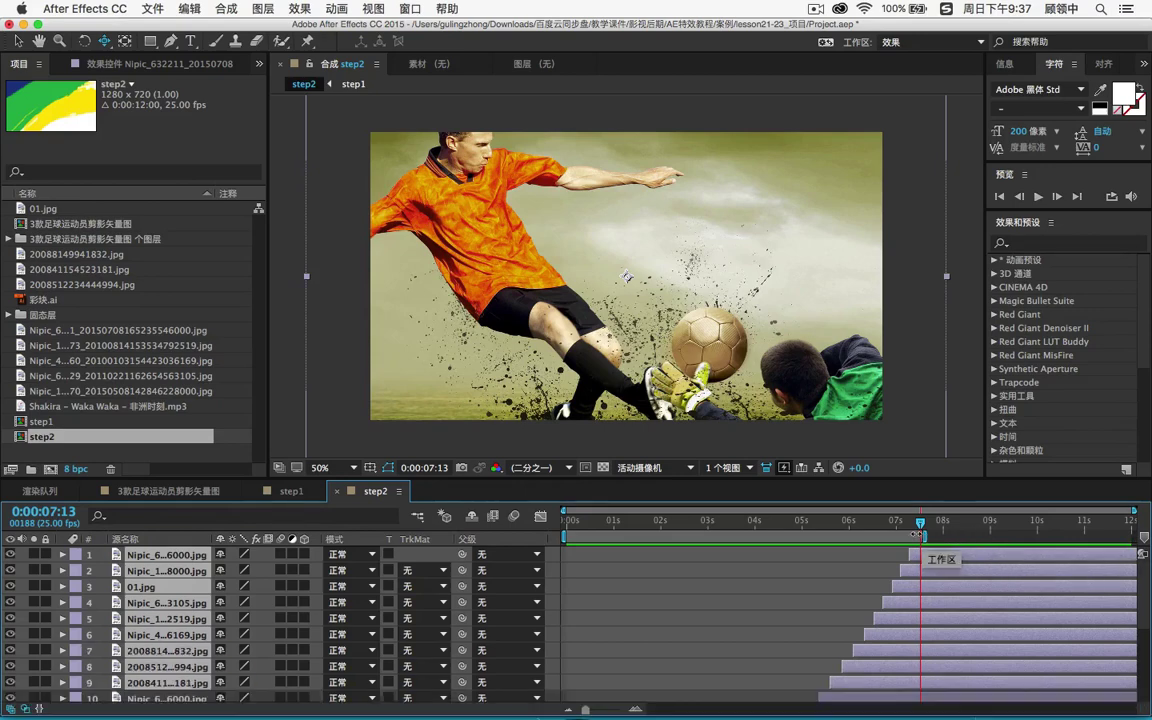
# Step: Trim the step2 composition to its work area and create a new composition from step2
pyautogui.rightClick(917, 535)
pyautogui.click(960, 578)
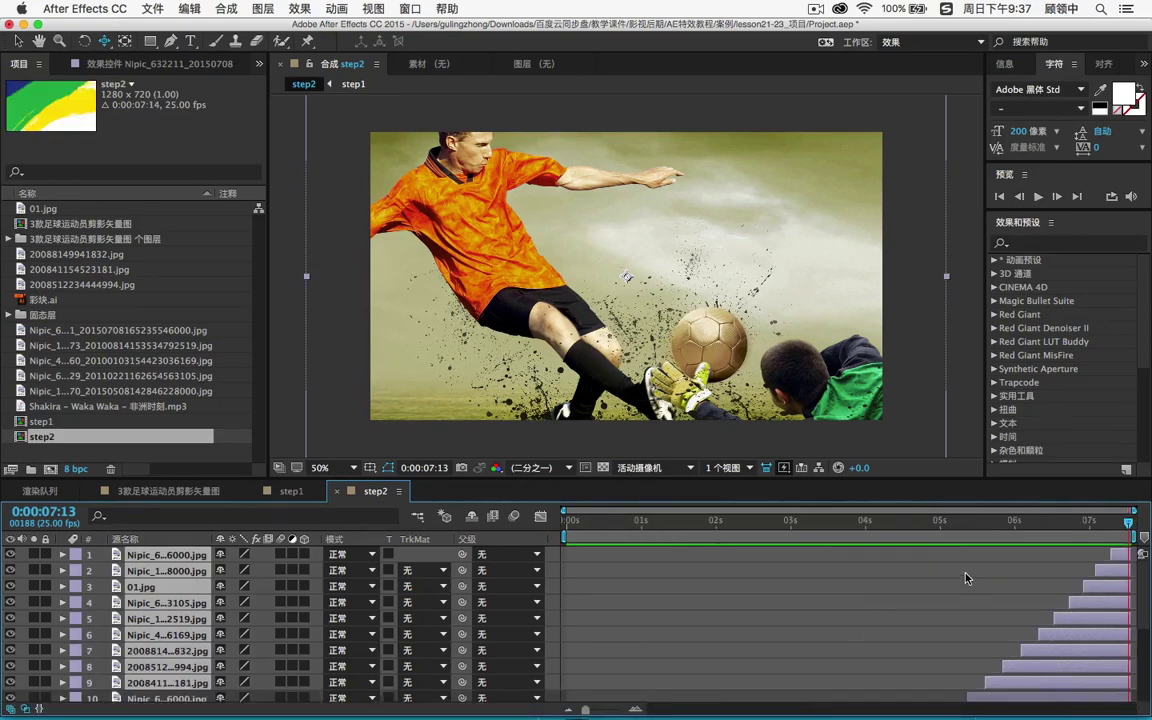
pyautogui.moveTo(70, 436); pyautogui.dragTo(50, 470)
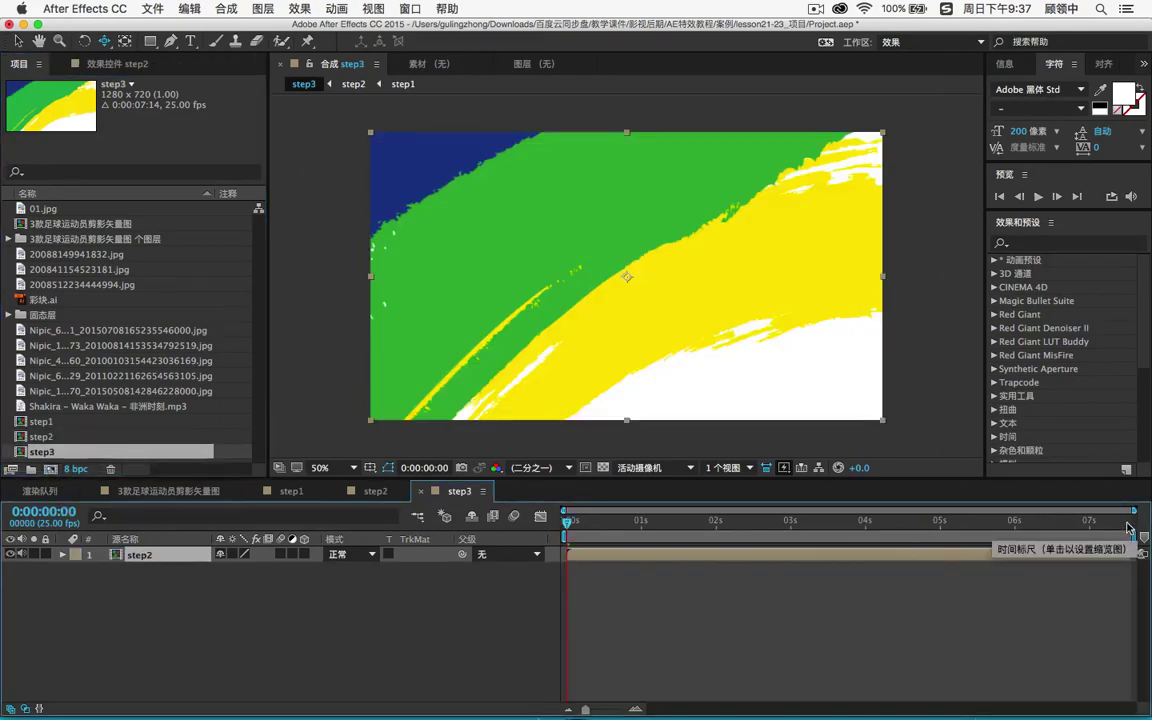
# Step: Set the step3 composition's duration to 0:00:12:00 and move the current time to 0:00:07:12
pyautogui.rightClick(393, 602)
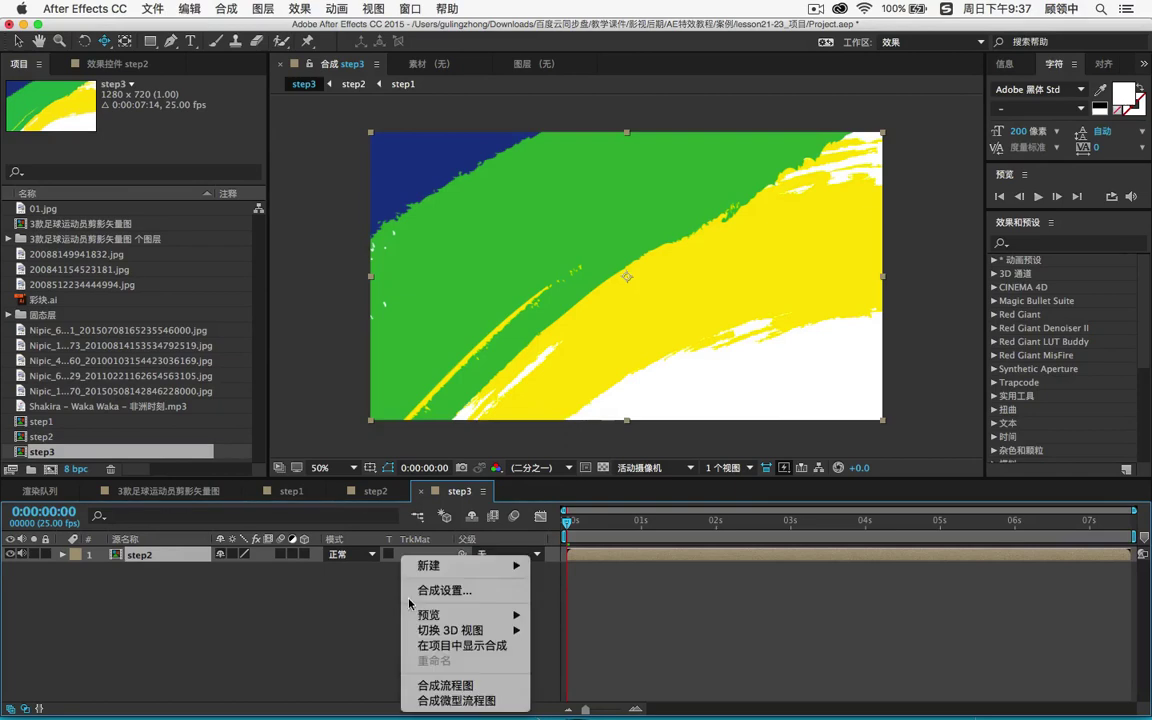
pyautogui.click(445, 591)
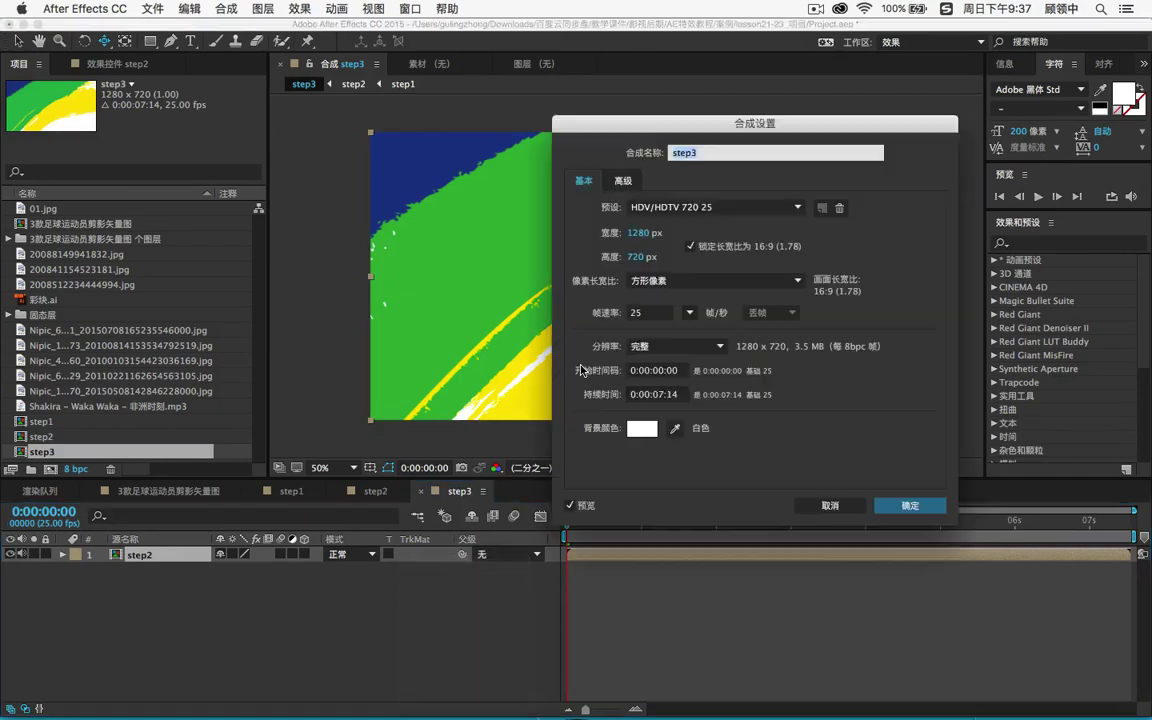
pyautogui.click(659, 395)
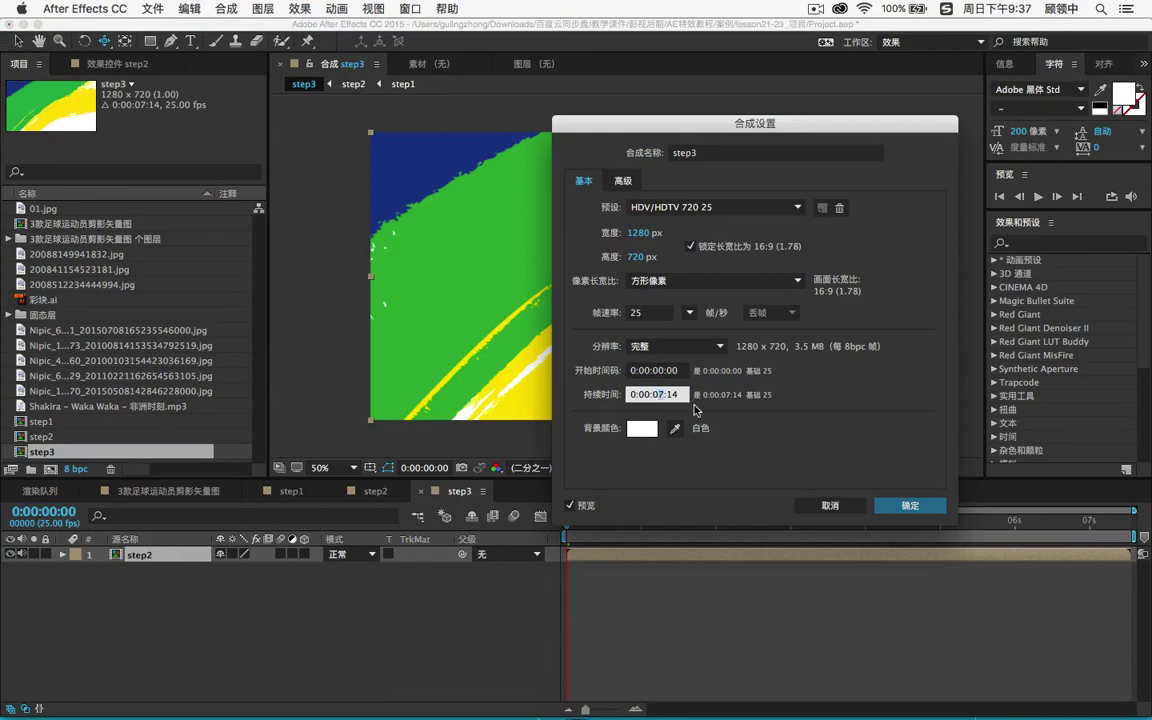
pyautogui.write('12:')
pyautogui.write('1')
pyautogui.click(906, 506)
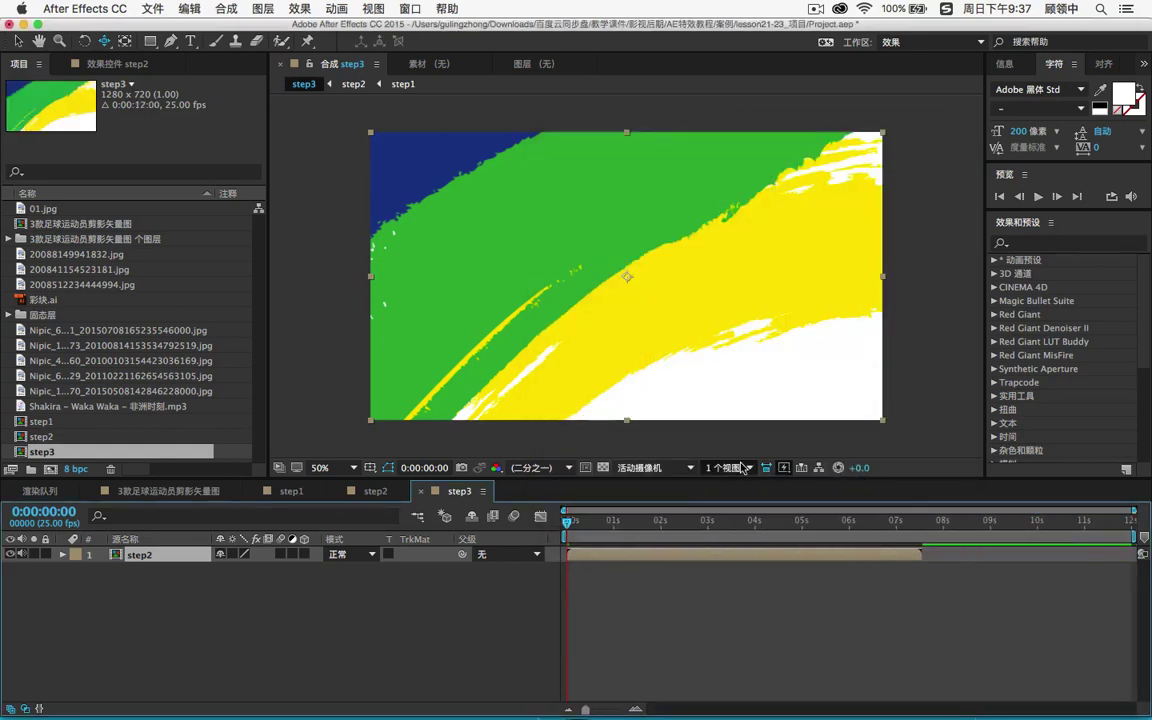
pyautogui.click(915, 522)
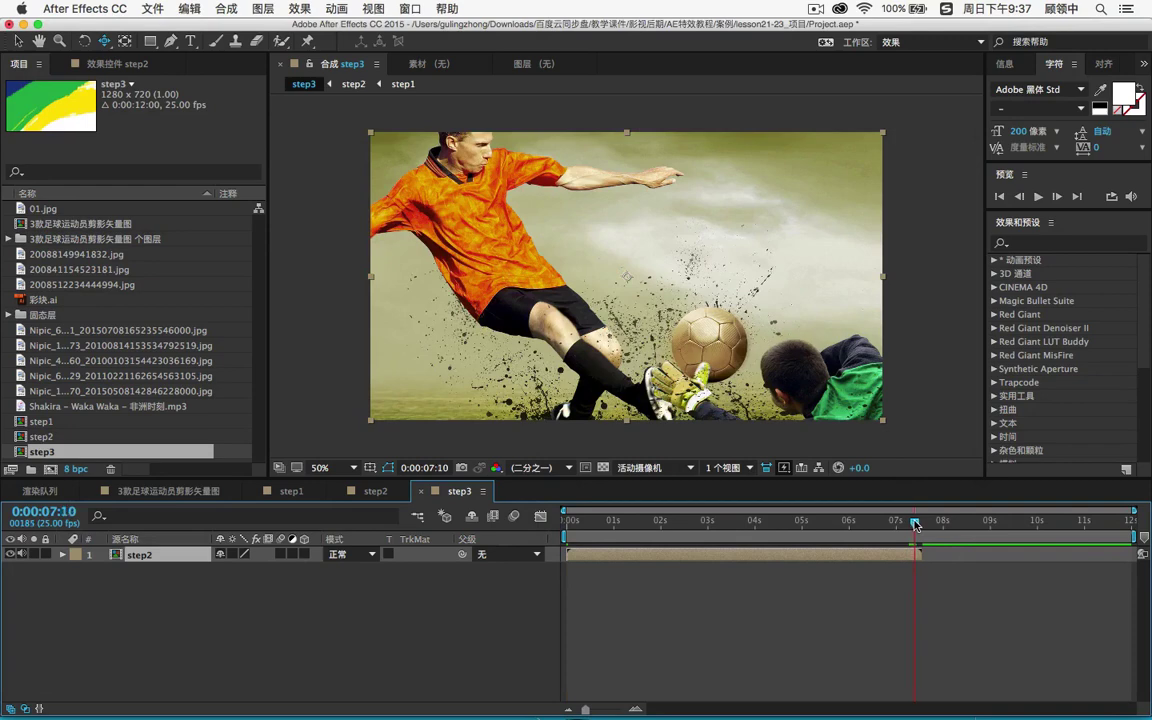
pyautogui.moveTo(915, 522); pyautogui.dragTo(919, 523)
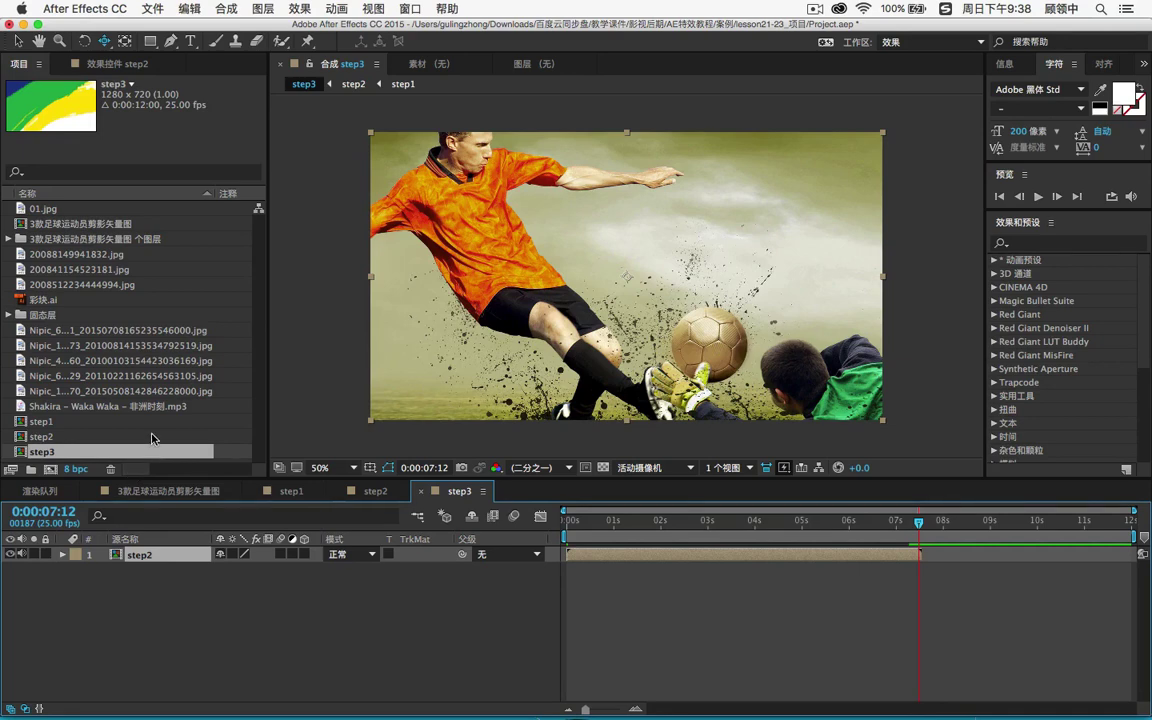
# Step: Import club.psd as a composition (合成) with editable layer styles and place it above step2 in step3
pyautogui.press('super+i')
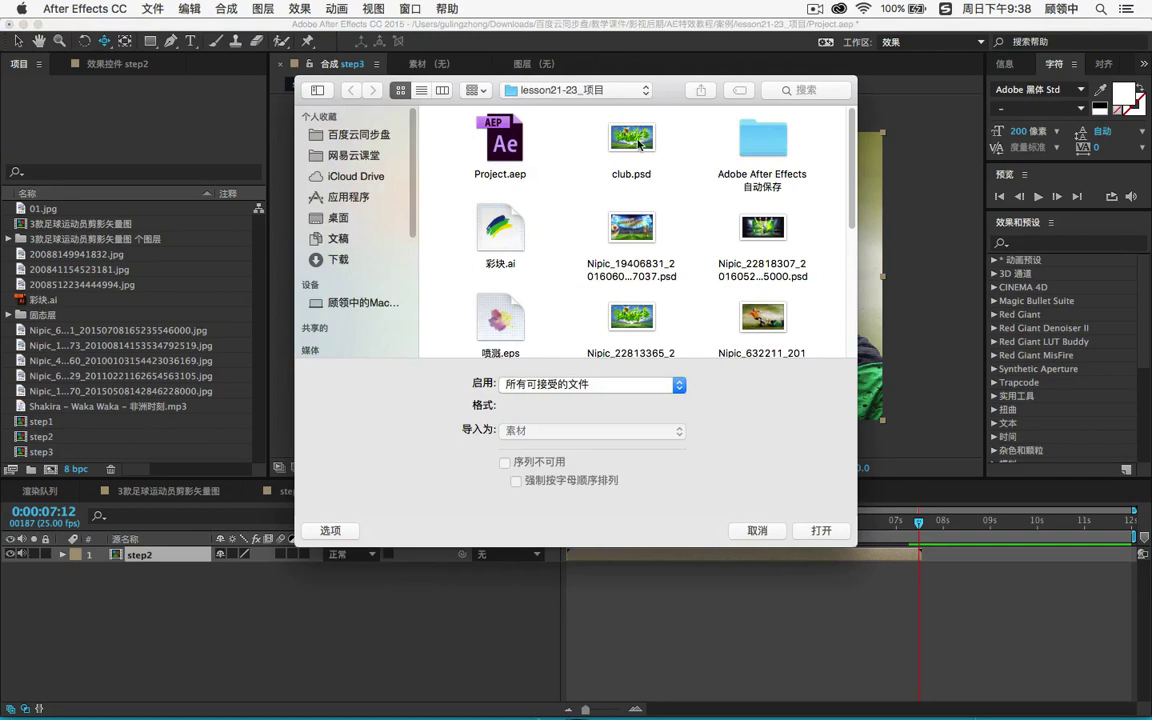
pyautogui.click(630, 138)
pyautogui.click(838, 537)
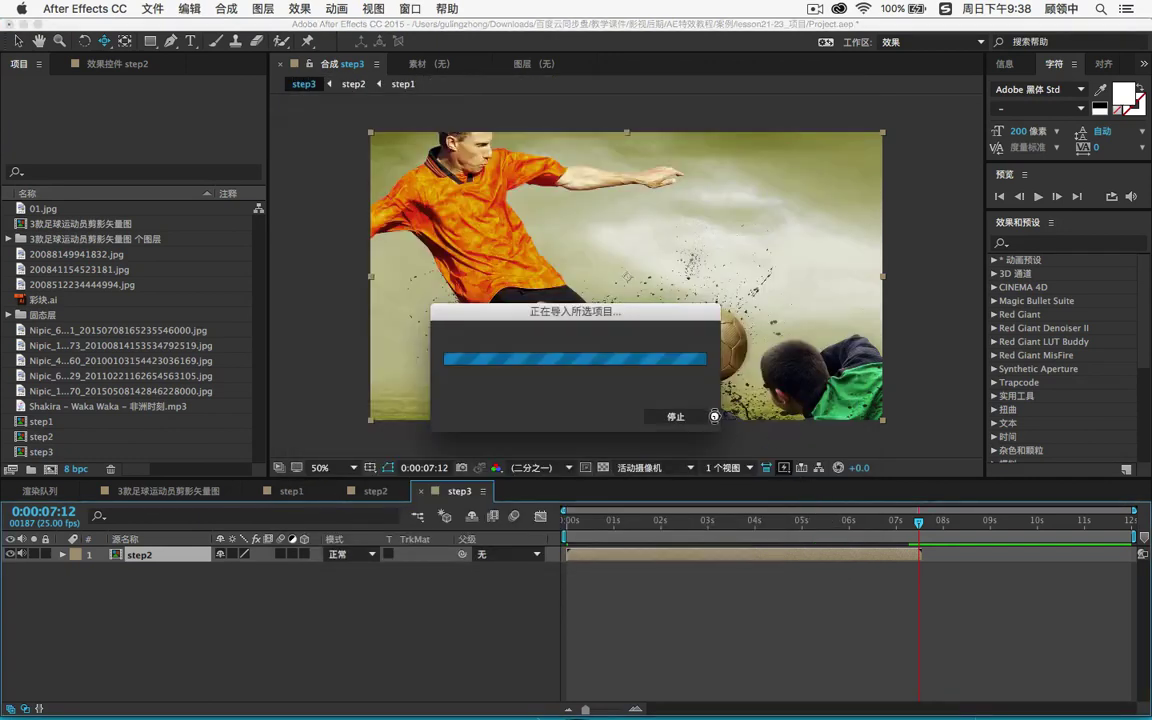
pyautogui.click(581, 284)
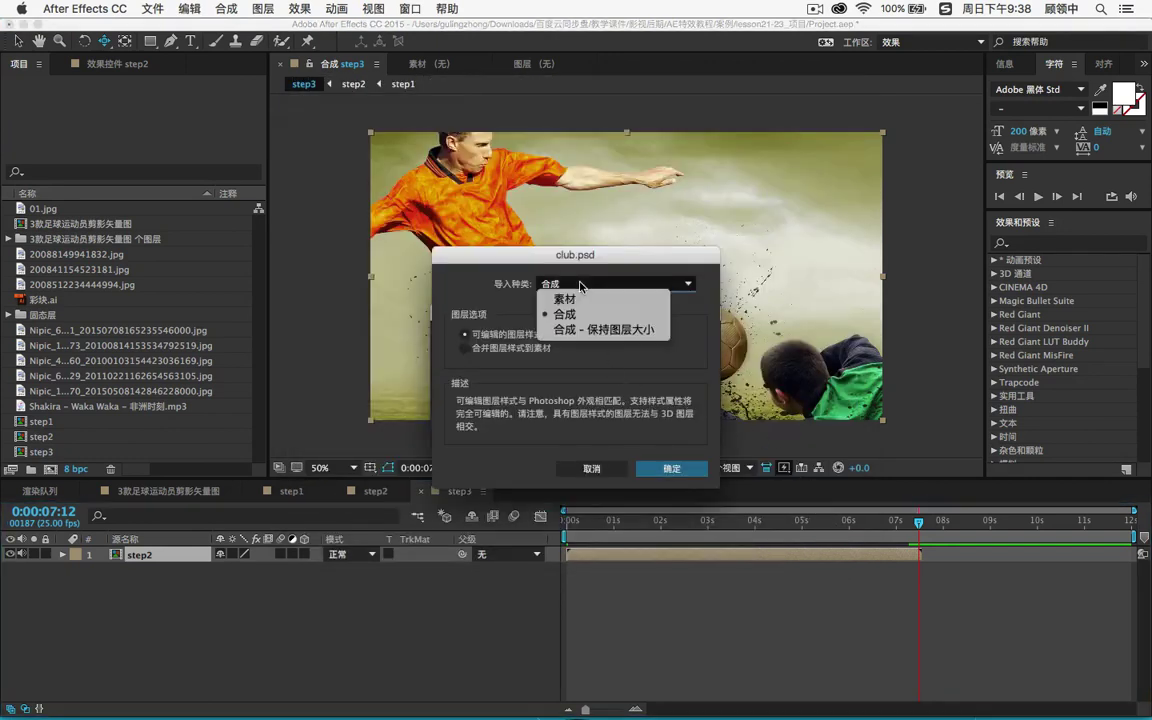
pyautogui.click(586, 314)
pyautogui.click(672, 467)
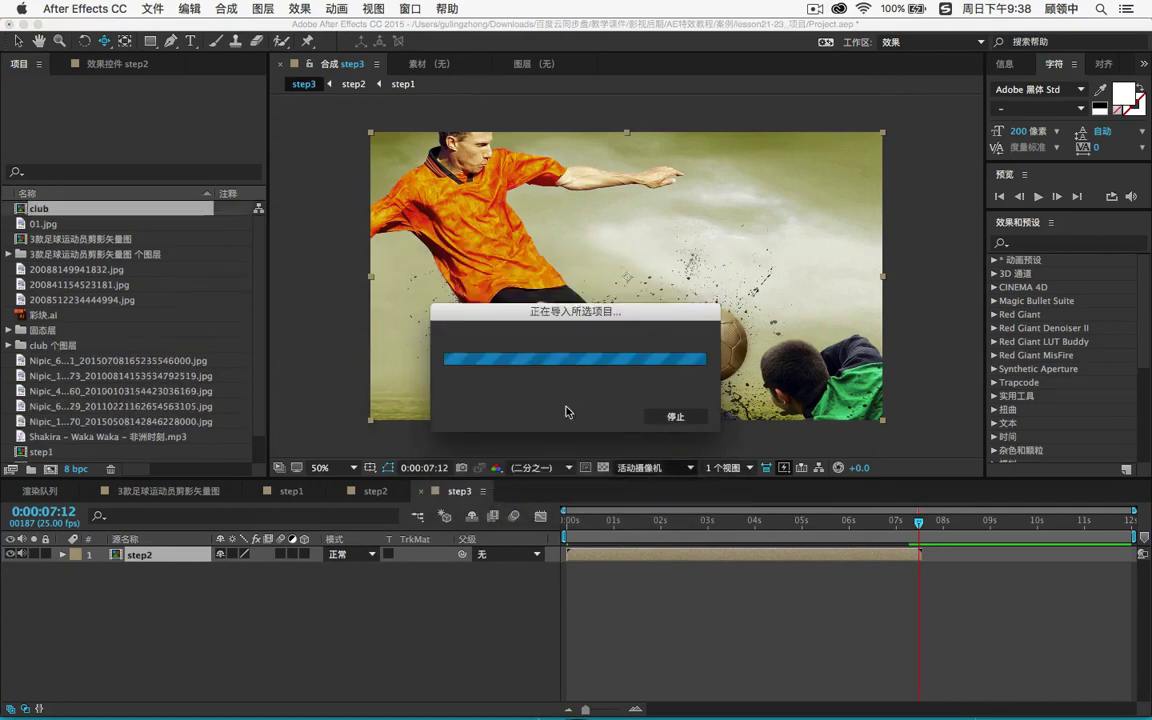
pyautogui.moveTo(100, 337); pyautogui.dragTo(141, 551)
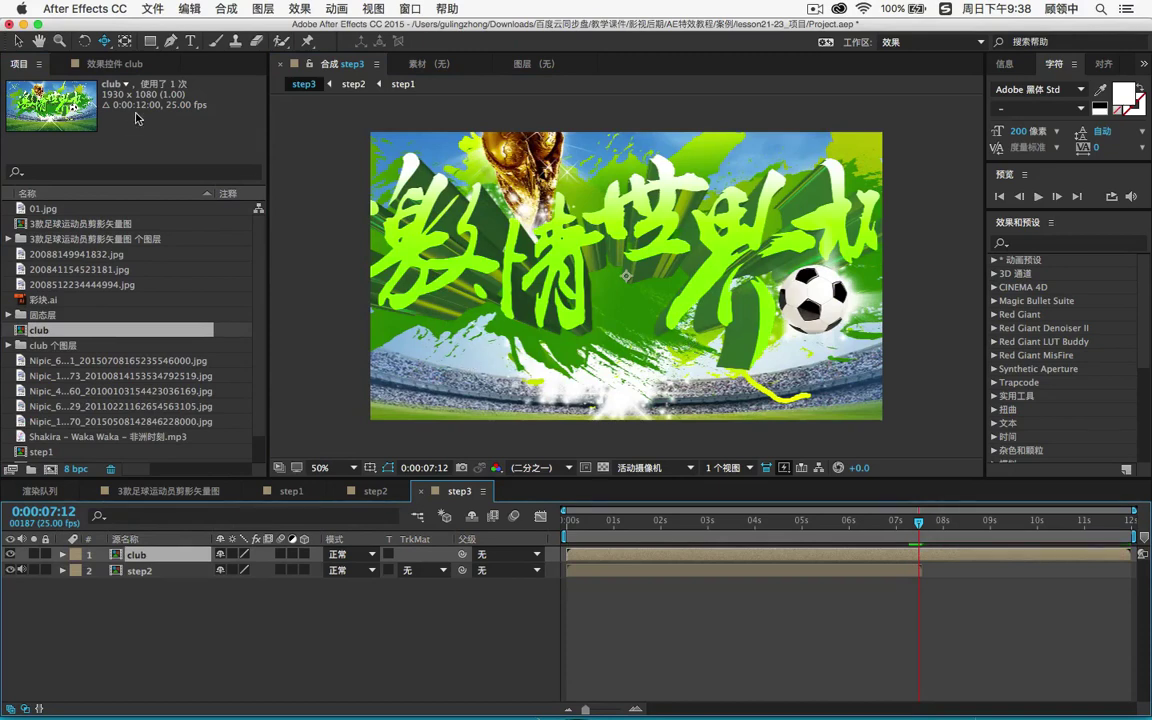
# Step: Solo the step2 layer, show the rulers, and frame the football with two vertical and two horizontal guides
pyautogui.press('v')
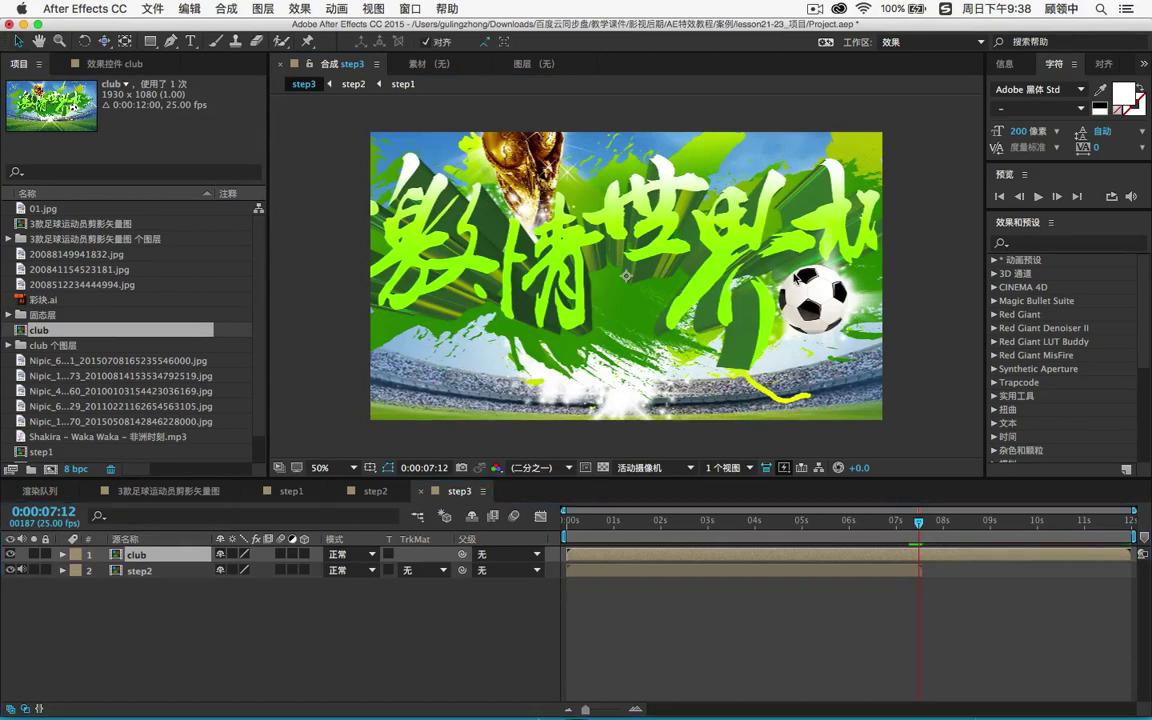
pyautogui.click(34, 570)
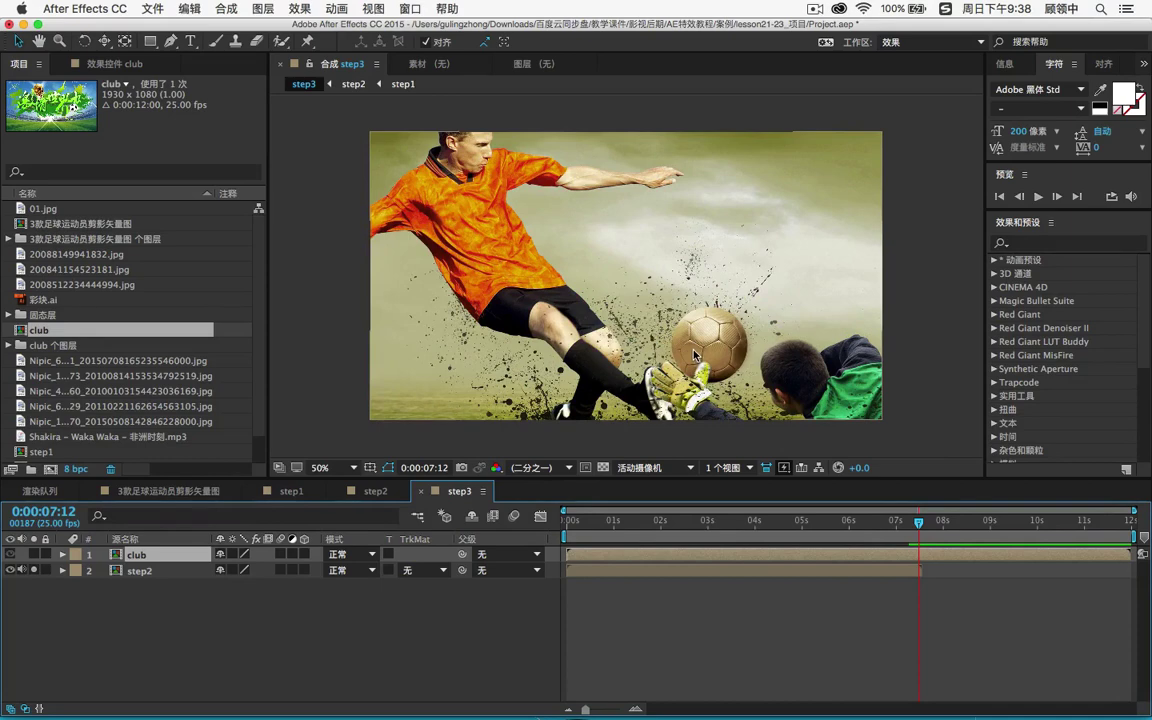
pyautogui.click(383, 12)
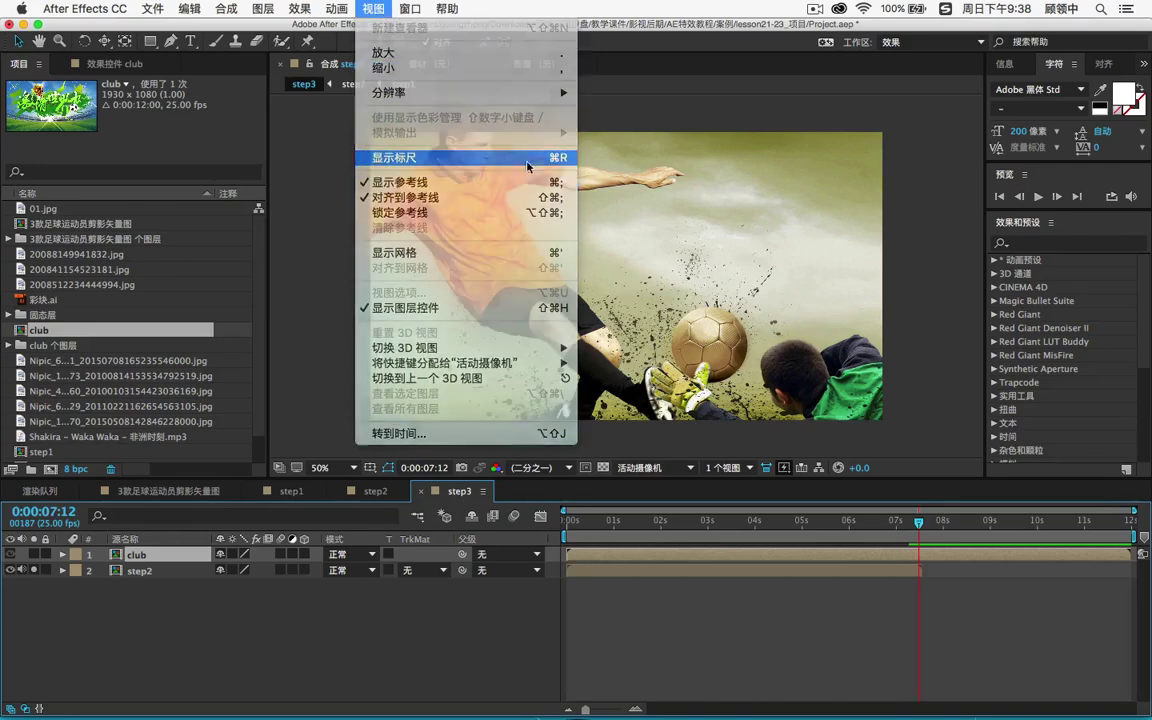
pyautogui.click(537, 158)
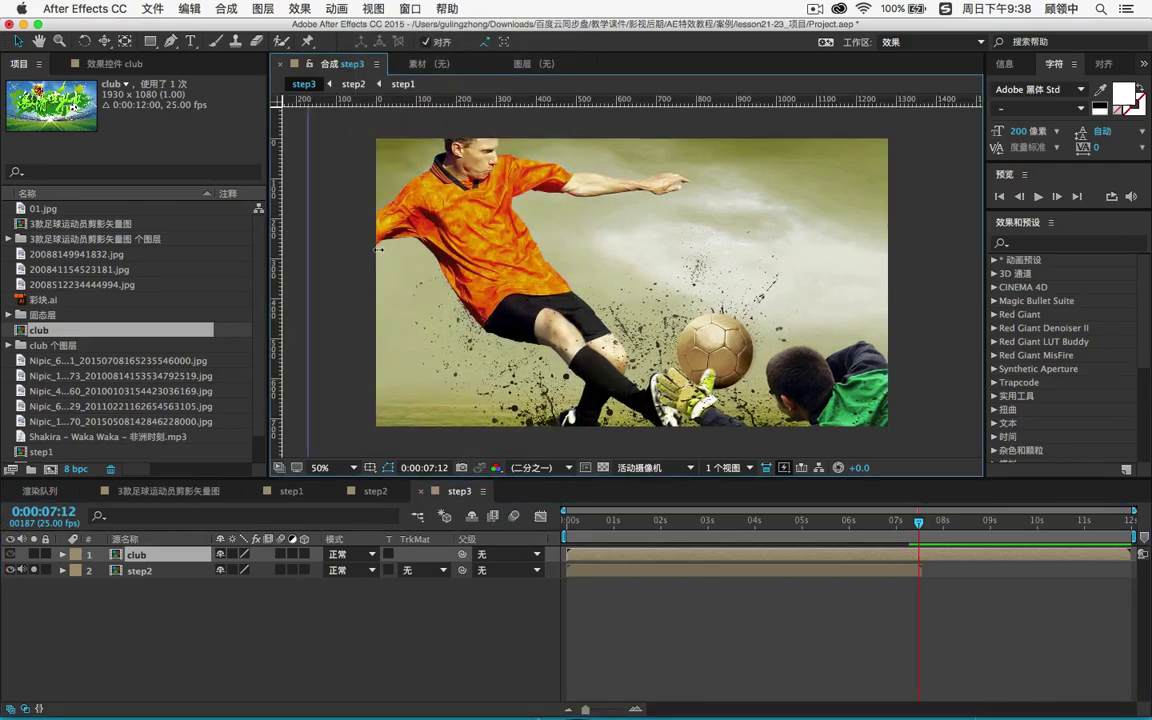
pyautogui.moveTo(279, 233); pyautogui.dragTo(677, 281)
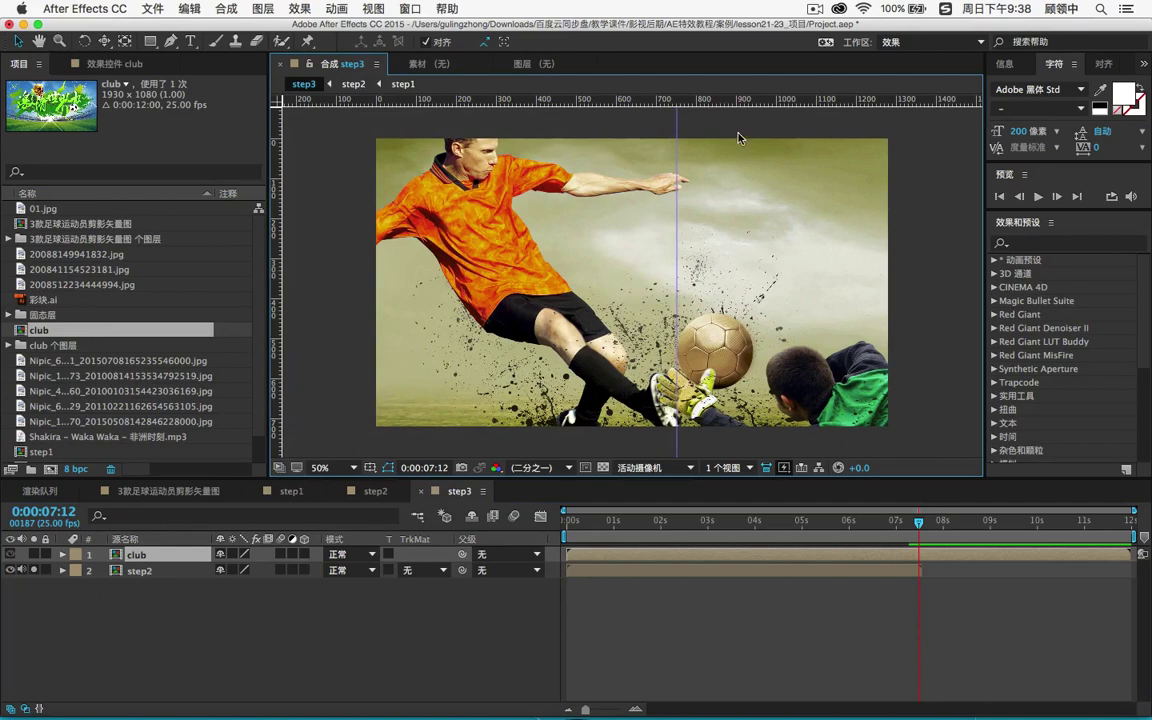
pyautogui.moveTo(667, 100); pyautogui.dragTo(758, 313)
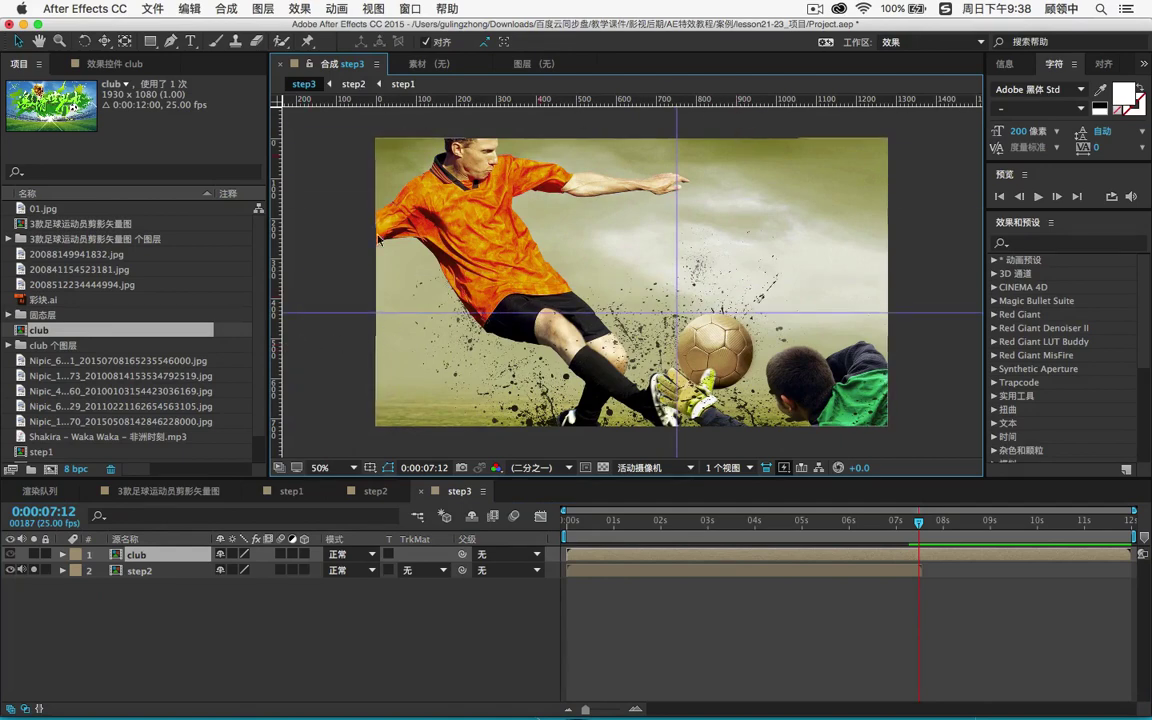
pyautogui.moveTo(278, 225); pyautogui.dragTo(753, 314)
pyautogui.moveTo(694, 103); pyautogui.dragTo(708, 389)
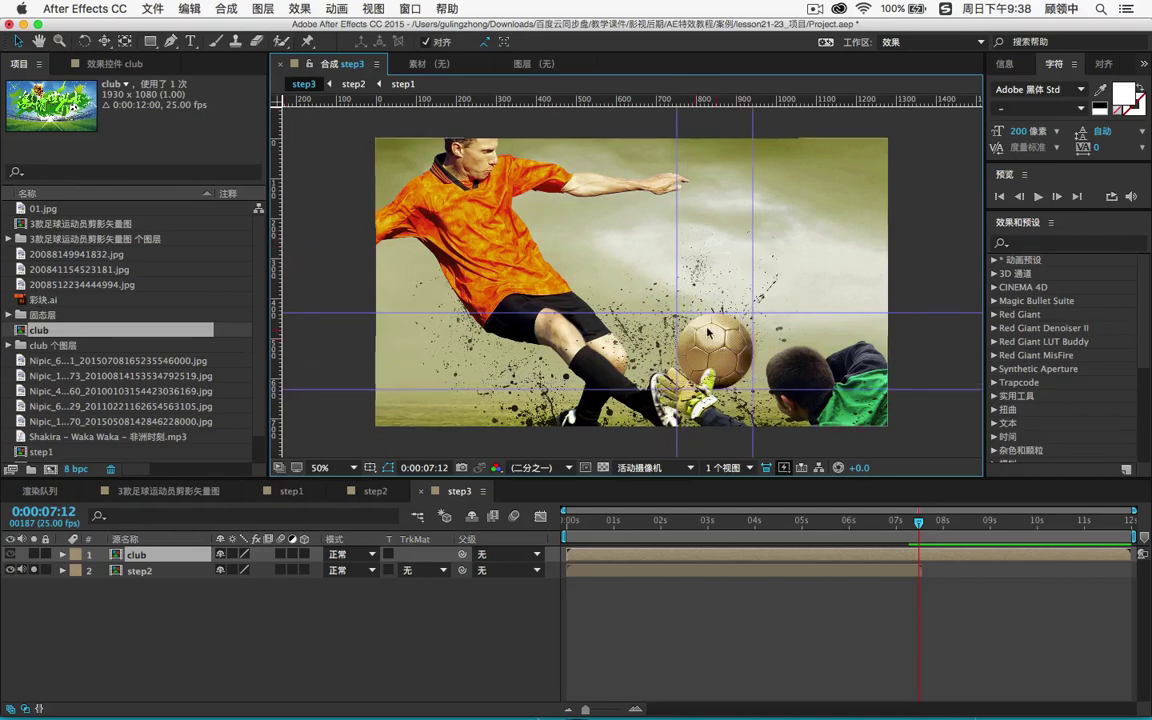
# Step: Turn off step2's solo and move the club layer so its football sits inside the square formed by the guides
pyautogui.click(34, 570)
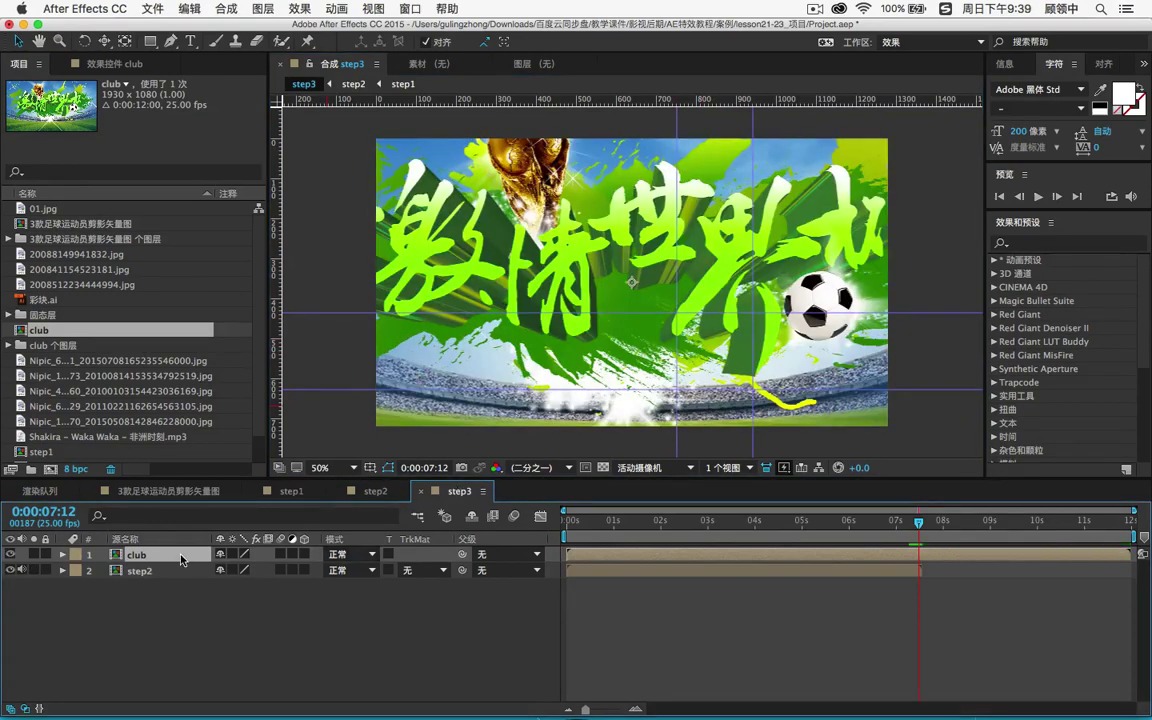
pyautogui.moveTo(838, 212); pyautogui.dragTo(766, 268)
pyautogui.press('Return')
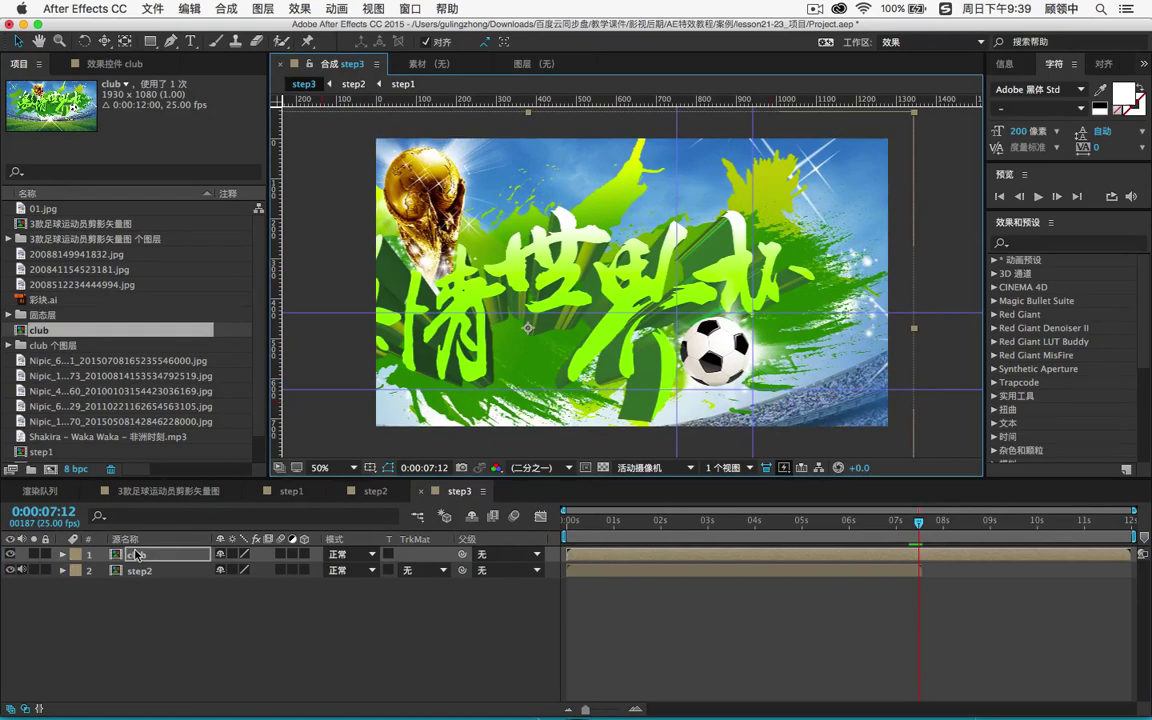
# Step: Scale the club layer to 104% and realign its football with the guides
pyautogui.press('Return')
pyautogui.press('s')
pyautogui.press('Escape')
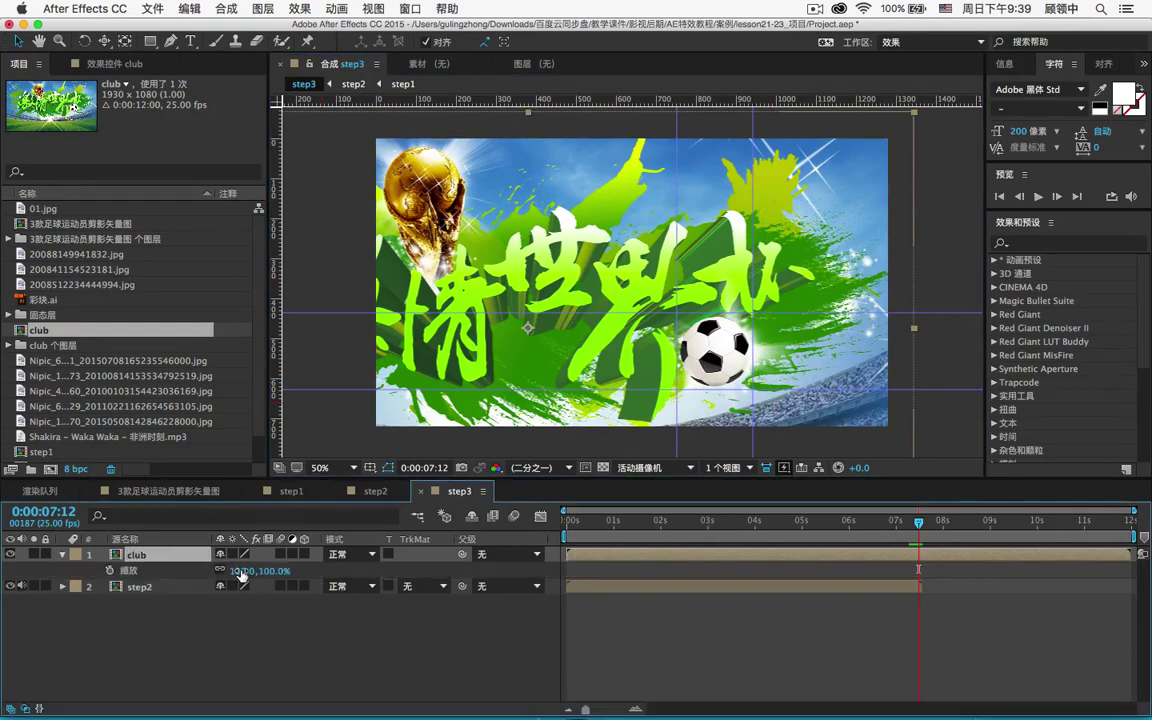
pyautogui.moveTo(241, 570); pyautogui.dragTo(249, 570)
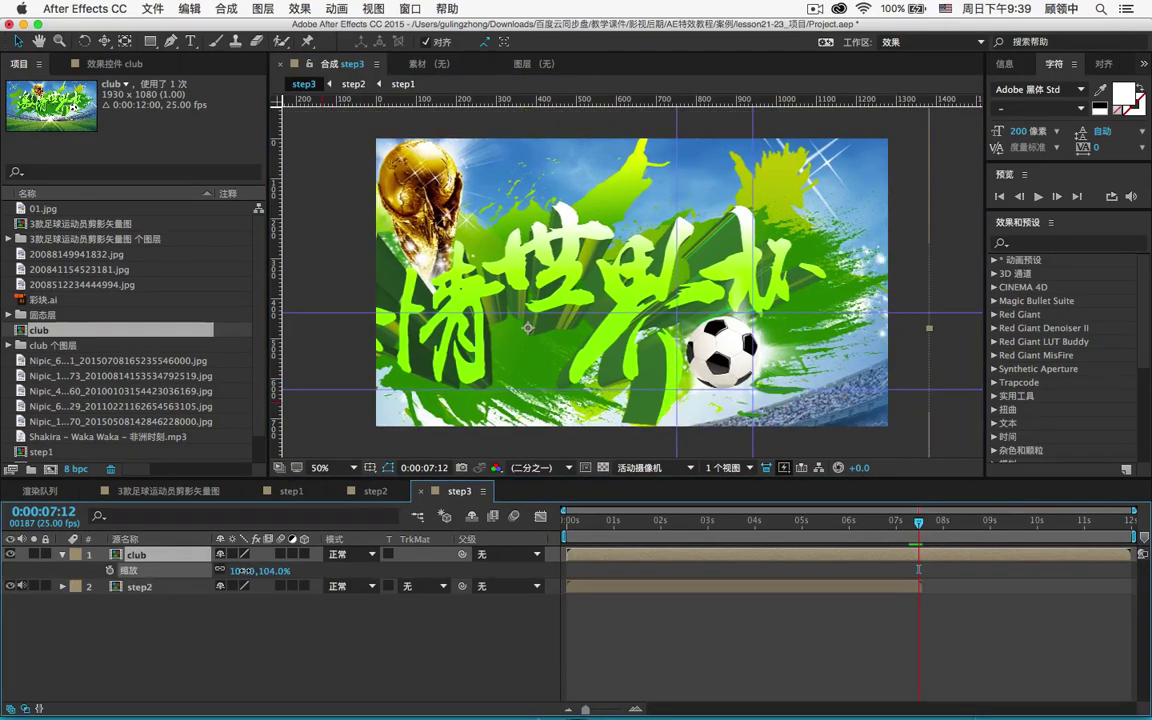
pyautogui.moveTo(718, 360); pyautogui.dragTo(711, 358)
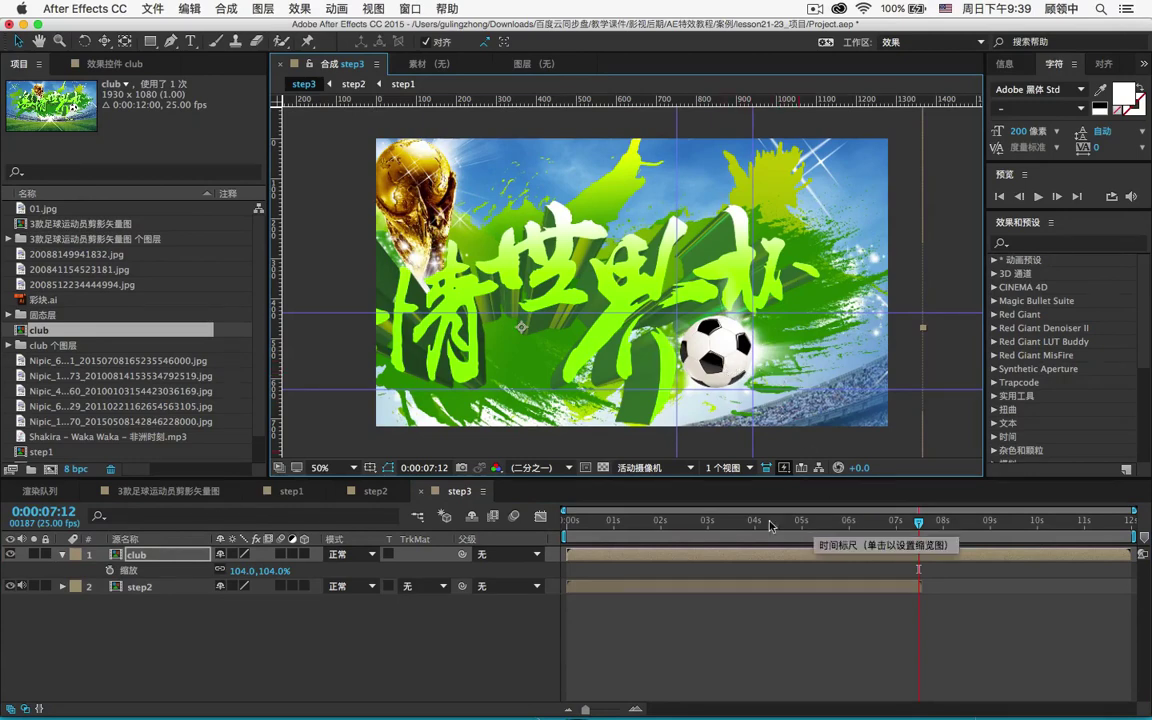
# Step: Move the club layer below step2 and set the current time to 0:00:07:09
pyautogui.moveTo(162, 555); pyautogui.dragTo(174, 610)
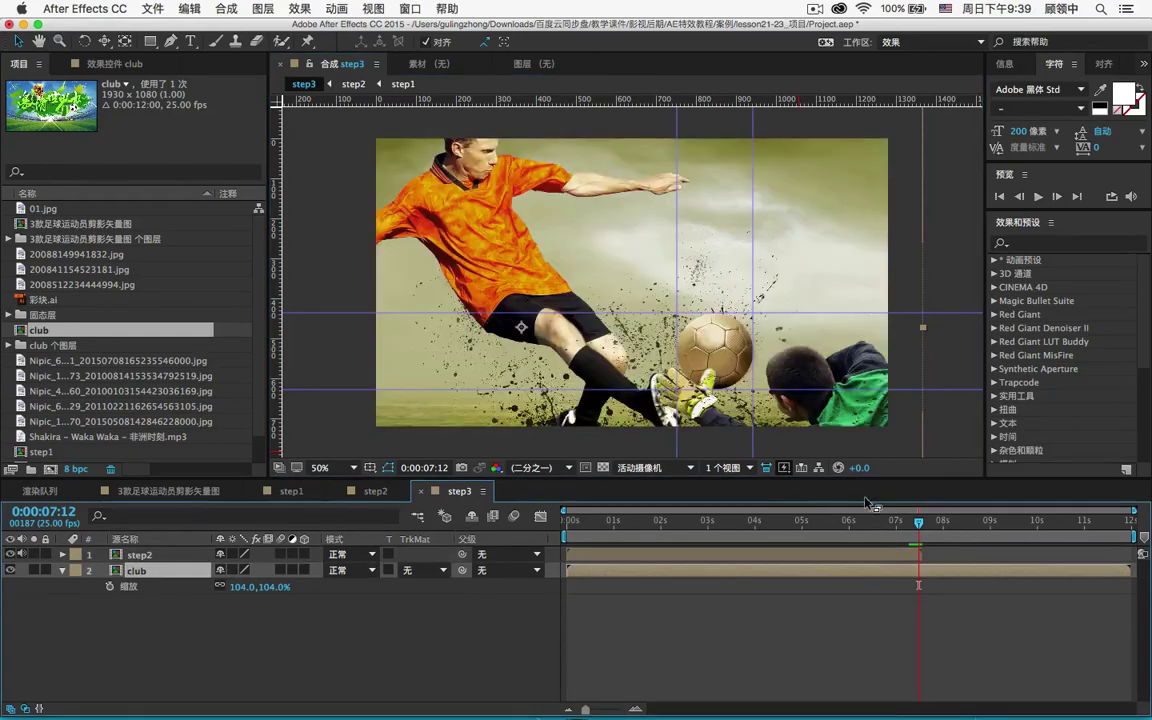
pyautogui.moveTo(918, 522); pyautogui.dragTo(912, 524)
# Step: Import 喷溅.eps as footage and add it as the uppermost layer in step3
pyautogui.doubleClick(76, 458)
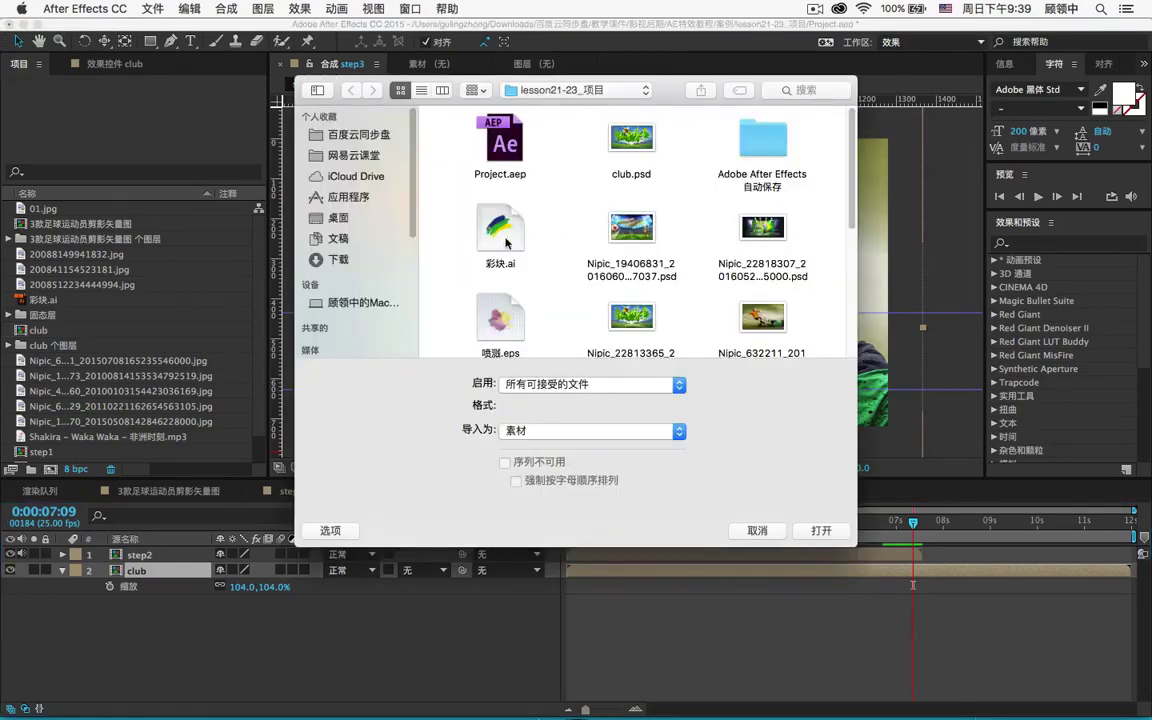
pyautogui.scroll(-2, 507, 243)
pyautogui.click(477, 246)
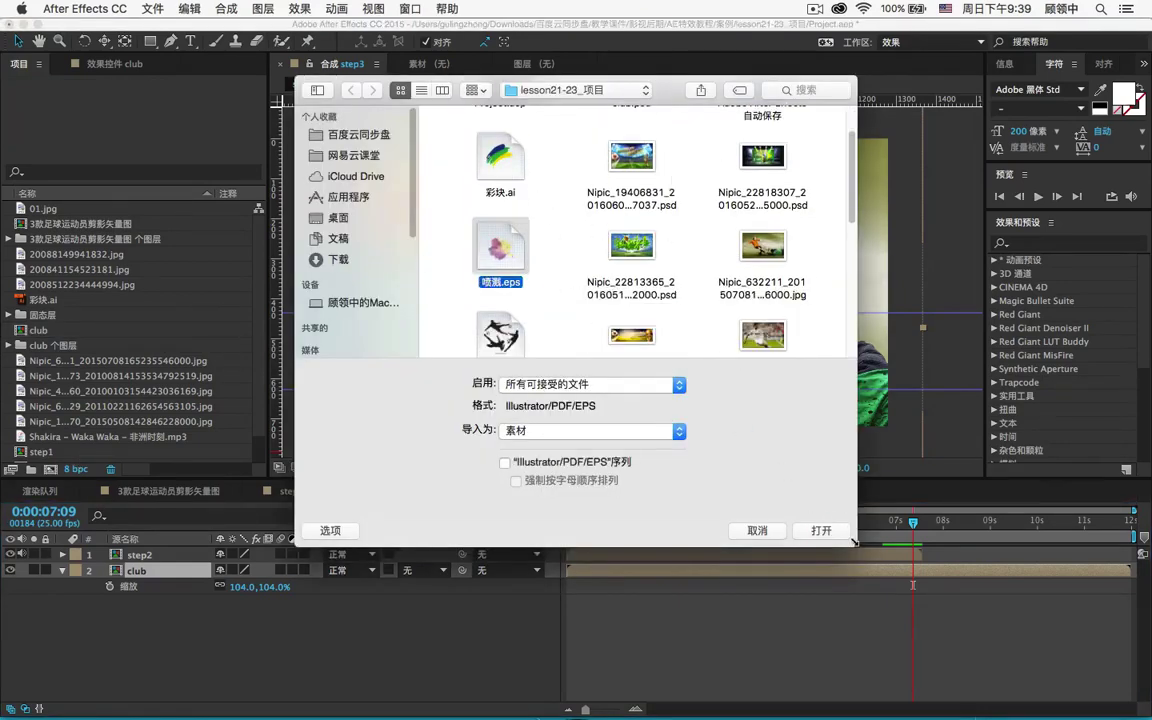
pyautogui.click(821, 531)
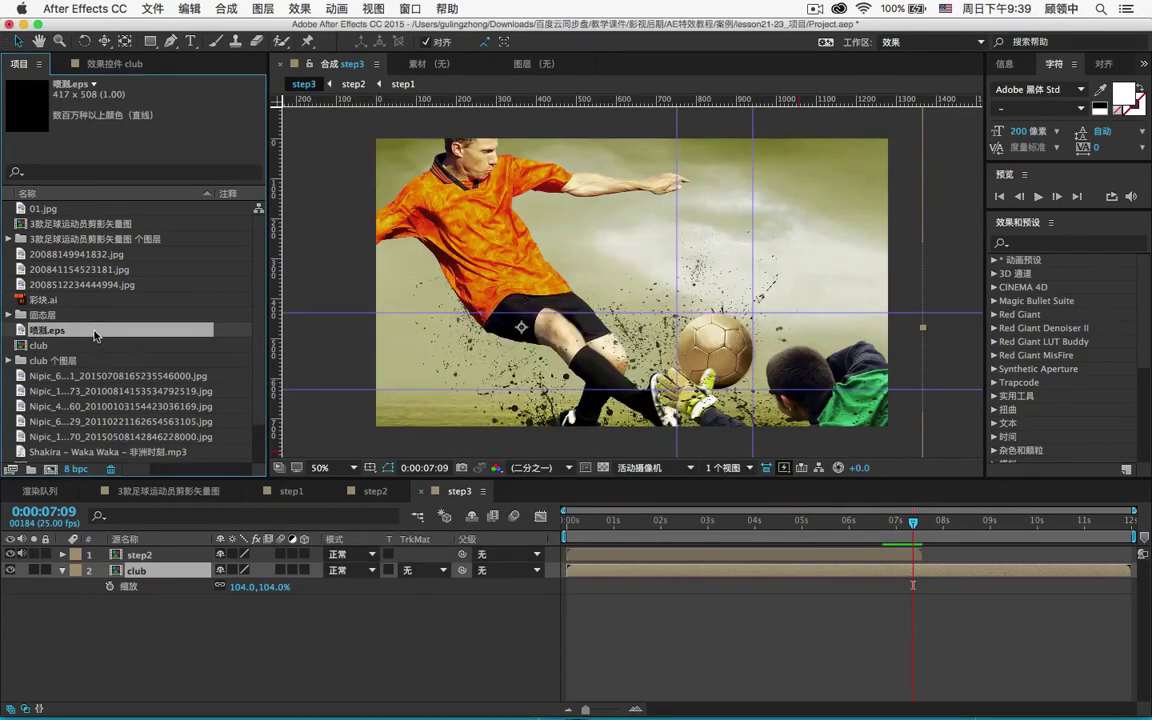
pyautogui.moveTo(97, 330); pyautogui.dragTo(162, 503)
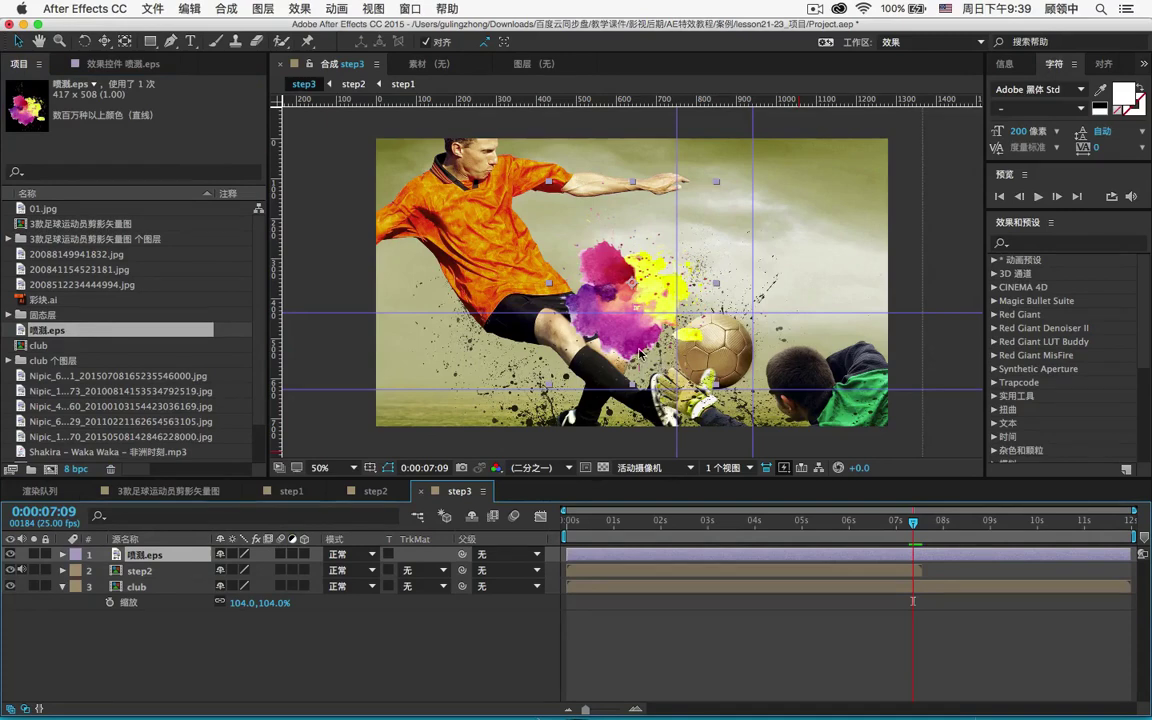
# Step: Position the 喷溅.eps splash over the football and set step2's track matte to Alpha inverted (Alpha 反转遮罩) using it
pyautogui.moveTo(653, 300); pyautogui.dragTo(737, 345)
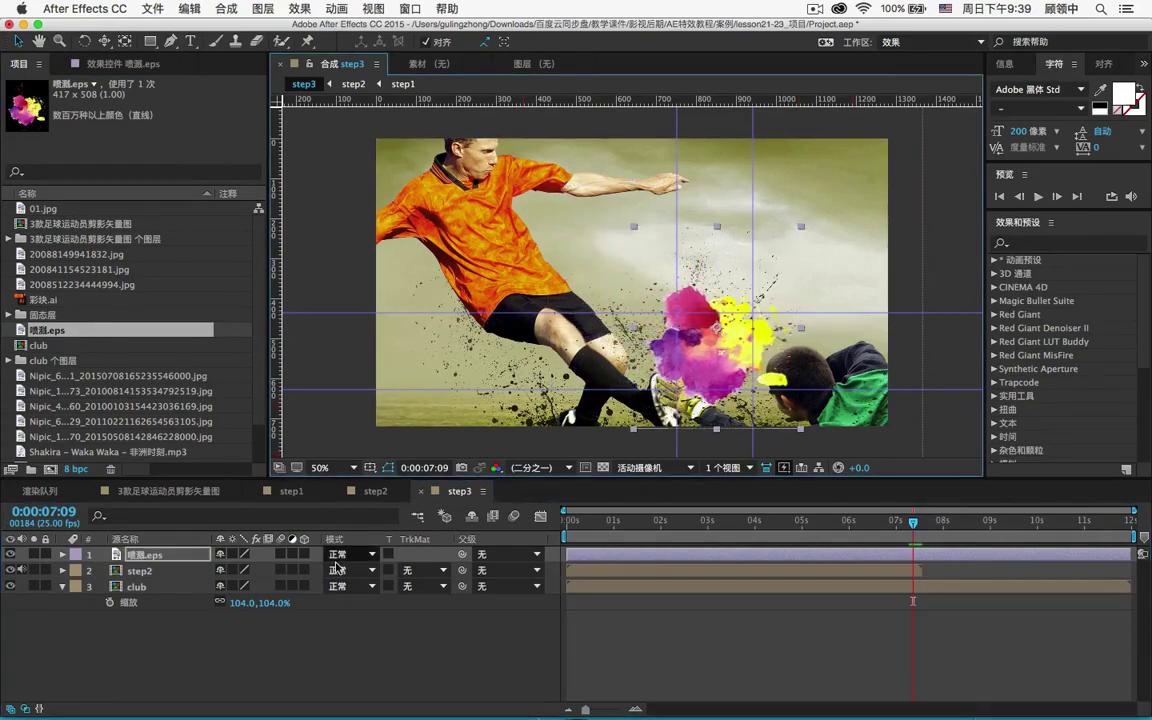
pyautogui.click(424, 570)
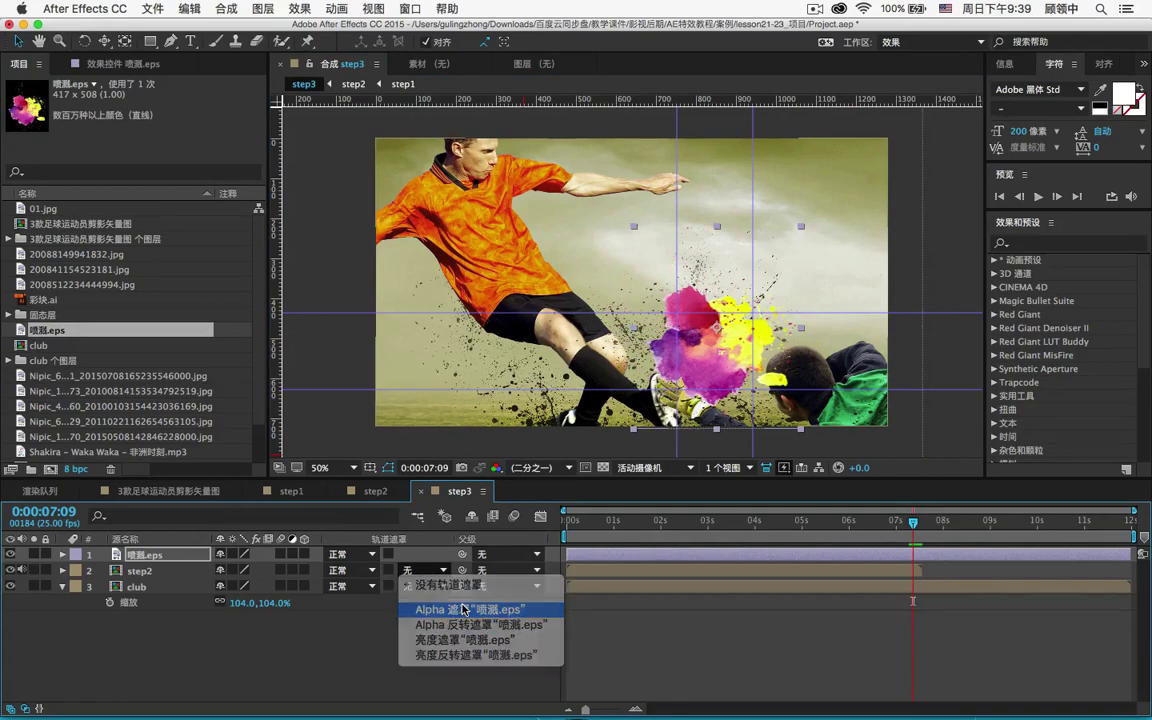
pyautogui.click(463, 610)
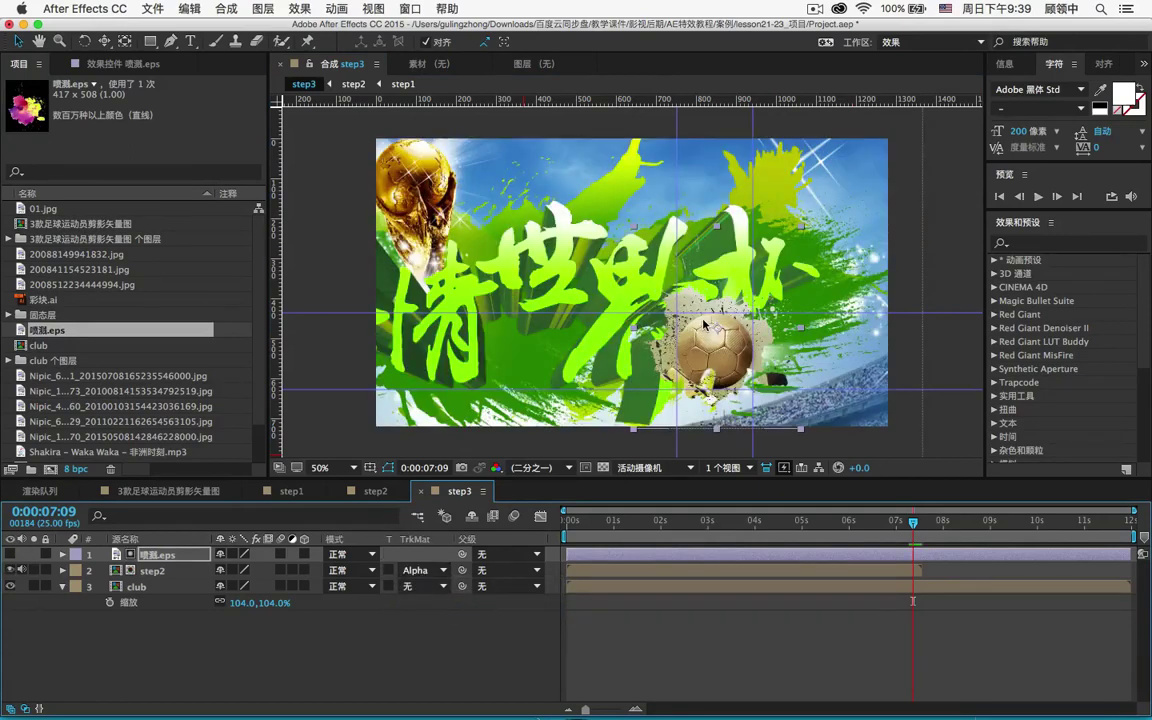
pyautogui.click(428, 570)
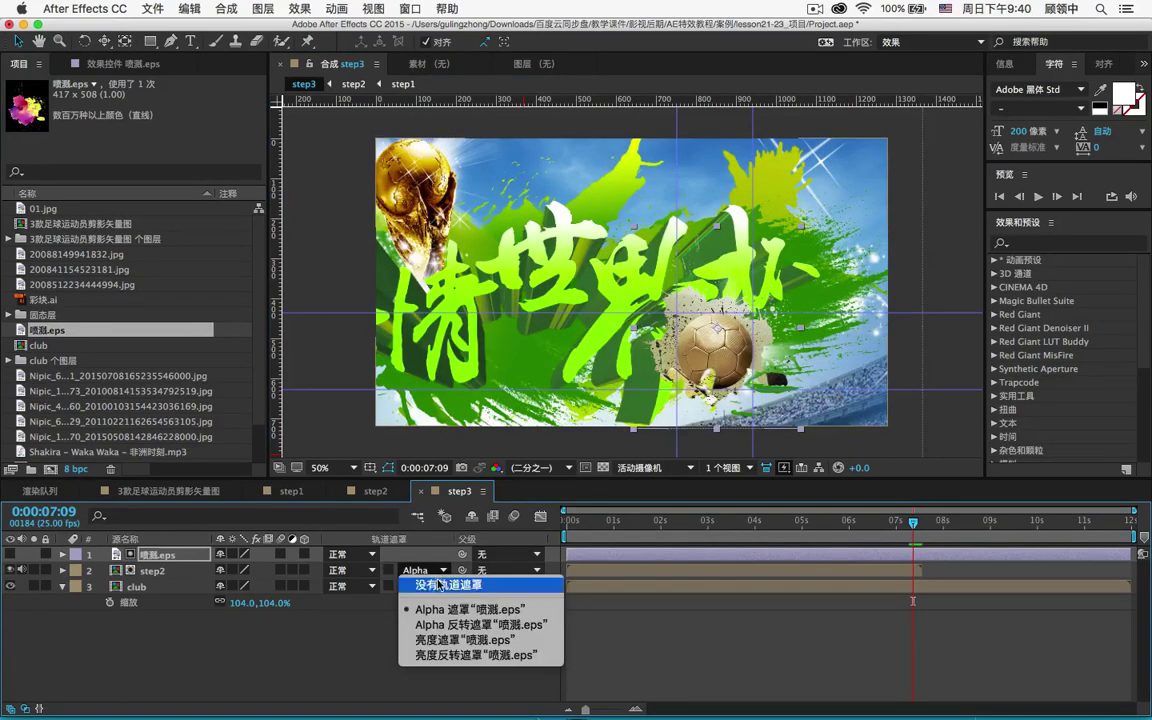
pyautogui.click(455, 624)
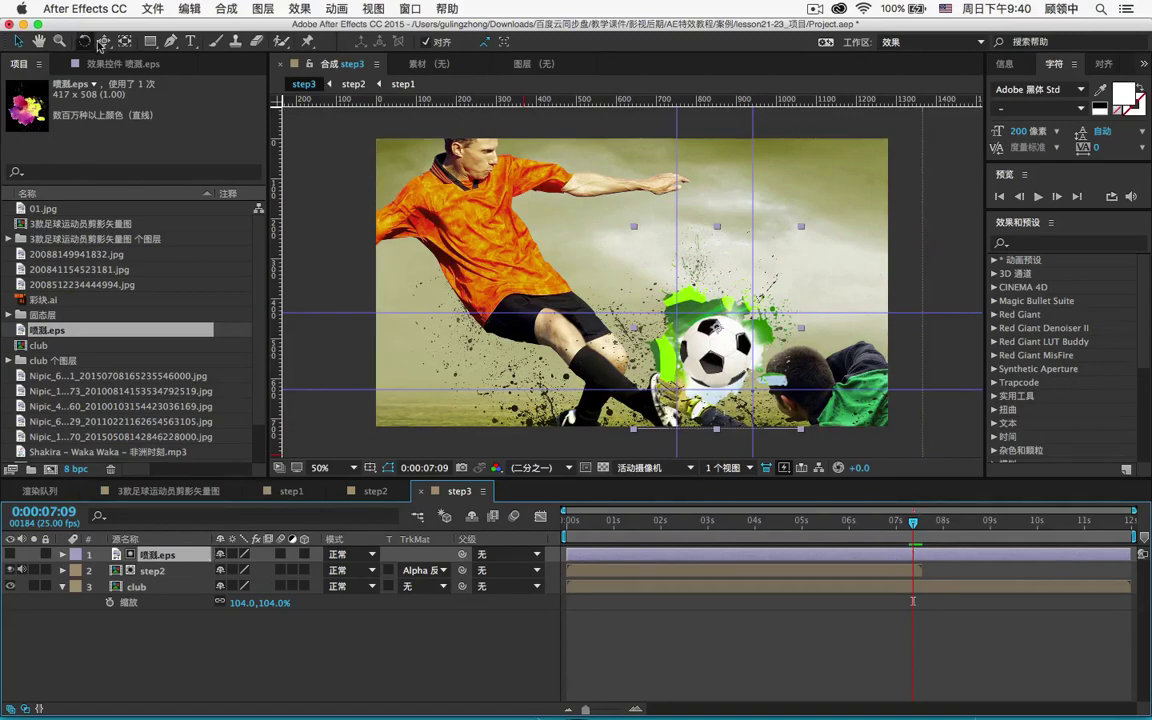
# Step: Move the anchor point of 喷溅.eps to the football's centre and keyframe its scale at 0% at 0:00:07:09
pyautogui.click(124, 41)
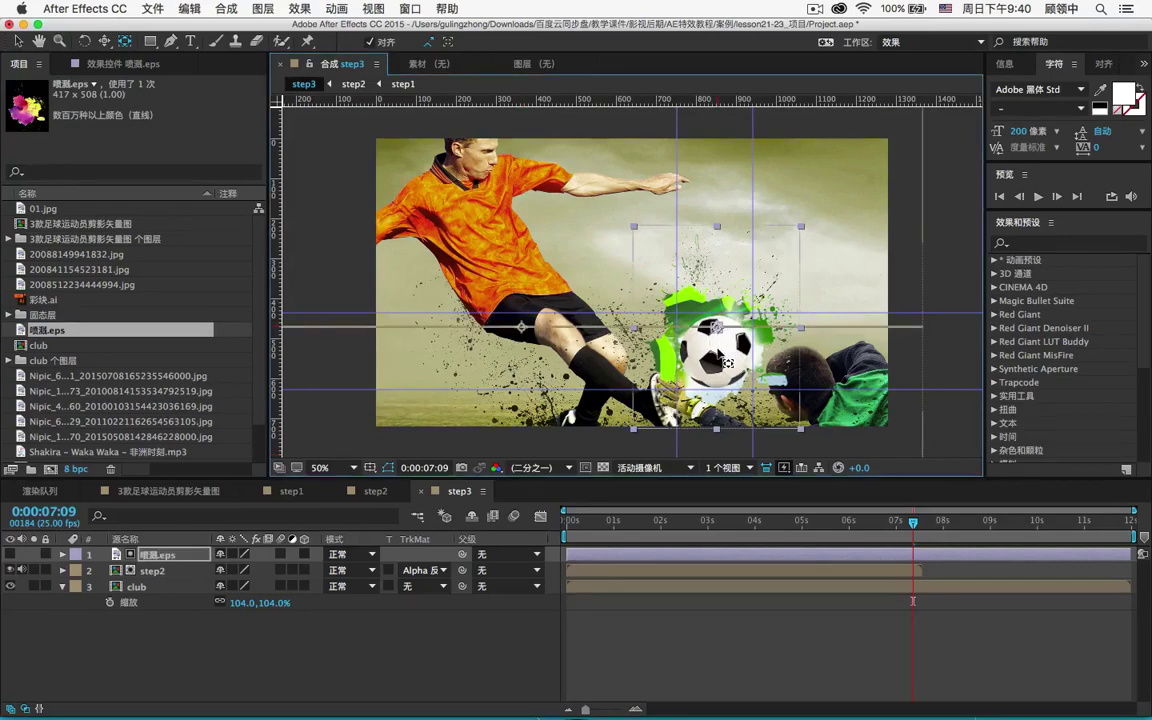
pyautogui.moveTo(720, 350); pyautogui.dragTo(716, 360)
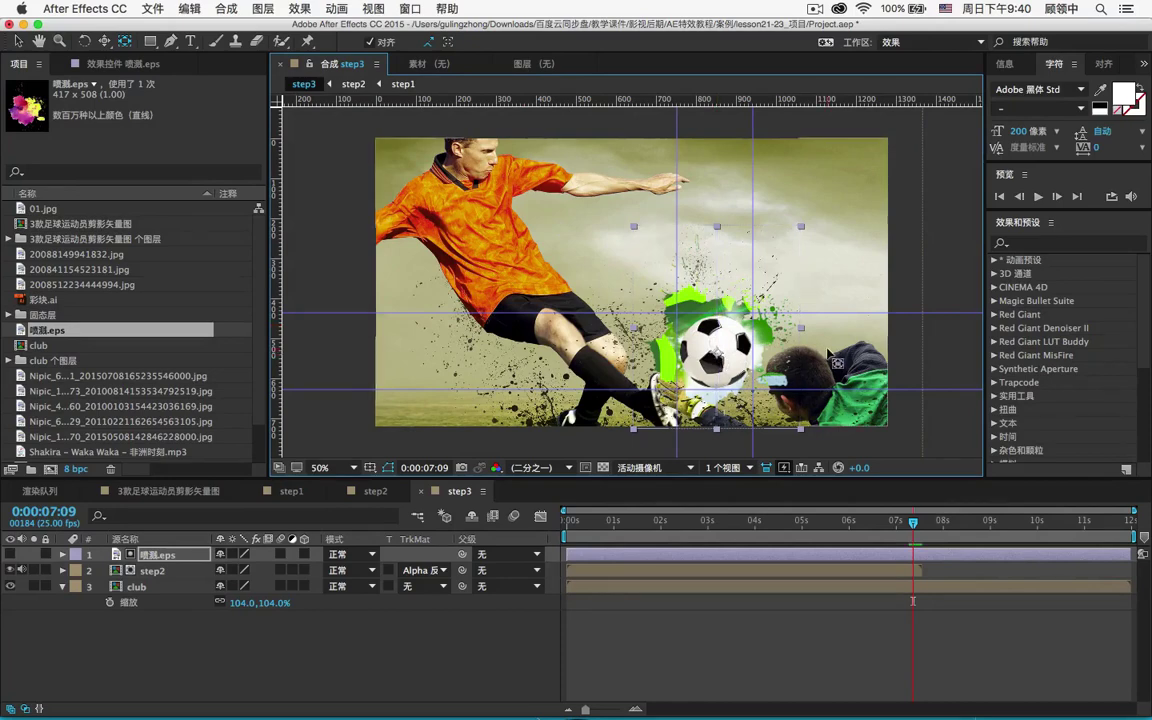
pyautogui.click(169, 560)
pyautogui.press('s')
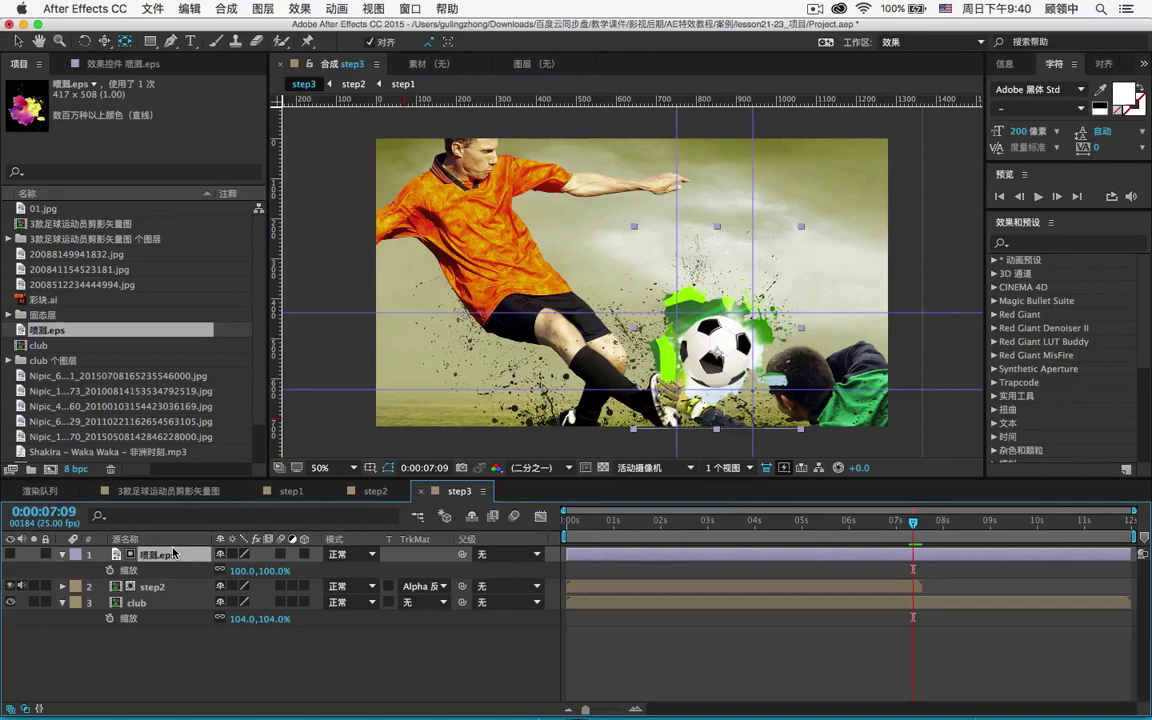
pyautogui.click(110, 570)
pyautogui.click(244, 570)
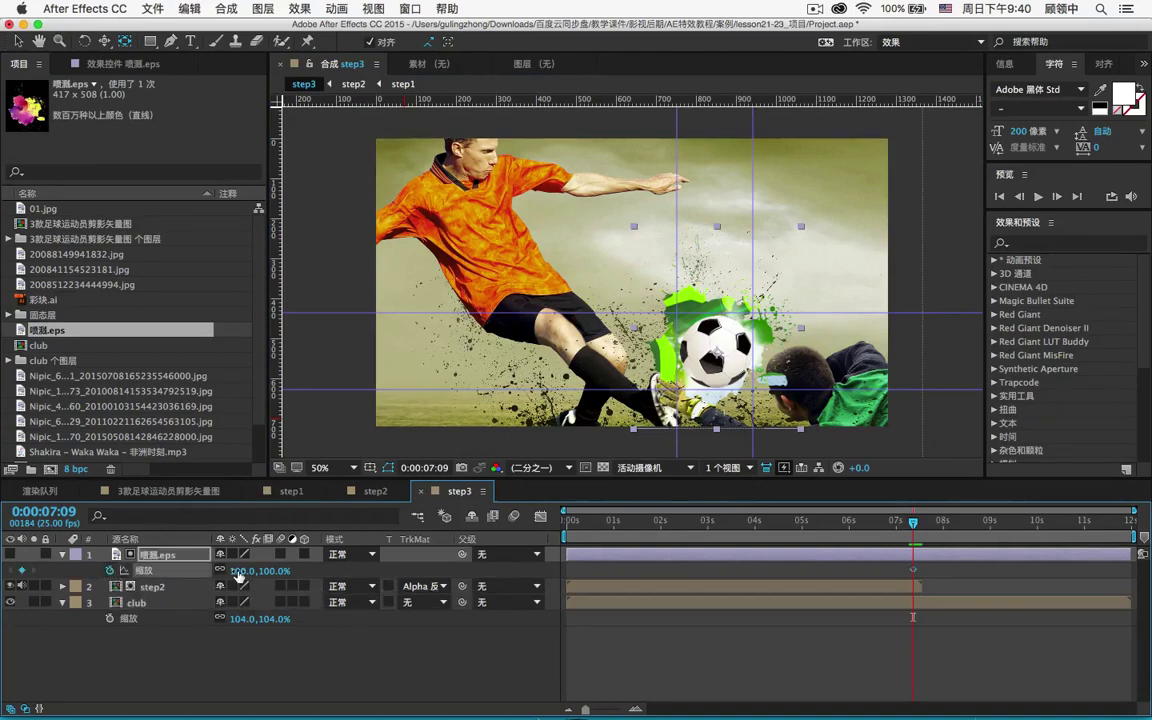
pyautogui.write('0')
pyautogui.press('Return')
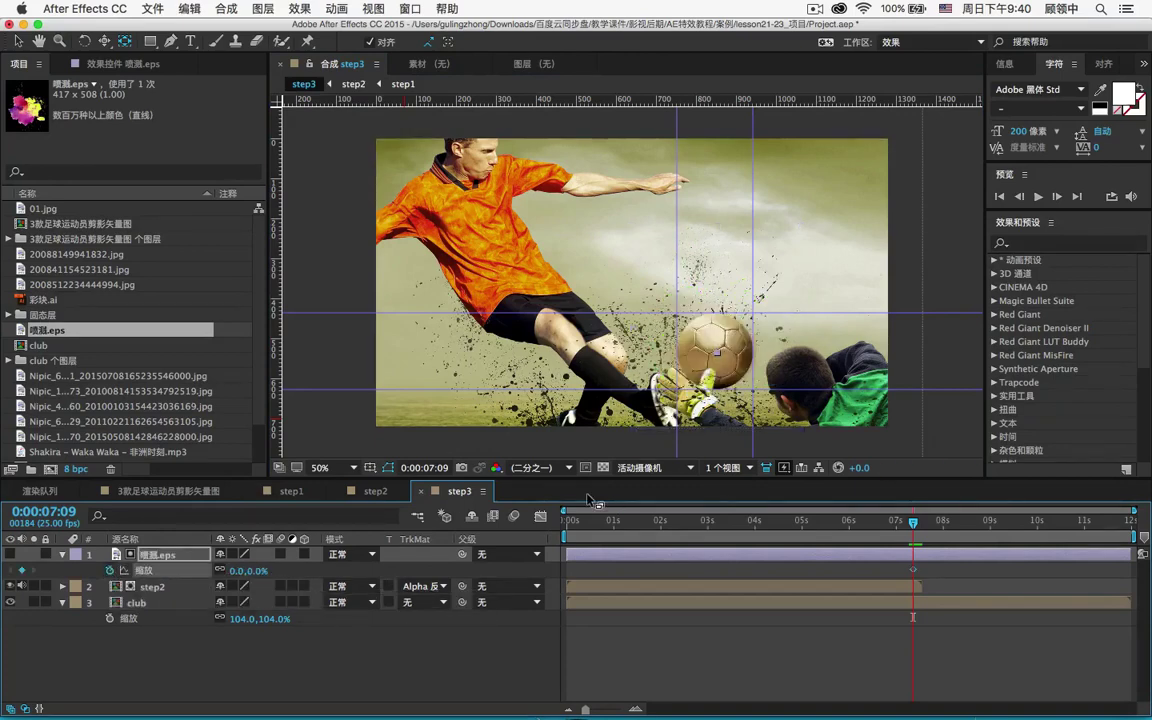
# Step: Enlarge the 喷溅.eps scale to 847% at 0:00:07:14 and check the splash growth between the keyframes
pyautogui.moveTo(913, 524); pyautogui.dragTo(922, 524)
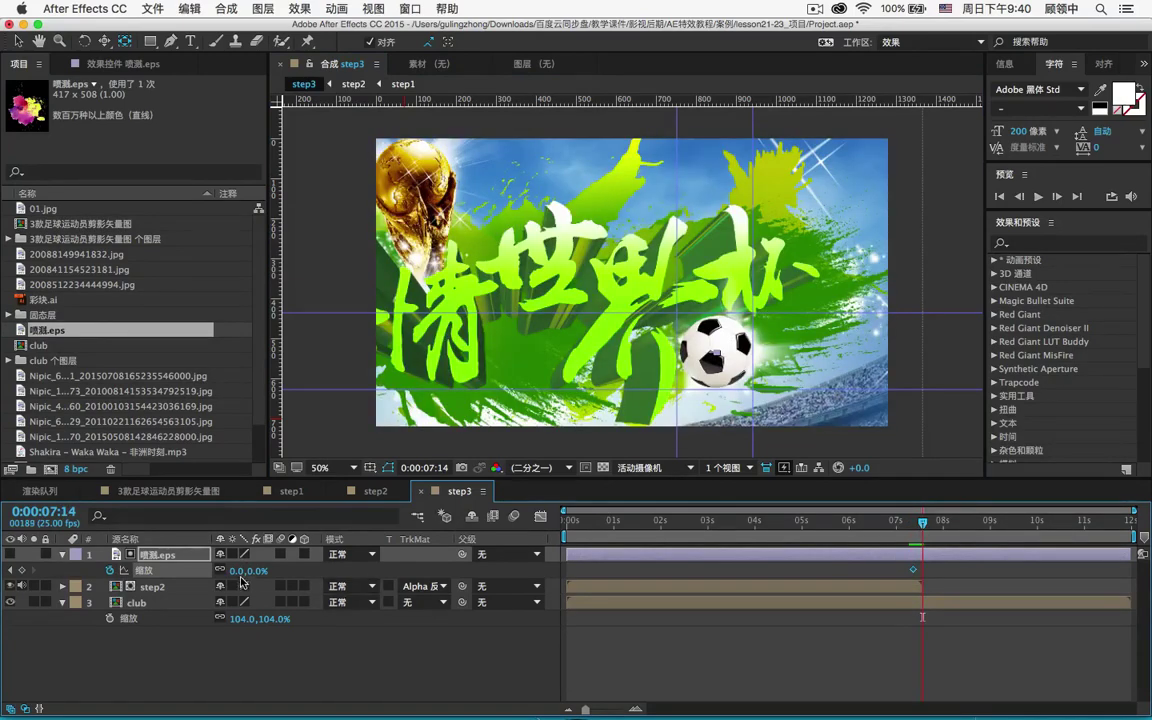
pyautogui.moveTo(245, 570); pyautogui.dragTo(845, 500)
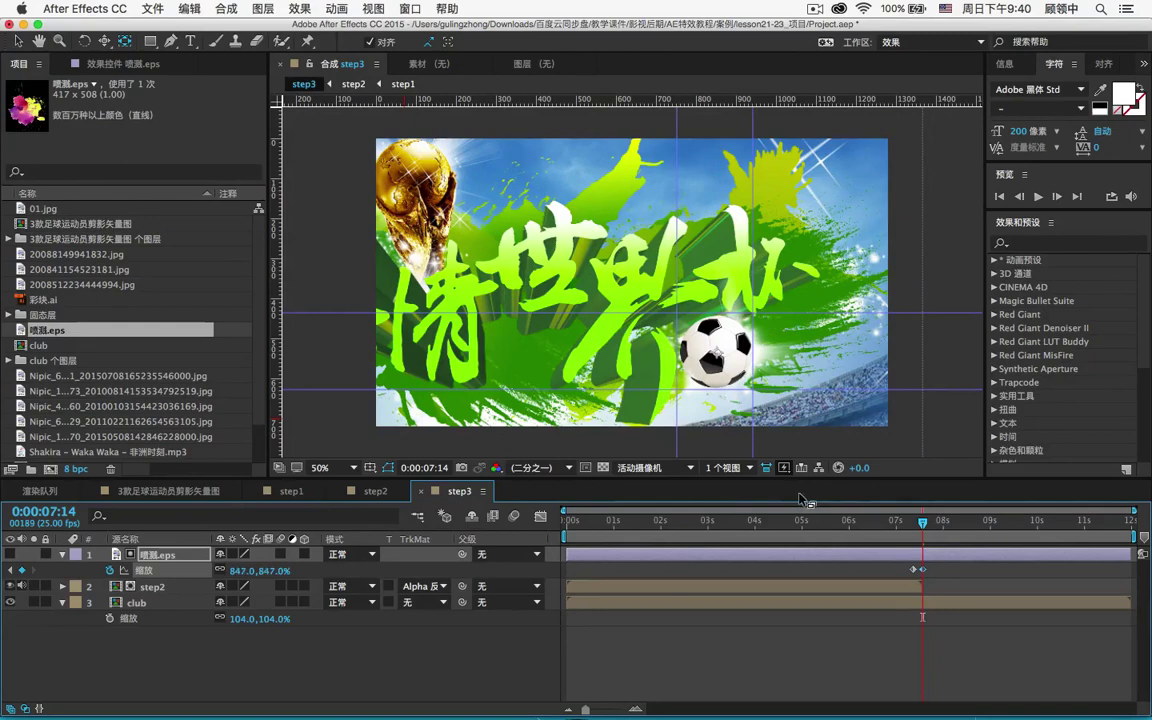
pyautogui.moveTo(922, 524); pyautogui.dragTo(917, 524)
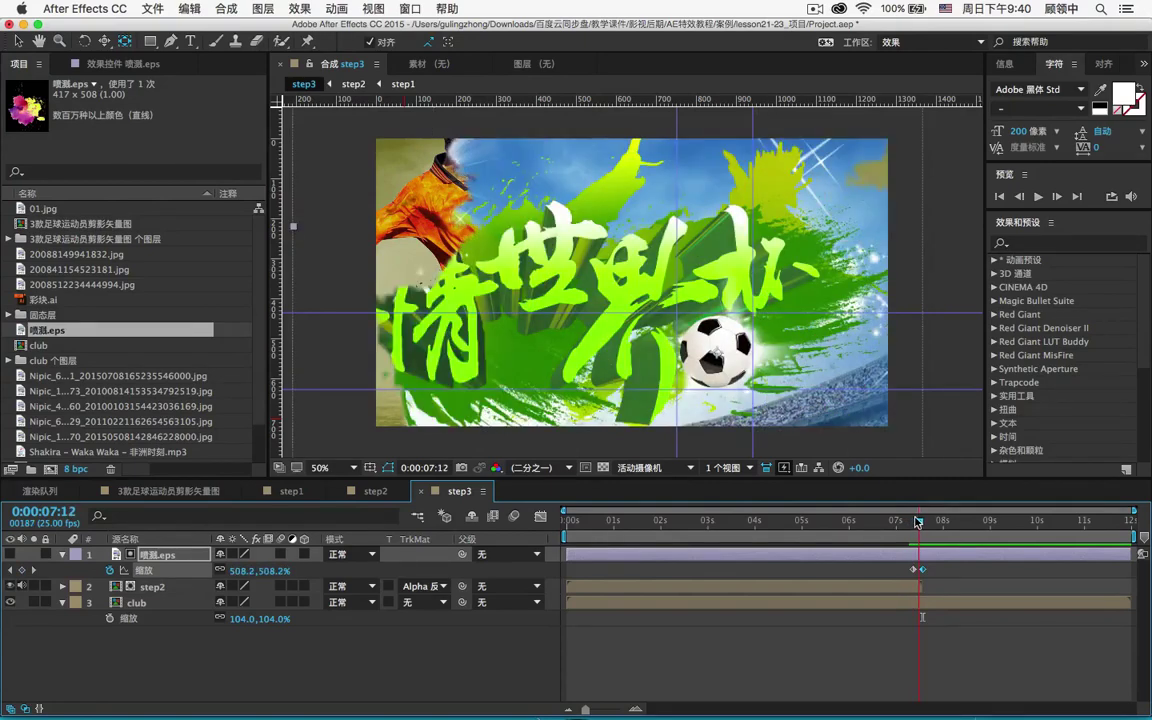
# Step: Move the first scale keyframe of 喷溅.eps to 0:00:07:04 and check the picture at that frame
pyautogui.moveTo(583, 711); pyautogui.dragTo(619, 709)
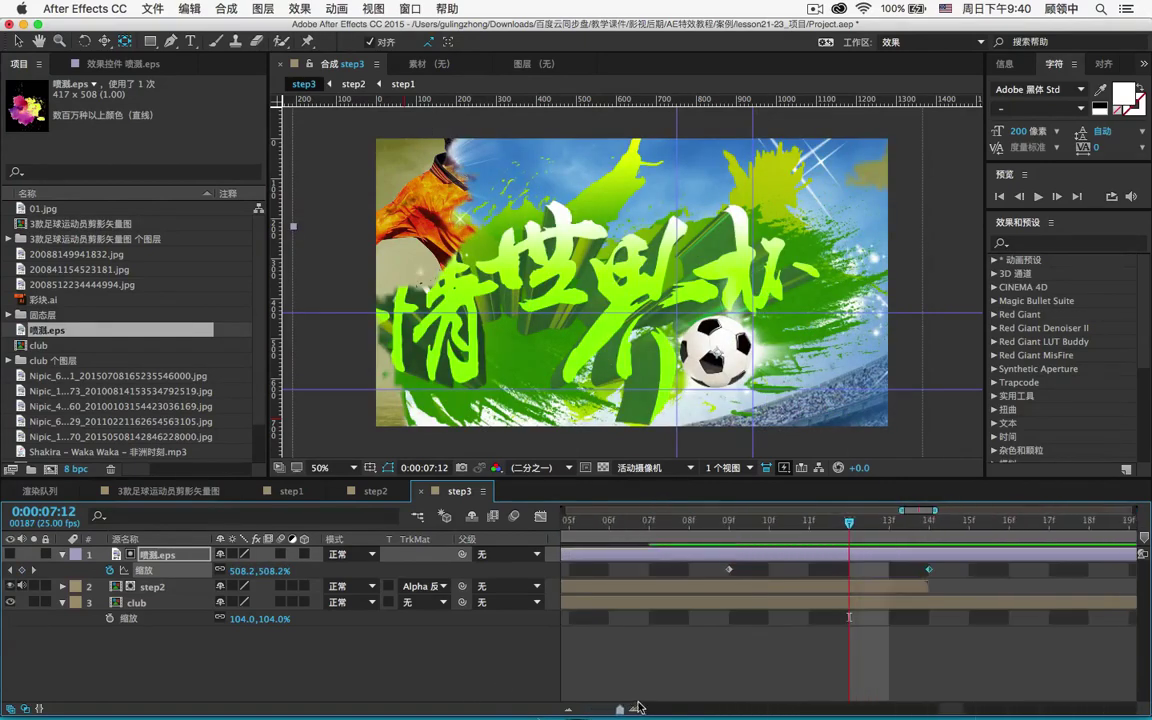
pyautogui.moveTo(729, 571); pyautogui.dragTo(913, 570)
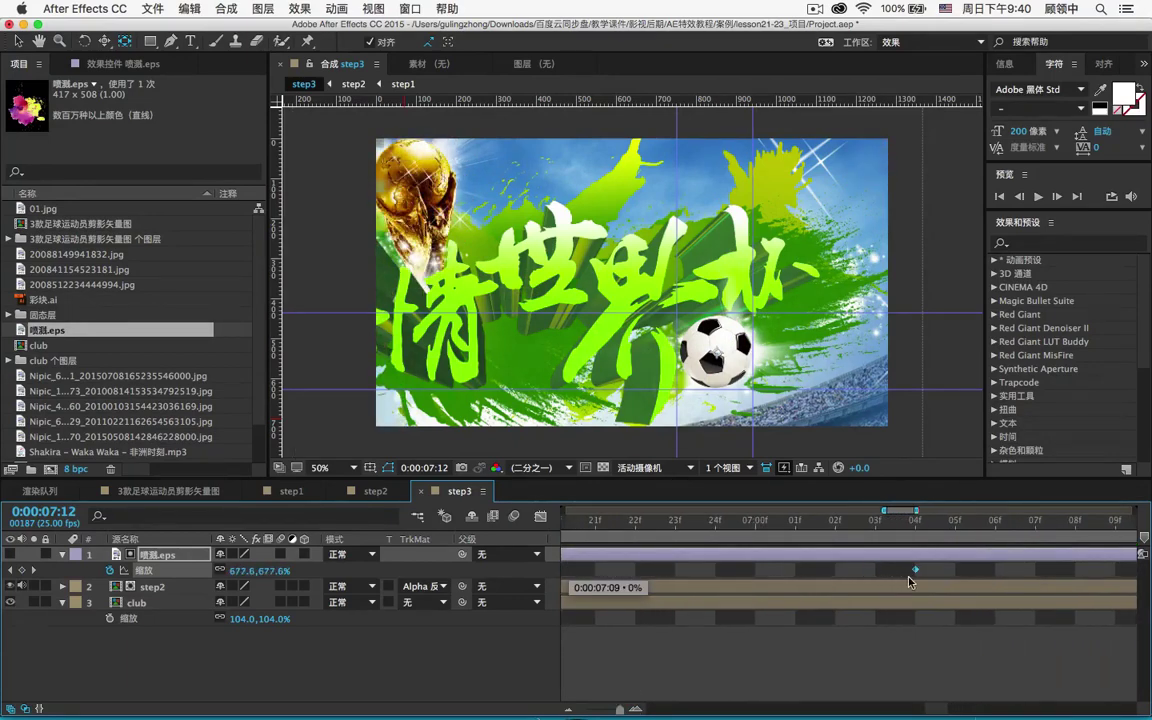
pyautogui.moveTo(620, 709); pyautogui.dragTo(590, 711)
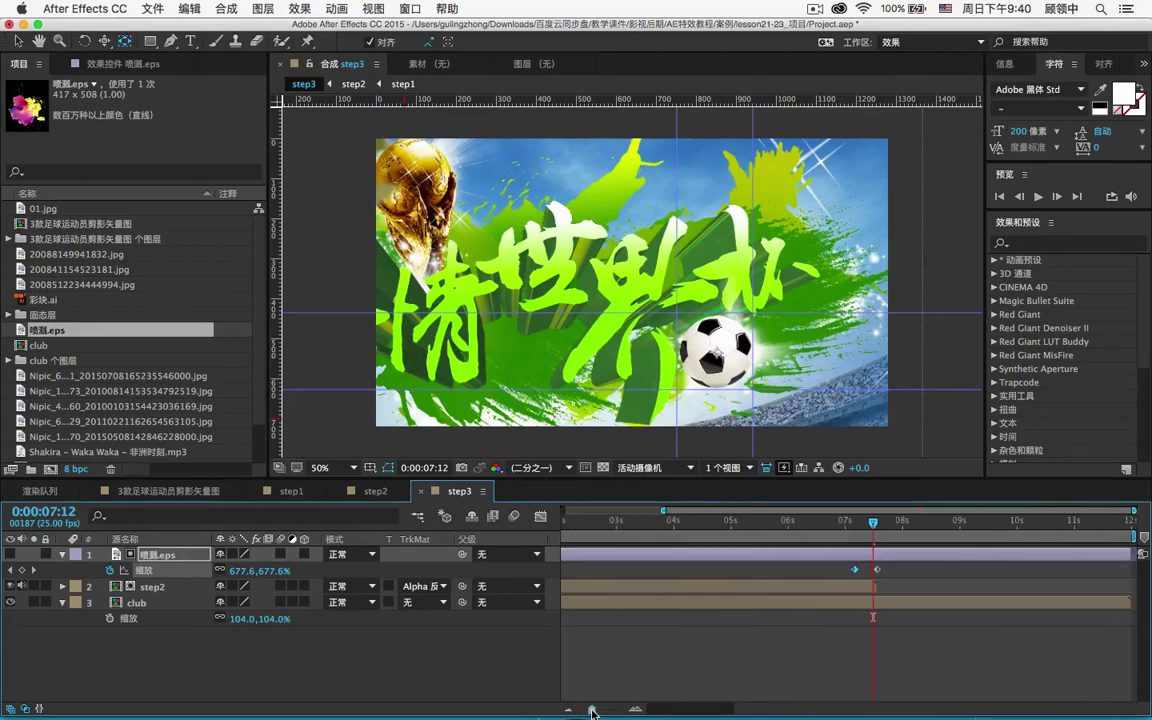
pyautogui.moveTo(877, 519); pyautogui.dragTo(863, 523)
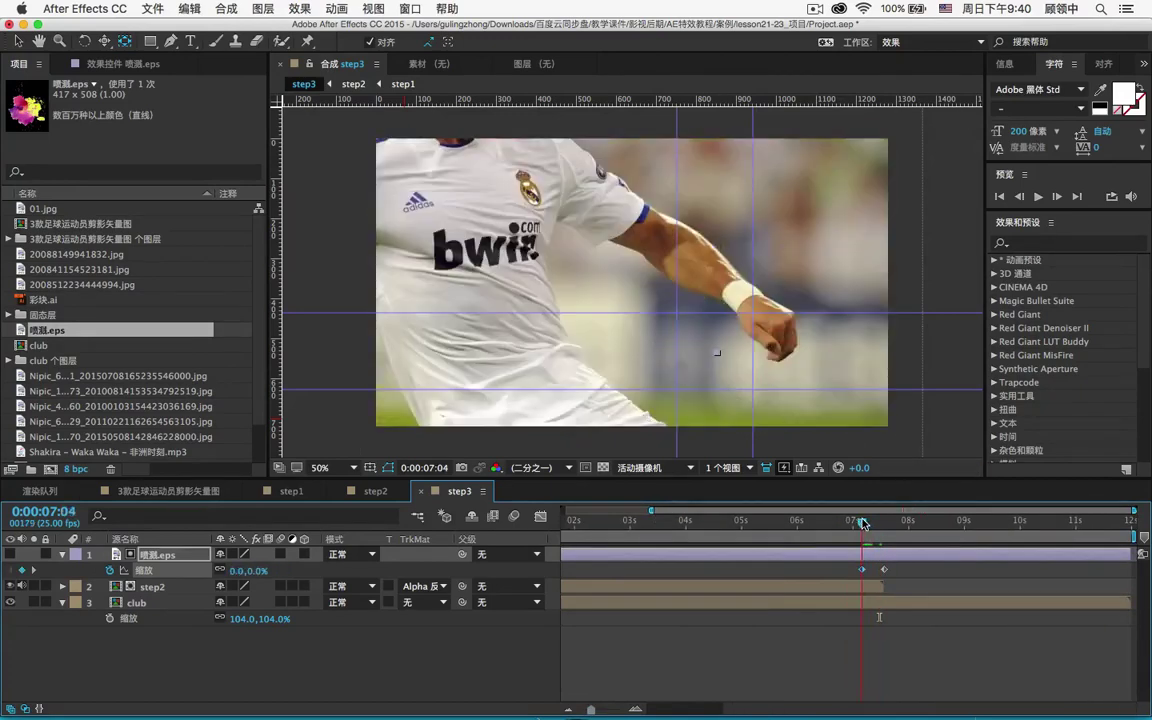
# Step: Move the splash's first scale keyframe closer to the second and shift both keyframes so the growth starts at 0:00:07:10
pyautogui.click(866, 569)
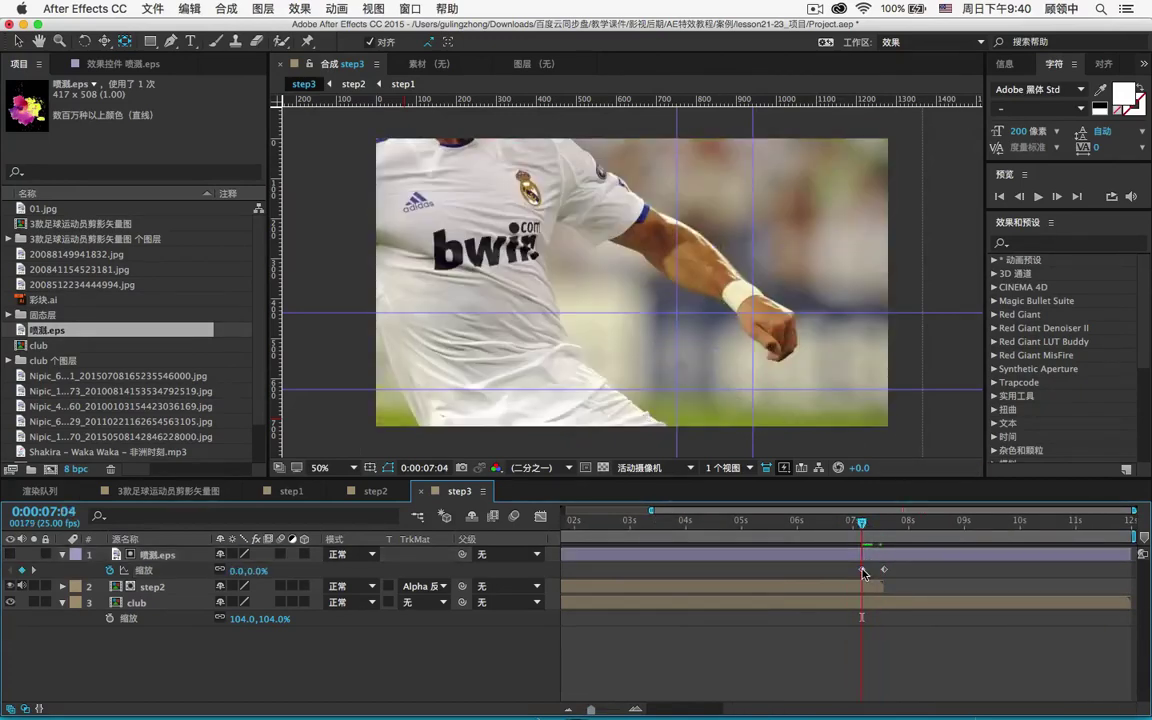
pyautogui.moveTo(864, 569); pyautogui.dragTo(870, 569)
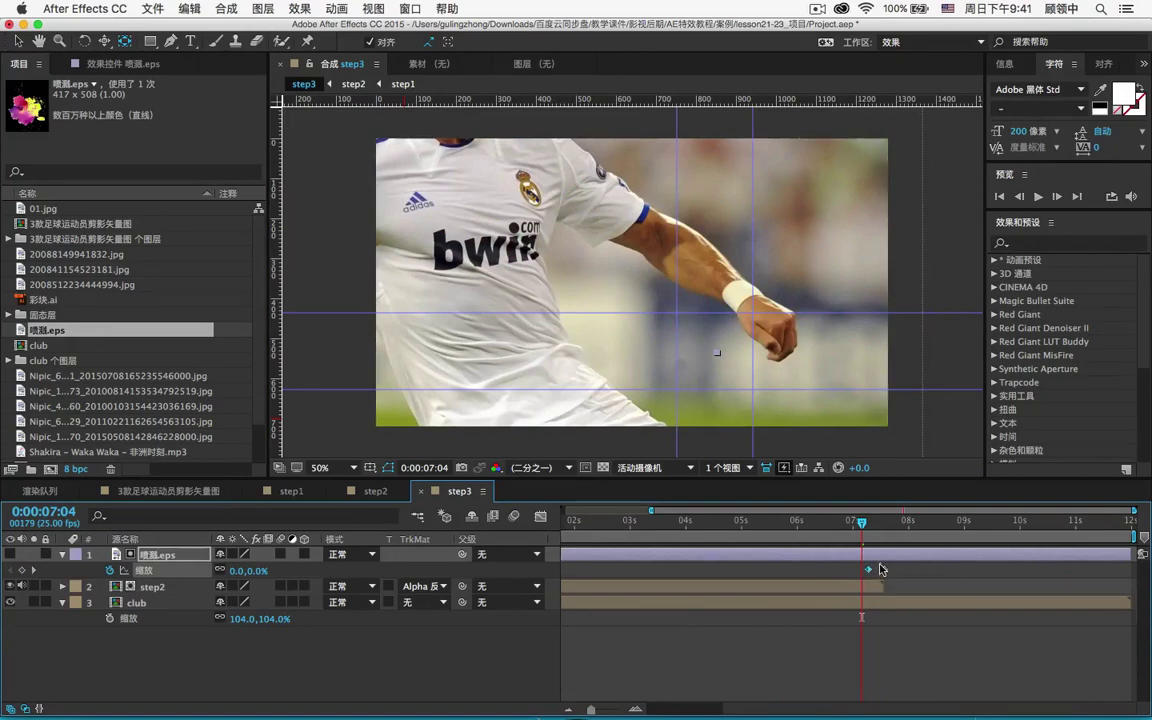
pyautogui.click(865, 522)
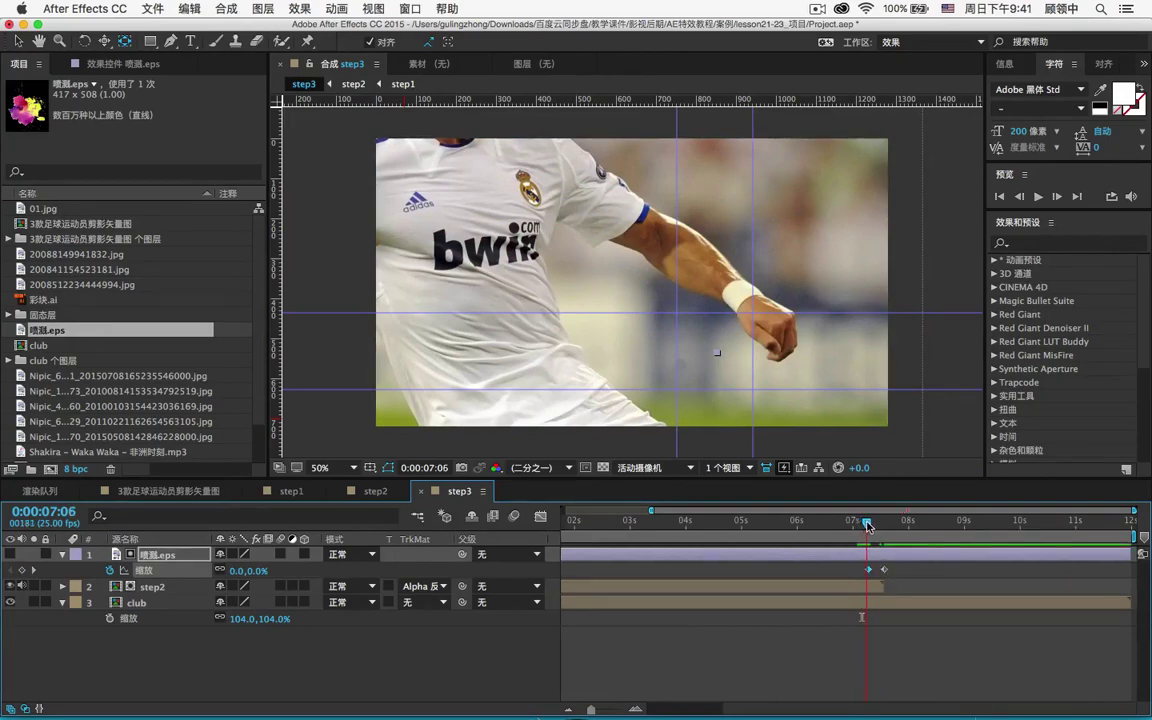
pyautogui.moveTo(866, 522); pyautogui.dragTo(874, 522)
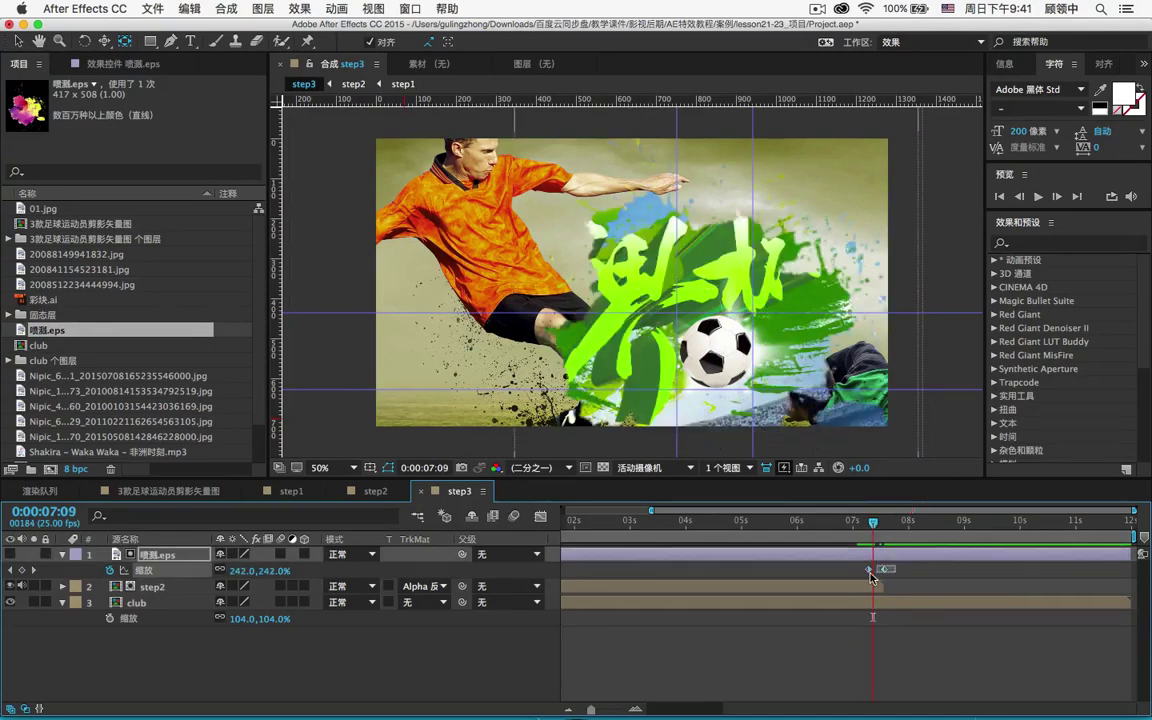
pyautogui.click(867, 570)
pyautogui.moveTo(868, 574); pyautogui.dragTo(875, 575)
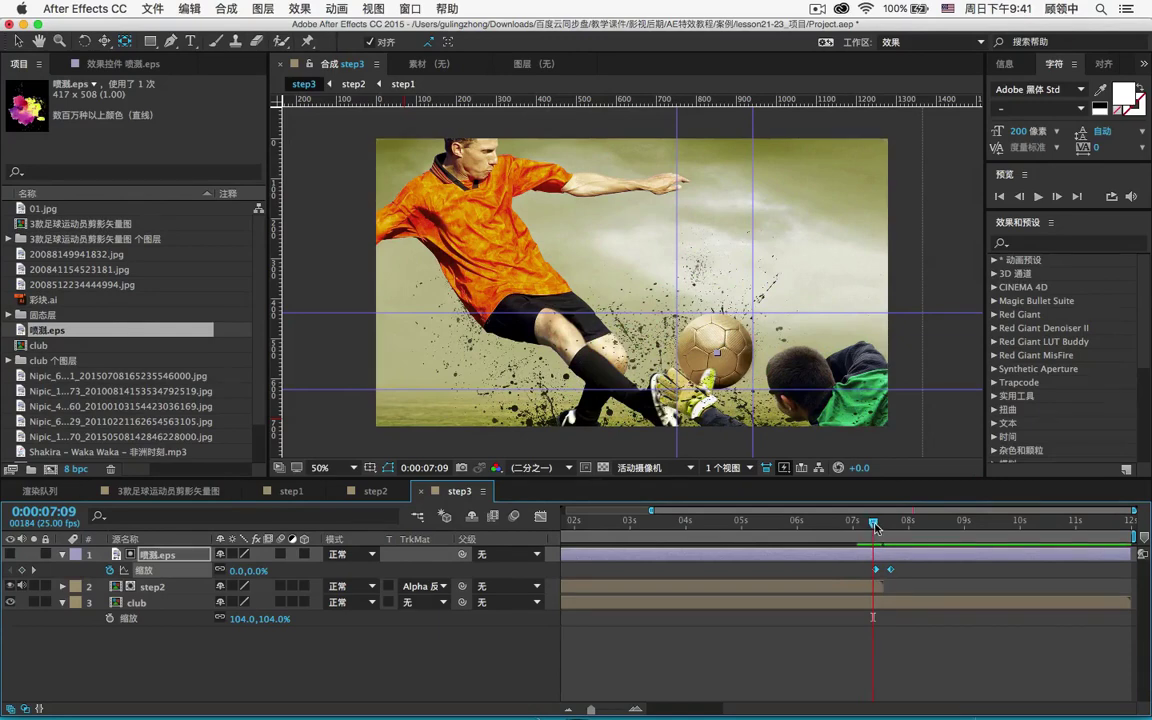
# Step: Preview the splash transition from 0:00:06:18, followed by the whole step3 composition from the beginning
pyautogui.moveTo(874, 525); pyautogui.dragTo(837, 525)
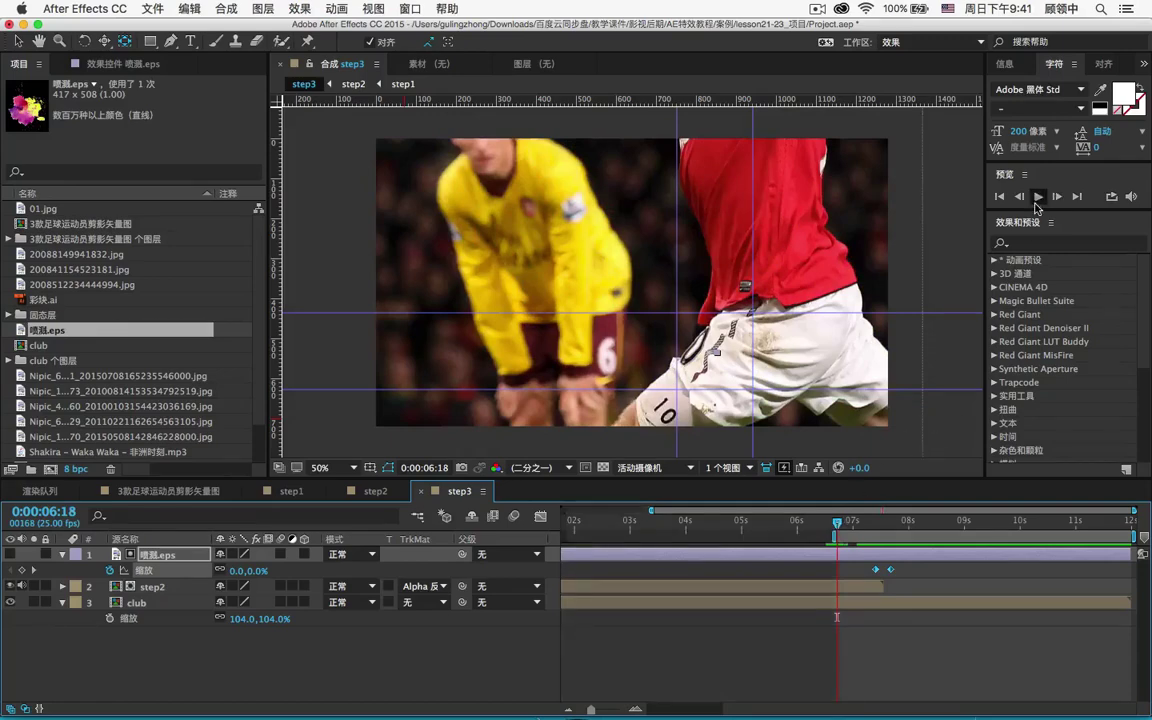
pyautogui.click(1038, 196)
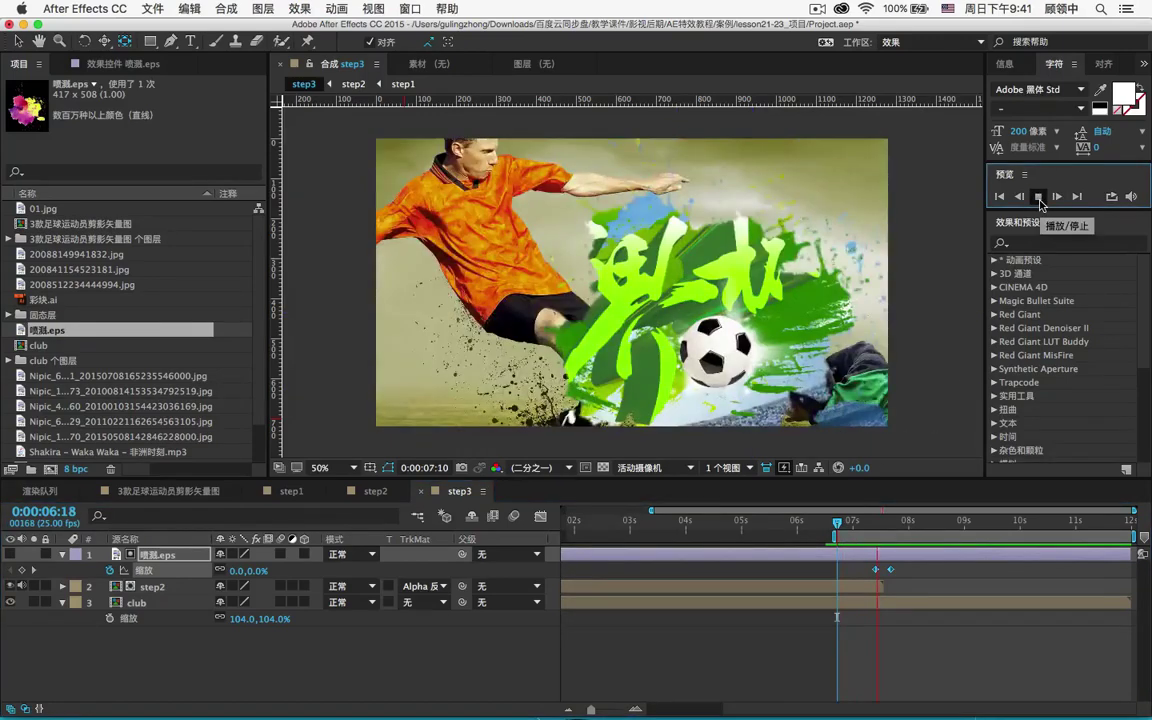
pyautogui.moveTo(837, 522); pyautogui.dragTo(829, 522)
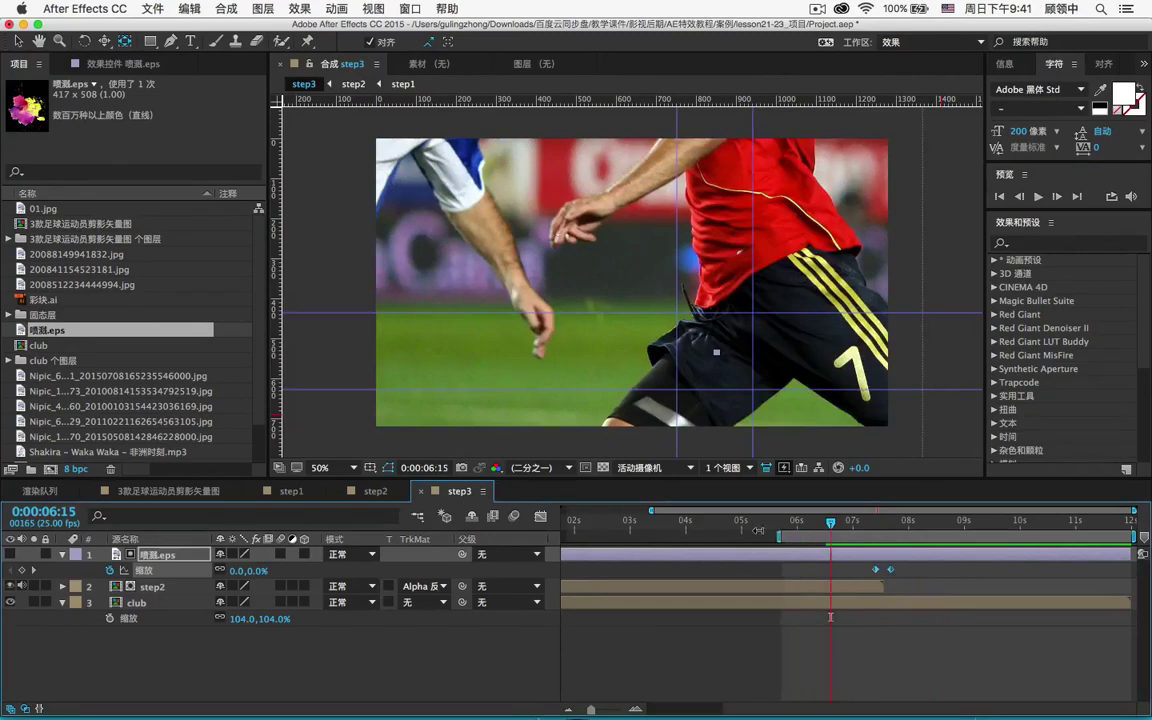
pyautogui.click(567, 708)
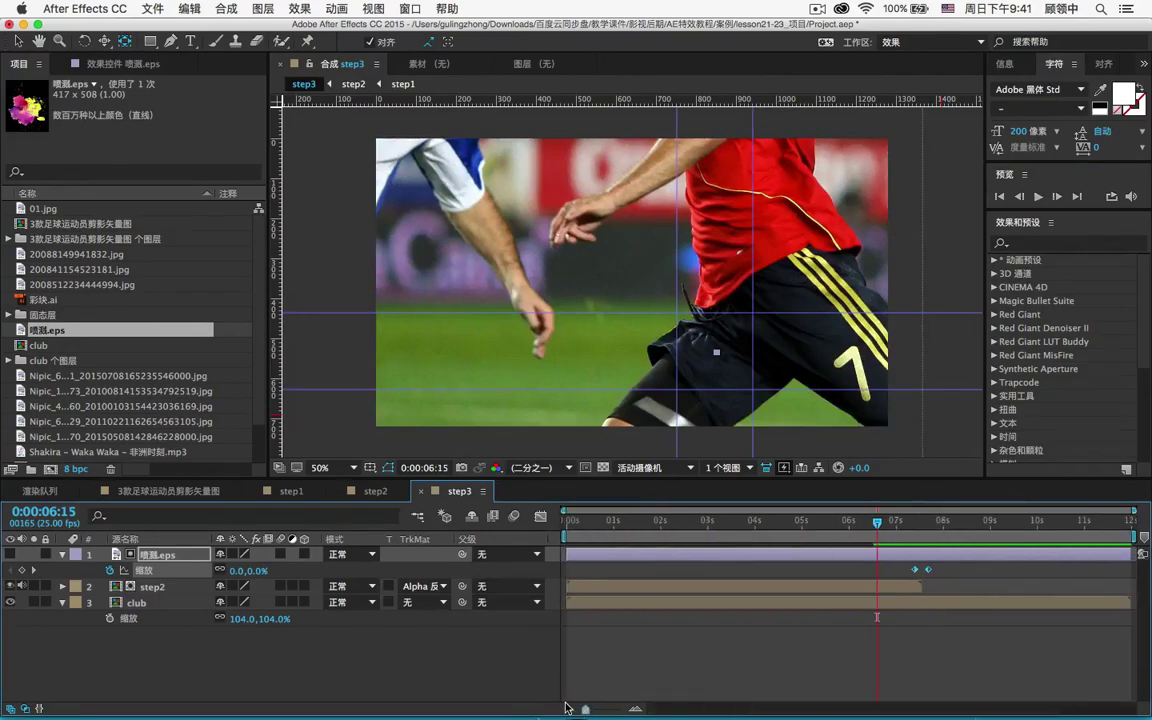
pyautogui.moveTo(588, 528); pyautogui.dragTo(567, 522)
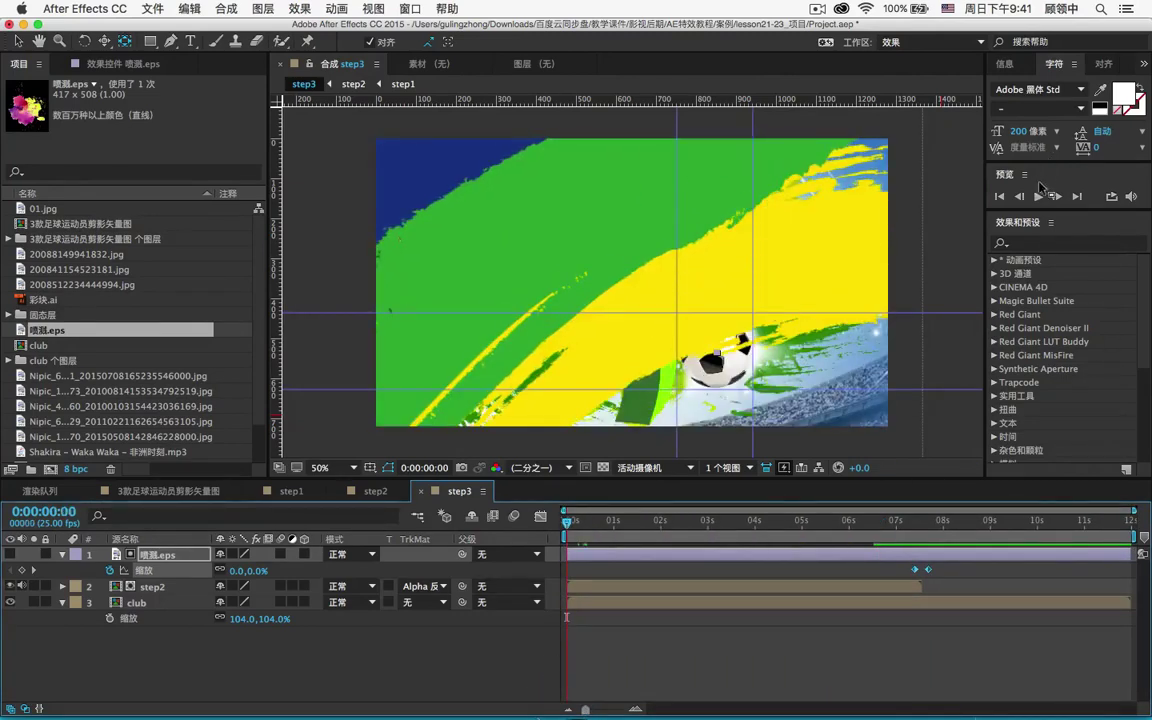
pyautogui.click(1040, 196)
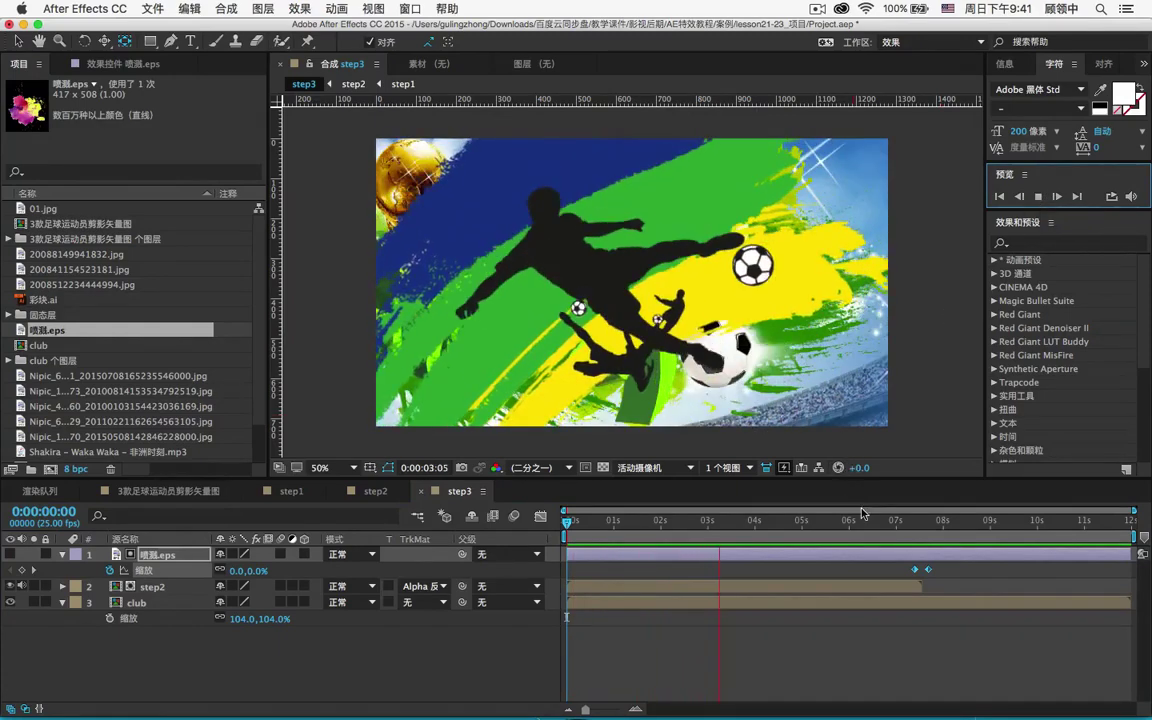
# Step: Trim the start of the 喷溅.eps layer to 0:00:07:09, just before its first scale keyframe
pyautogui.click(913, 530)
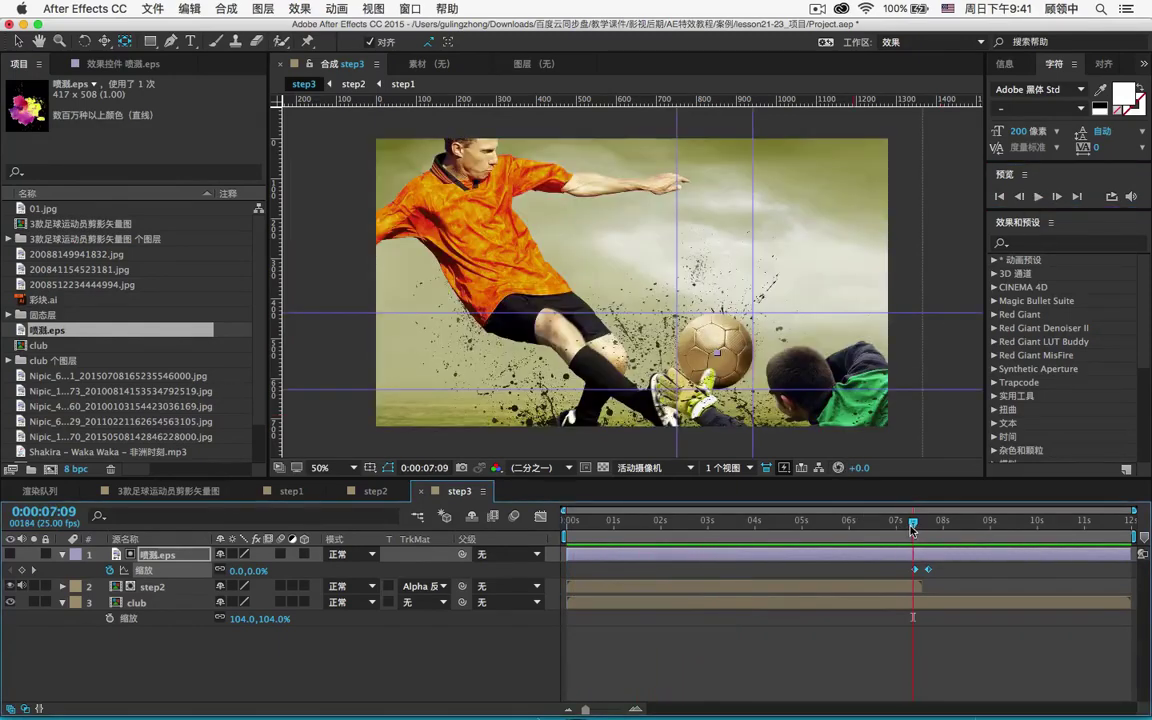
pyautogui.moveTo(913, 530); pyautogui.dragTo(912, 531)
pyautogui.moveTo(570, 554); pyautogui.dragTo(903, 549)
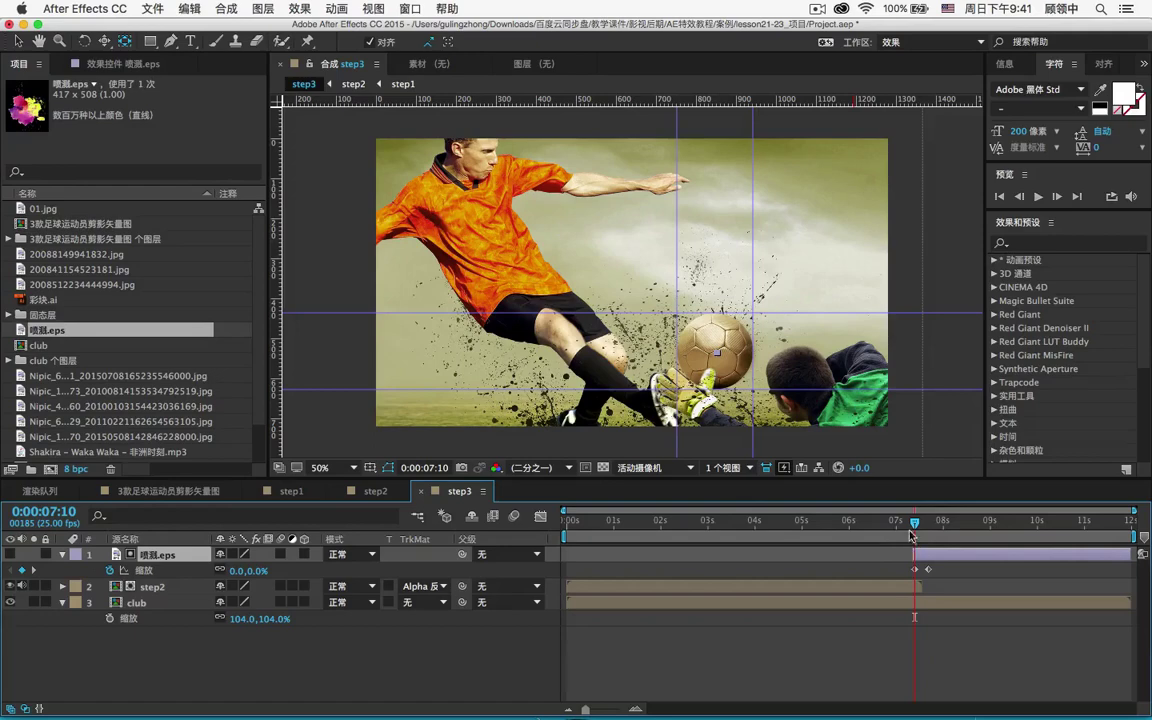
# Step: Play step3 from the first frame and scrub through it to check the layers with the trimmed splash matte
pyautogui.press('Home')
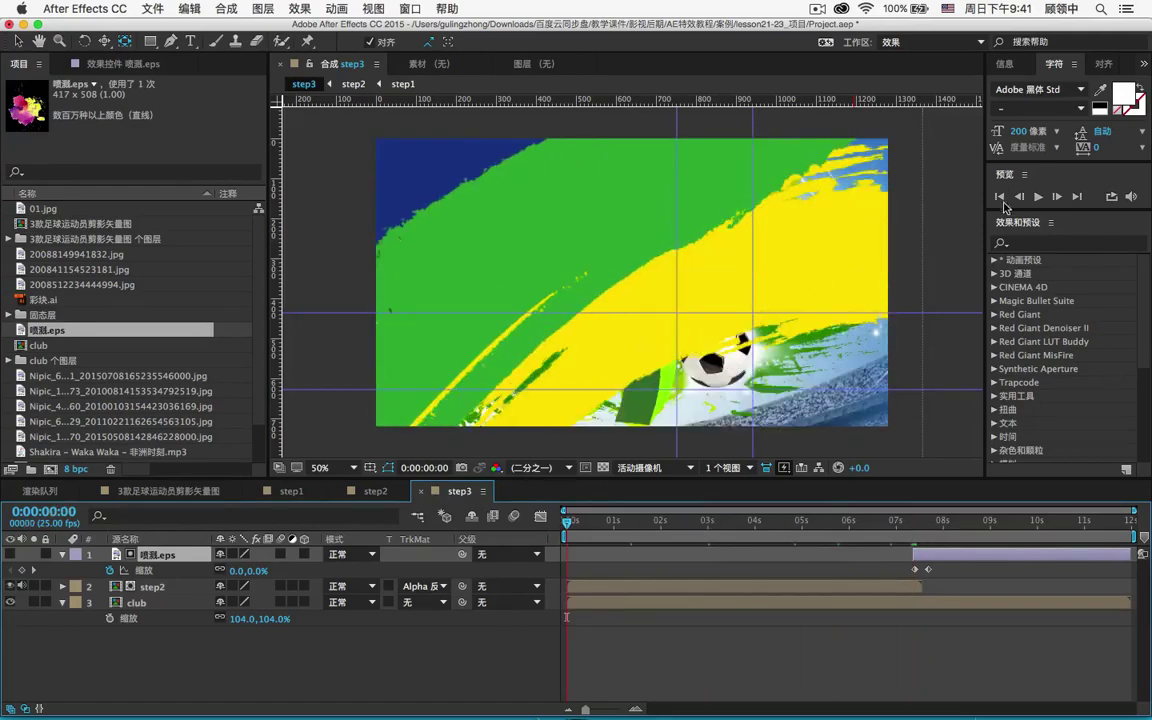
pyautogui.click(1037, 196)
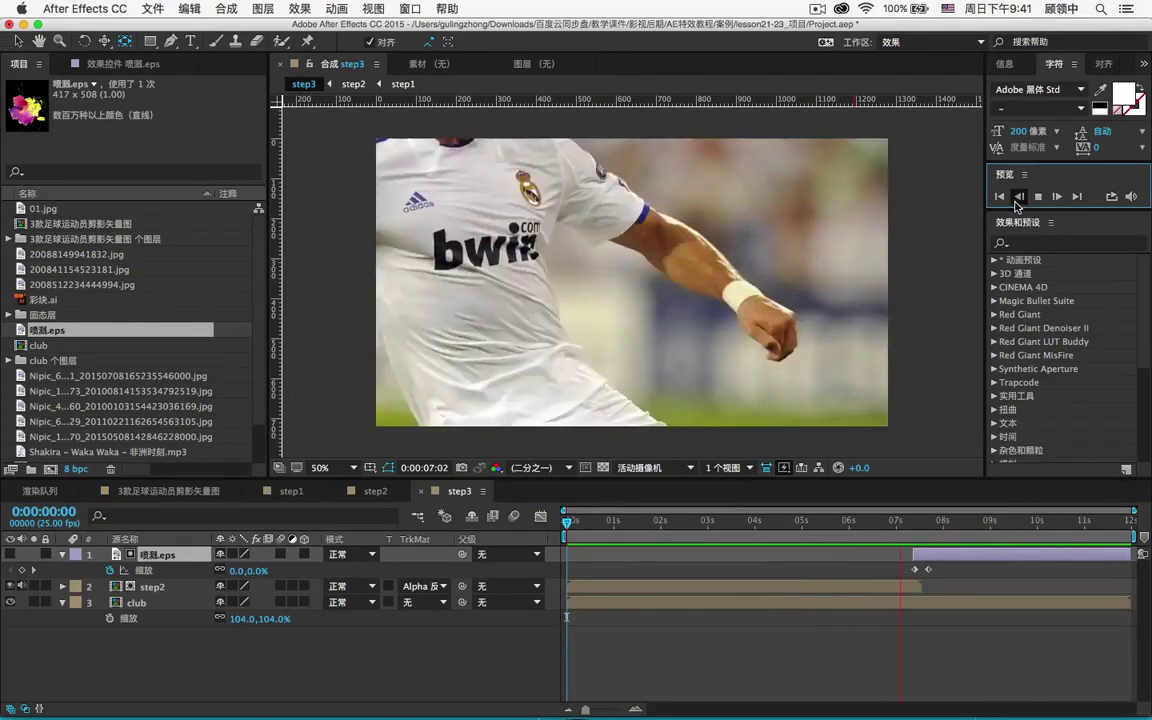
pyautogui.click(913, 527)
pyautogui.moveTo(913, 530); pyautogui.dragTo(568, 532)
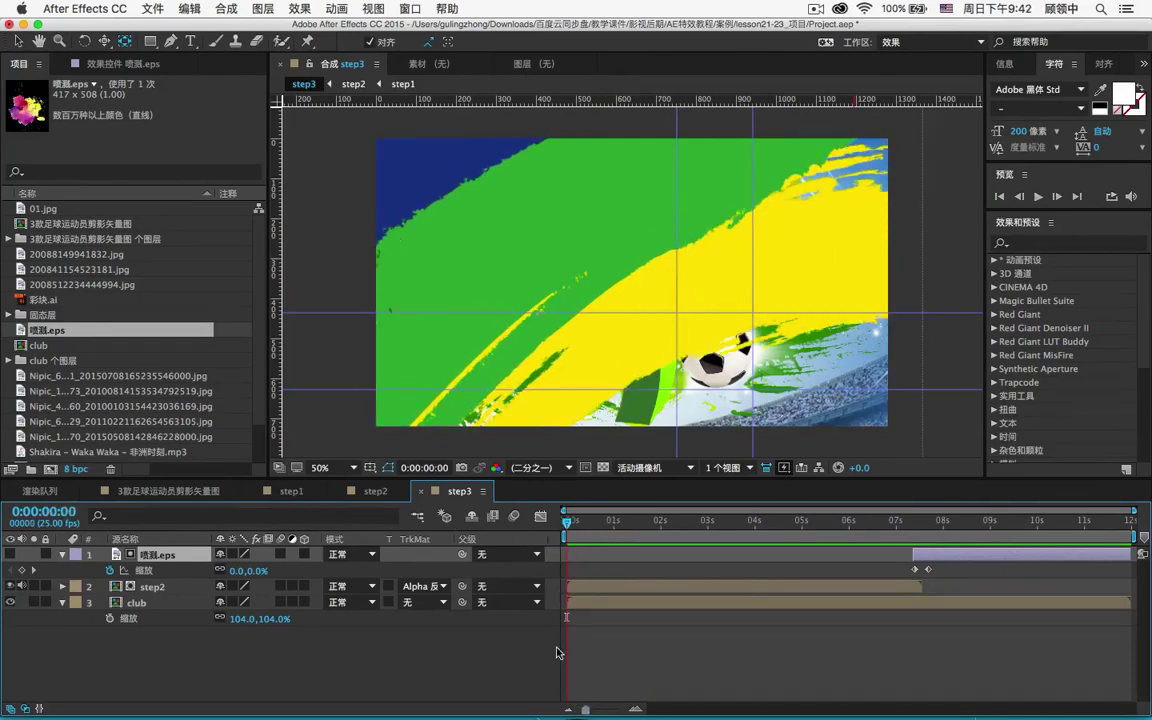
pyautogui.click(233, 586)
pyautogui.moveTo(900, 522); pyautogui.dragTo(655, 560)
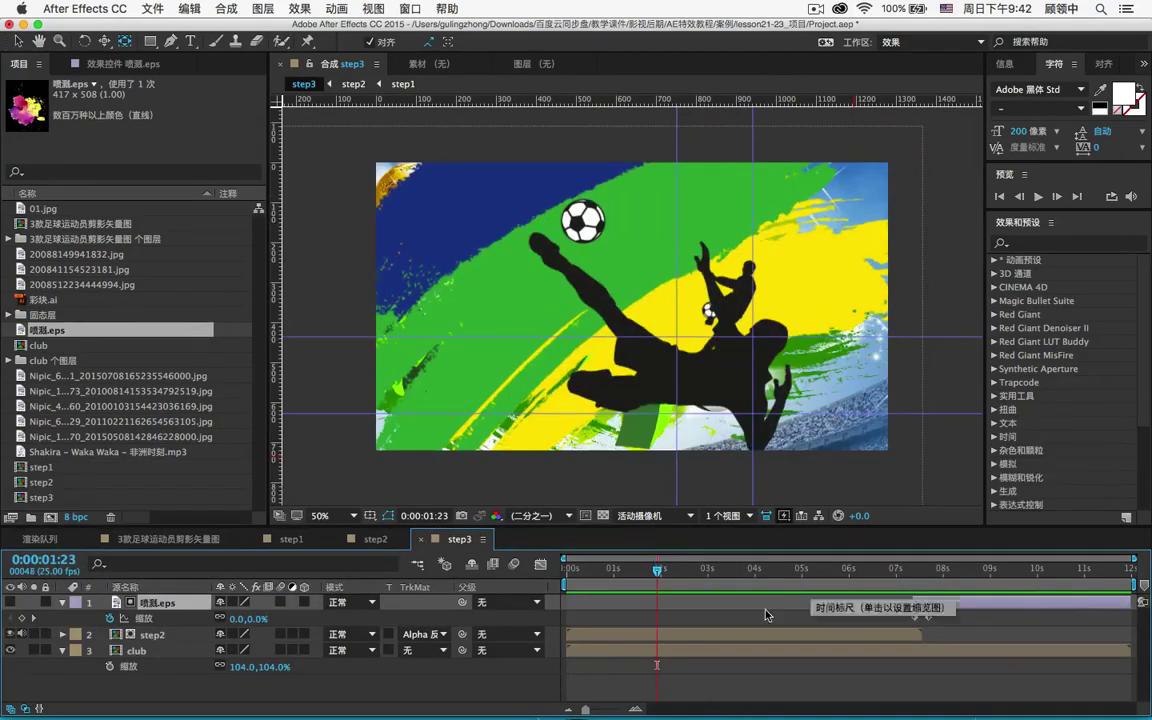
# Step: Shift the club layer along the timeline so that it starts where the step2 layer ends
pyautogui.click(572, 651)
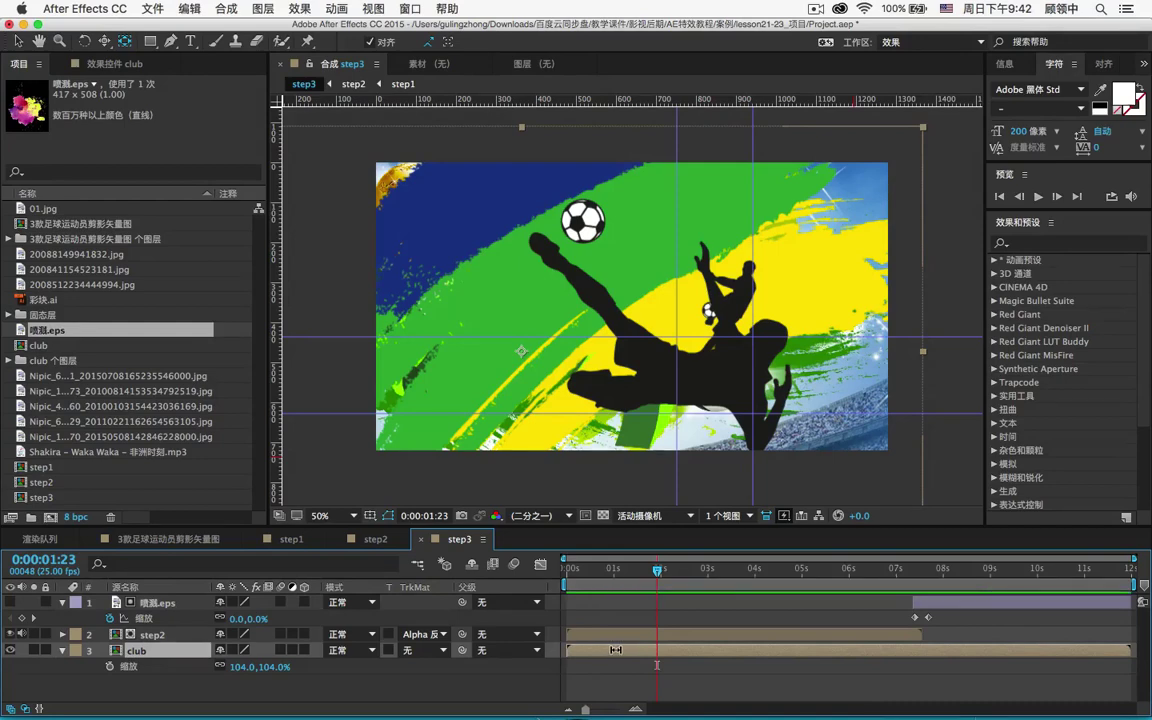
pyautogui.click(735, 668)
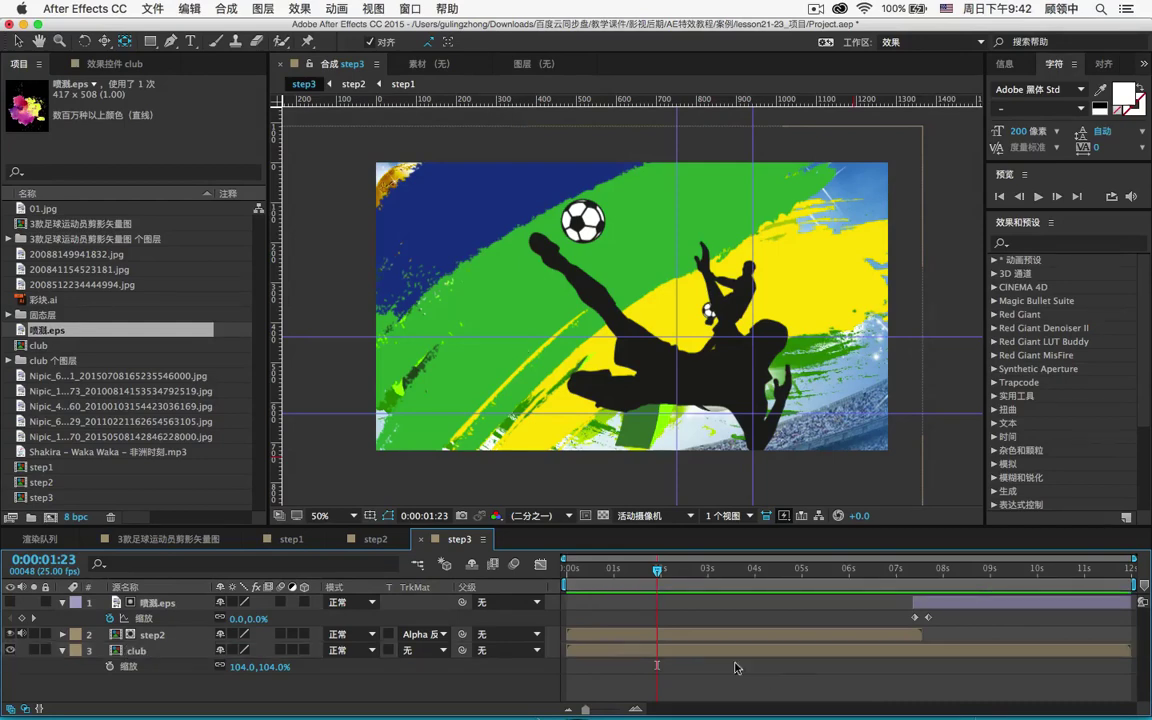
pyautogui.click(598, 652)
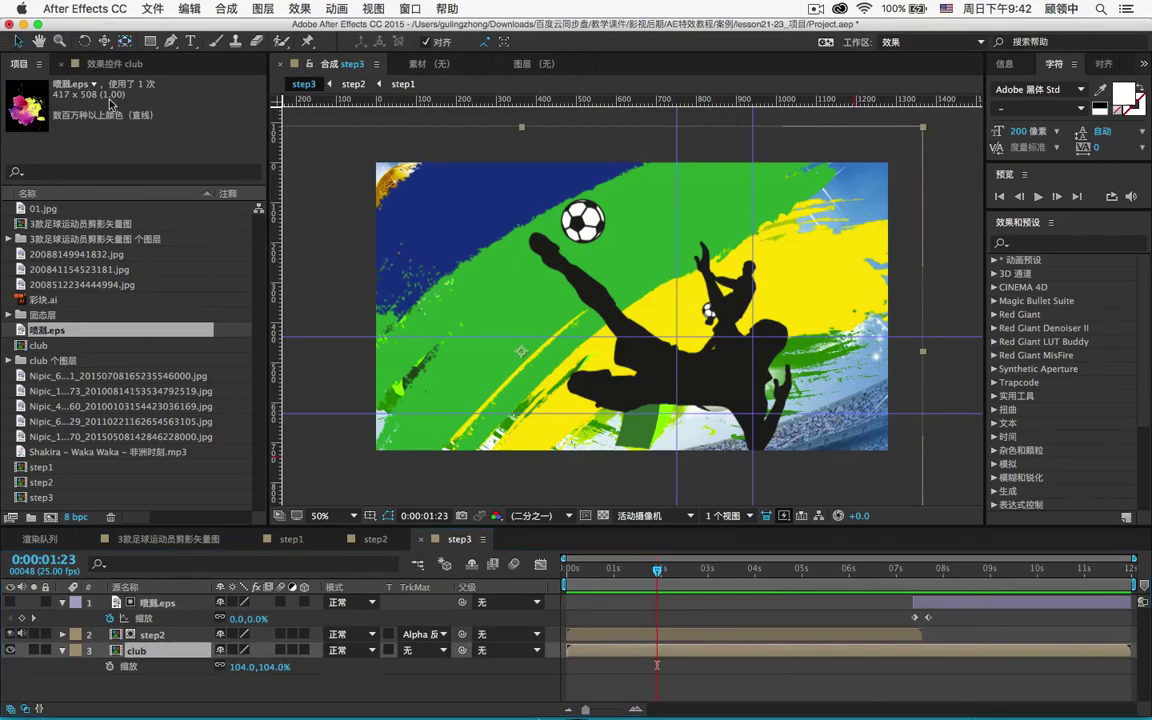
pyautogui.moveTo(615, 652); pyautogui.dragTo(938, 656)
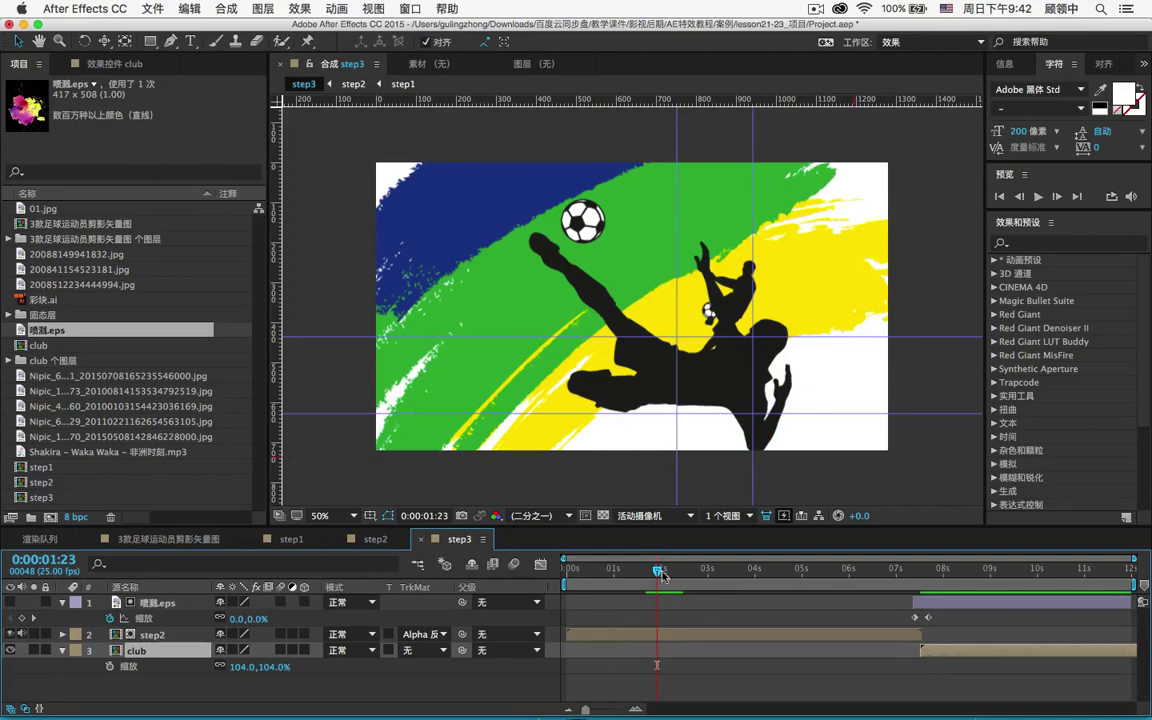
# Step: Scrub through the retimed composition and play it back from the beginning to check the club layer's entry
pyautogui.moveTo(568, 572); pyautogui.dragTo(731, 575)
pyautogui.press('Home')
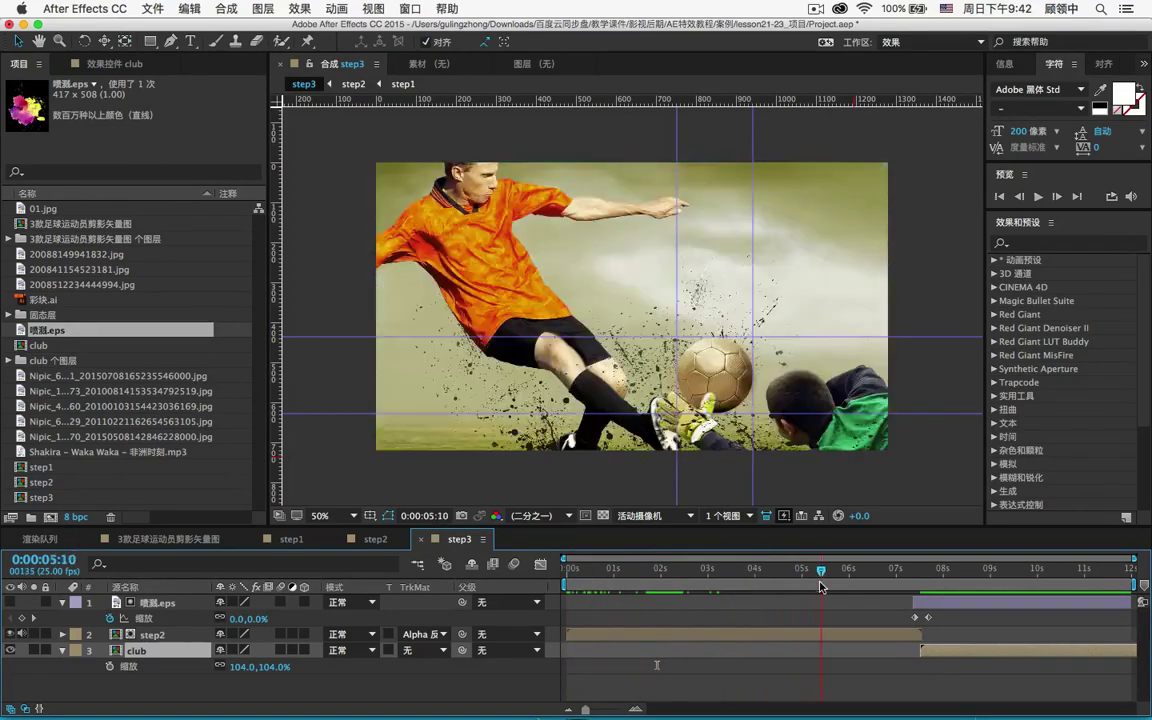
pyautogui.click(1037, 196)
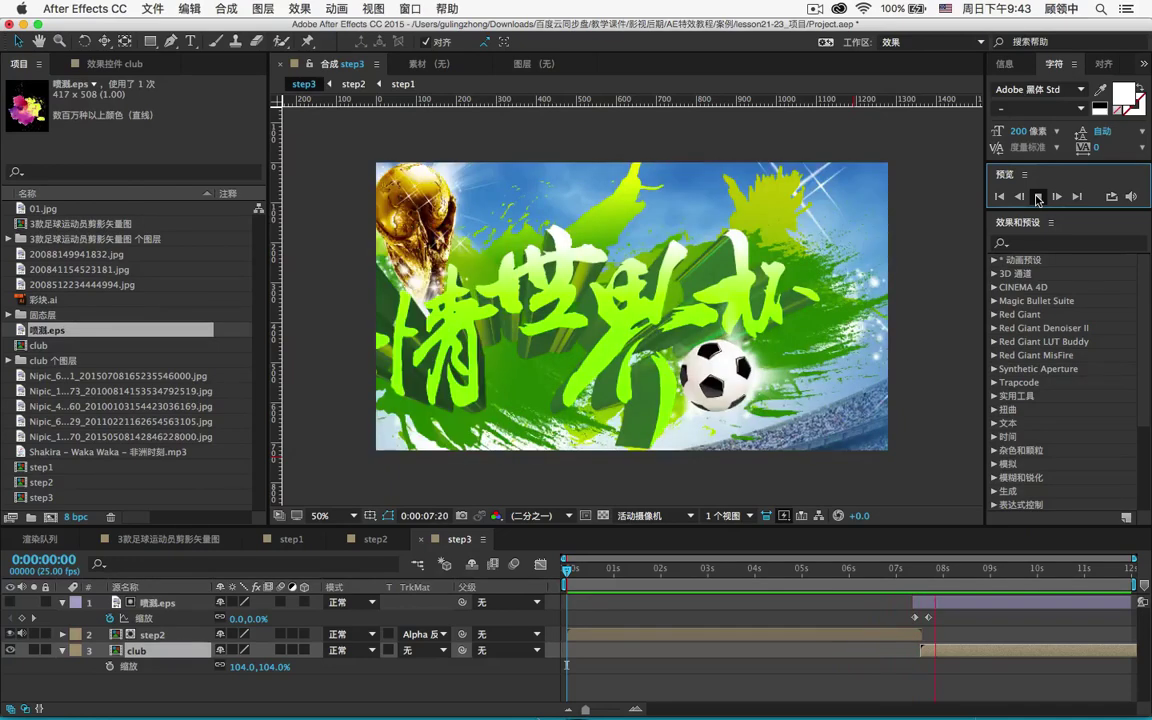
# Step: Move the club layer earlier on the timeline so that it starts together with the 喷溅.eps layer
pyautogui.click(1038, 198)
pyautogui.click(920, 574)
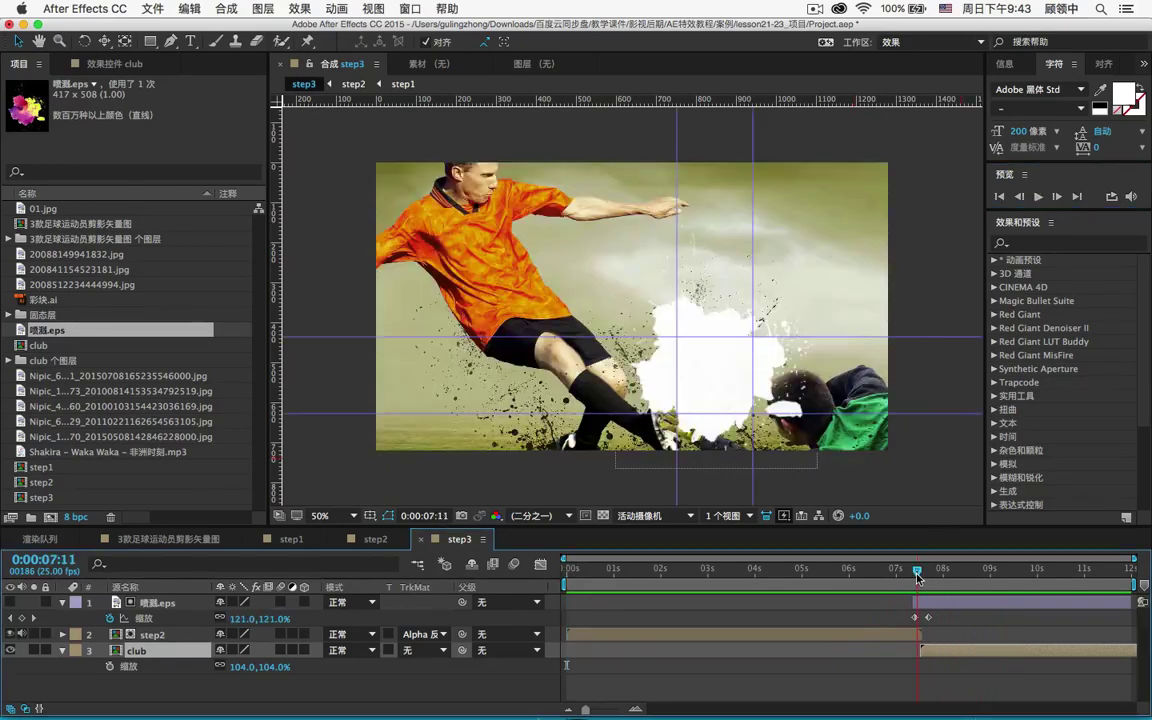
pyautogui.moveTo(920, 577); pyautogui.dragTo(921, 578)
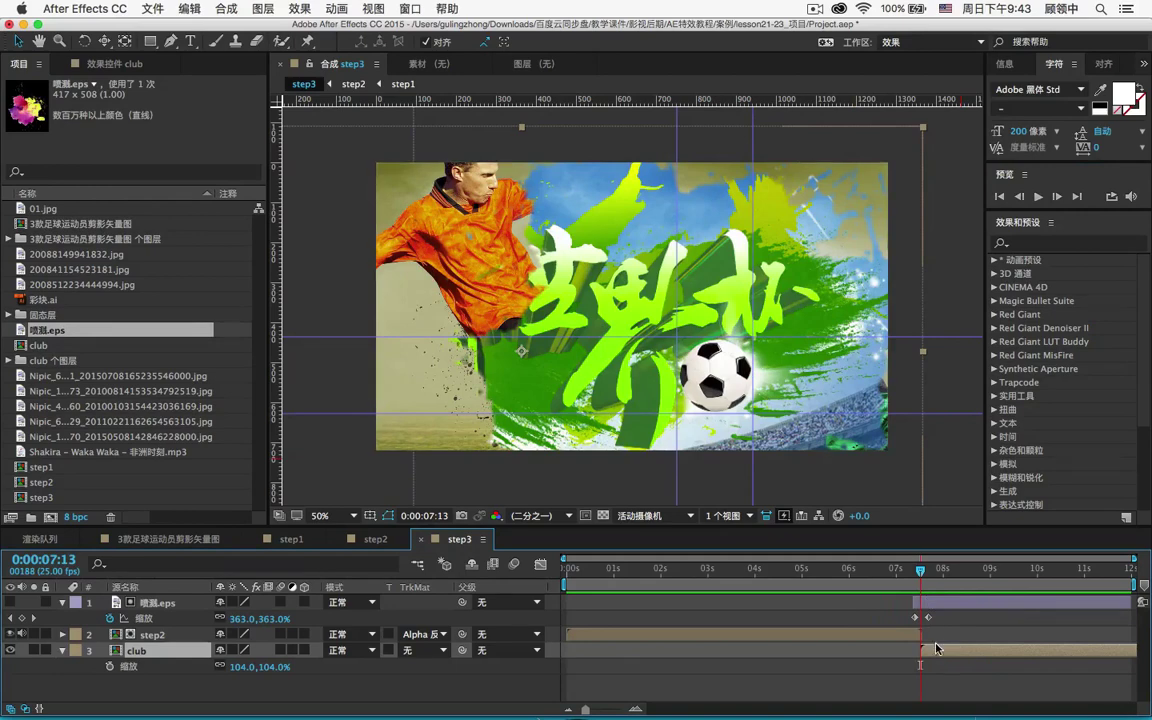
pyautogui.moveTo(940, 650); pyautogui.dragTo(931, 650)
pyautogui.moveTo(921, 578)
pyautogui.mouseDown()
pyautogui.moveTo(907, 578)
pyautogui.moveTo(928, 580)
pyautogui.mouseUp()
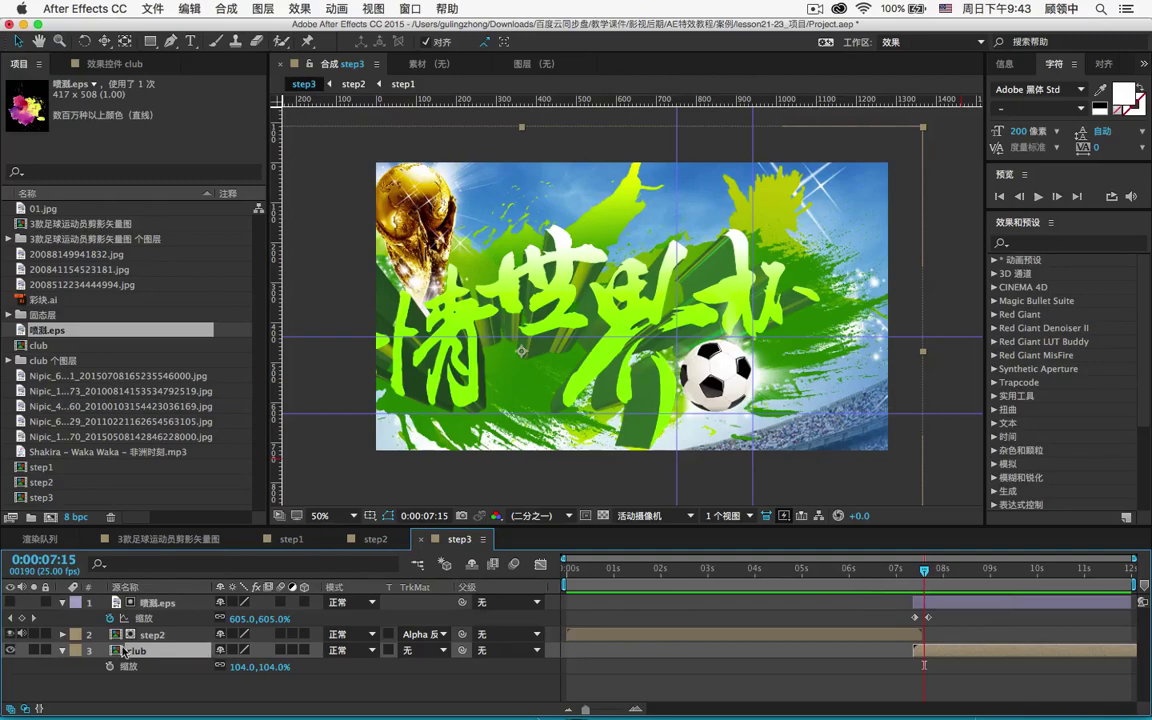
# Step: Add starting position and scale keyframes to the club layer at 0:00:07:11
pyautogui.hotkey('shift', 'p')
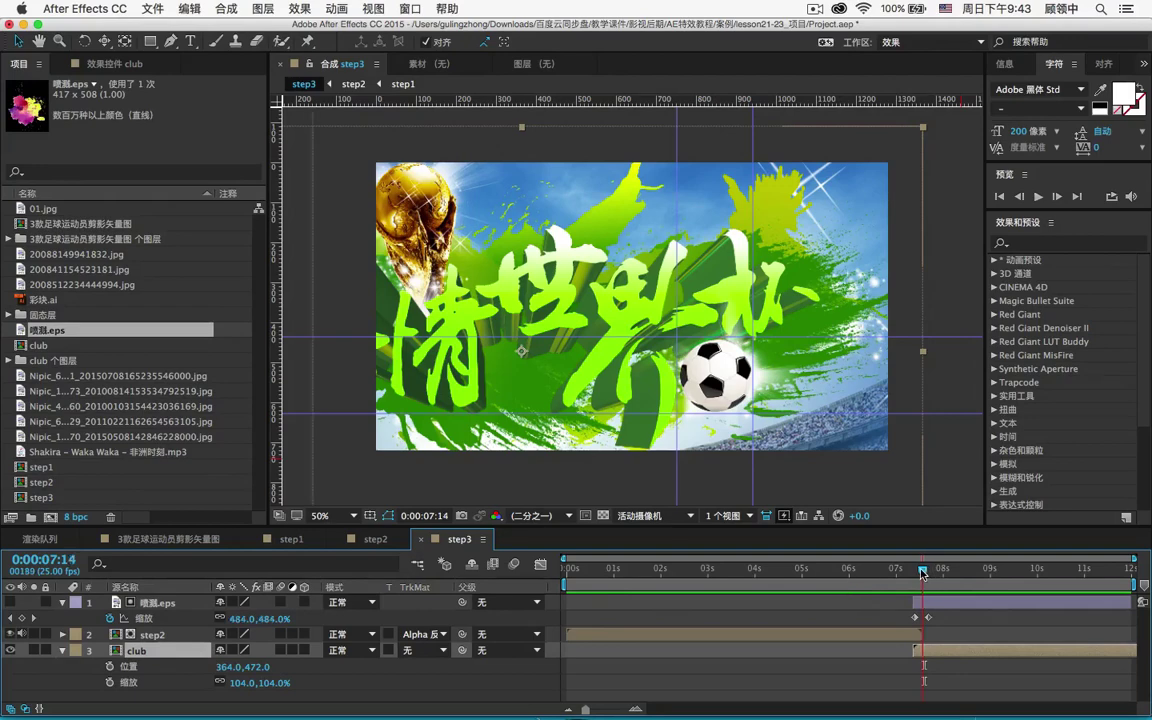
pyautogui.moveTo(925, 573); pyautogui.dragTo(916, 573)
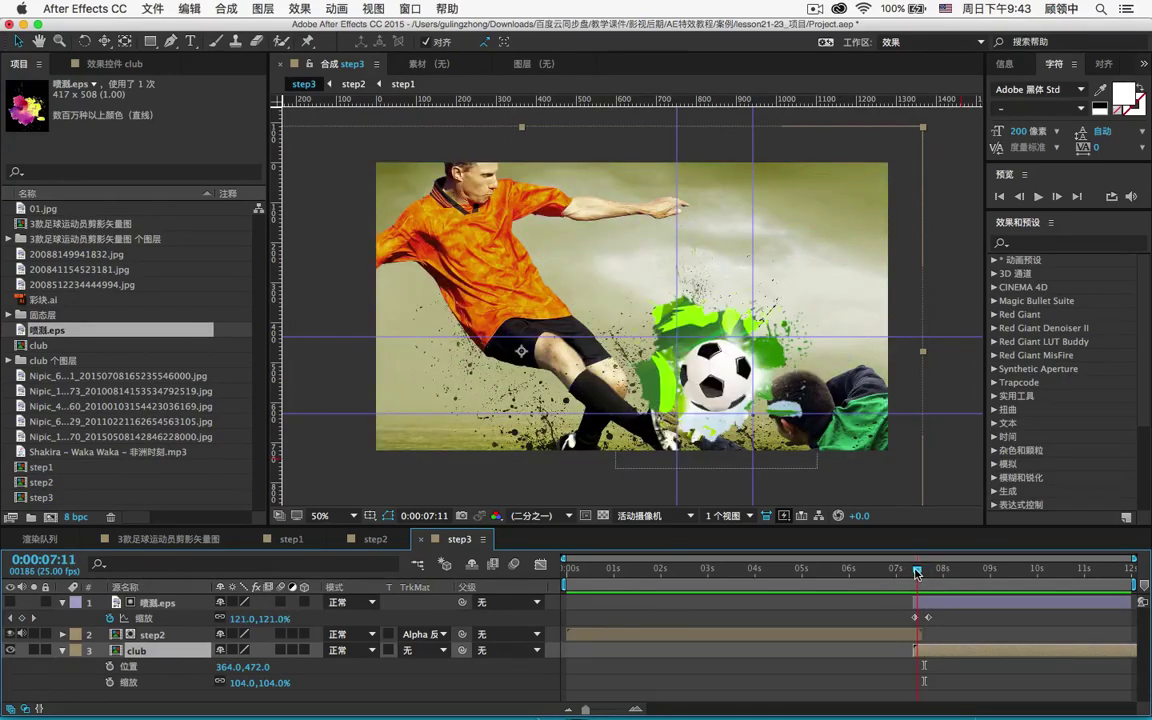
pyautogui.click(110, 666)
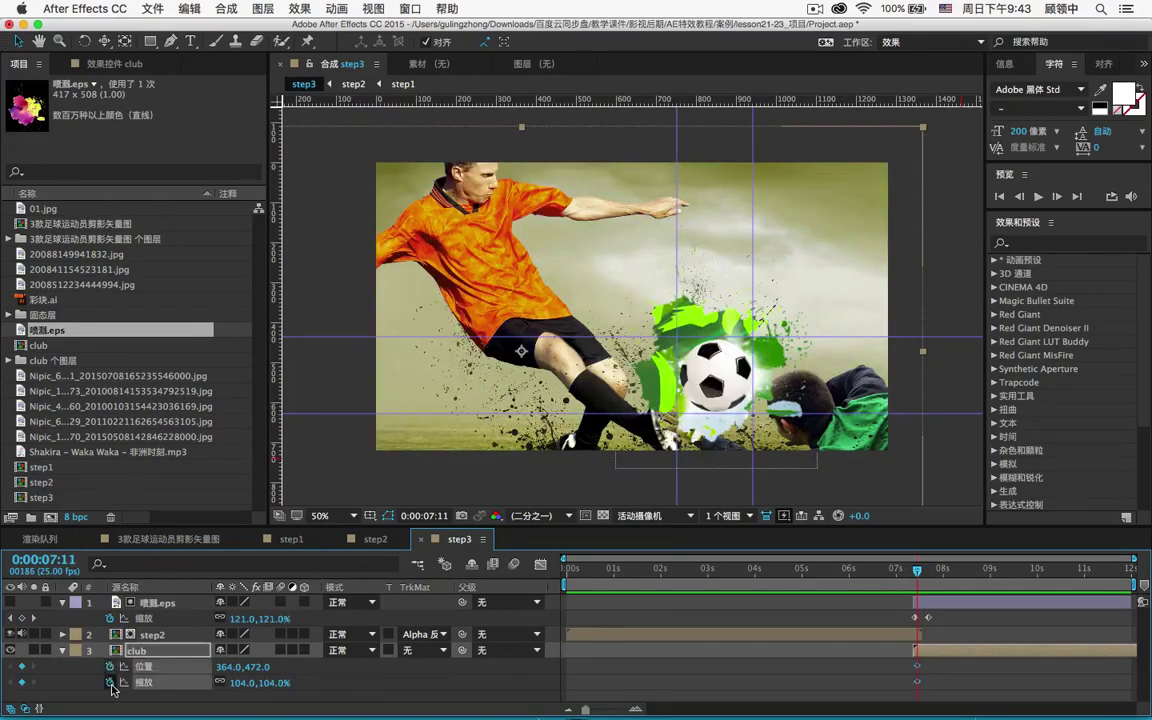
# Step: At 0:00:07:17, keyframe the club layer's scale at 69% and its position at 630, 357.4 so the artwork fills the frame
pyautogui.moveTo(917, 573); pyautogui.dragTo(929, 573)
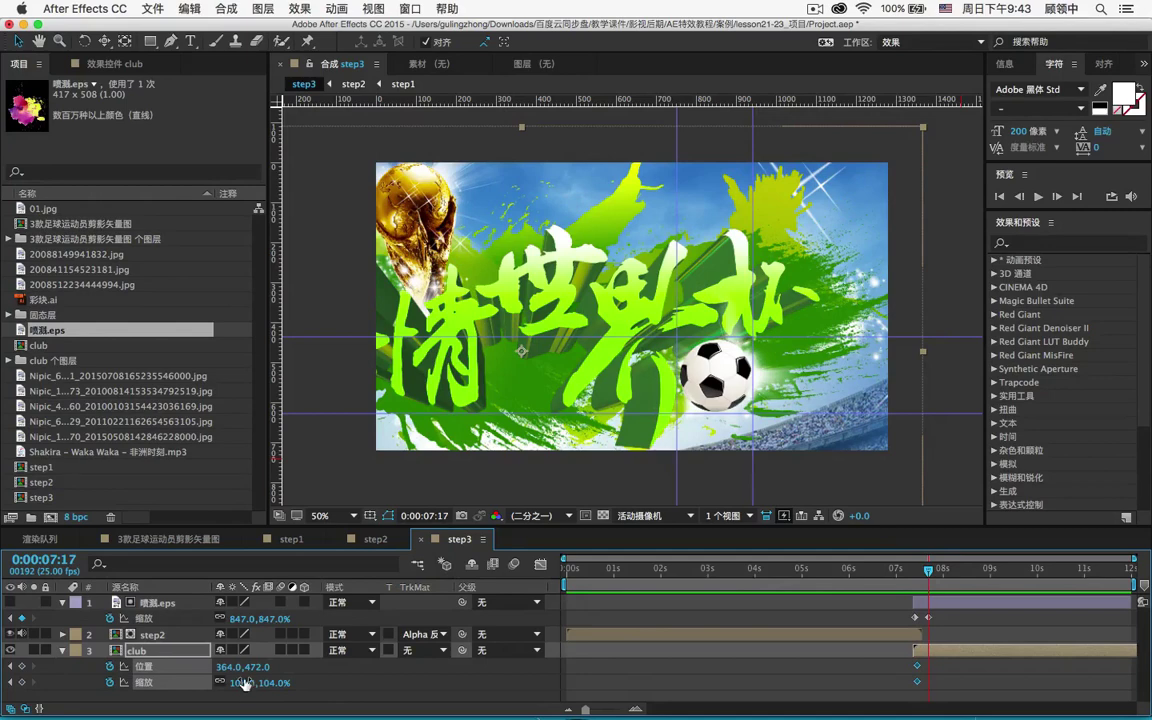
pyautogui.moveTo(245, 686); pyautogui.dragTo(268, 615)
pyautogui.moveTo(457, 490); pyautogui.dragTo(574, 443)
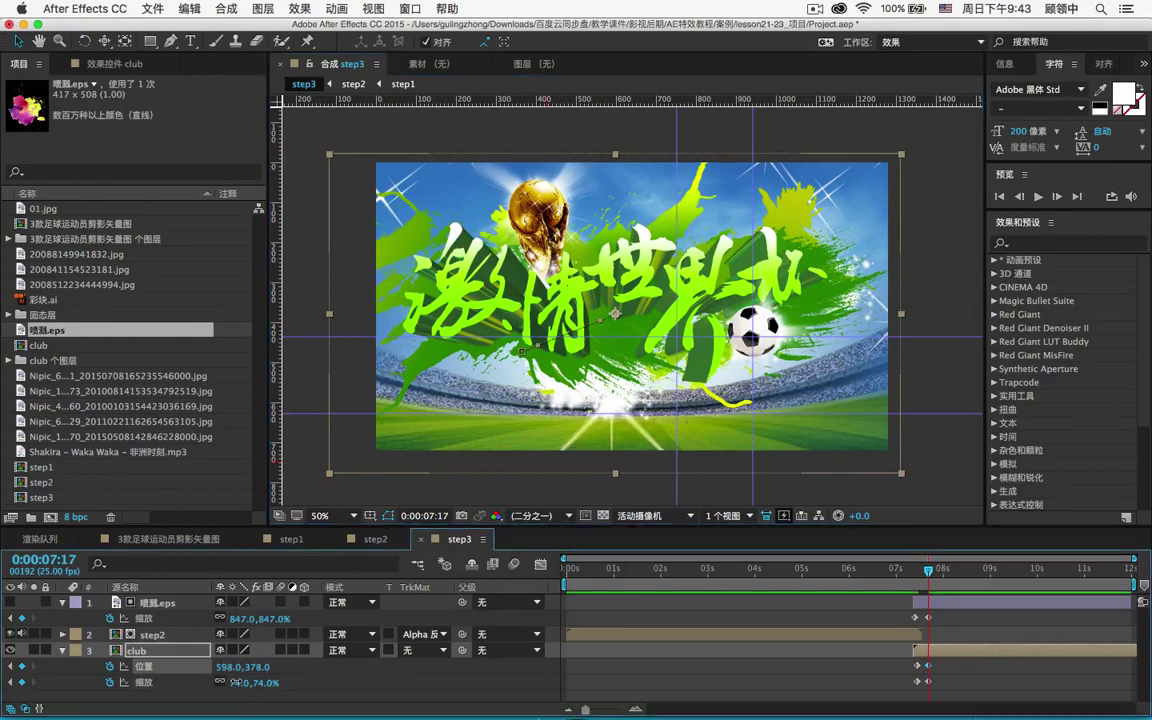
pyautogui.moveTo(237, 685); pyautogui.dragTo(229, 686)
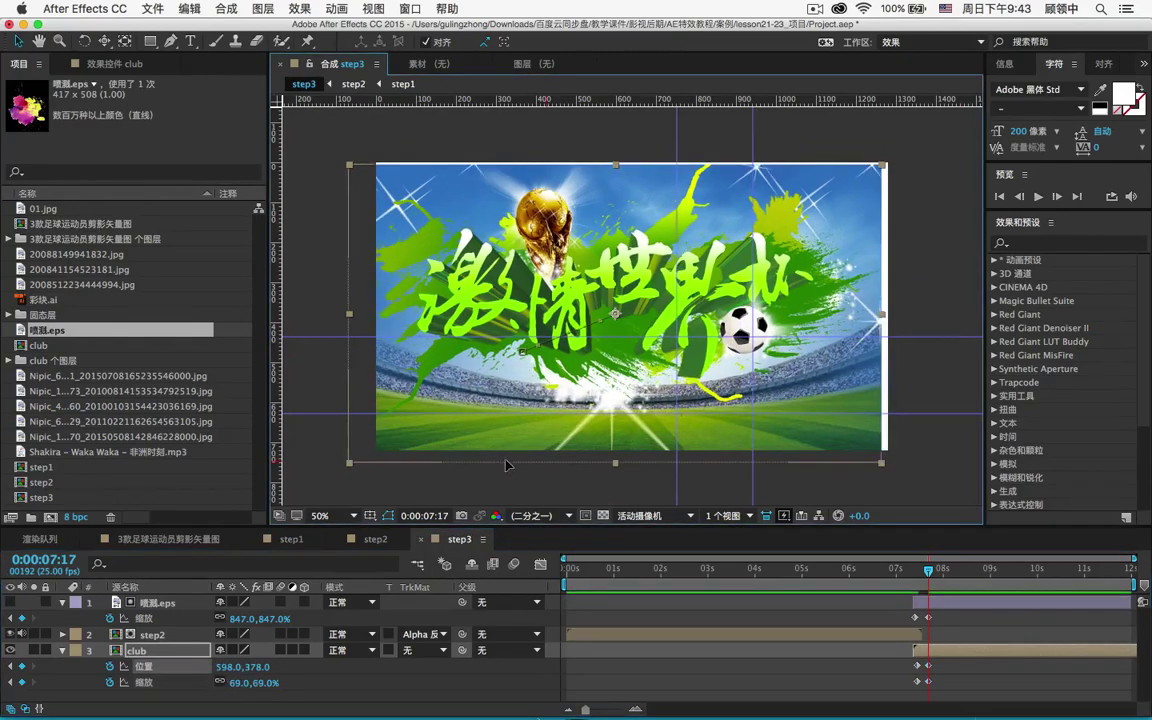
pyautogui.moveTo(503, 477); pyautogui.dragTo(516, 465)
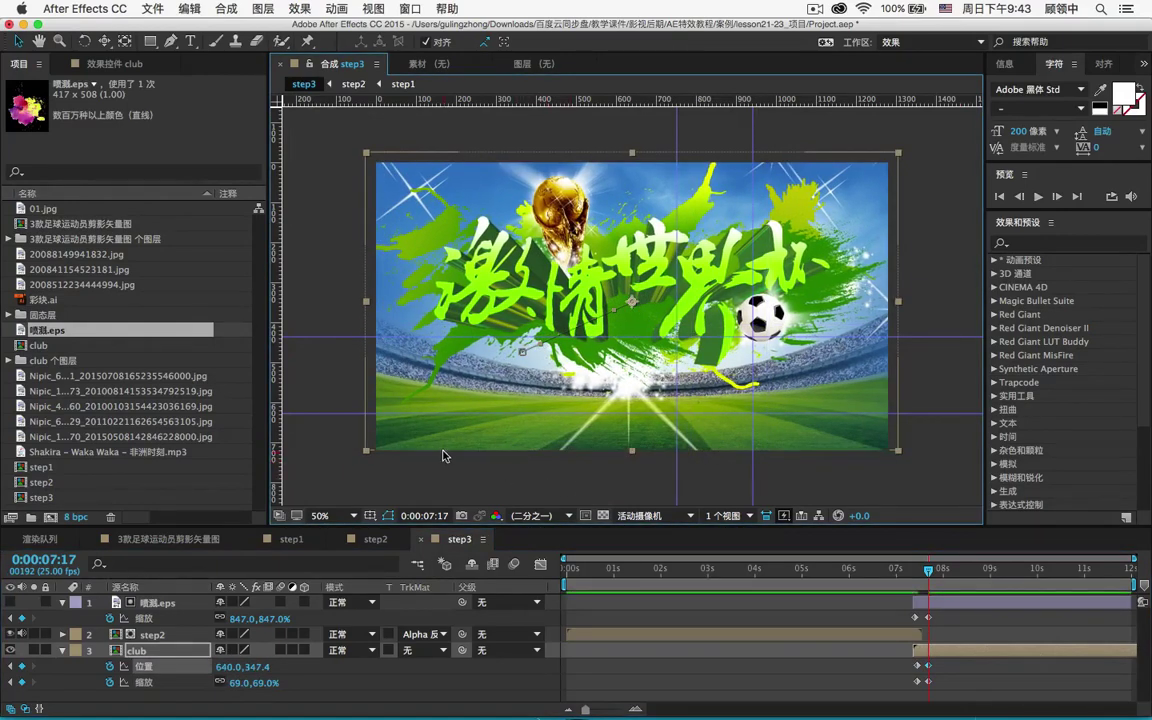
pyautogui.moveTo(371, 440)
pyautogui.mouseDown()
pyautogui.moveTo(353, 446)
pyautogui.moveTo(370, 449)
pyautogui.mouseUp()
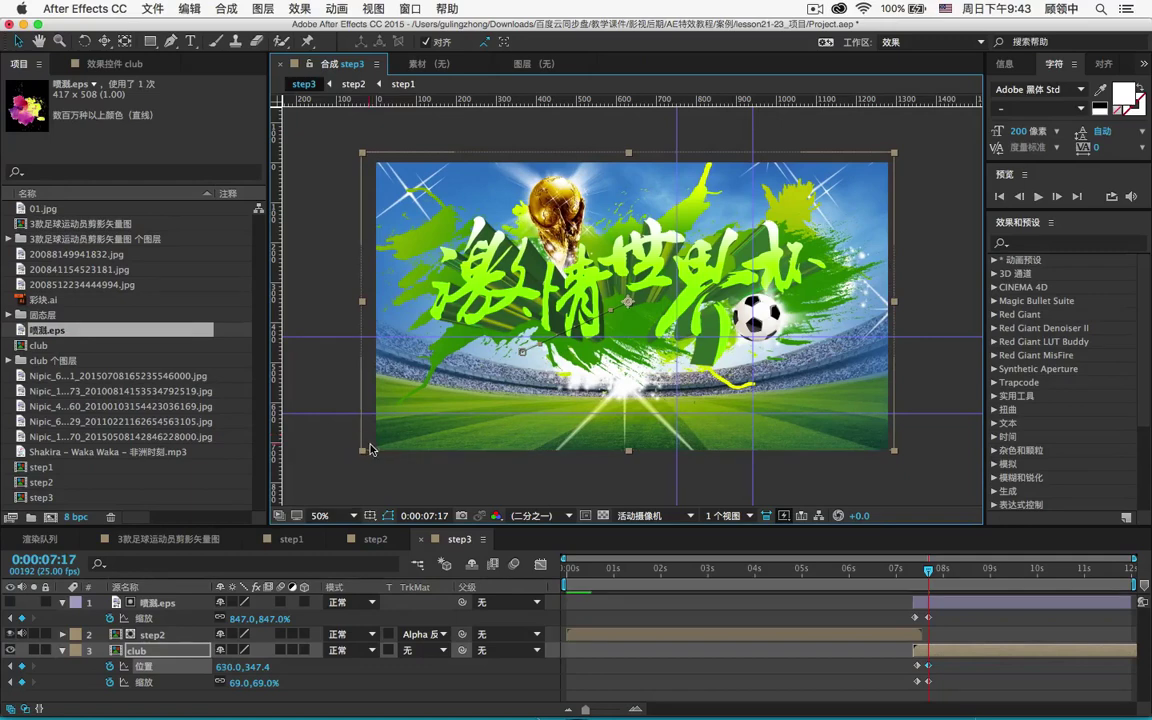
# Step: Scrub and play back step3 to check the club layer's zoom-out after the splash
pyautogui.click(896, 569)
pyautogui.moveTo(877, 577)
pyautogui.mouseDown()
pyautogui.moveTo(862, 577)
pyautogui.moveTo(893, 577)
pyautogui.mouseUp()
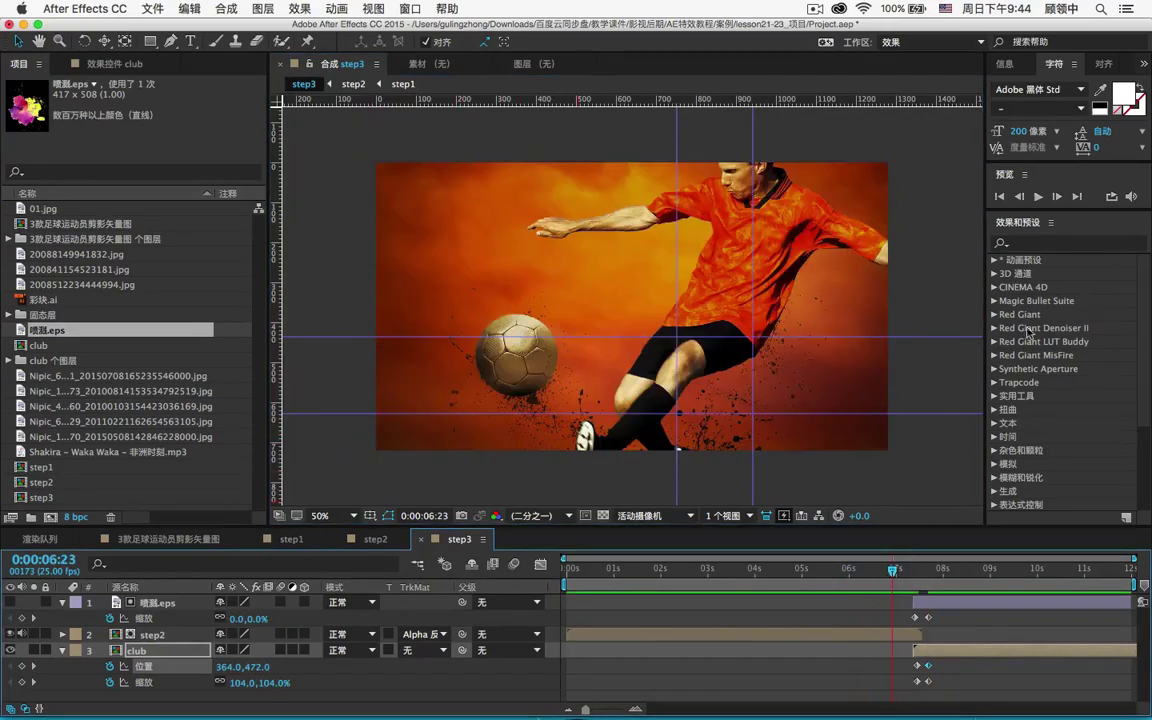
pyautogui.click(1038, 196)
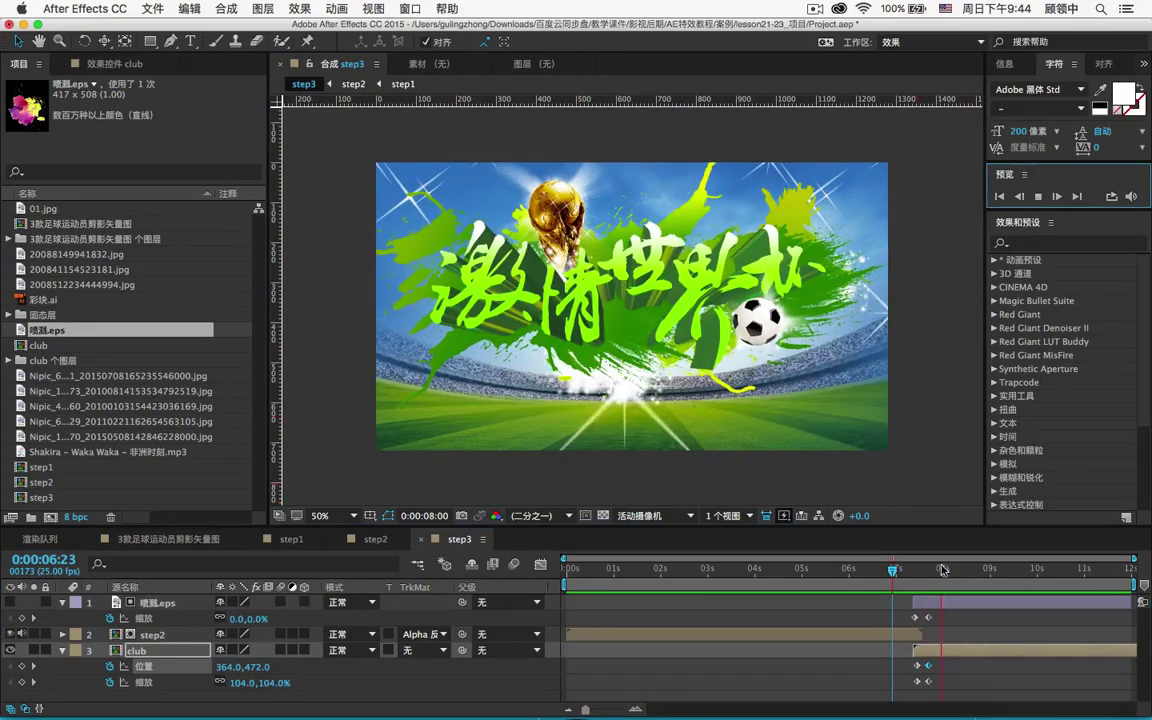
pyautogui.moveTo(892, 571); pyautogui.dragTo(713, 570)
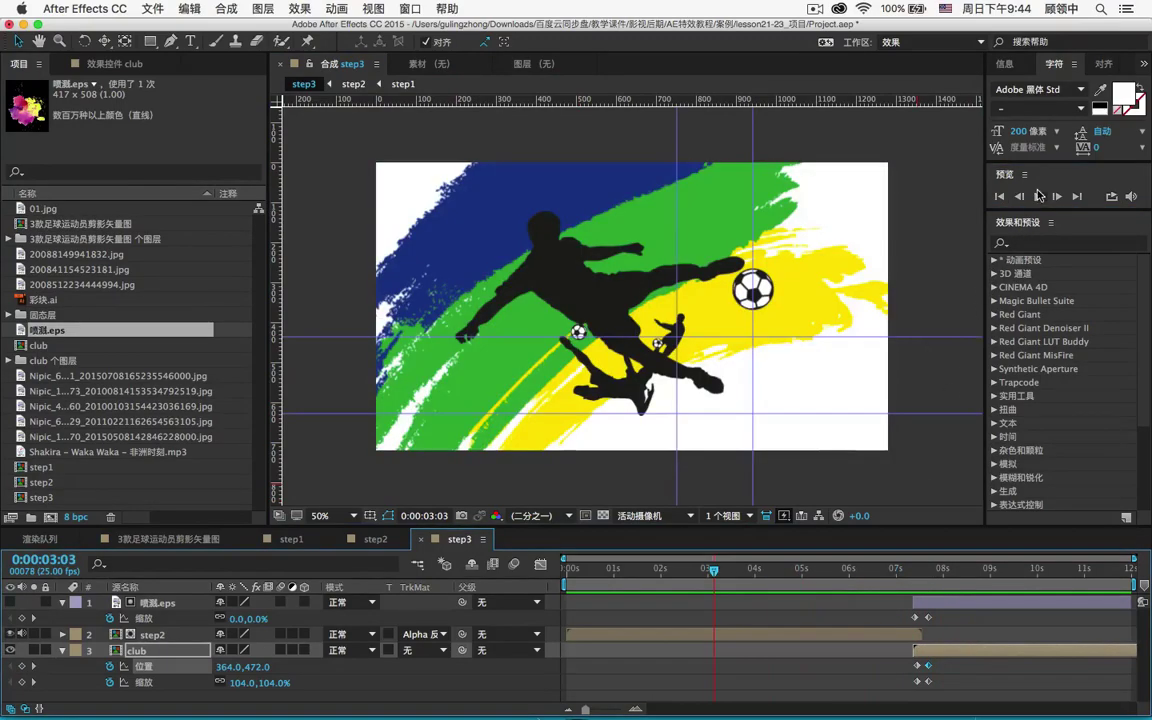
pyautogui.click(1038, 196)
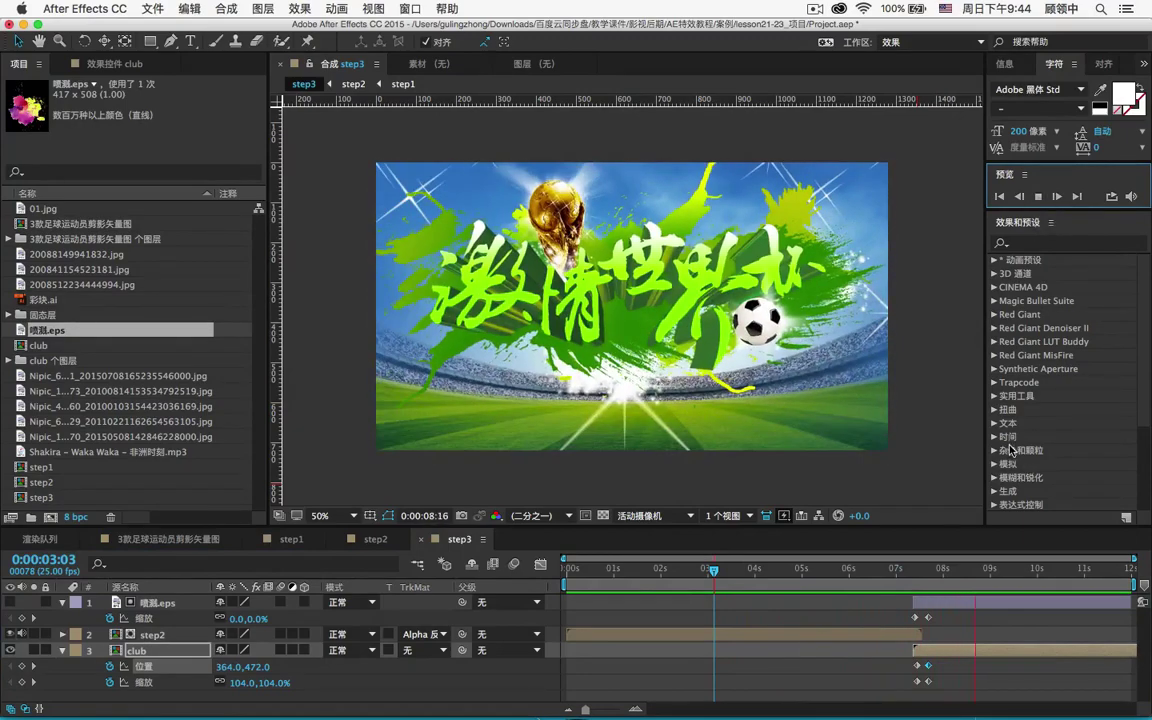
# Step: Retime the club layer's position and scale keyframes so they run from about 0:00:07:13 to 0:00:07:22
pyautogui.moveTo(916, 580)
pyautogui.mouseDown()
pyautogui.moveTo(899, 574)
pyautogui.moveTo(918, 578)
pyautogui.mouseUp()
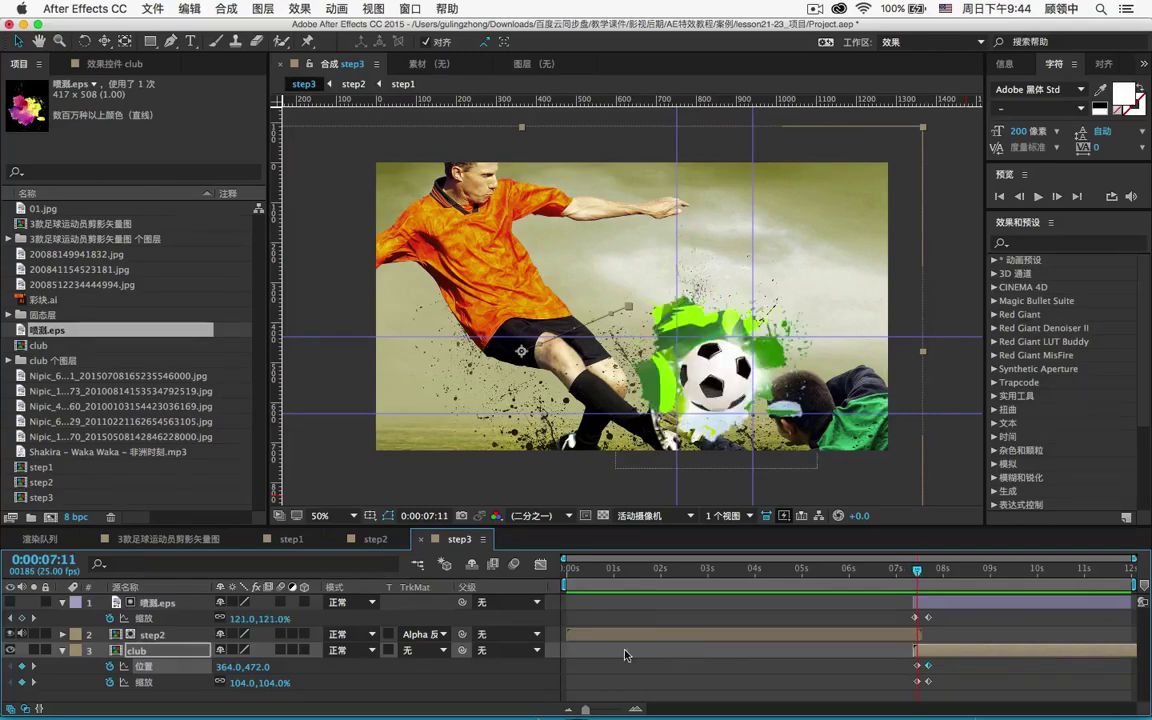
pyautogui.moveTo(583, 706); pyautogui.dragTo(592, 710)
pyautogui.moveTo(613, 710); pyautogui.dragTo(627, 710)
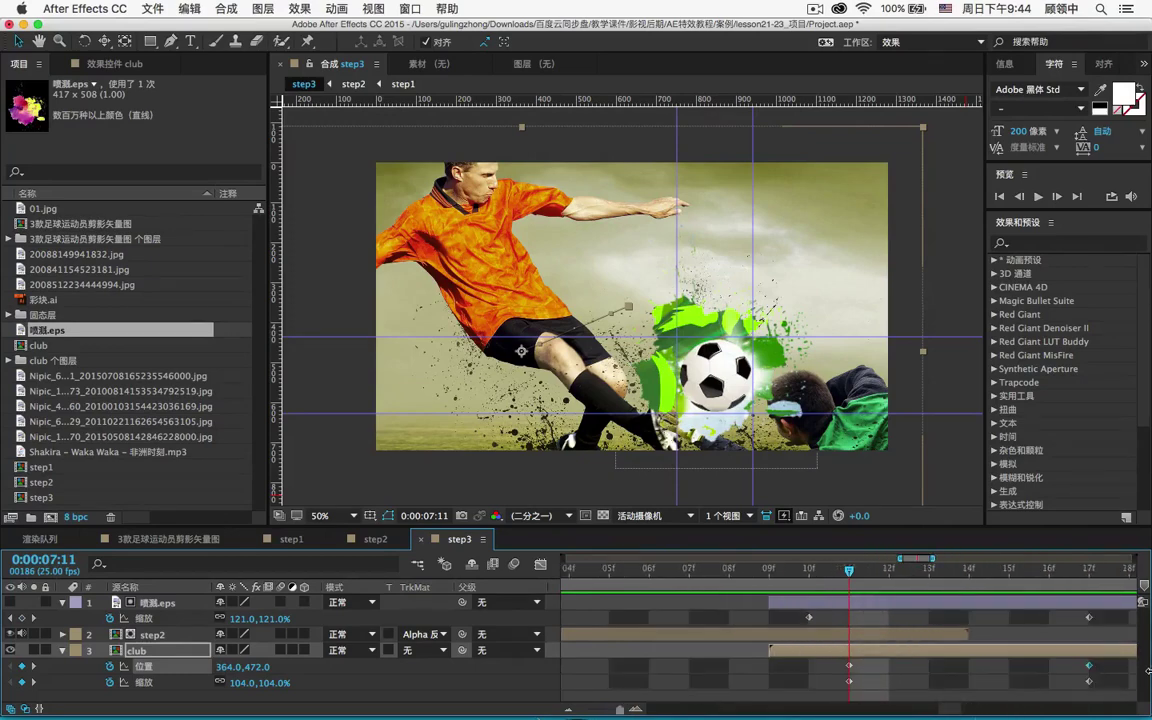
pyautogui.moveTo(1110, 660); pyautogui.dragTo(880, 700)
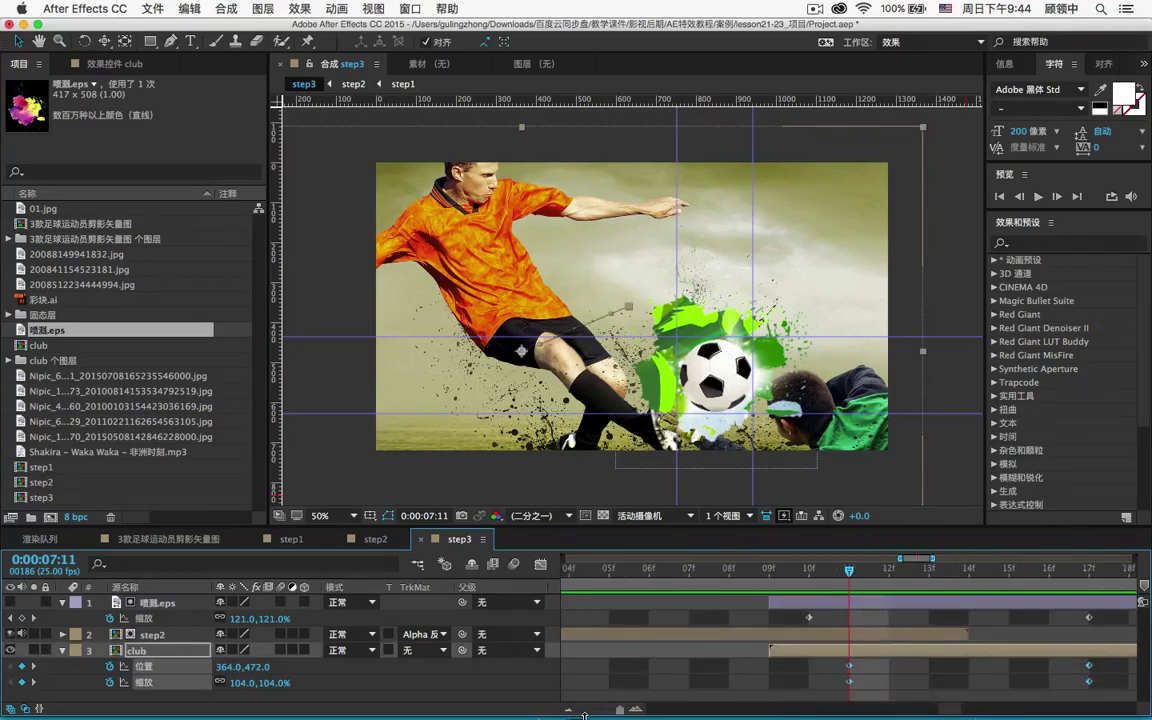
pyautogui.moveTo(617, 710); pyautogui.dragTo(609, 710)
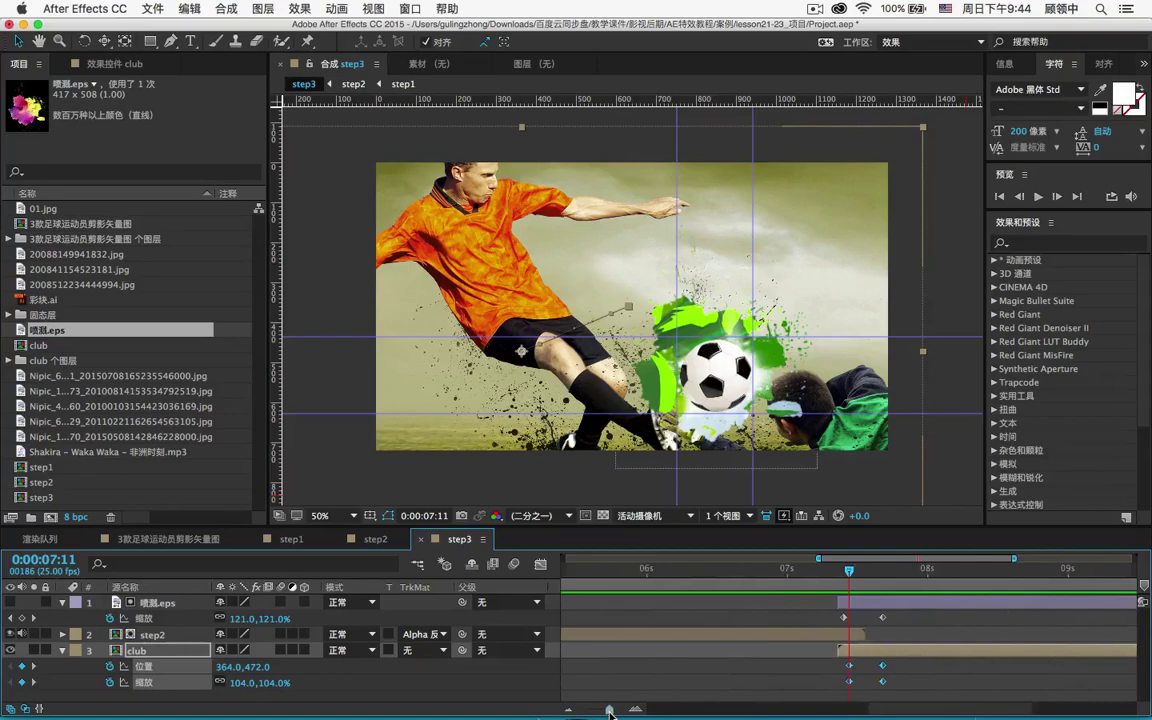
pyautogui.click(890, 669)
pyautogui.moveTo(899, 670)
pyautogui.mouseDown()
pyautogui.moveTo(831, 688)
pyautogui.moveTo(910, 671)
pyautogui.mouseUp()
# Step: Shorten the splash scale animation and shift both keyframes one frame earlier, so it ends where the club zoom-out begins
pyautogui.click(880, 618)
pyautogui.moveTo(881, 618); pyautogui.dragTo(866, 621)
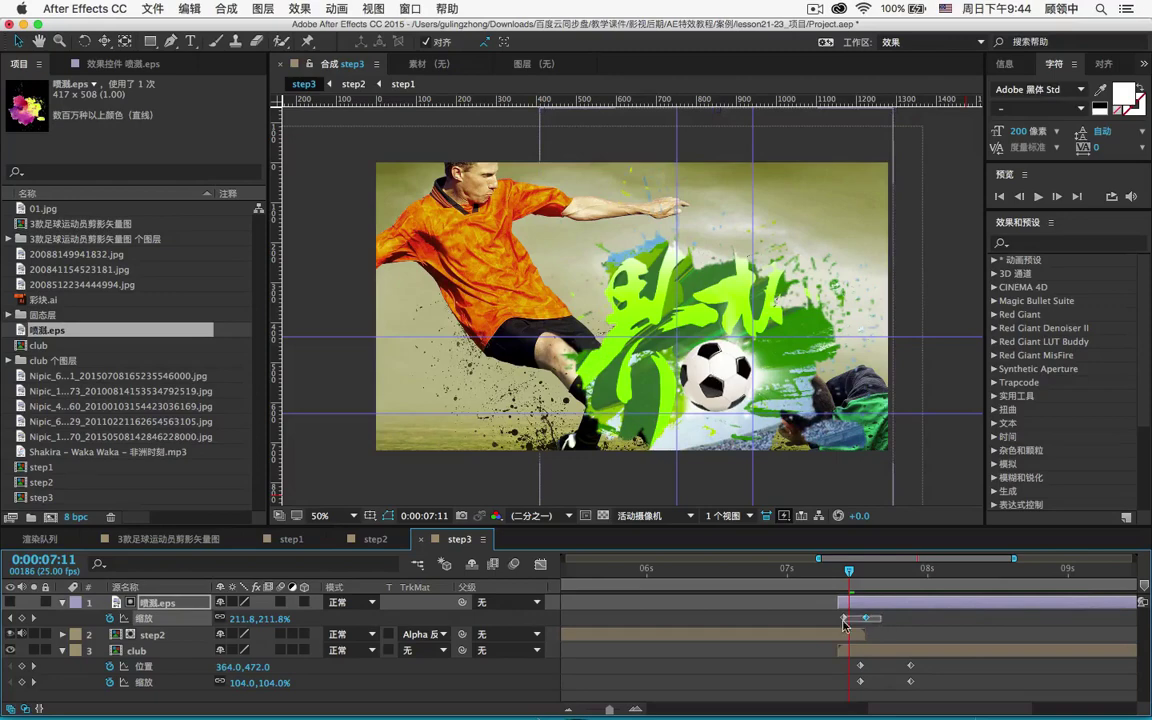
pyautogui.hotkey('alt', 'Left')
# Step: Limit the work area to about 0:00:06:12 through 0:00:09:04, then play and scrub through the retimed transition
pyautogui.moveTo(872, 567); pyautogui.dragTo(724, 551)
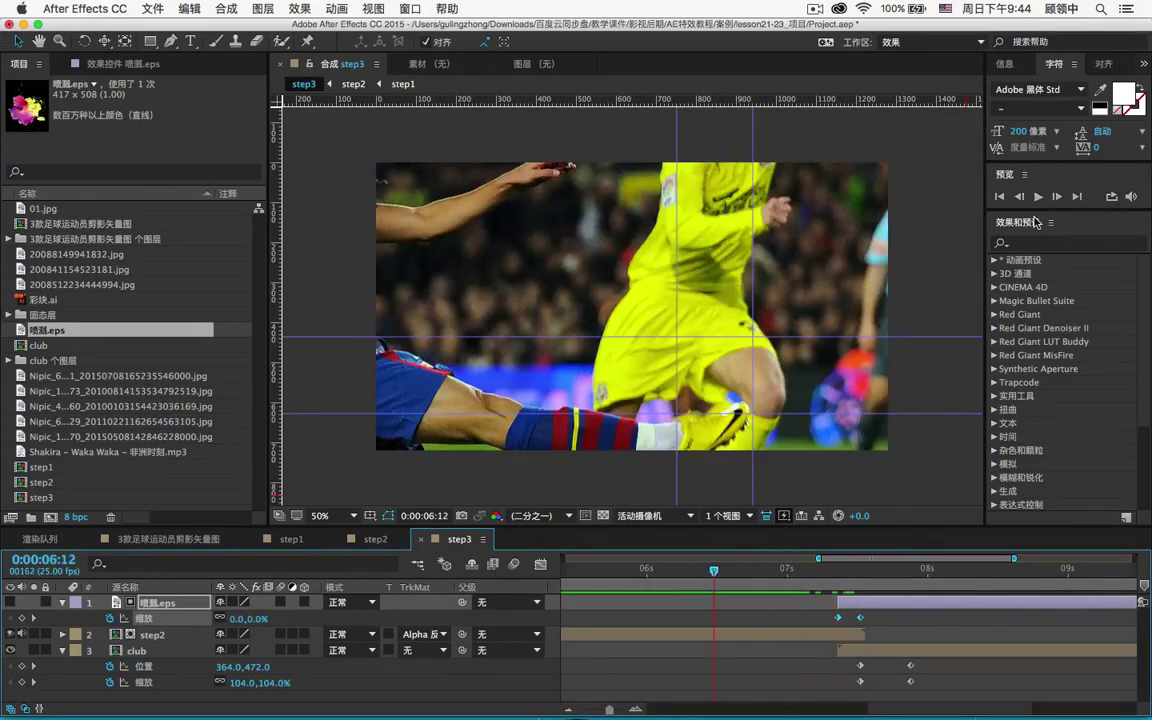
pyautogui.click(1037, 197)
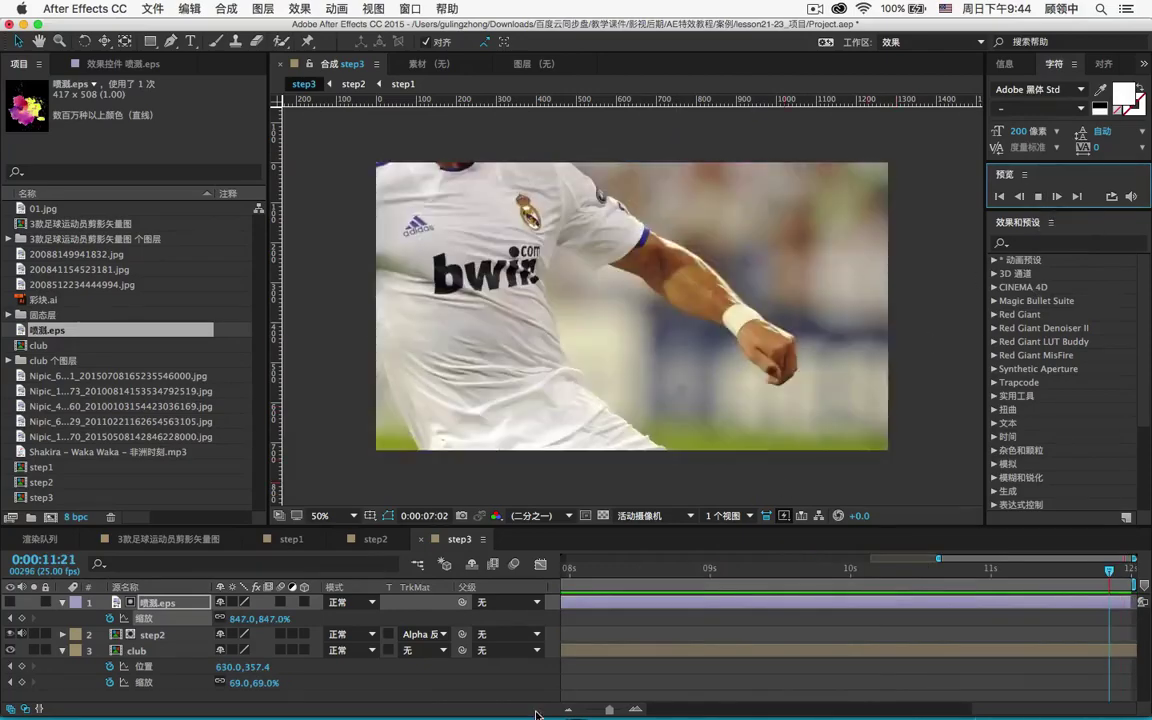
pyautogui.press('space')
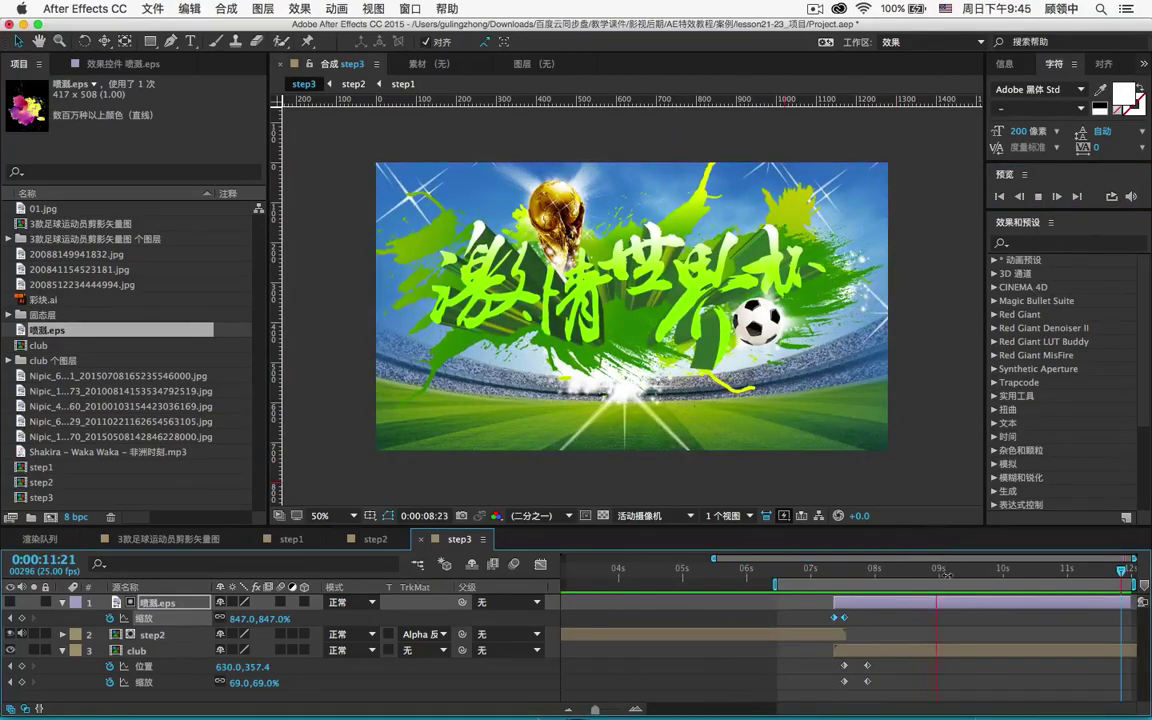
pyautogui.click(947, 570)
pyautogui.moveTo(948, 572); pyautogui.dragTo(950, 572)
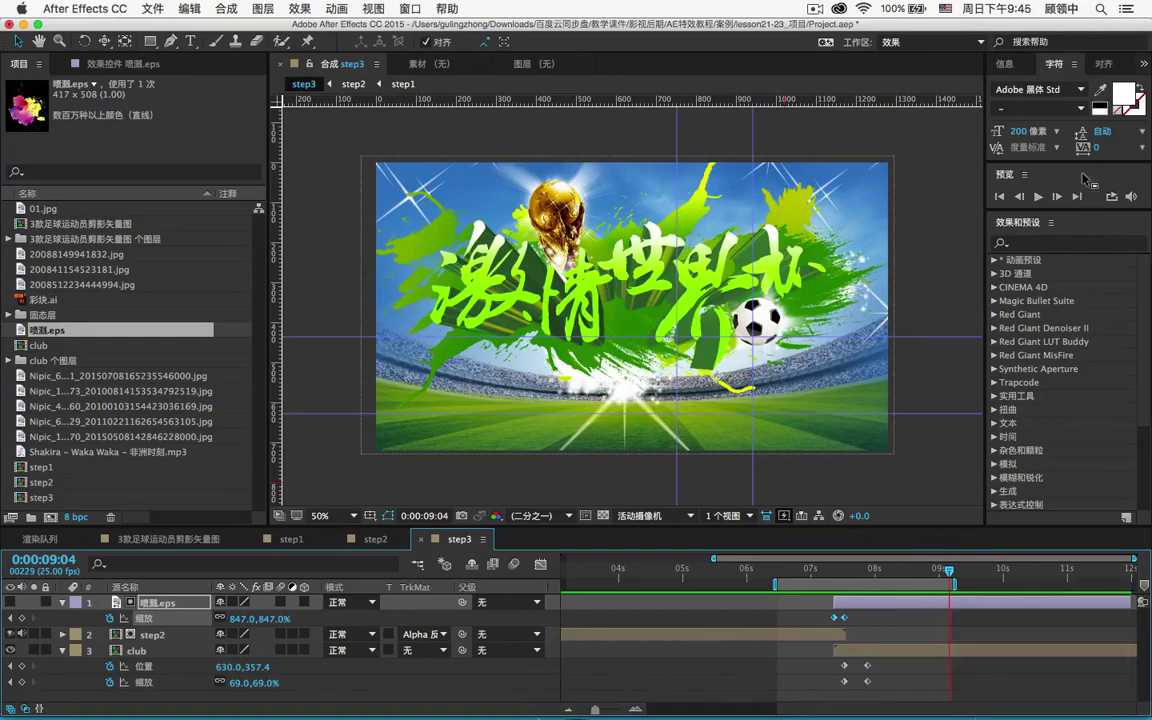
pyautogui.click(1038, 196)
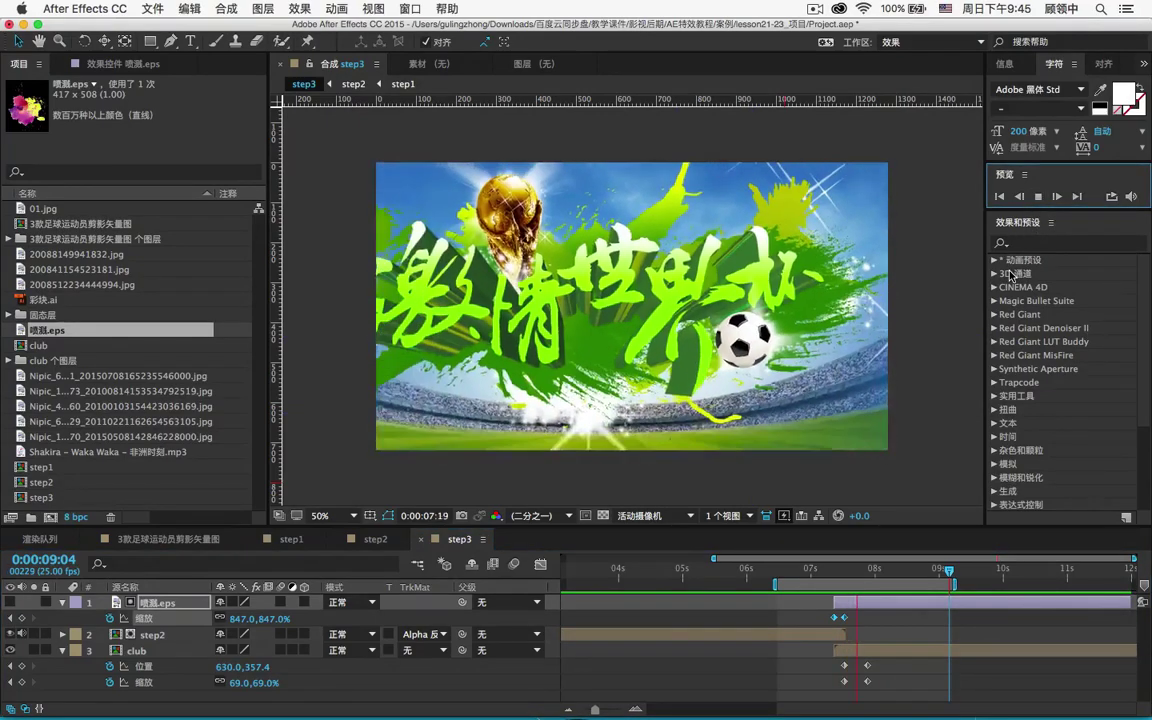
pyautogui.click(845, 572)
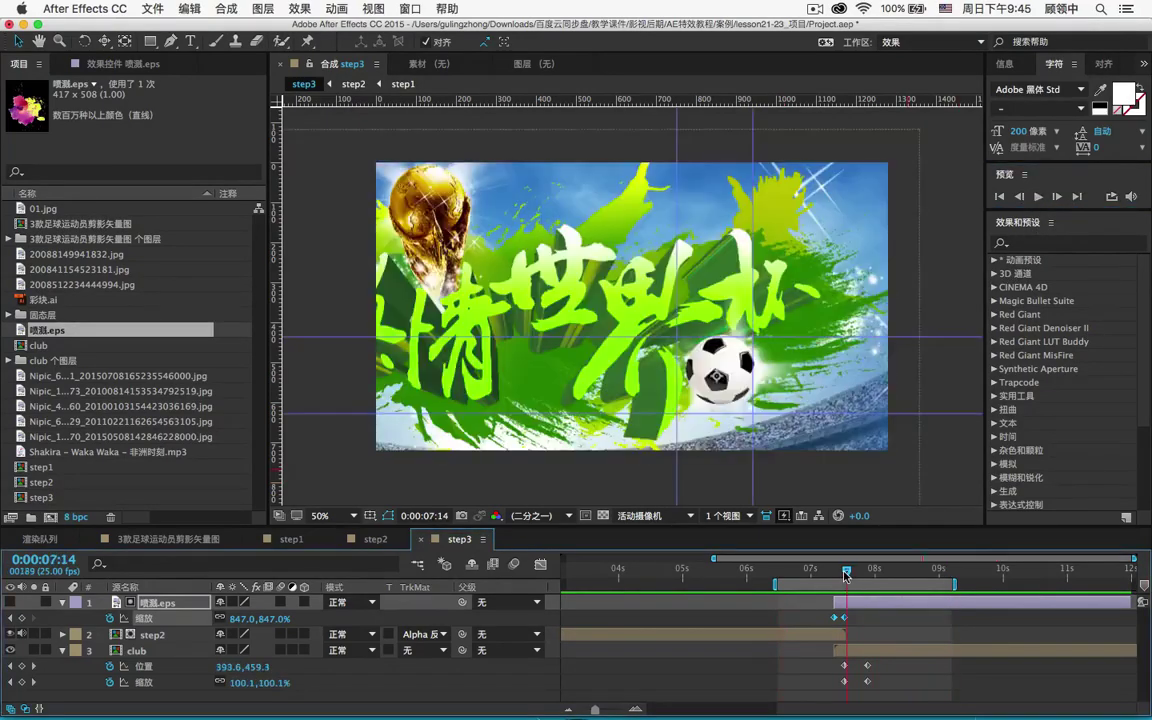
pyautogui.moveTo(845, 572); pyautogui.dragTo(886, 572)
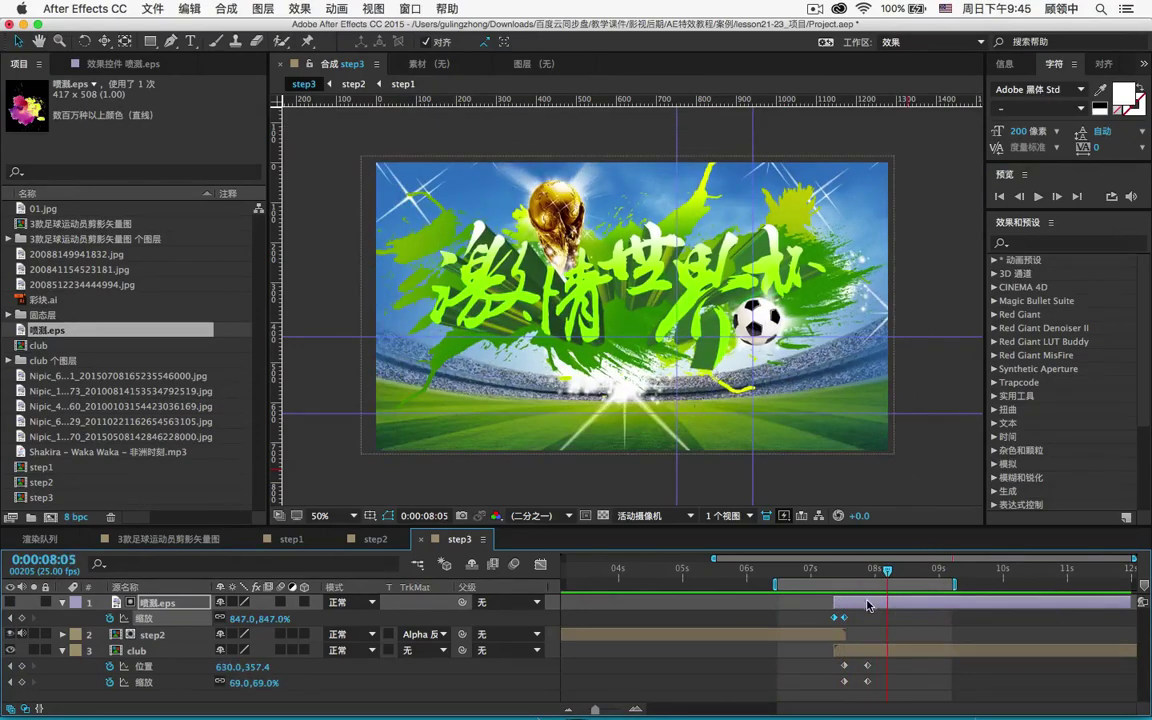
# Step: Open the club composition and add a rotation keyframe to the ball layer at the first frame
pyautogui.click(922, 657)
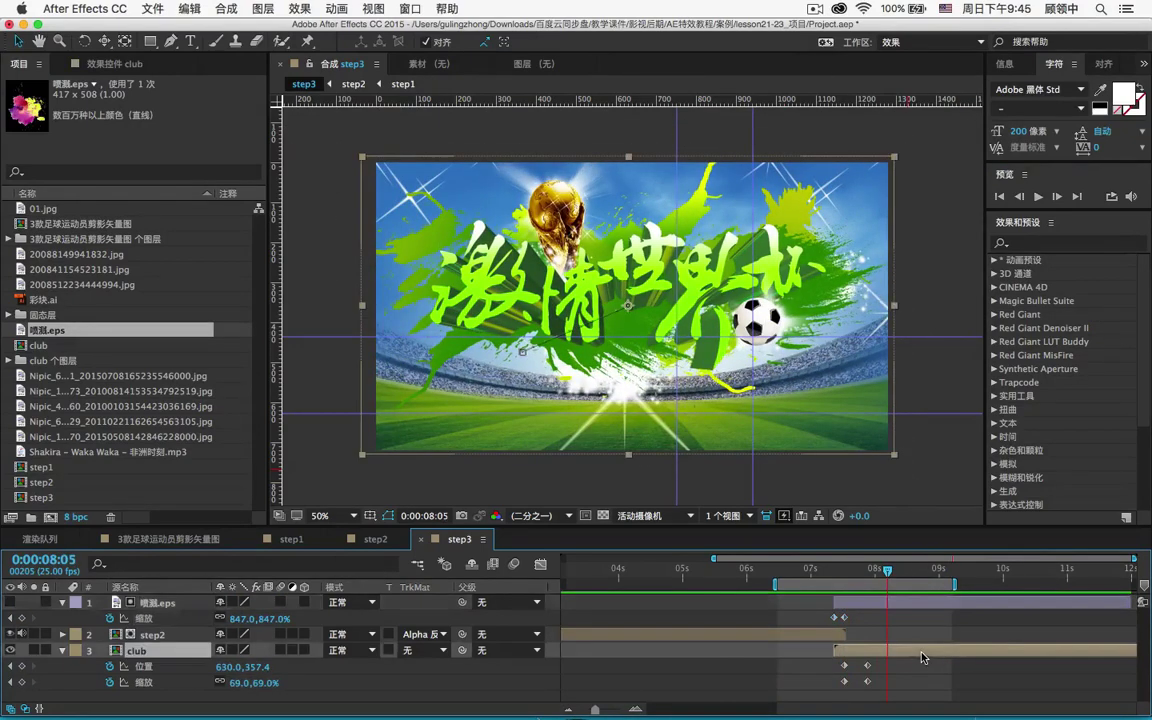
pyautogui.doubleClick(155, 652)
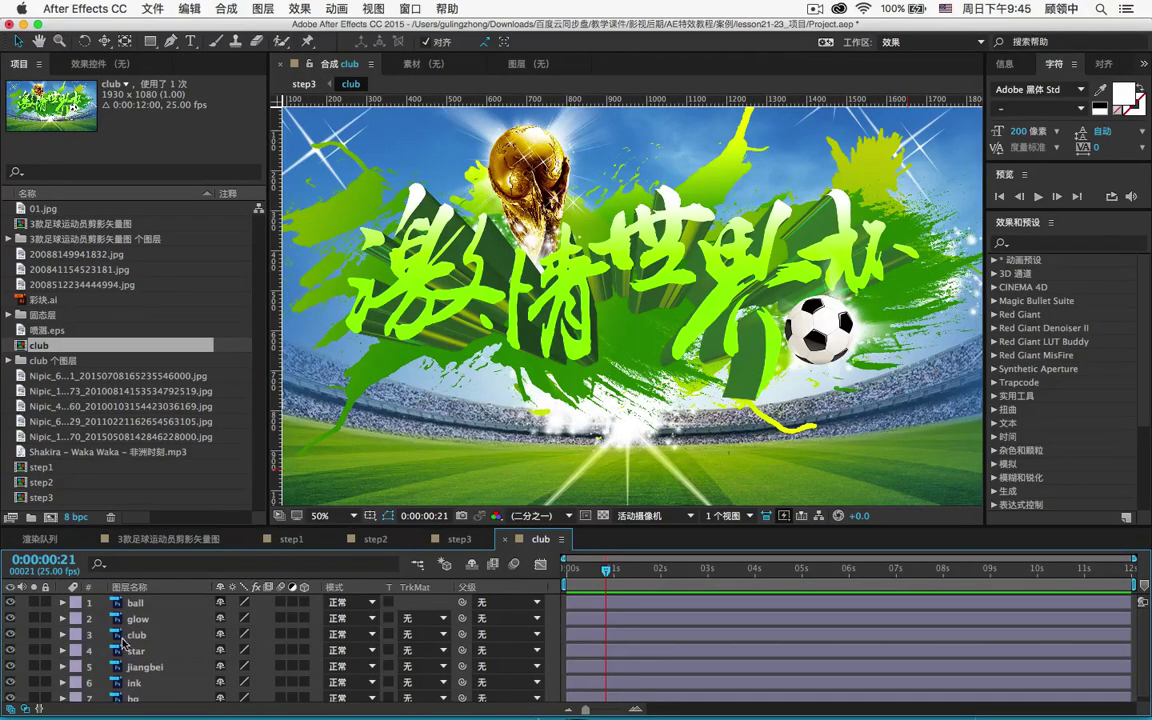
pyautogui.click(136, 605)
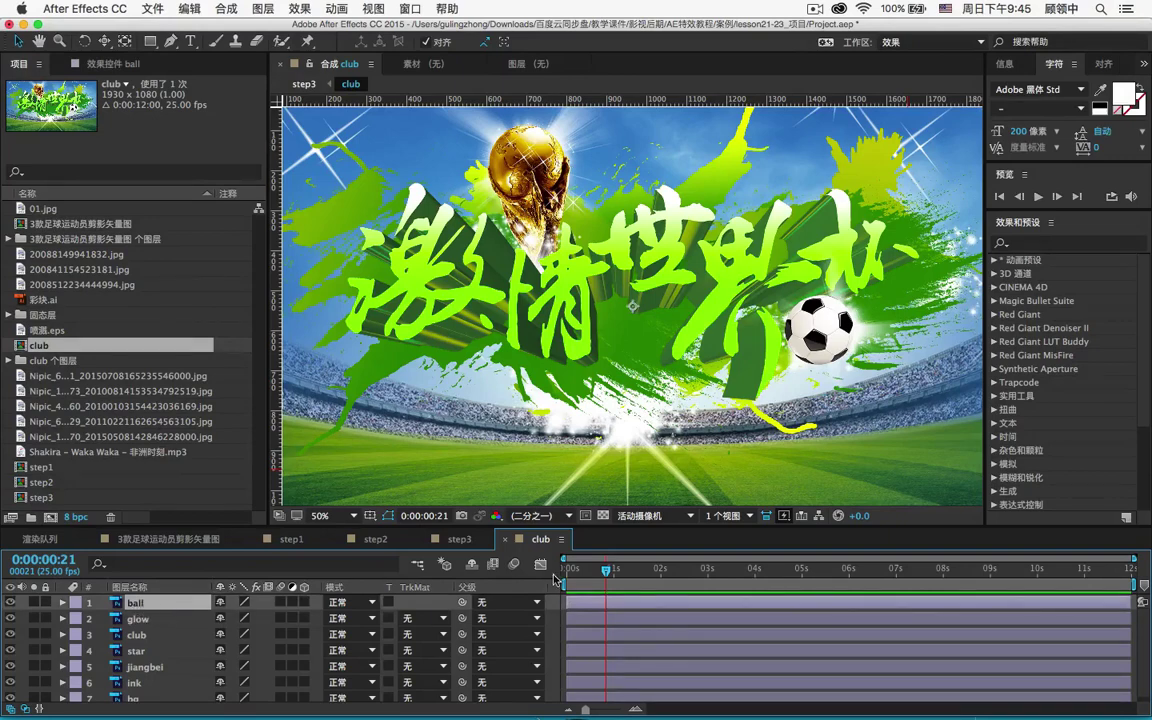
pyautogui.press('Home')
pyautogui.press('r')
pyautogui.click(110, 618)
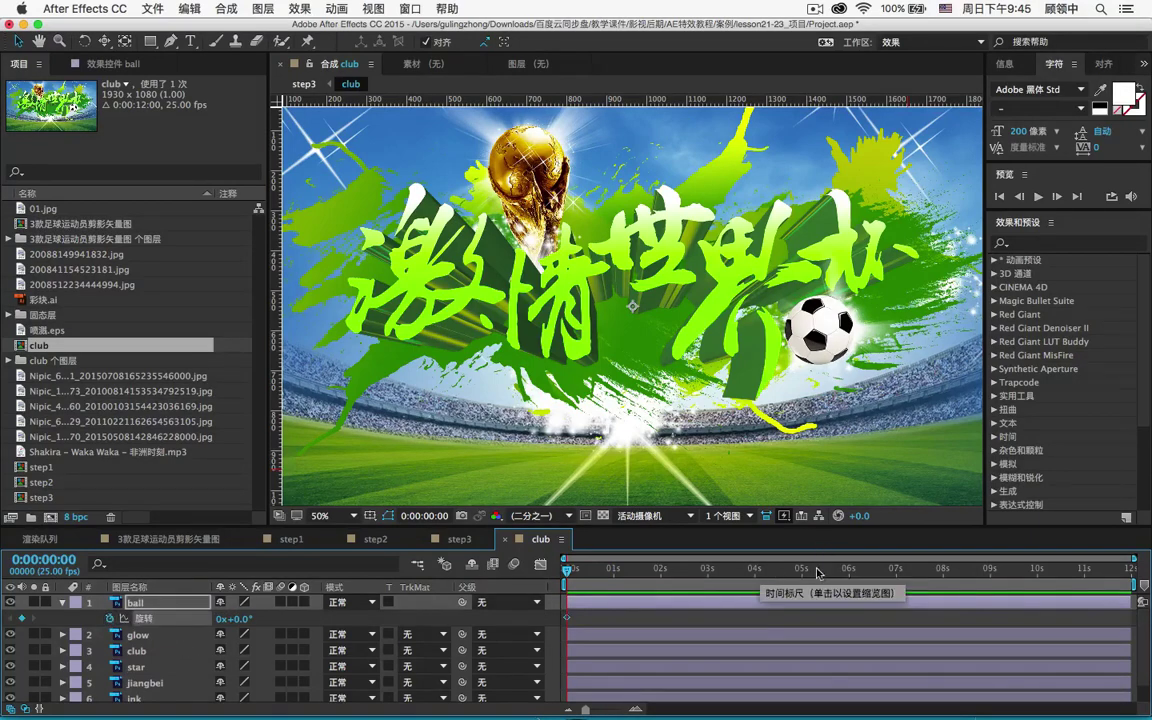
# Step: End the club composition's work area at 0:00:06:01 and trim the composition to the work area
pyautogui.click(850, 572)
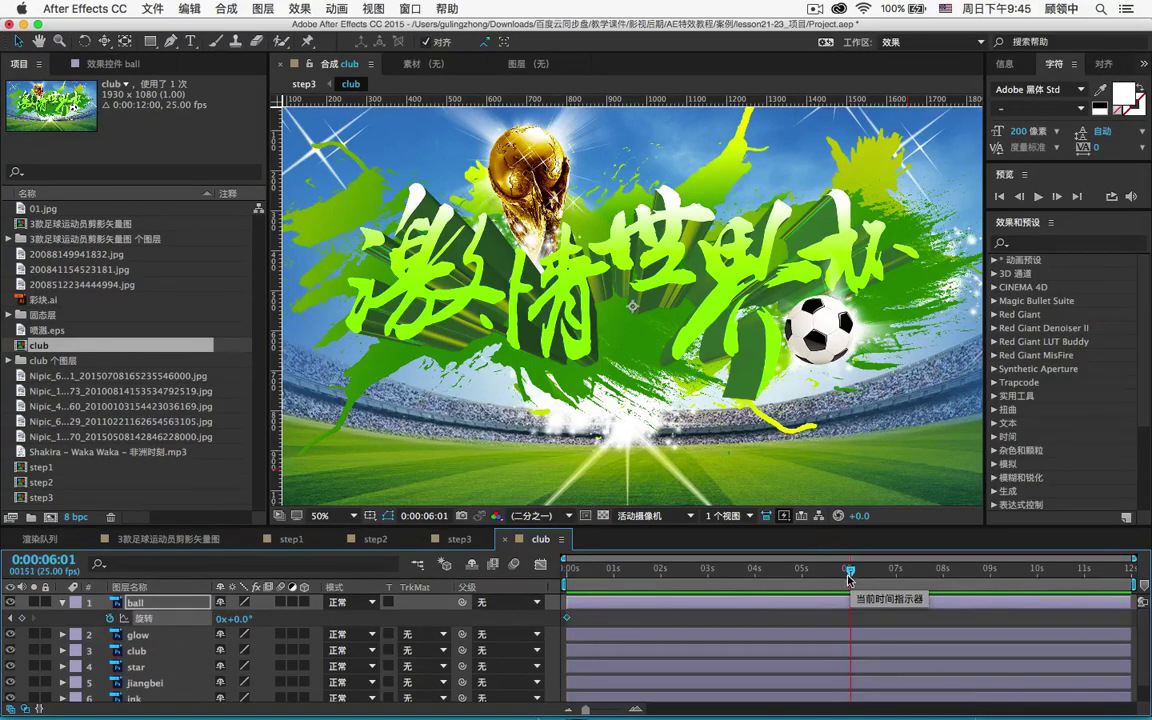
pyautogui.press('n')
pyautogui.rightClick(850, 578)
pyautogui.click(890, 624)
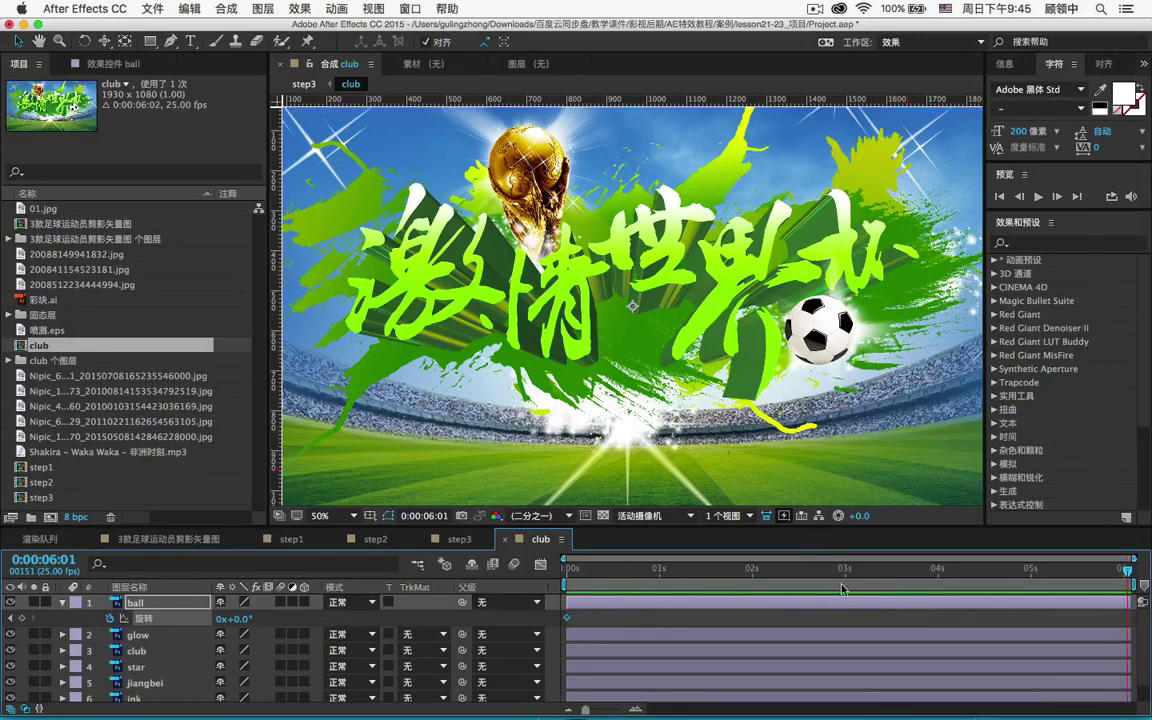
# Step: Set the ball layer's rotation to 20 full turns at 0:00:06:01 and return to the first frame
pyautogui.click(224, 619)
pyautogui.press('Return')
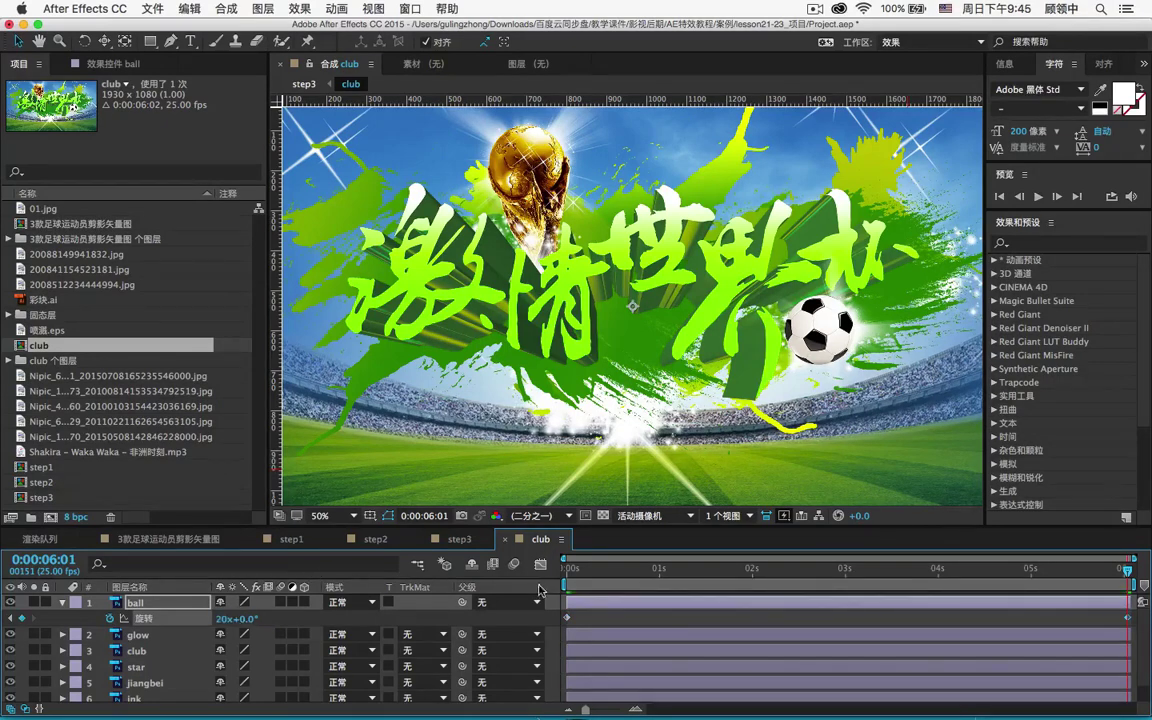
pyautogui.moveTo(578, 585); pyautogui.dragTo(543, 574)
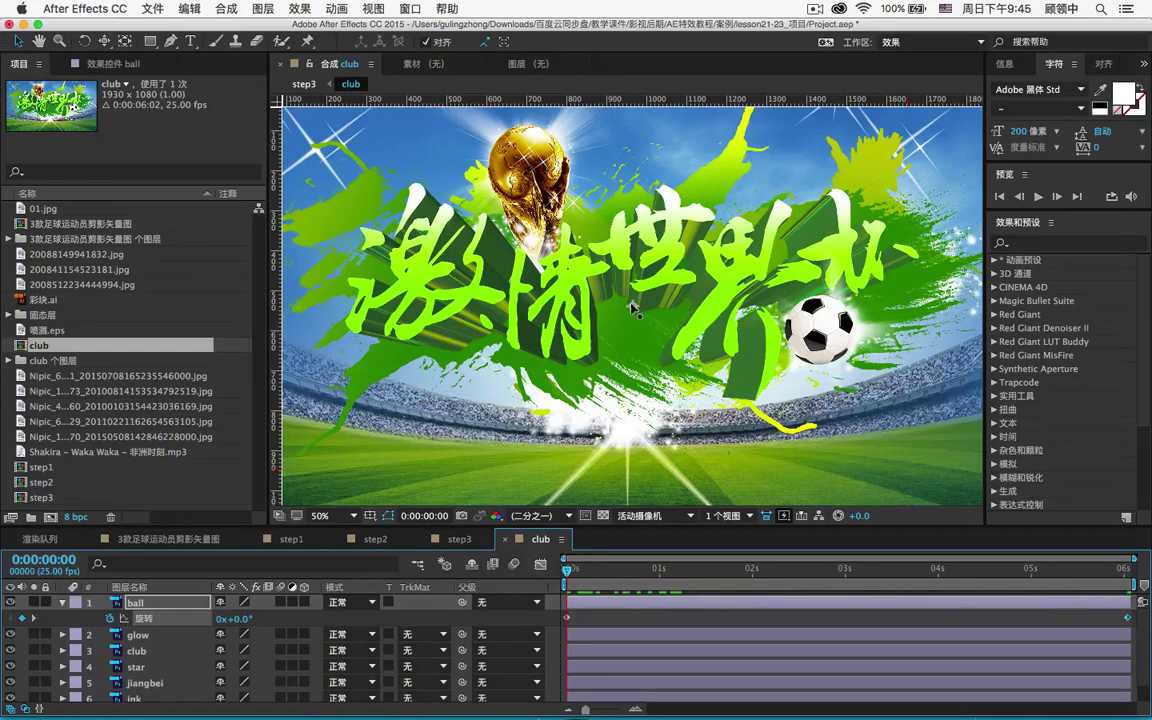
# Step: Move the ball layer's anchor point to the centre of the football and play the rotation animation
pyautogui.click(124, 41)
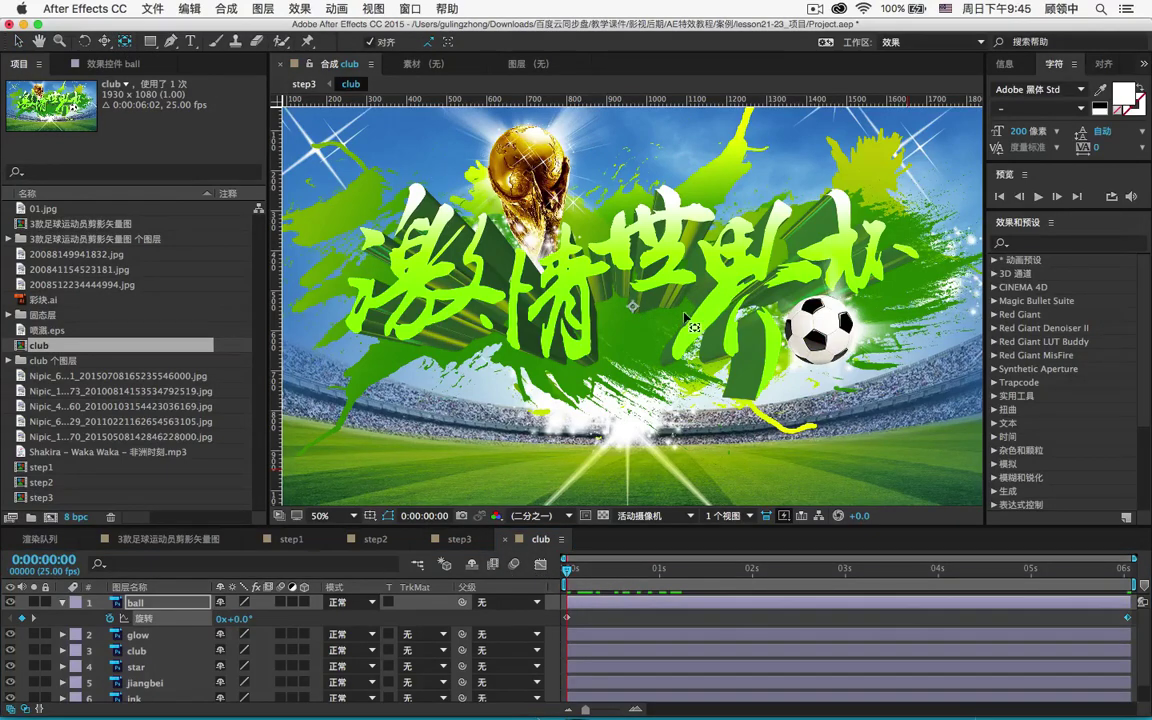
pyautogui.moveTo(755, 323); pyautogui.dragTo(822, 341)
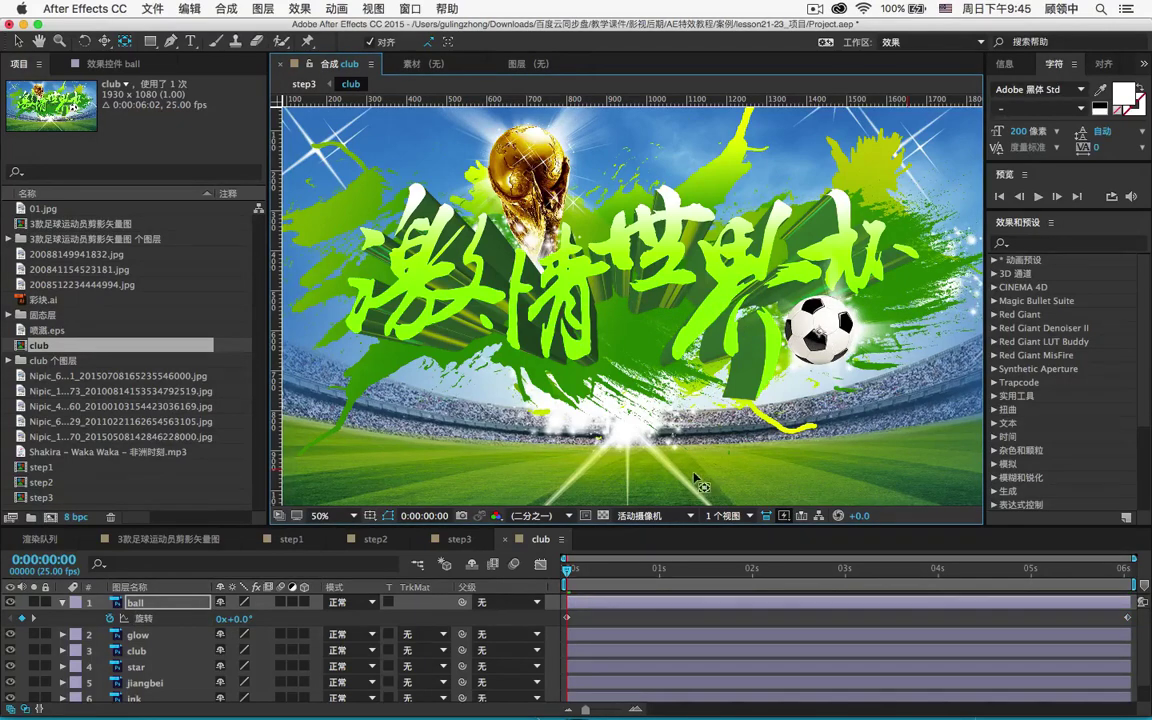
pyautogui.press('space')
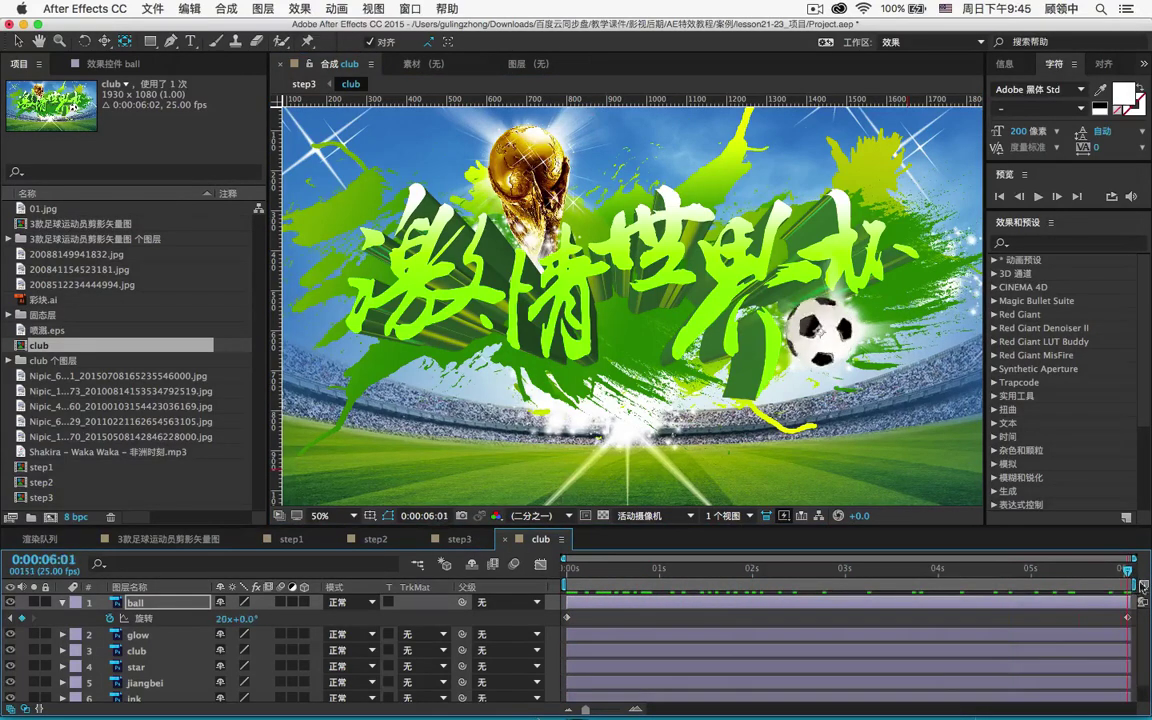
pyautogui.press('space')
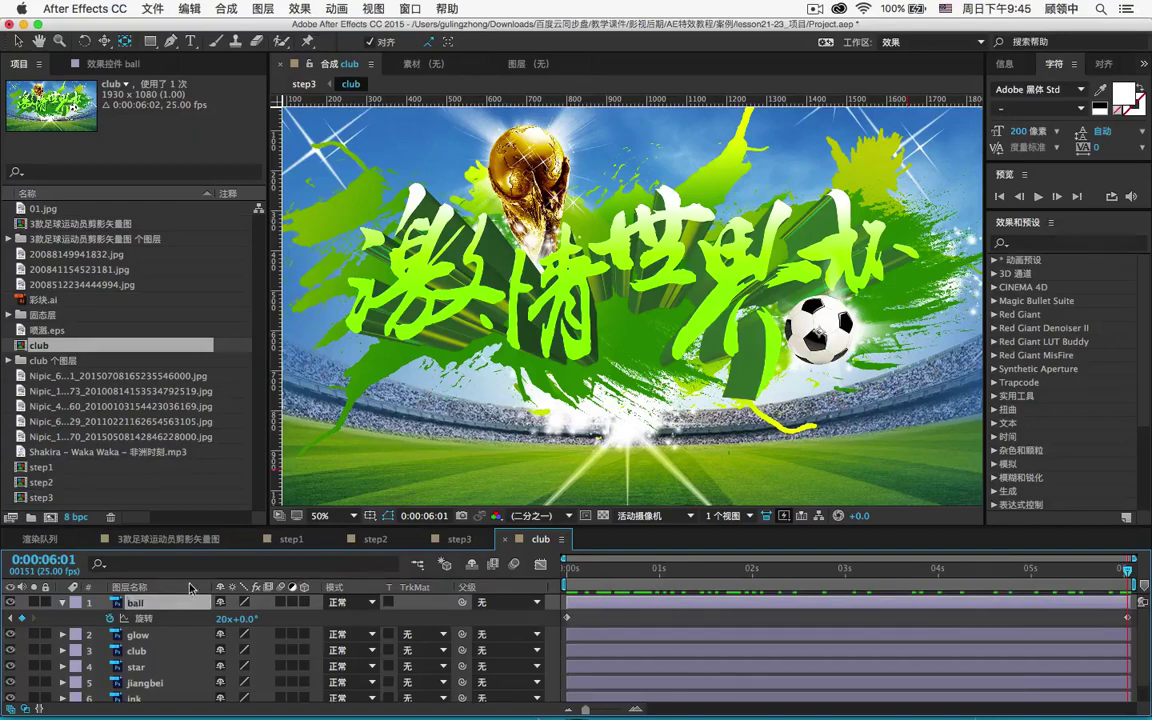
# Step: Import 火焰.mov from the 资料 folder inside AE特效教程 and place it above the ball layer in the club composition
pyautogui.doubleClick(150, 506)
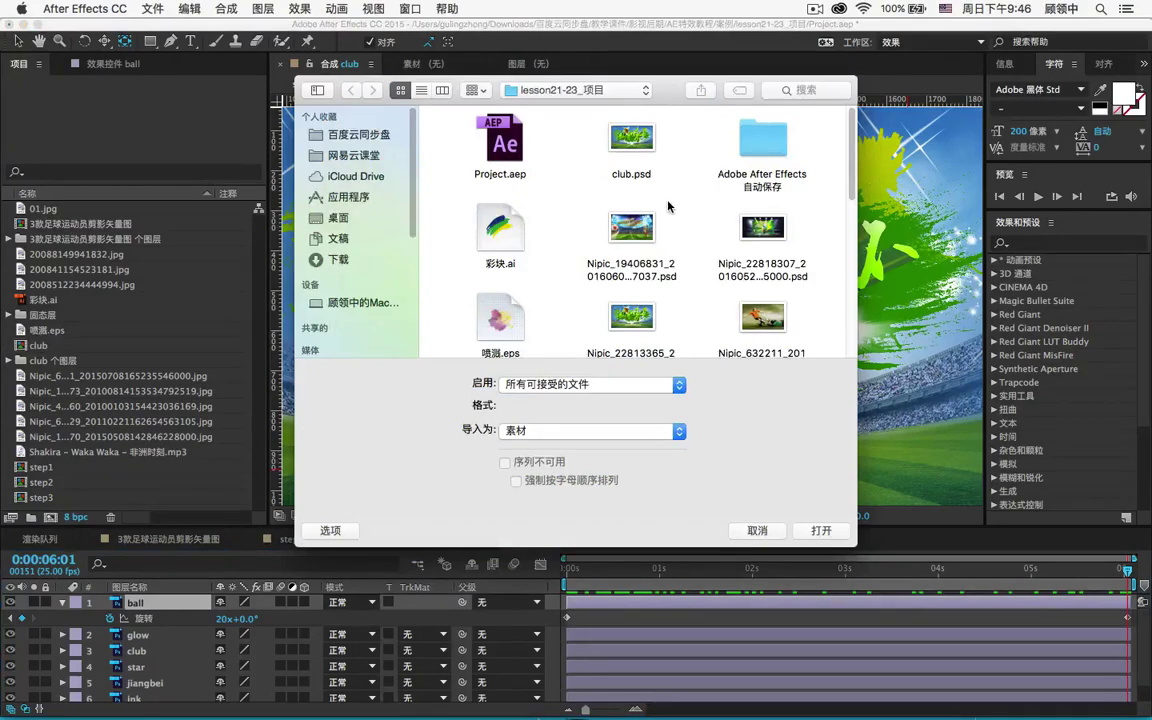
pyautogui.click(527, 90)
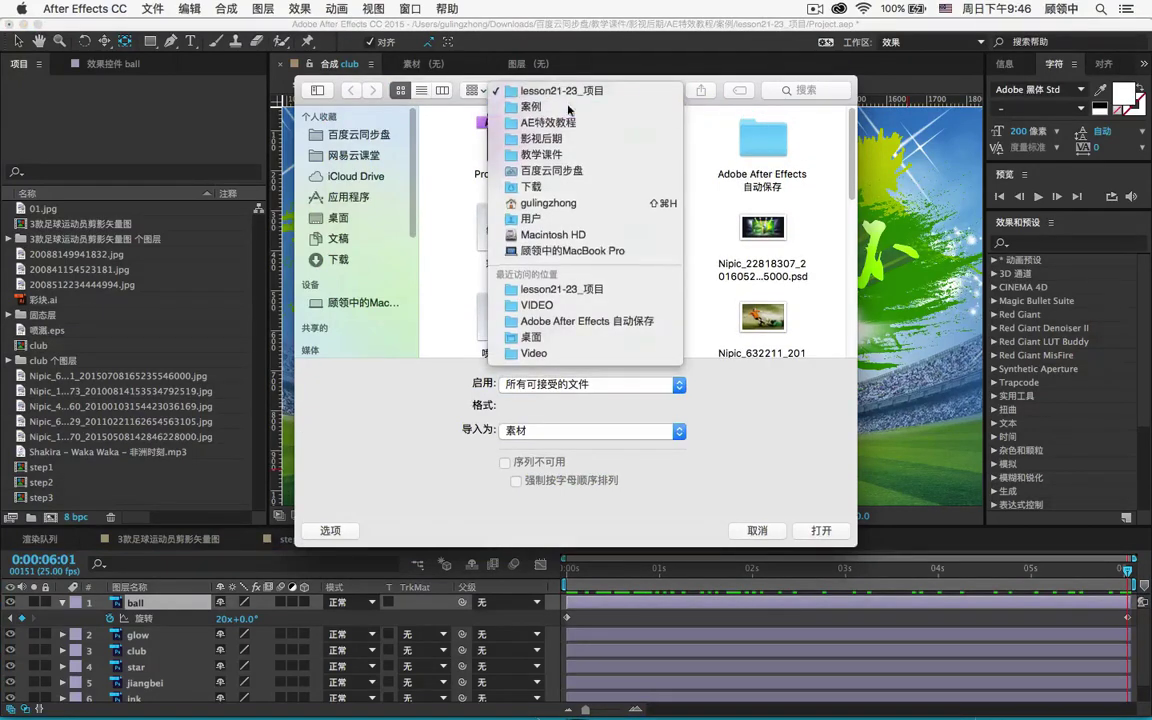
pyautogui.click(568, 107)
pyautogui.click(507, 88)
pyautogui.click(548, 106)
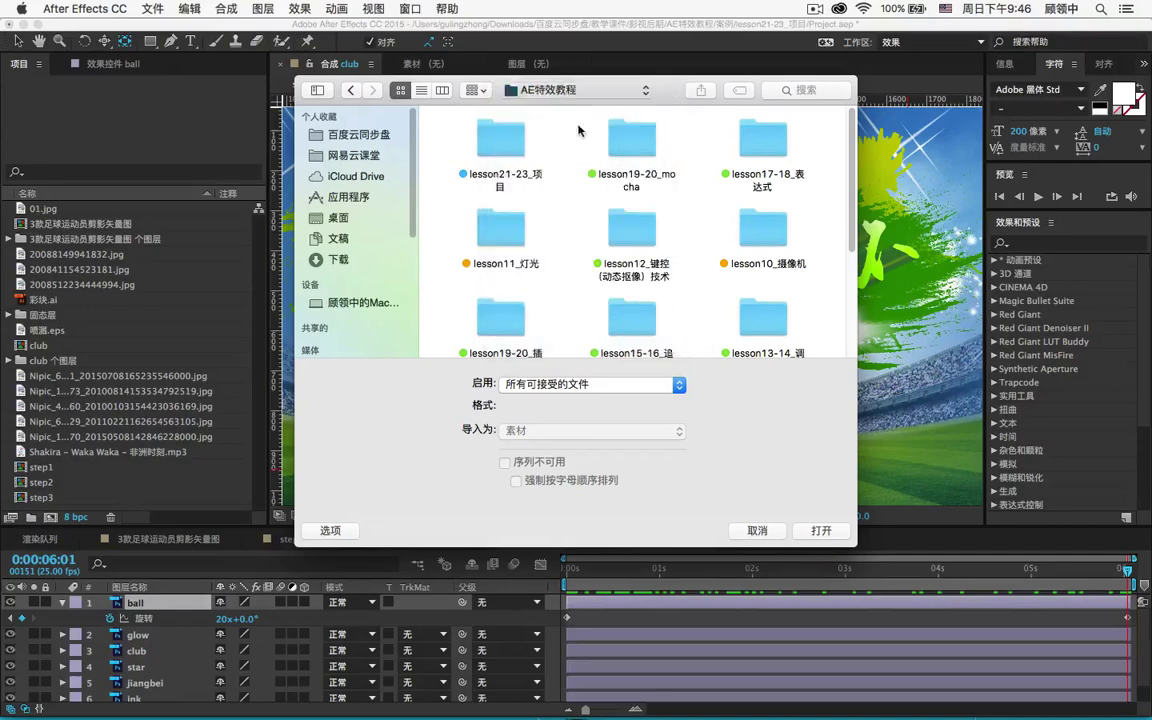
pyautogui.click(500, 236)
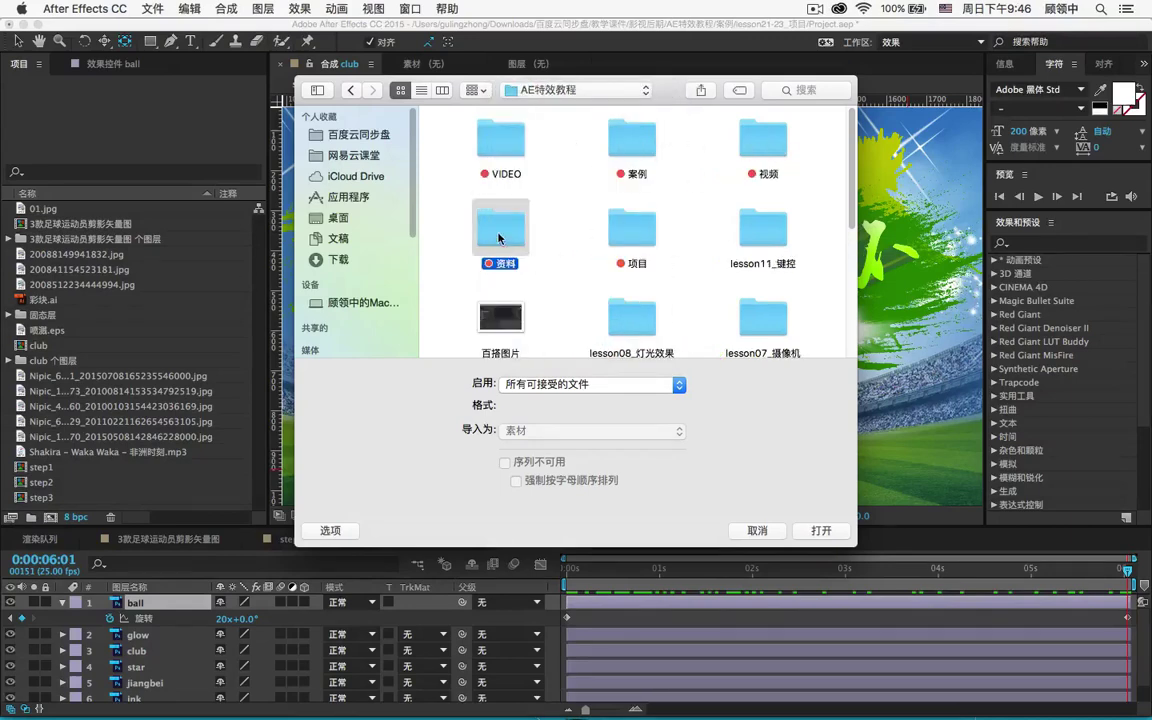
pyautogui.press('Return')
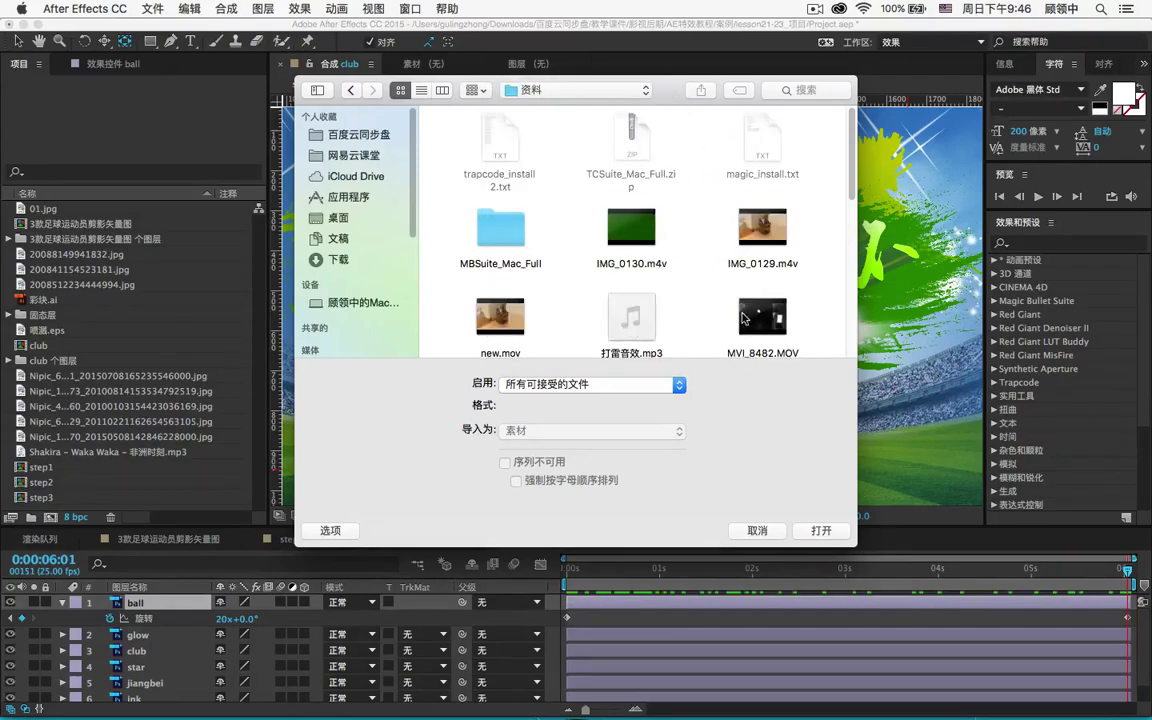
pyautogui.scroll(-3, 735, 310)
pyautogui.scroll(-8, 733, 310)
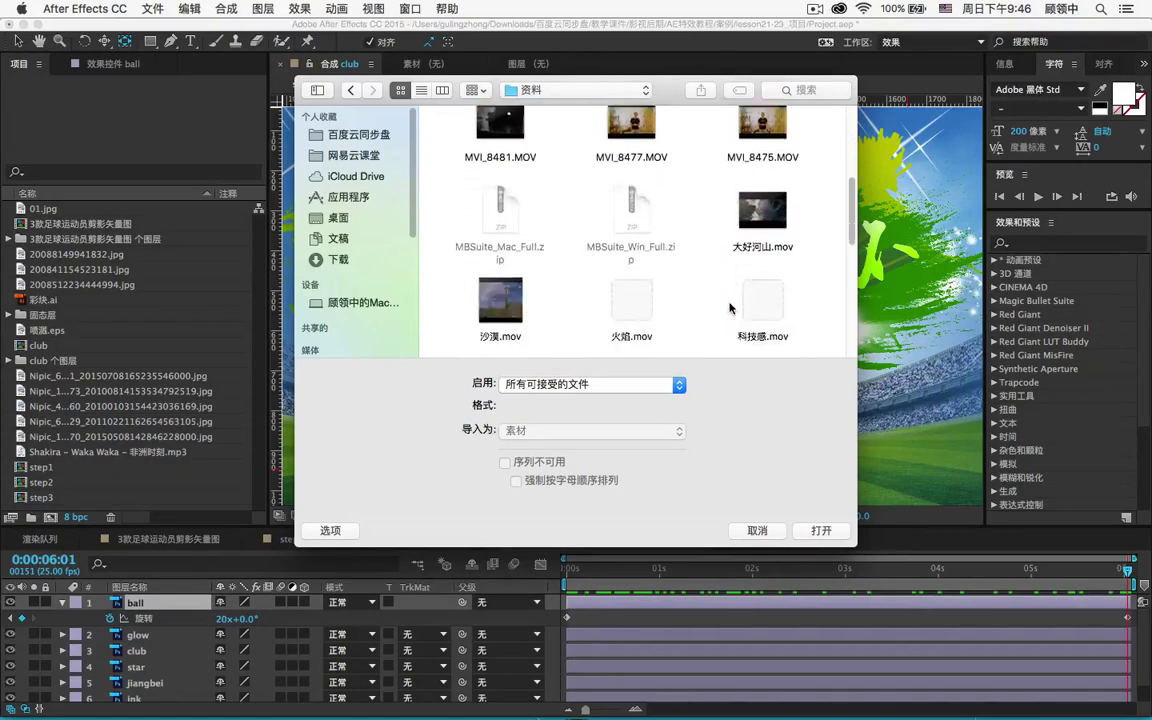
pyautogui.doubleClick(649, 327)
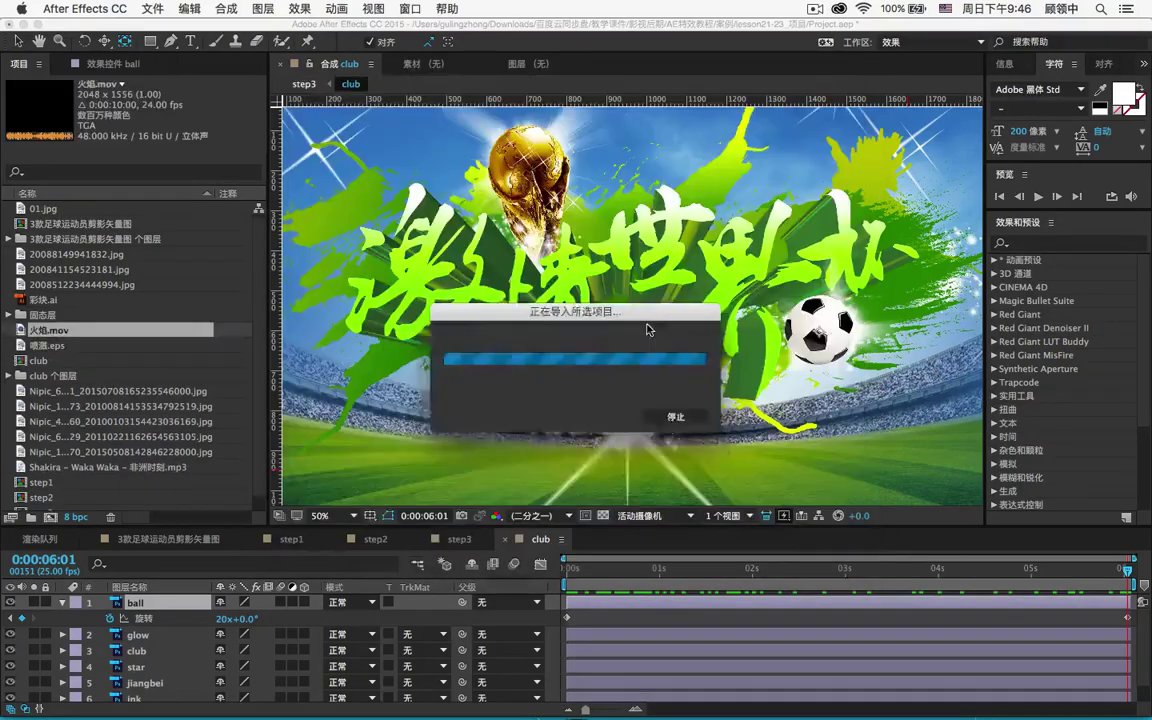
pyautogui.moveTo(80, 333); pyautogui.dragTo(850, 320)
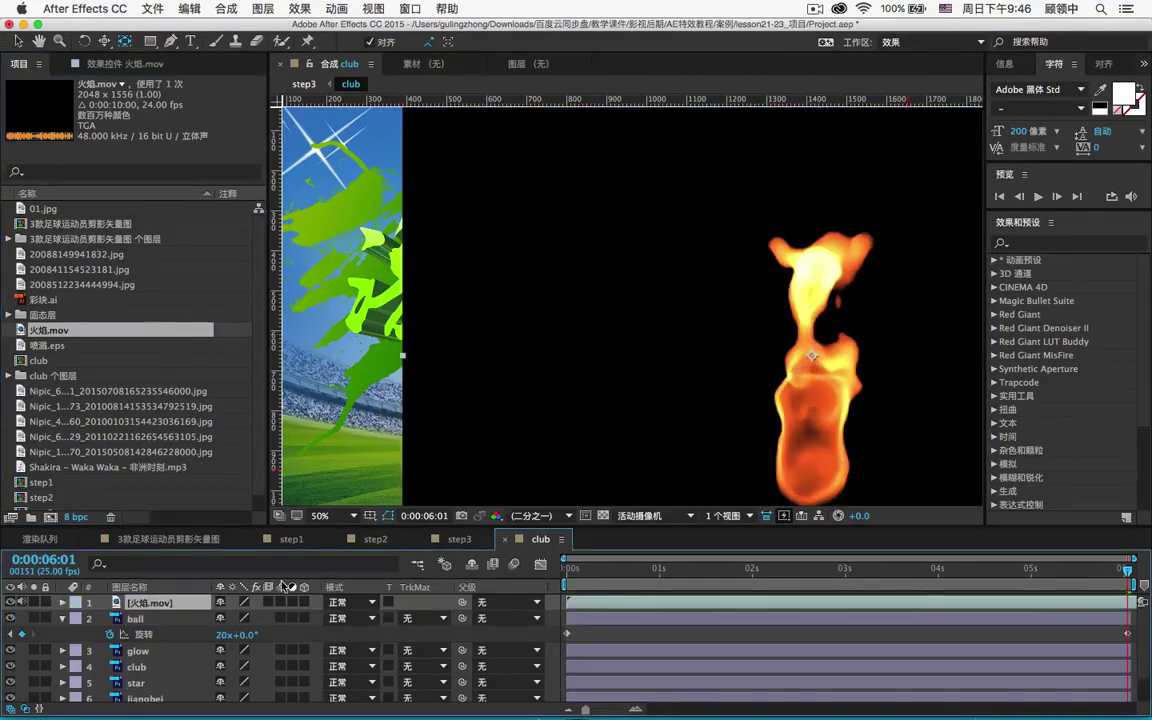
# Step: Set the rotation of the 火焰.mov layer to 90°
pyautogui.press('r')
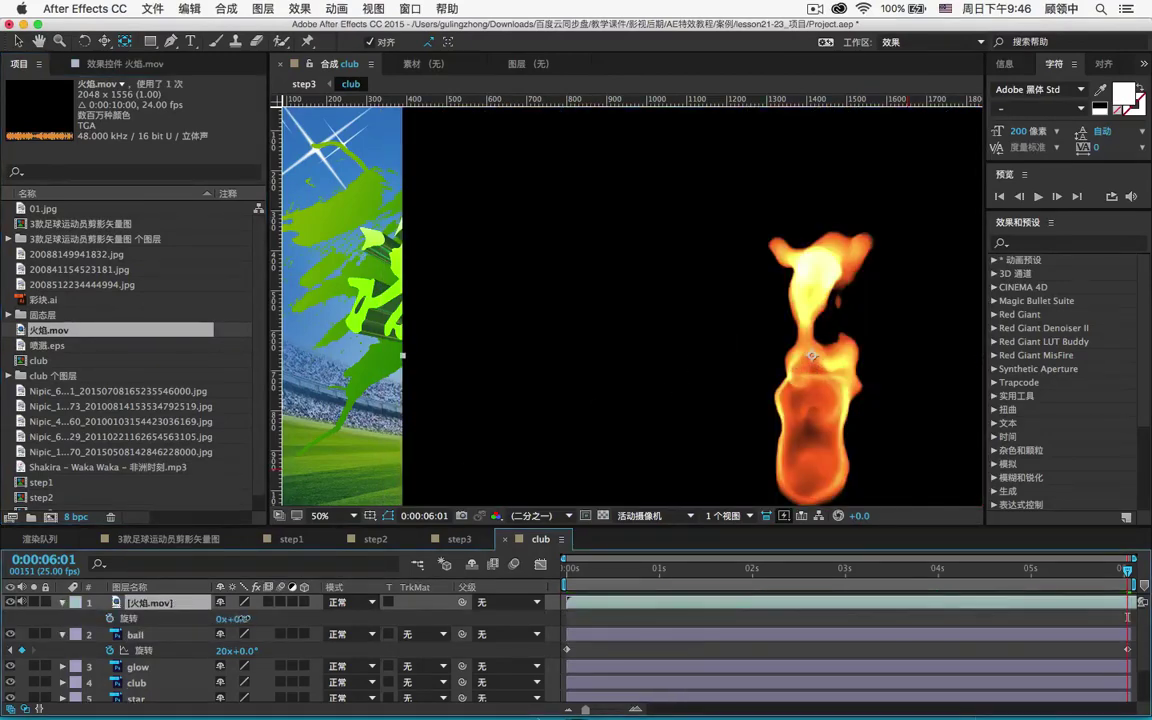
pyautogui.moveTo(237, 618); pyautogui.dragTo(248, 633)
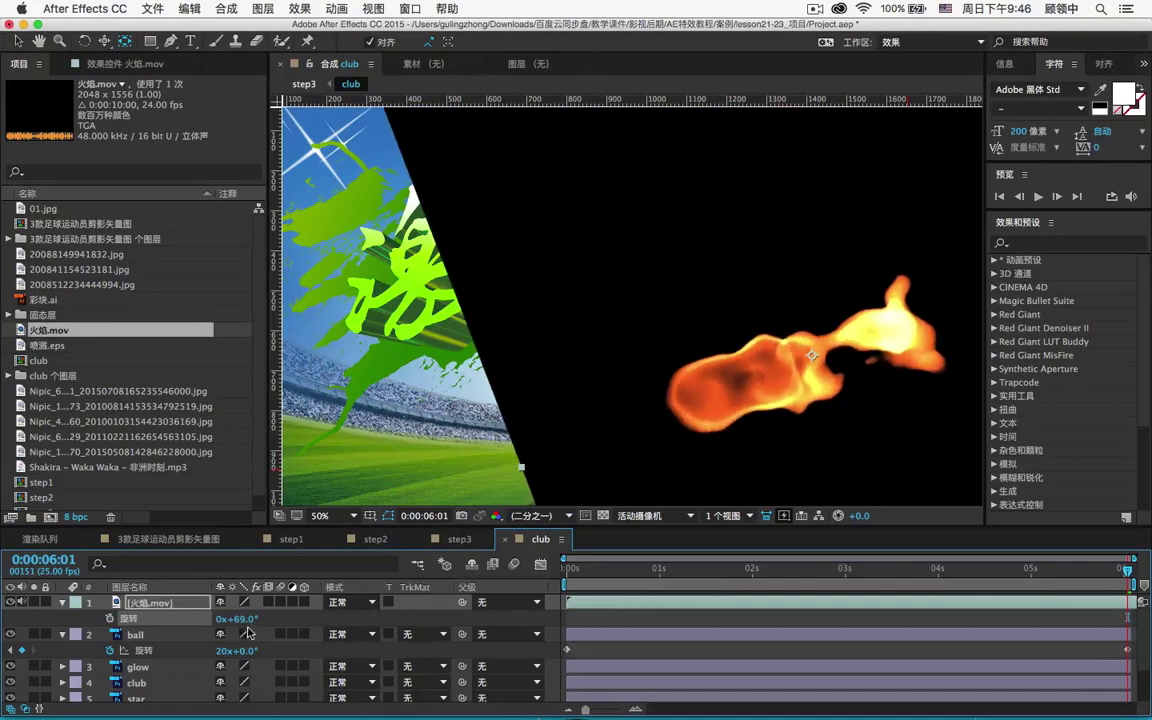
pyautogui.click(240, 619)
pyautogui.write('90')
pyautogui.press('Return')
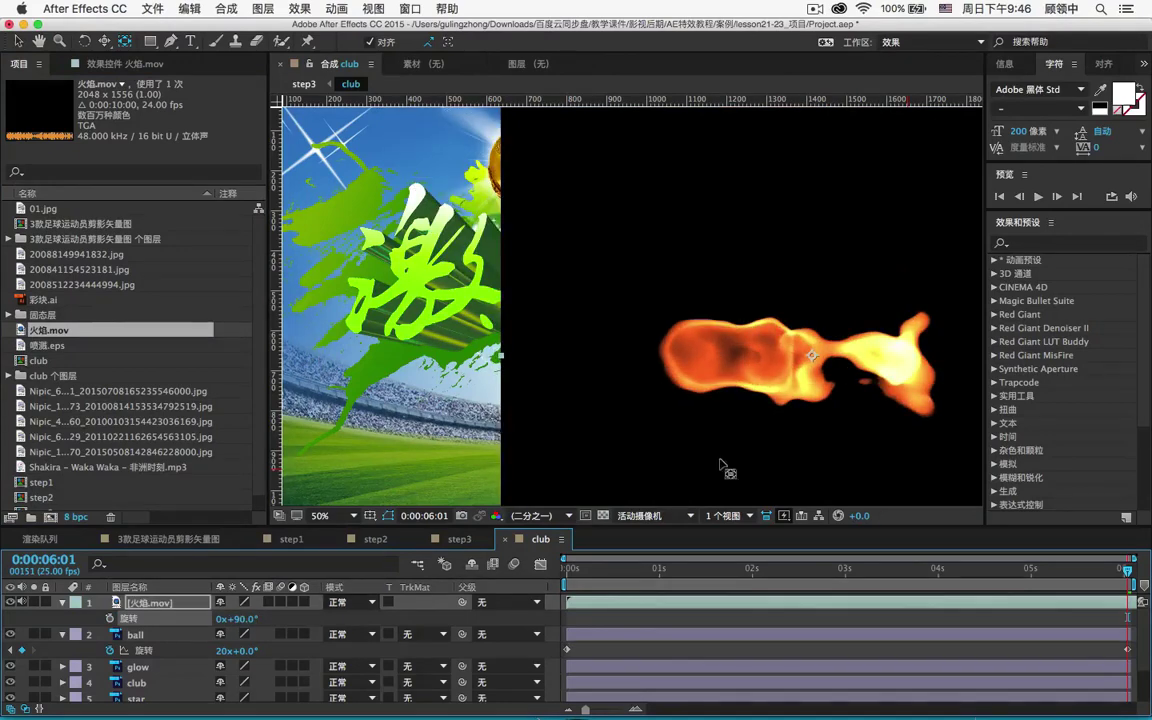
# Step: Try the 相乘 (Multiply) blending mode on the flame layer, and settle on 屏幕 (Screen)
pyautogui.click(345, 602)
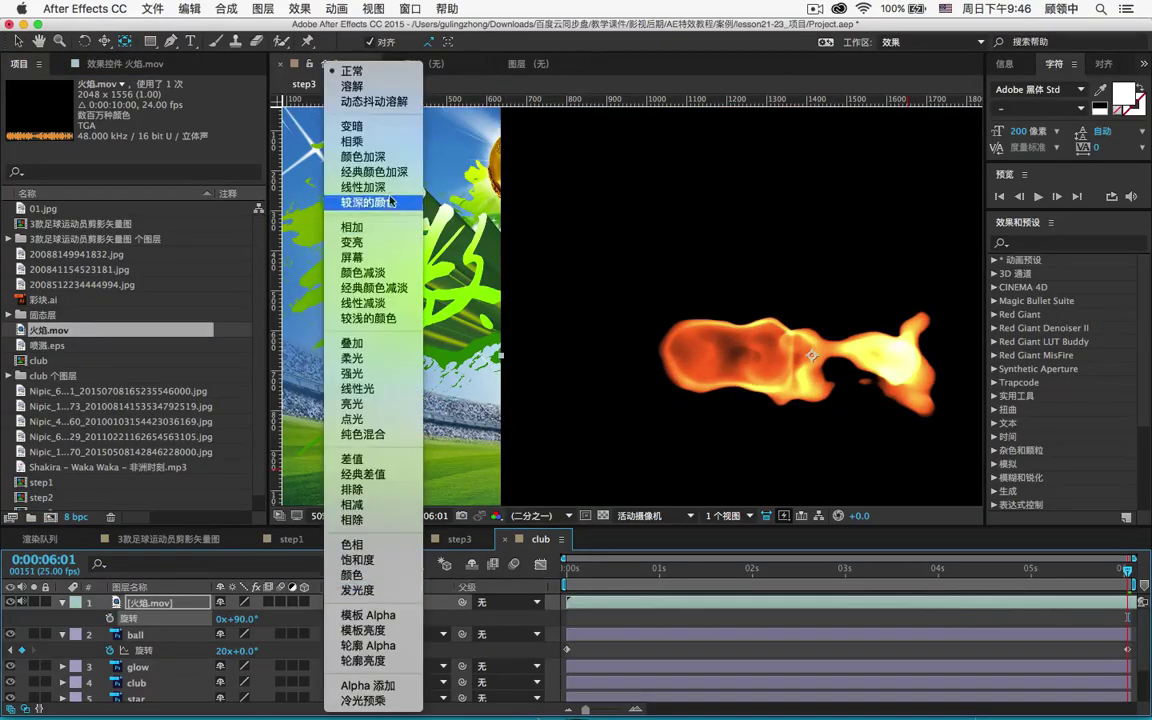
pyautogui.click(383, 143)
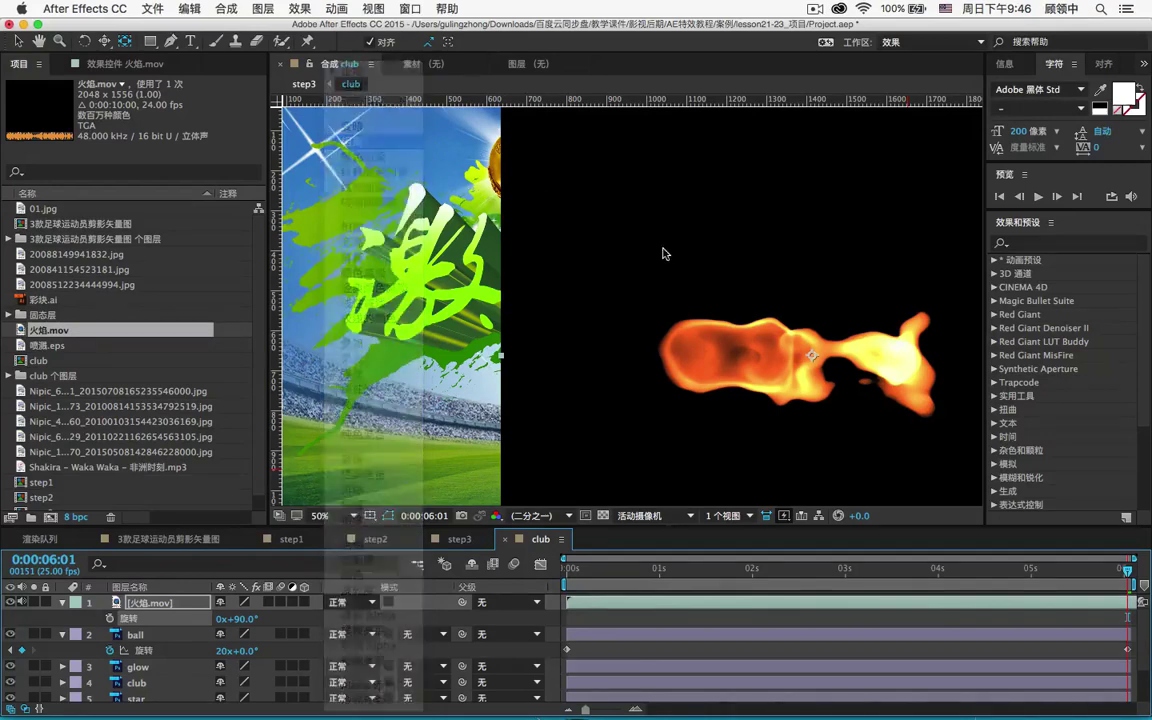
pyautogui.click(355, 605)
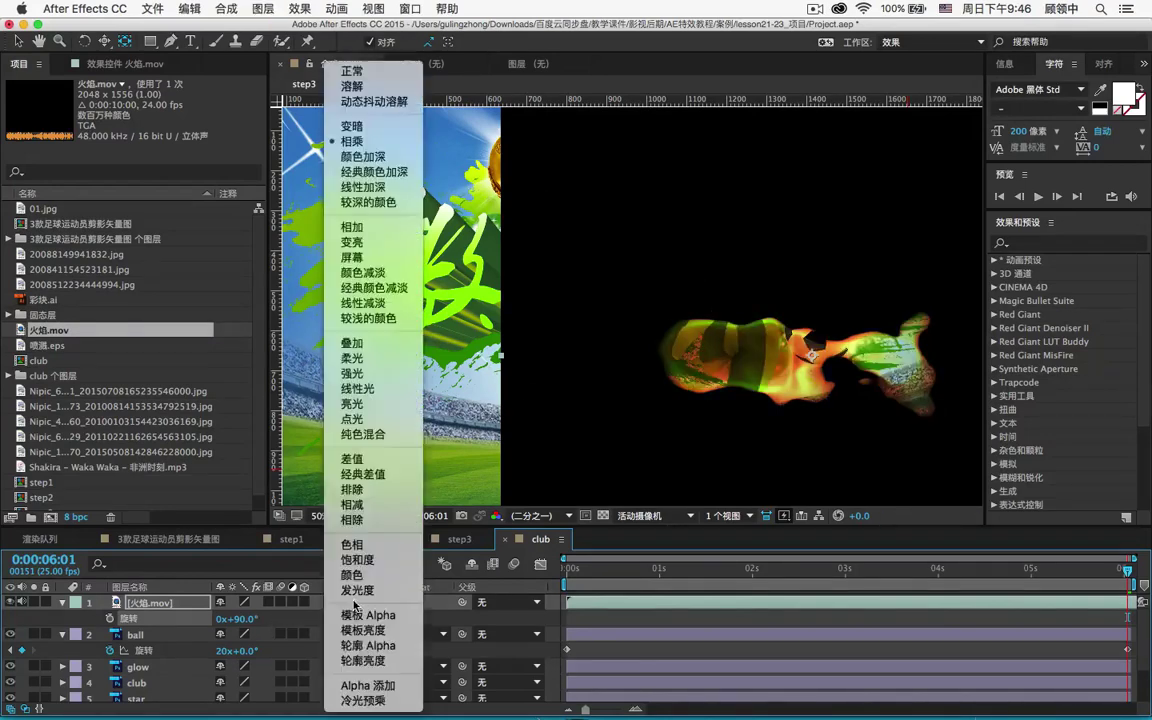
pyautogui.click(356, 257)
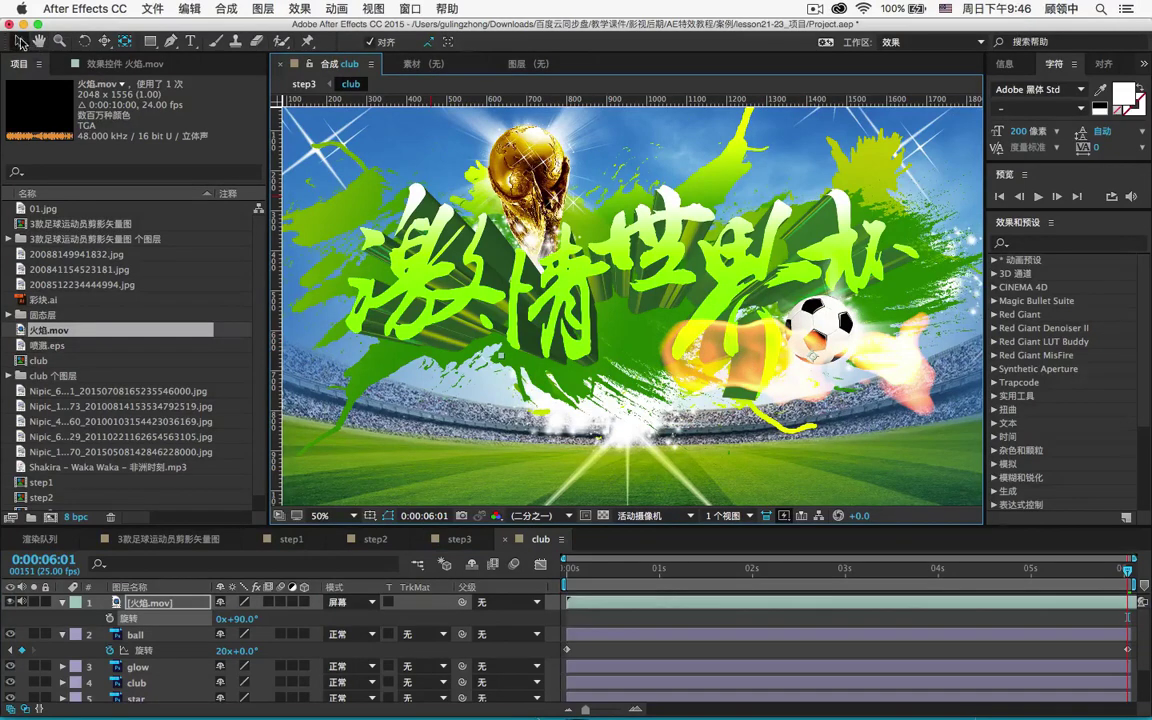
# Step: Scale the flame layer to 88% and position it so the flame trails off the right side of the football
pyautogui.moveTo(817, 319); pyautogui.dragTo(682, 374)
pyautogui.press('space')
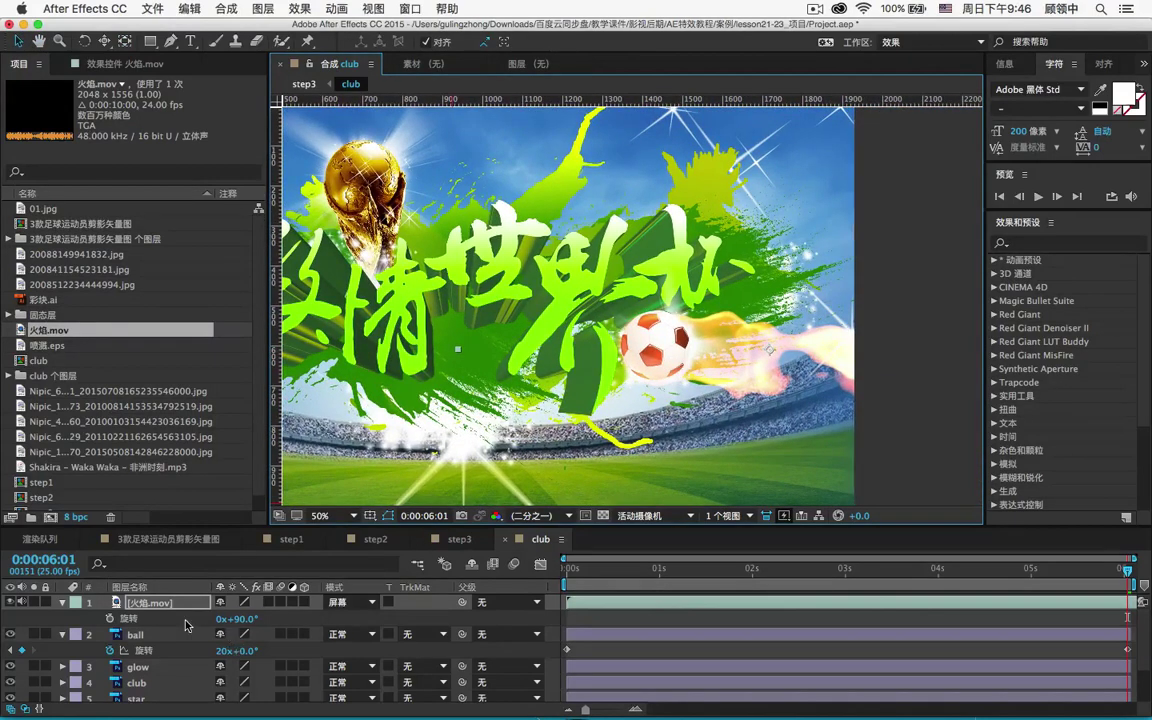
pyautogui.hotkey('shift', 's')
pyautogui.moveTo(240, 619)
pyautogui.mouseDown()
pyautogui.moveTo(218, 619)
pyautogui.moveTo(236, 619)
pyautogui.mouseUp()
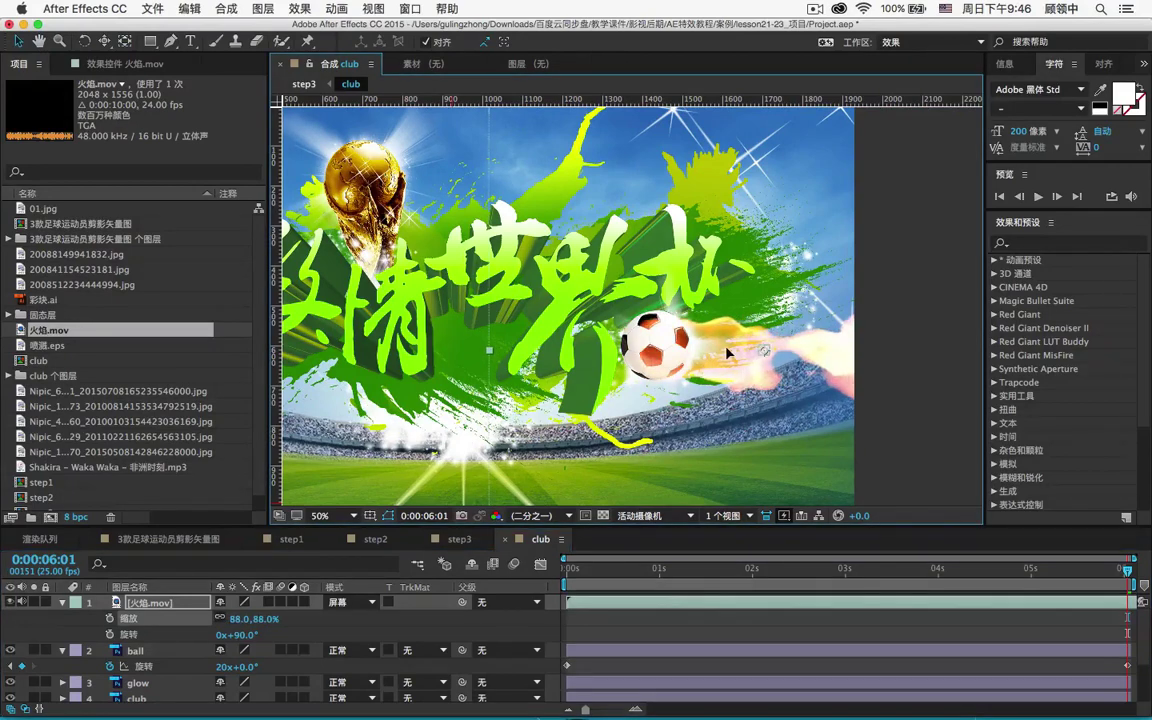
pyautogui.moveTo(720, 350); pyautogui.dragTo(710, 348)
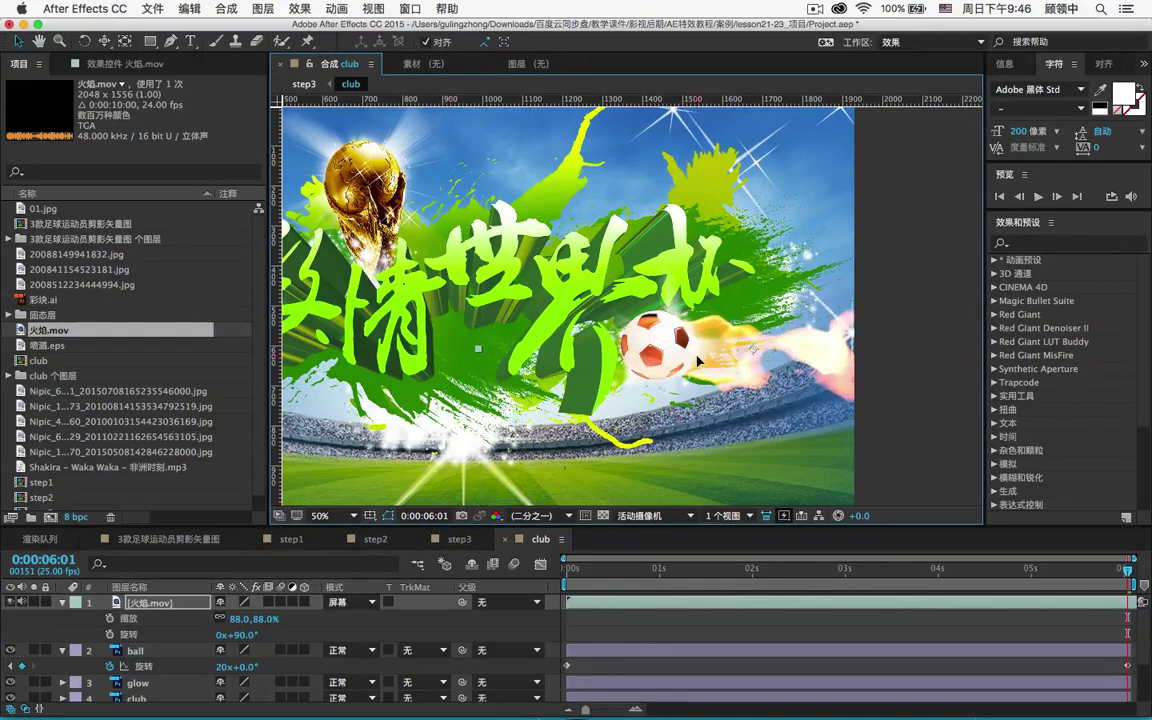
# Step: Find the 径向模糊 (Radial Blur) effect and apply it to the 火焰.mov layer
pyautogui.click(1040, 244)
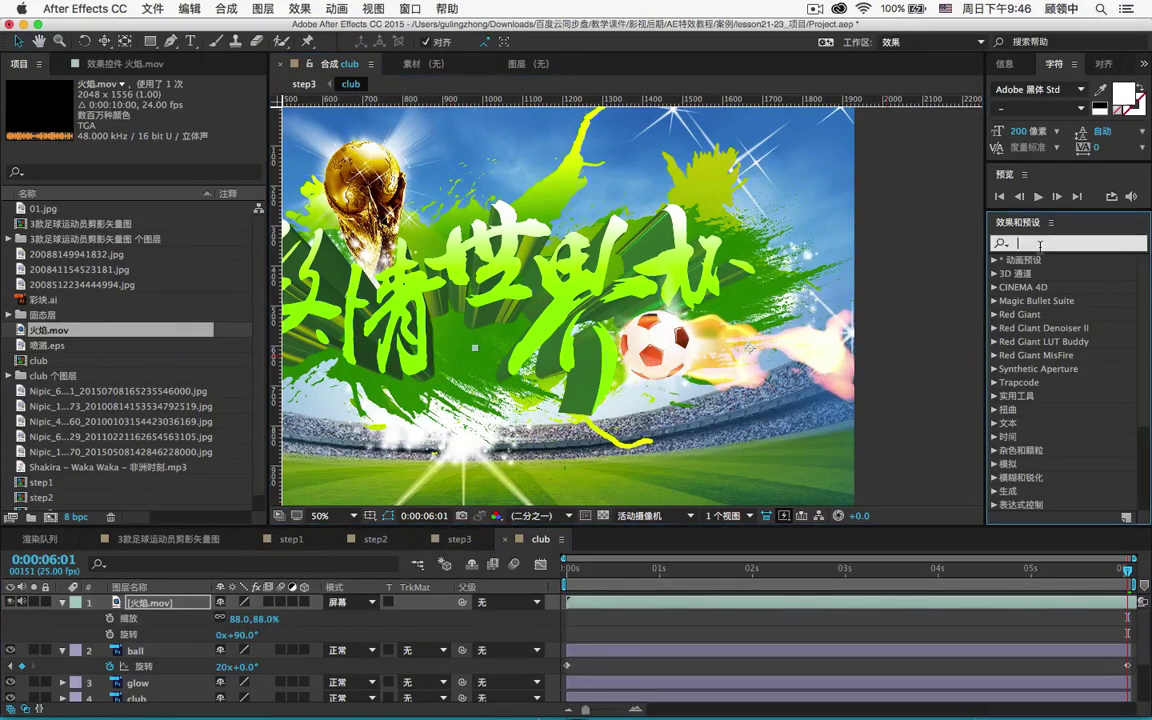
pyautogui.write('jingxiang')
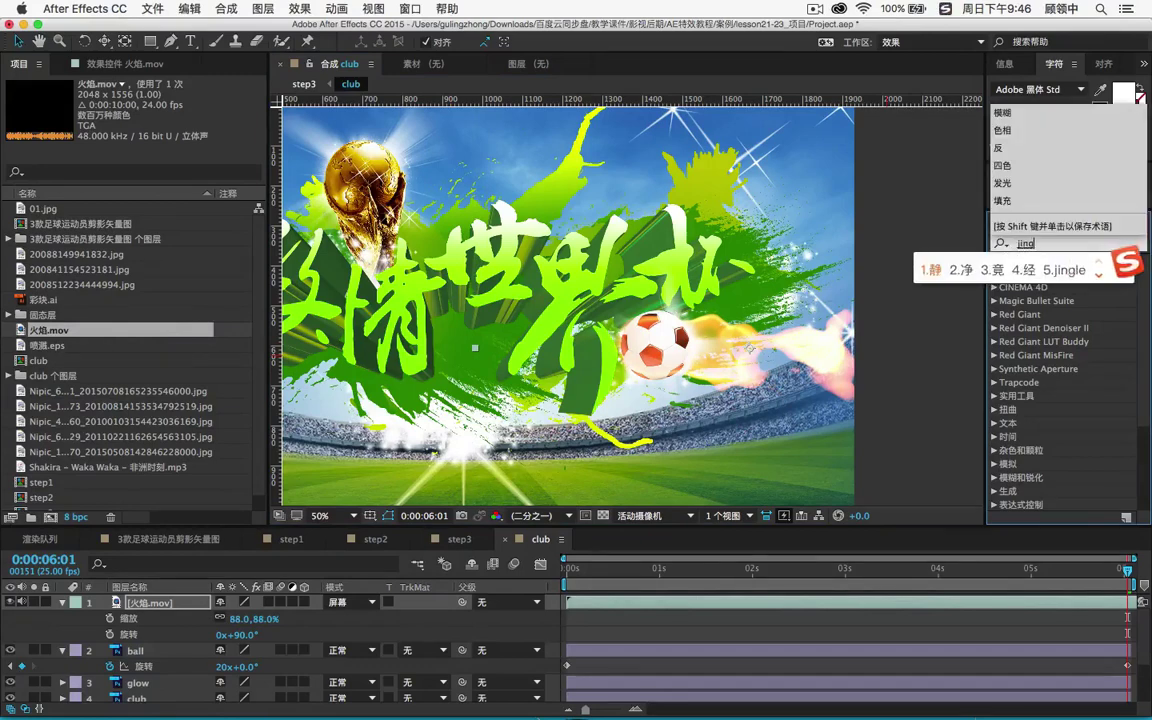
pyautogui.press('BackSpace')
pyautogui.press('BackSpace')
pyautogui.press('BackSpace')
pyautogui.press('BackSpace')
pyautogui.press('BackSpace')
pyautogui.press('BackSpace')
pyautogui.press('BackSpace')
pyautogui.press('BackSpace')
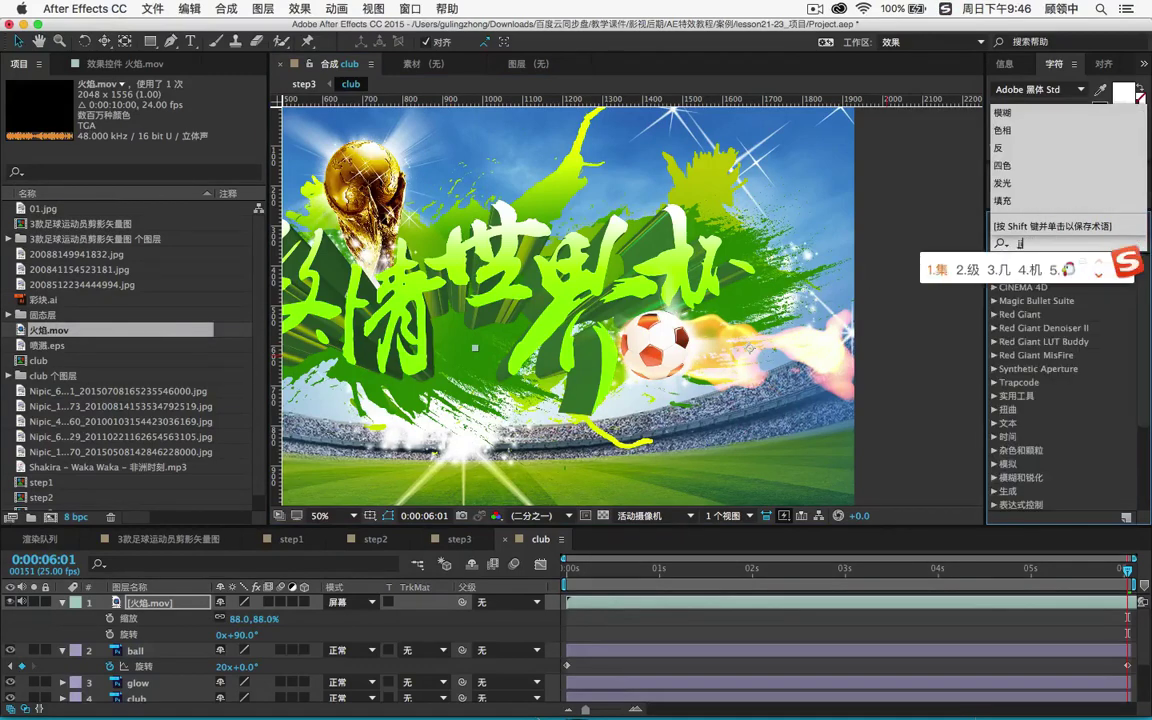
pyautogui.write('ingxiang')
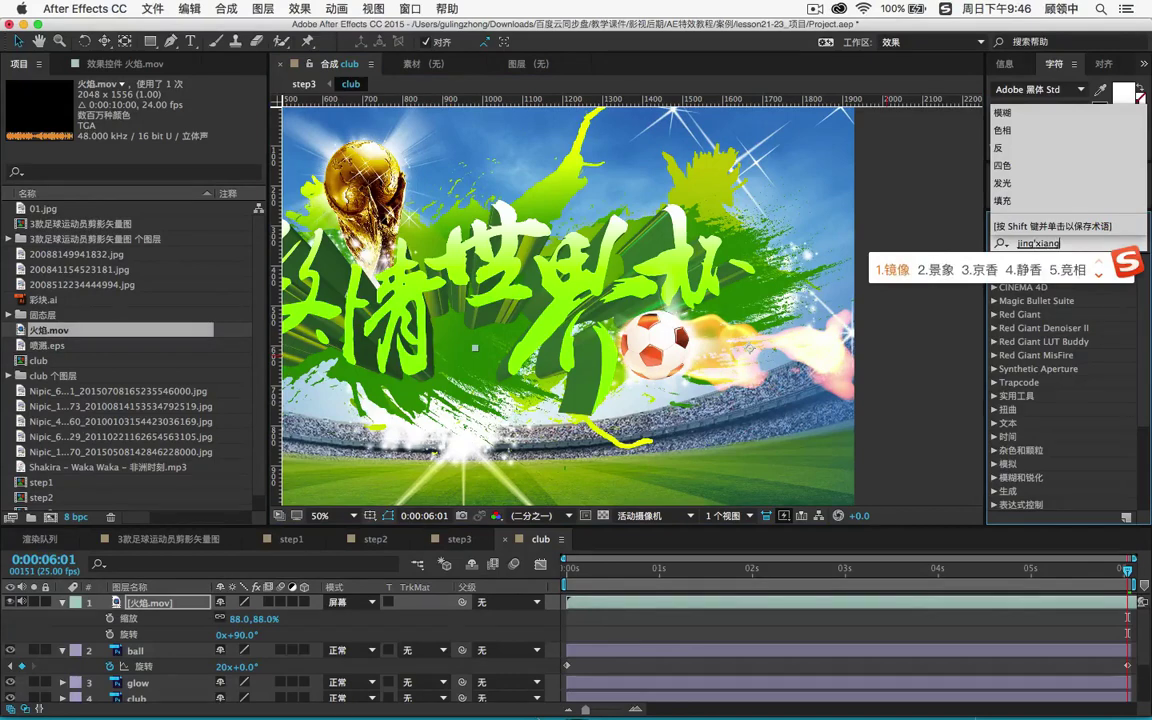
pyautogui.write('mohu')
pyautogui.press('space')
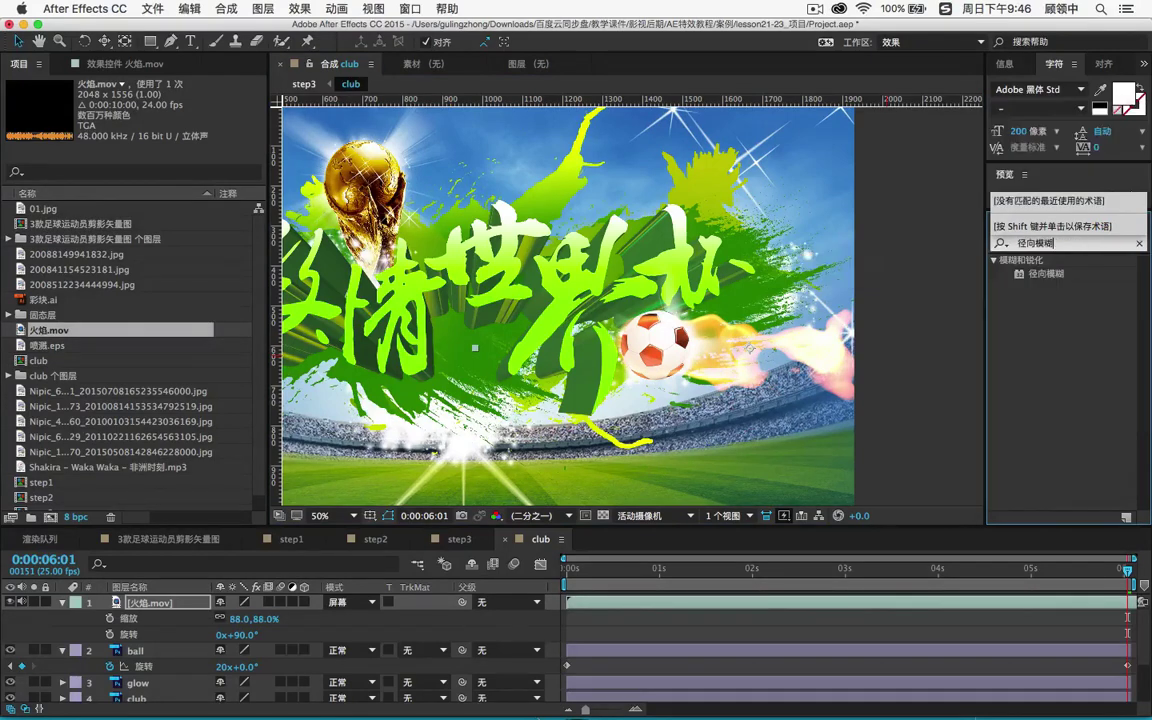
pyautogui.moveTo(1040, 282); pyautogui.dragTo(160, 600)
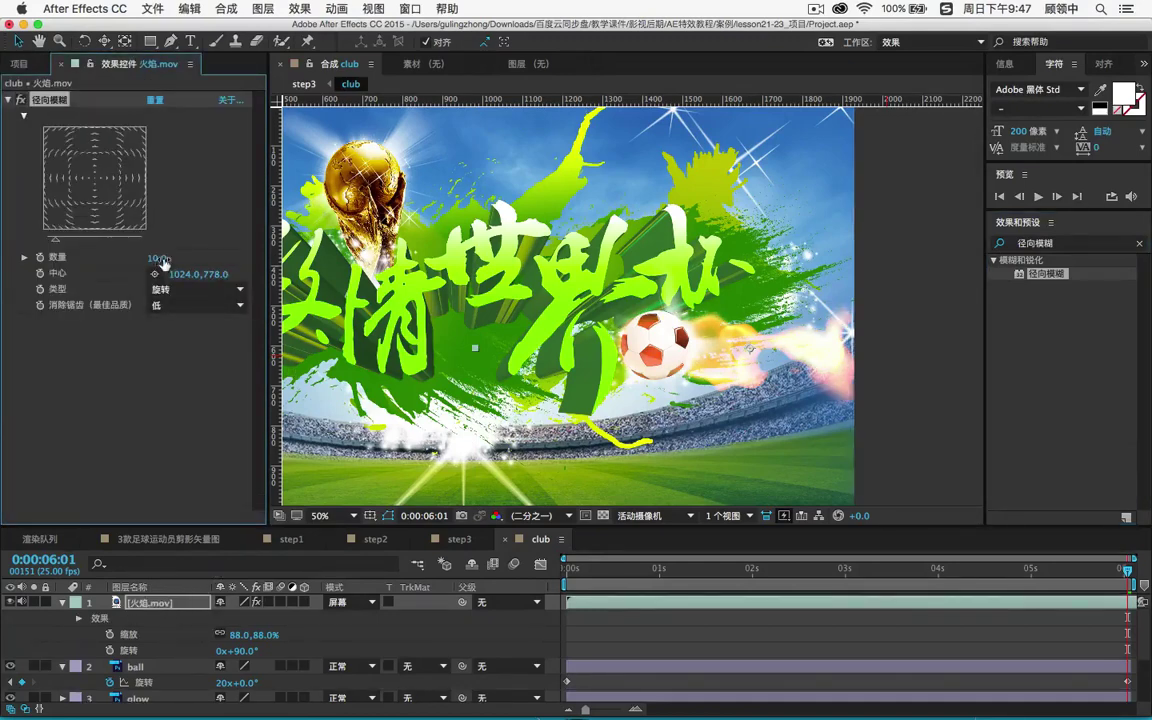
# Step: Set the flame's radial blur amount to 28 and its type to 缩放 (Zoom), keeping antialiasing at 低
pyautogui.moveTo(156, 258)
pyautogui.mouseDown()
pyautogui.moveTo(187, 257)
pyautogui.moveTo(172, 257)
pyautogui.mouseUp()
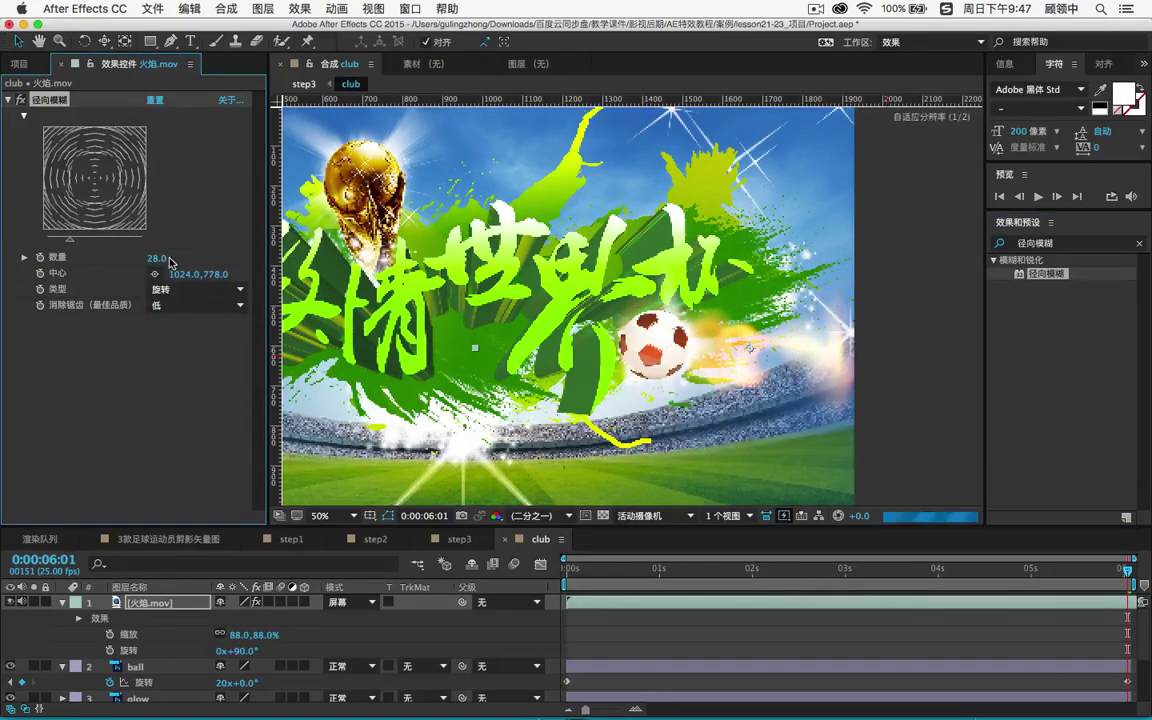
pyautogui.click(187, 290)
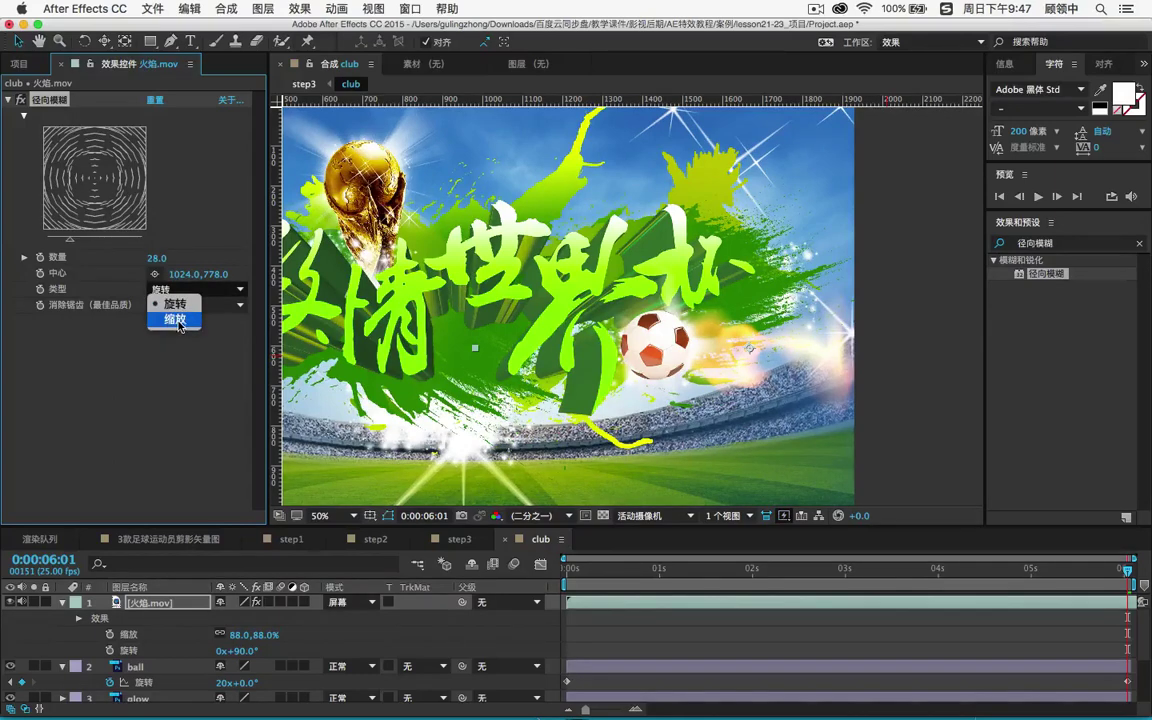
pyautogui.click(179, 321)
pyautogui.click(192, 305)
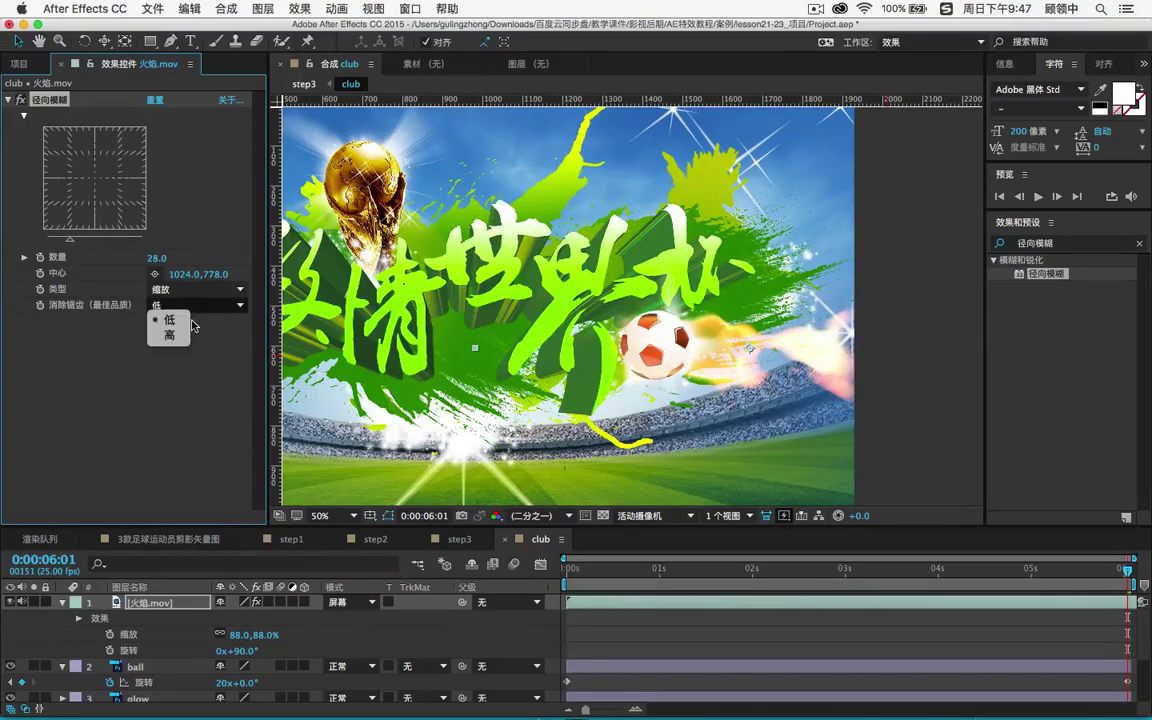
pyautogui.click(165, 227)
# Step: Compare the 旋转 and 缩放 blur types, keep 缩放 (Zoom), and raise the flame's radial blur amount to about 102
pyautogui.click(181, 290)
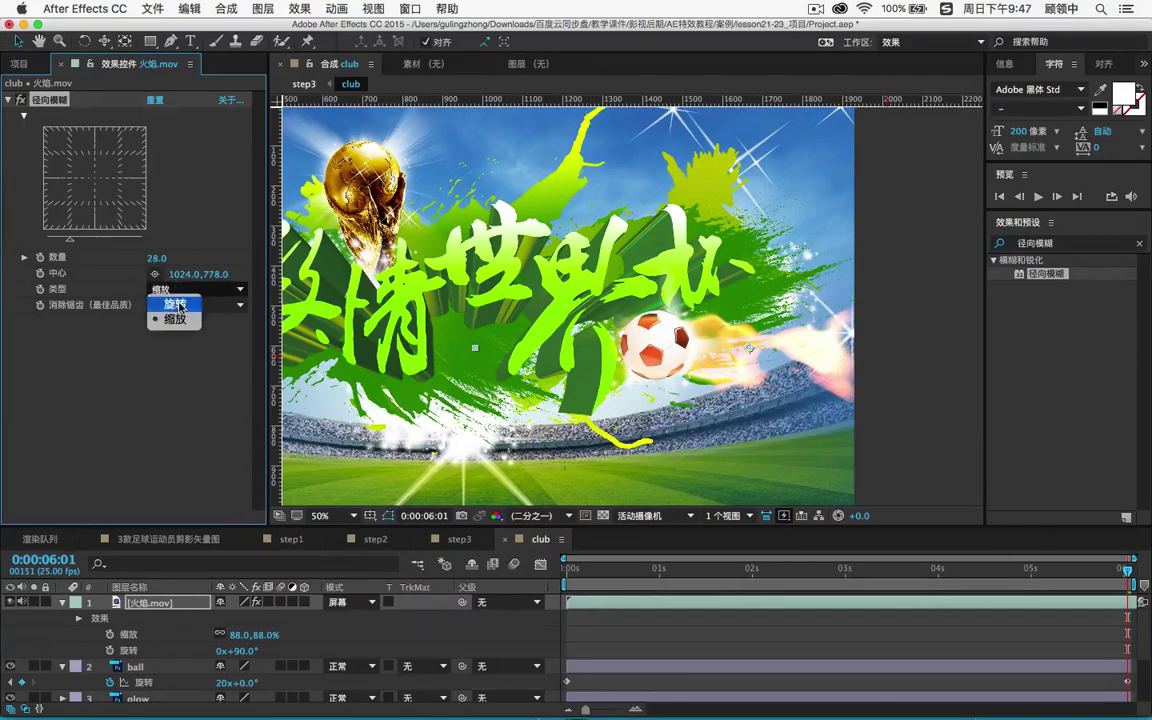
pyautogui.click(181, 296)
pyautogui.click(181, 294)
pyautogui.click(181, 274)
pyautogui.click(180, 289)
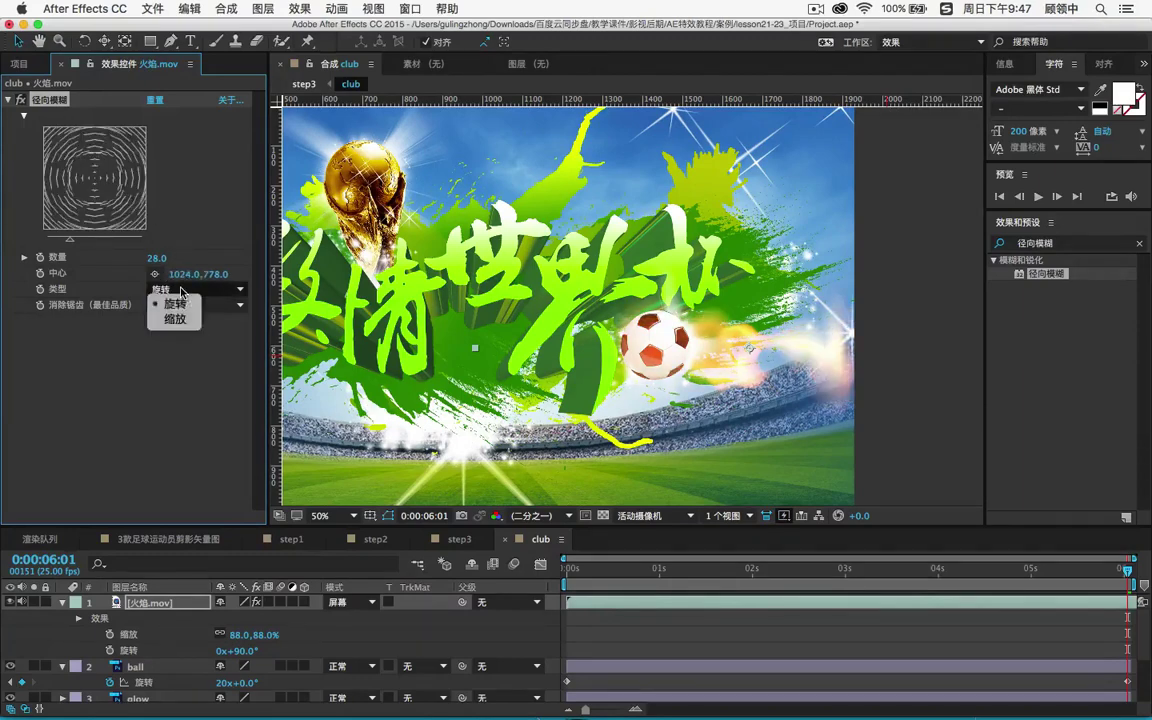
pyautogui.click(166, 273)
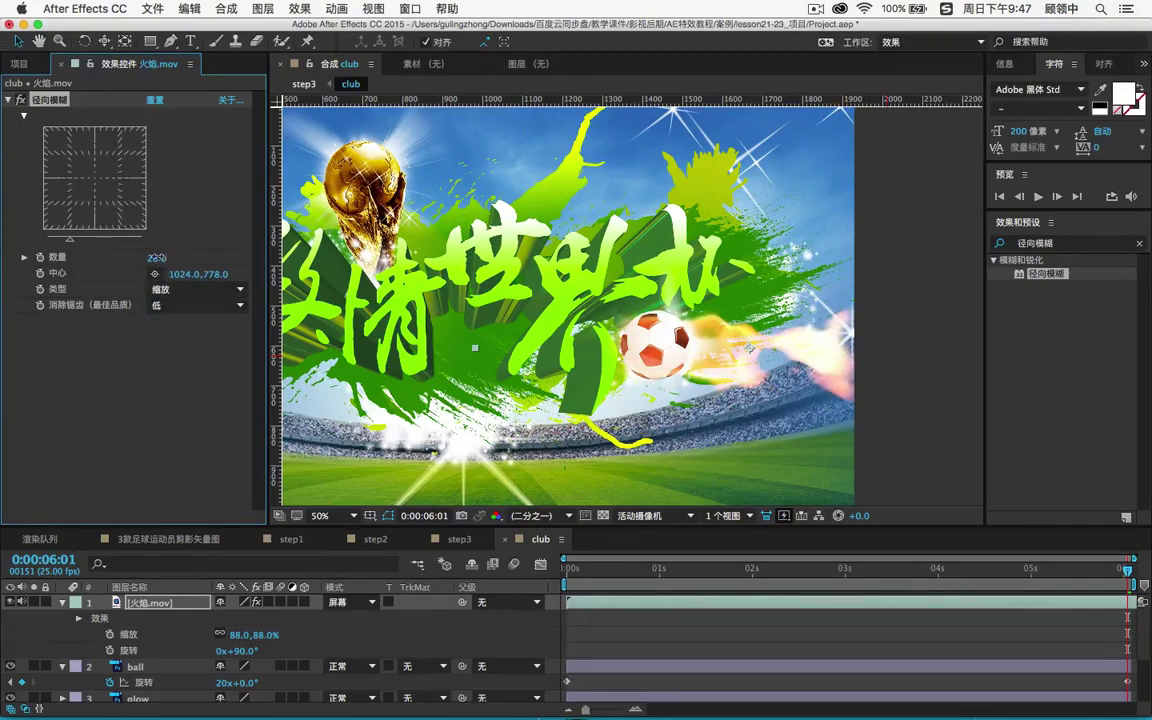
pyautogui.moveTo(157, 258); pyautogui.dragTo(212, 253)
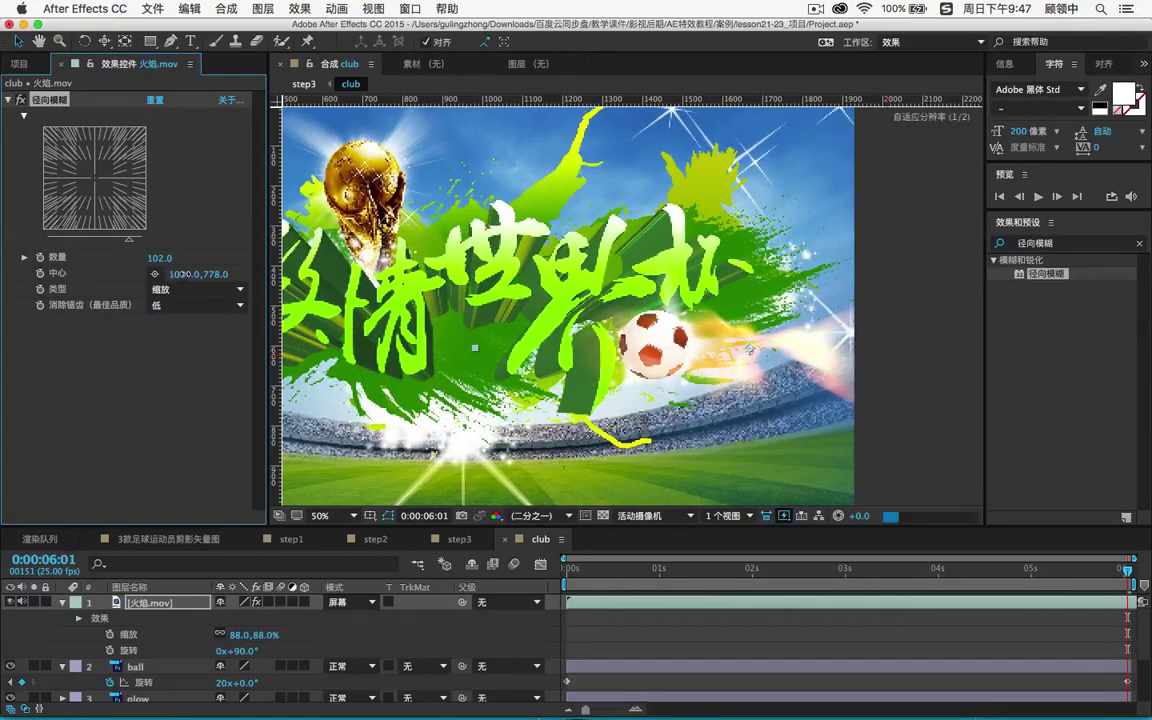
# Step: Place the flame's radial blur center on the football at about 1017, 1110, lower its amount to 45, and preview the early frames
pyautogui.click(155, 273)
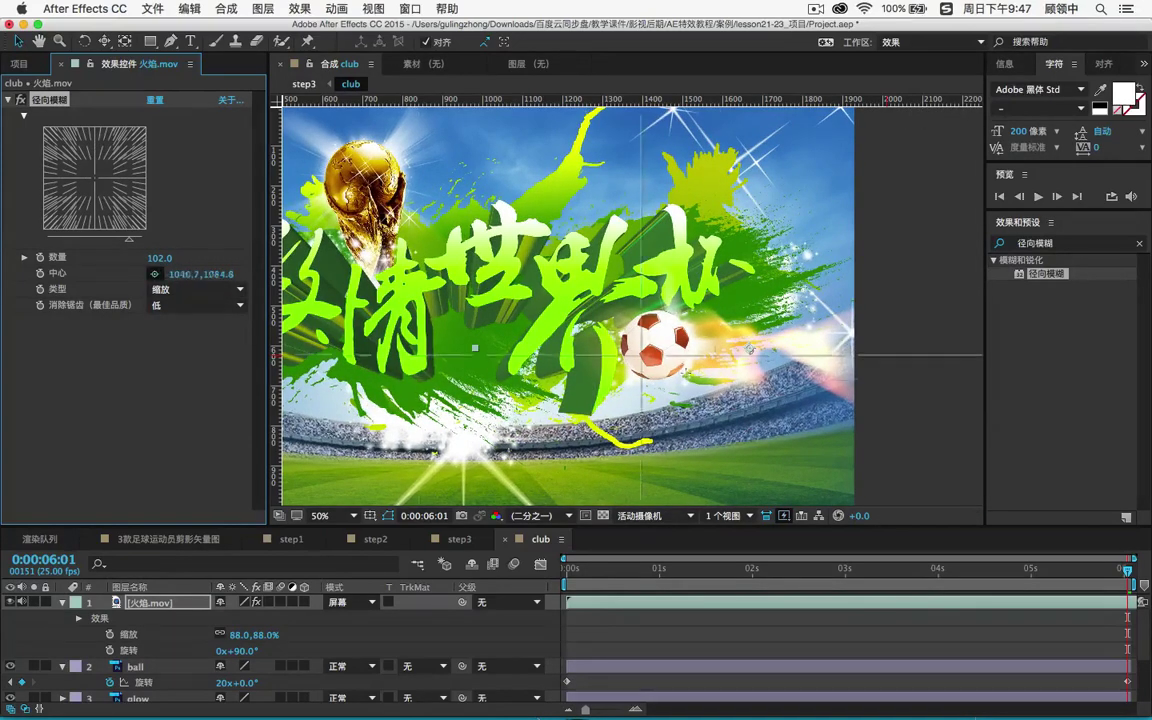
pyautogui.click(638, 349)
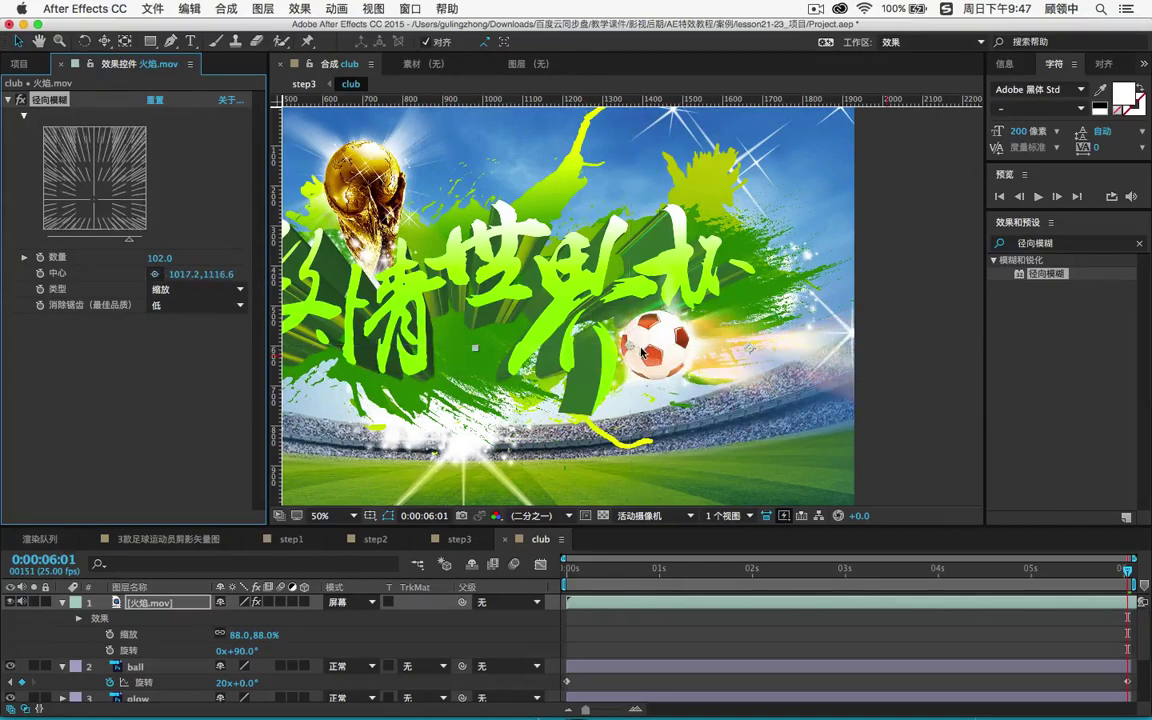
pyautogui.moveTo(628, 346); pyautogui.dragTo(633, 350)
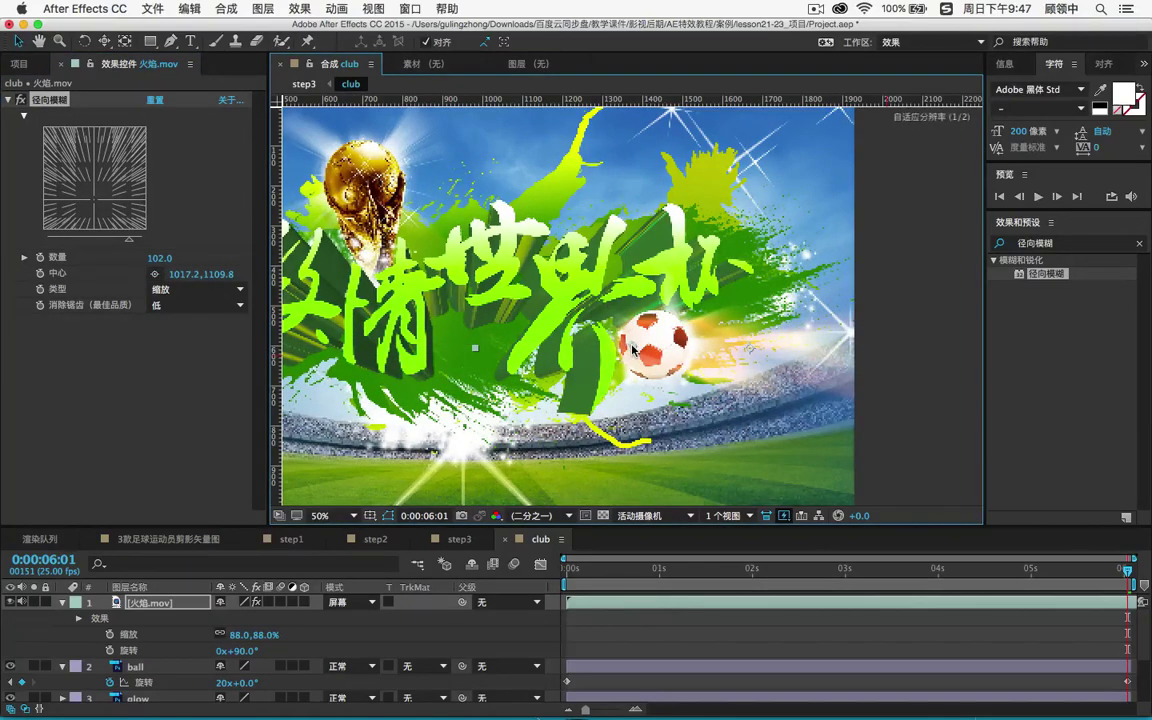
pyautogui.moveTo(160, 258); pyautogui.dragTo(95, 258)
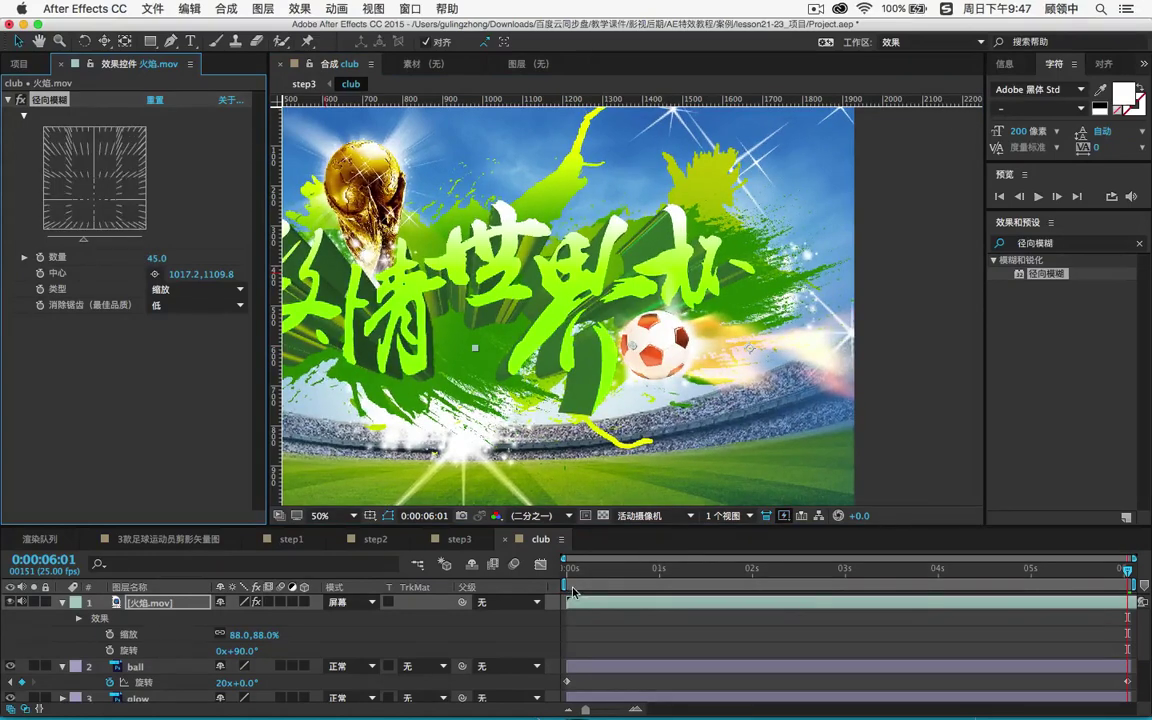
pyautogui.moveTo(576, 589); pyautogui.dragTo(648, 586)
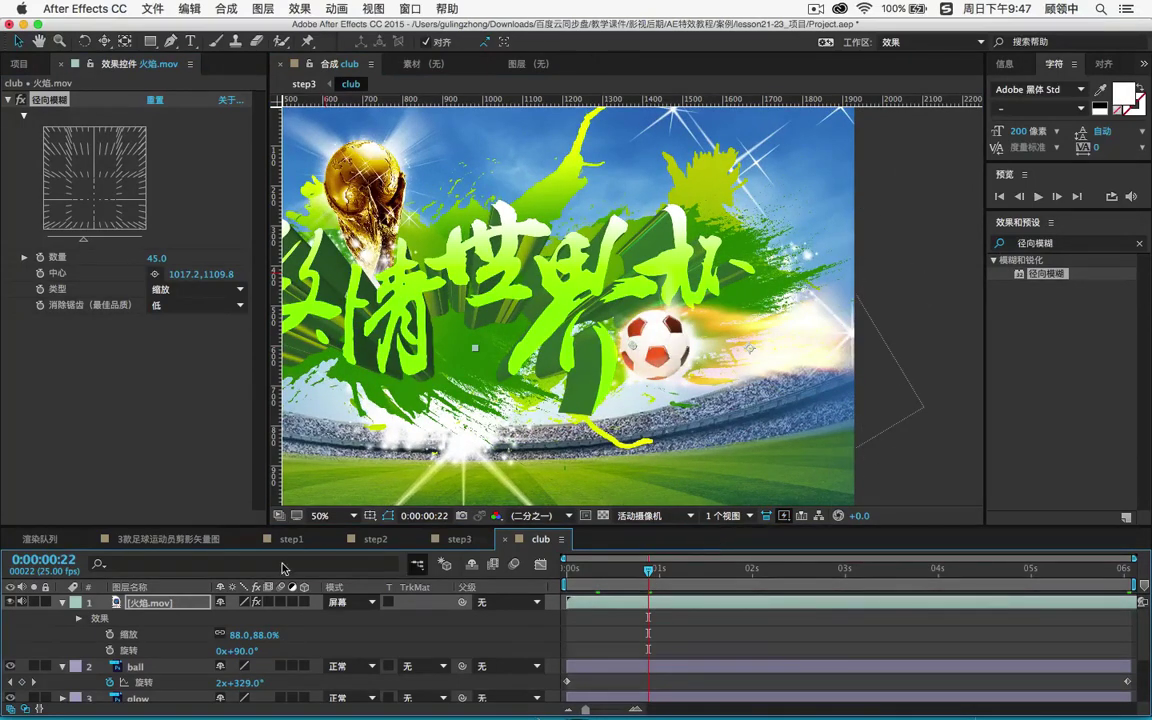
# Step: Enable motion blur for the ball layer and collapse the properties of the 火焰.mov and ball layers
pyautogui.click(180, 666)
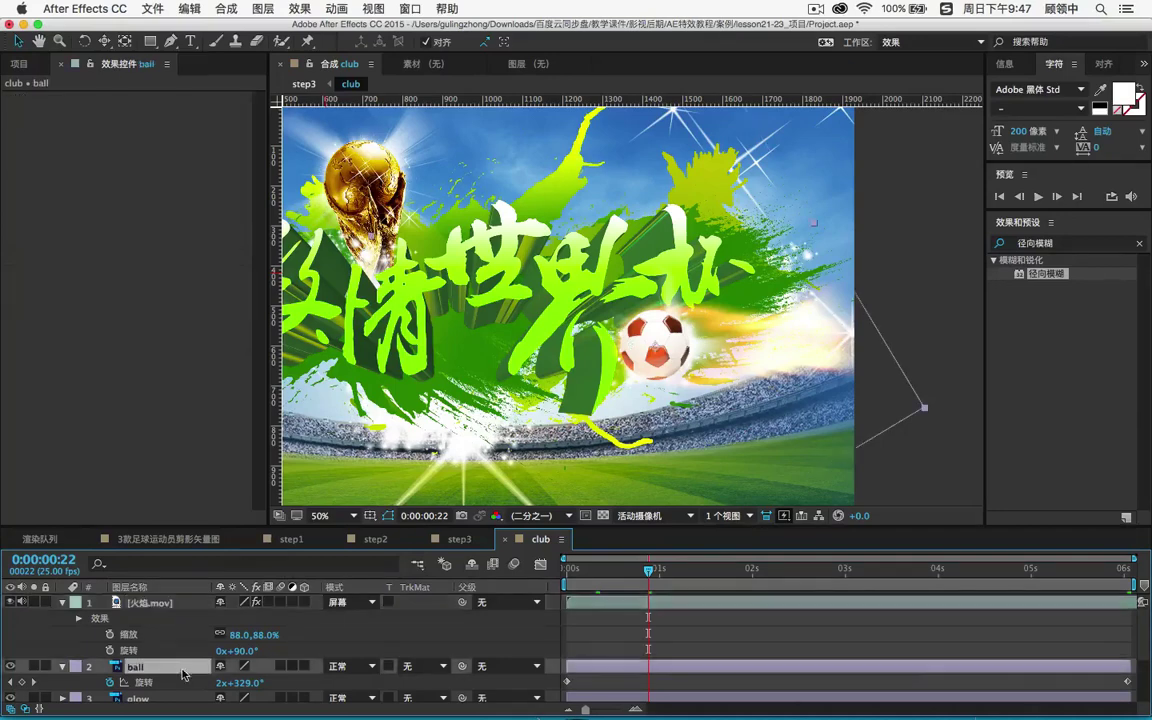
pyautogui.click(281, 666)
pyautogui.click(64, 603)
pyautogui.click(62, 619)
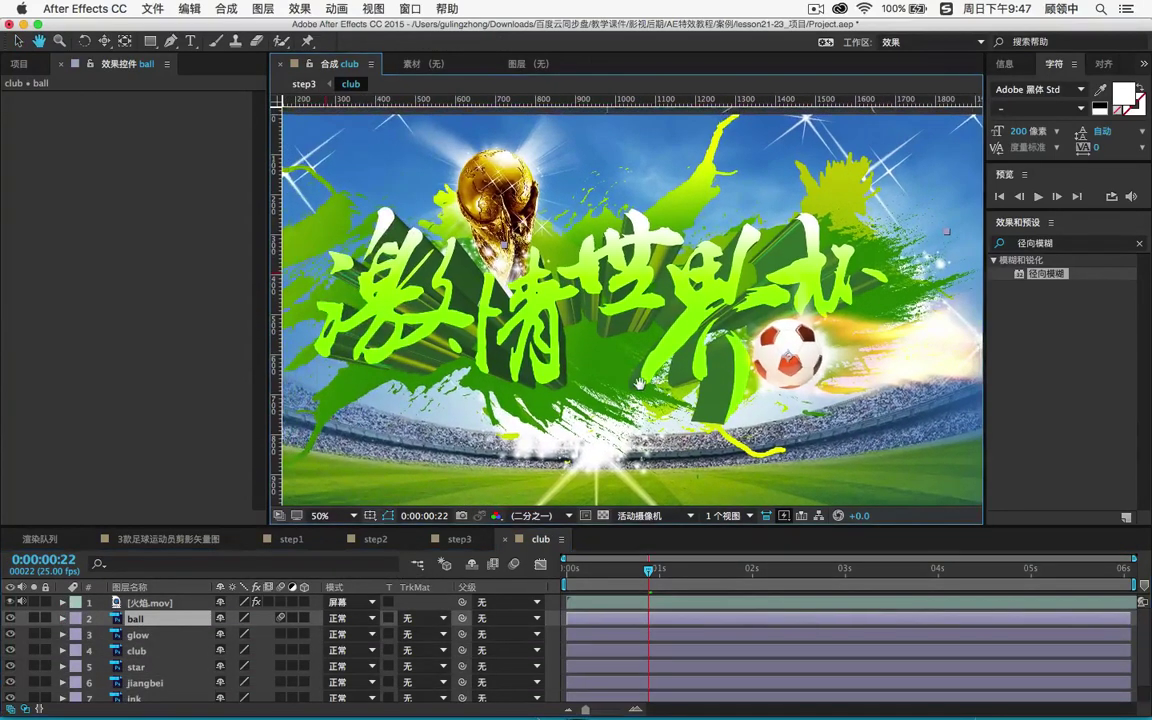
# Step: Bring the whole title into view, select the club layer, and toggle its solo state on and off
pyautogui.moveTo(577, 345); pyautogui.dragTo(611, 343)
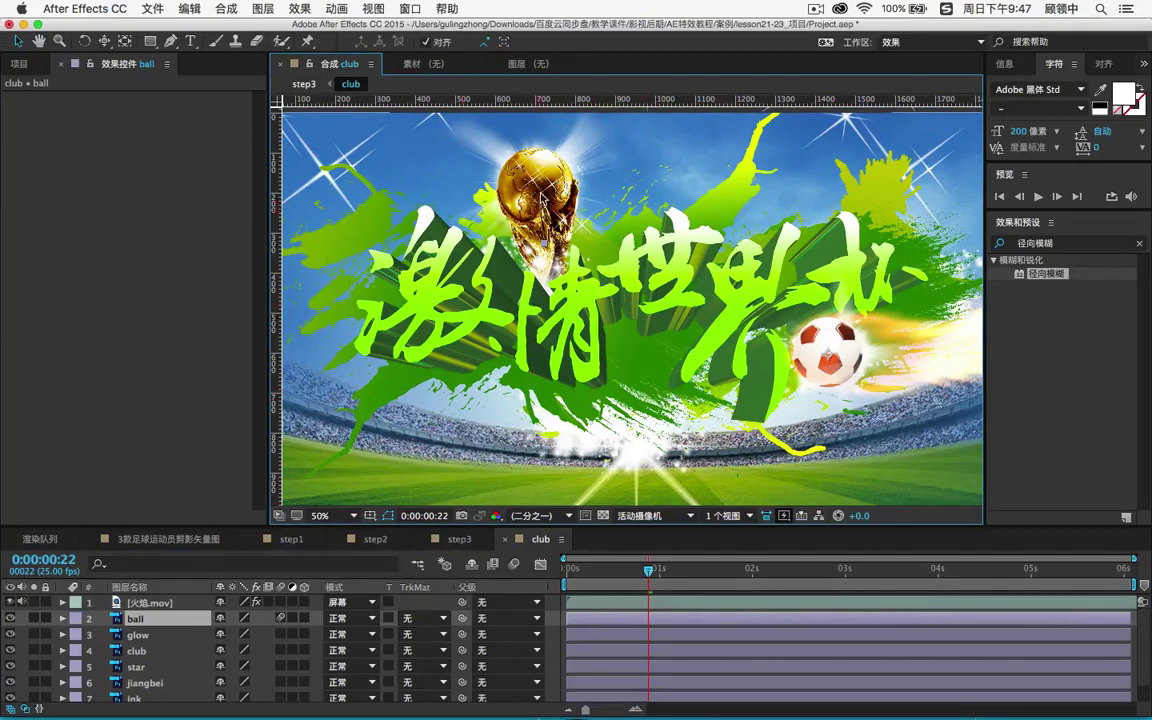
pyautogui.click(172, 634)
pyautogui.click(160, 651)
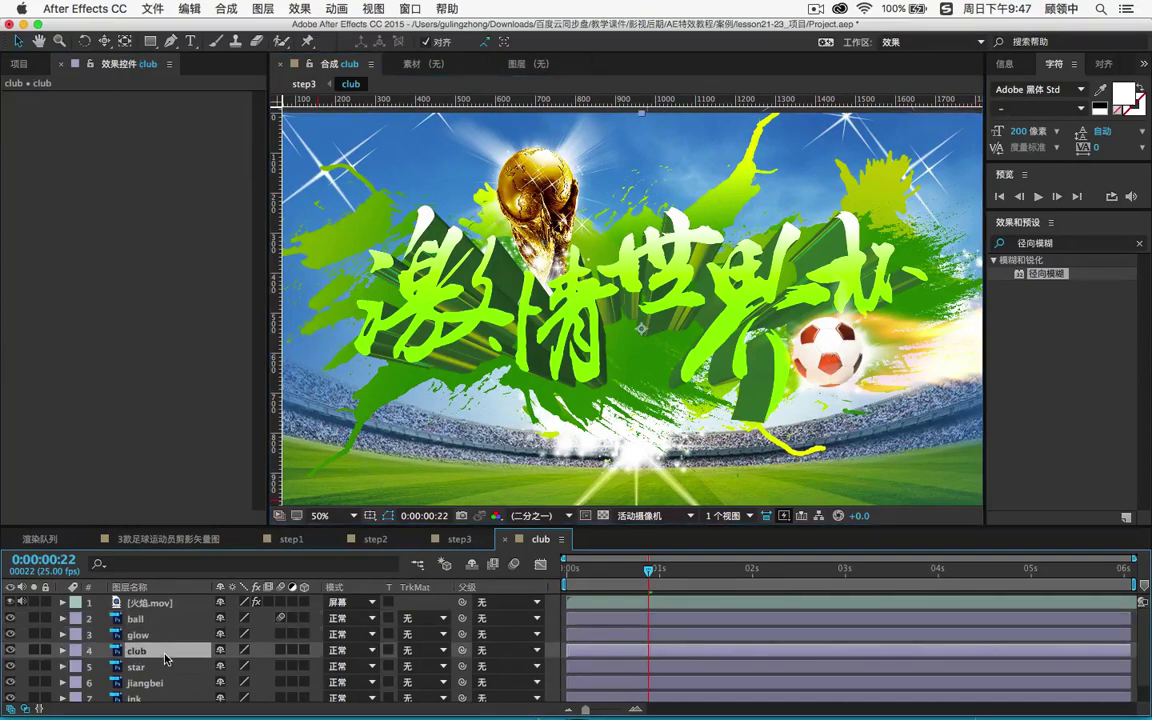
pyautogui.click(33, 651)
pyautogui.click(33, 651)
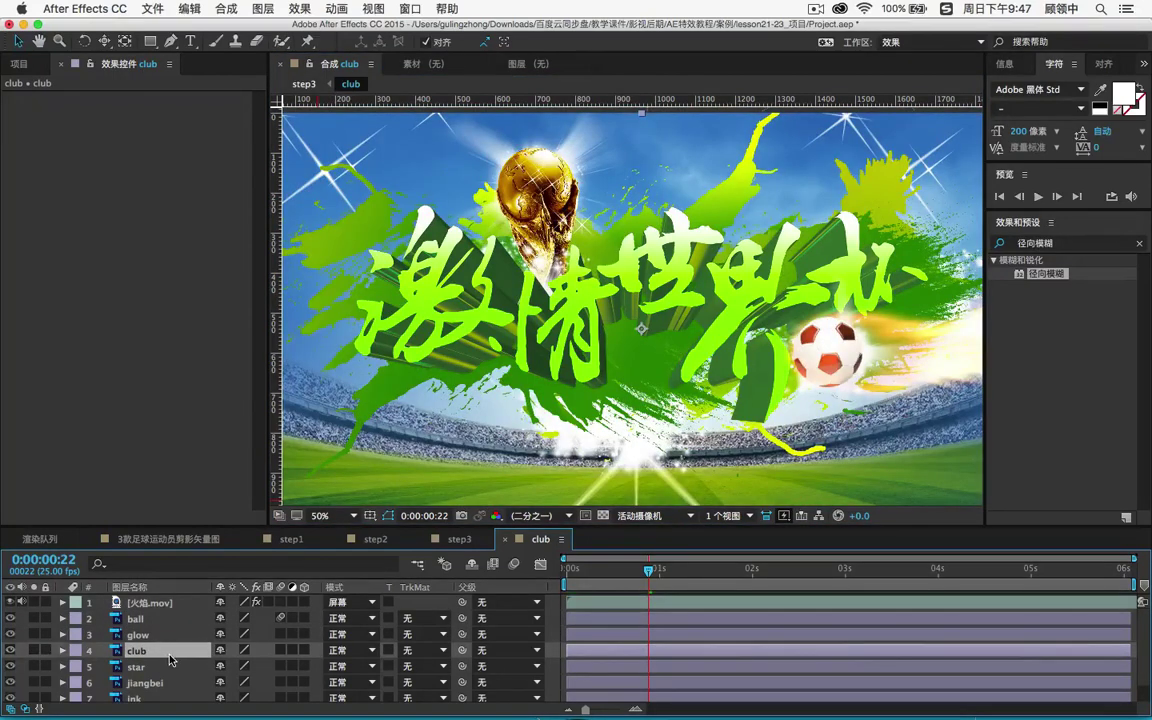
# Step: At 0:00:00:02, enable scale (缩放) keyframing on the club title layer and set its scale to 500%
pyautogui.press('Home')
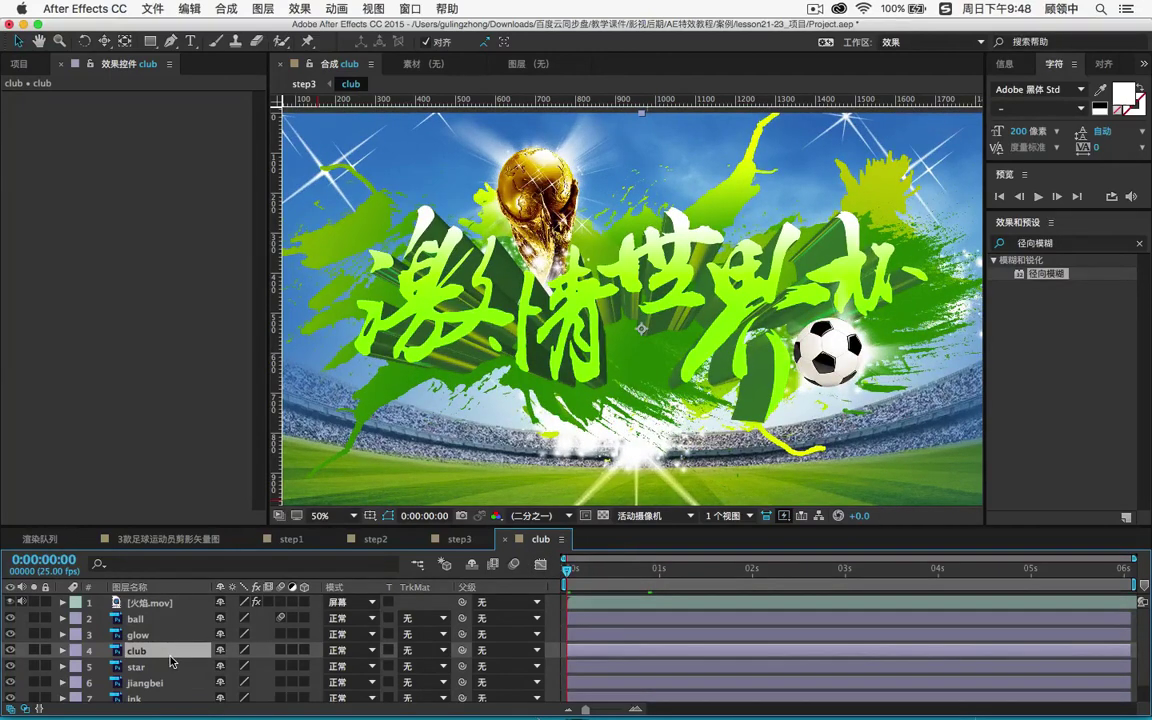
pyautogui.click(577, 575)
pyautogui.moveTo(577, 575); pyautogui.dragTo(573, 575)
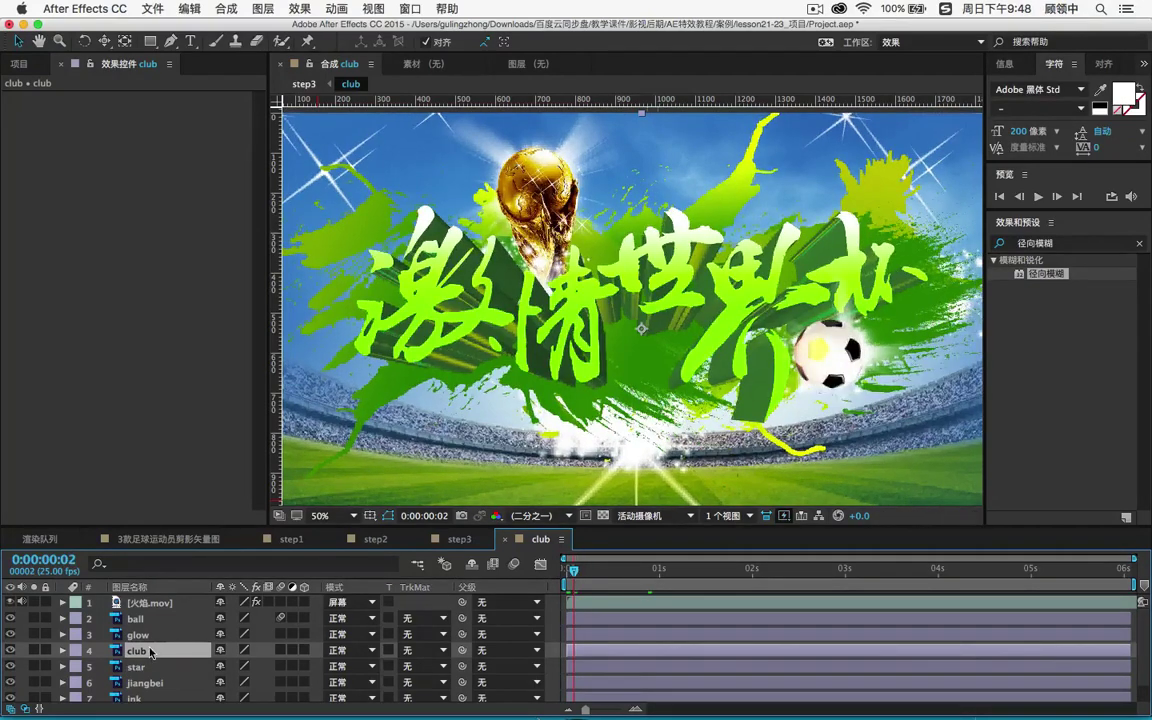
pyautogui.press('s')
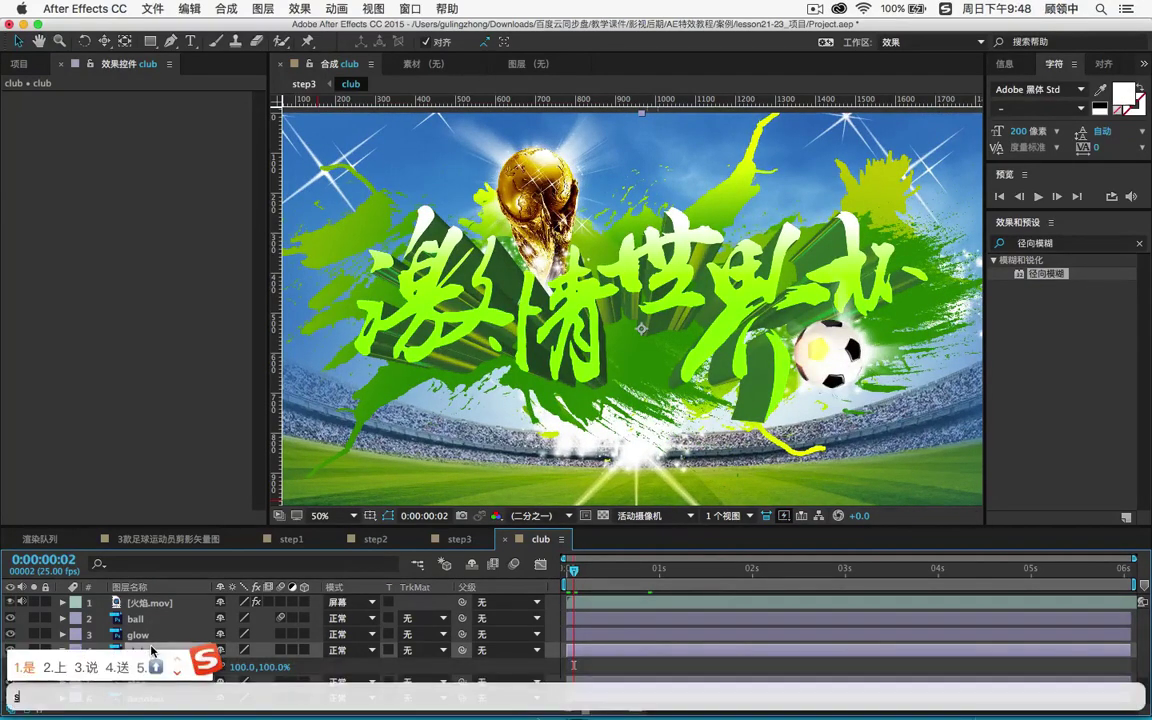
pyautogui.press('Escape')
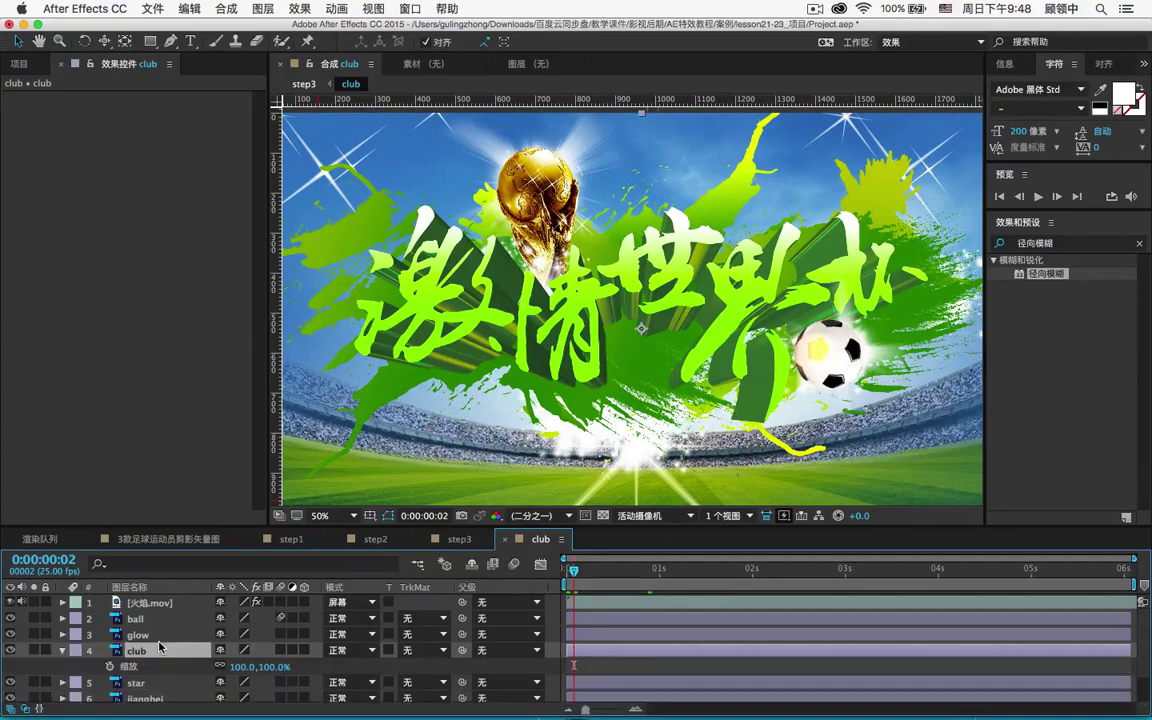
pyautogui.click(111, 666)
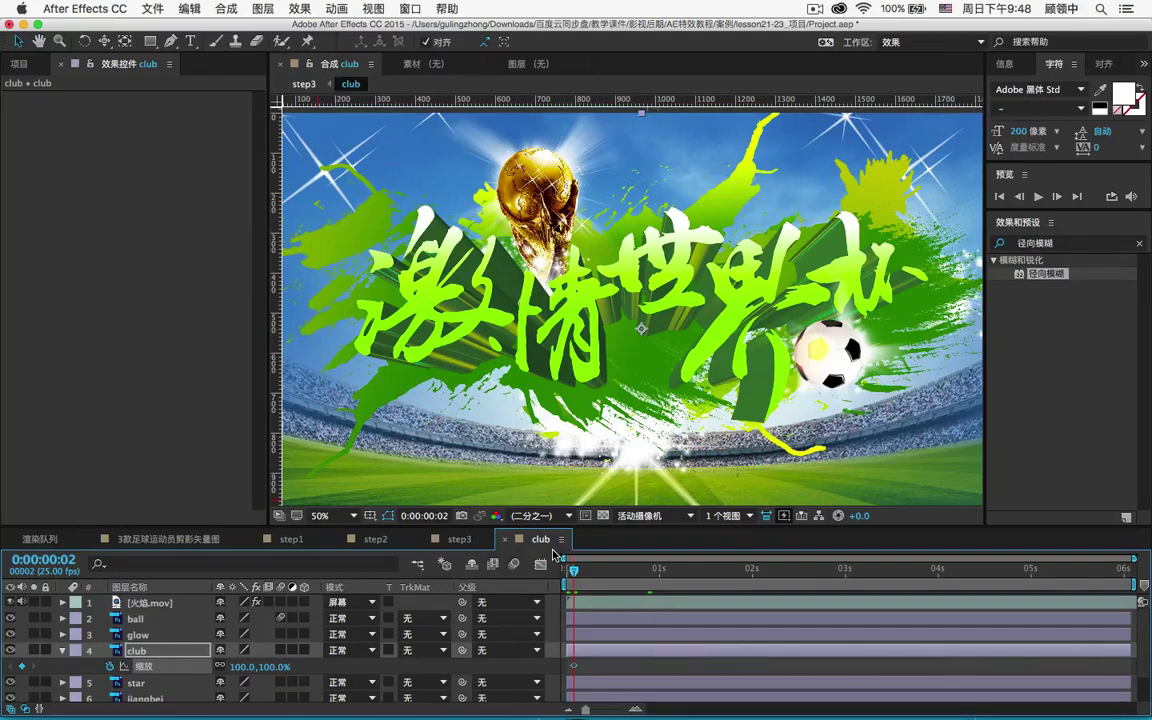
pyautogui.click(245, 667)
pyautogui.write('50')
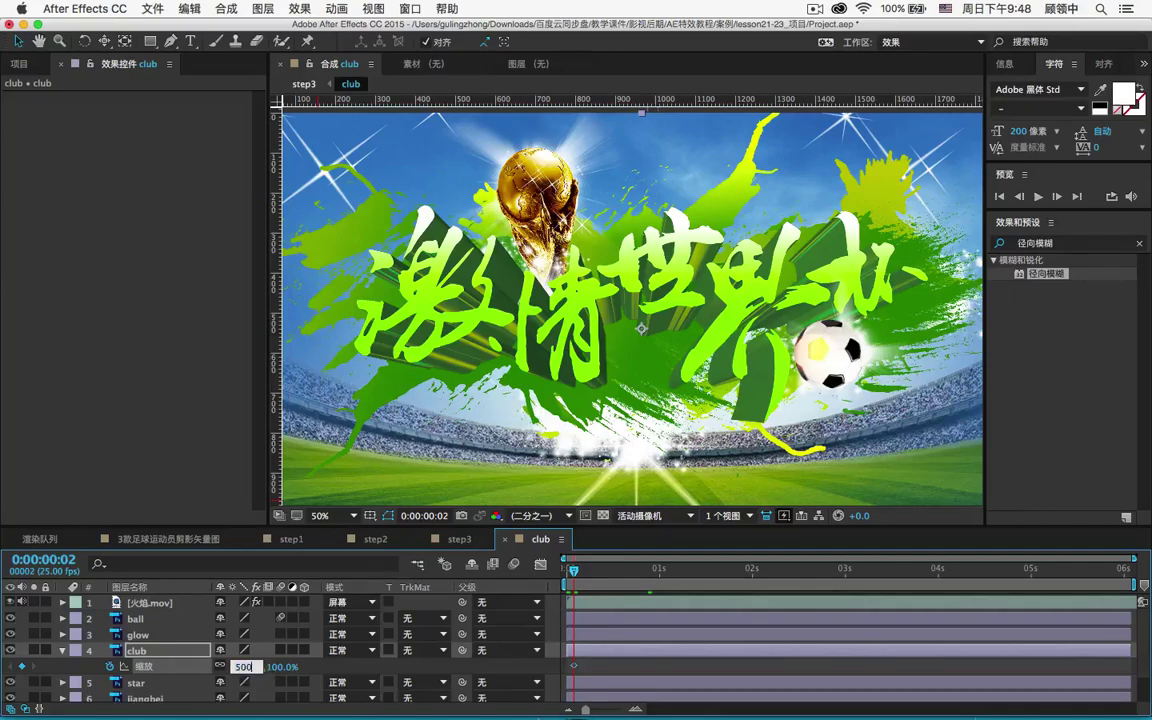
pyautogui.write('0')
pyautogui.press('Return')
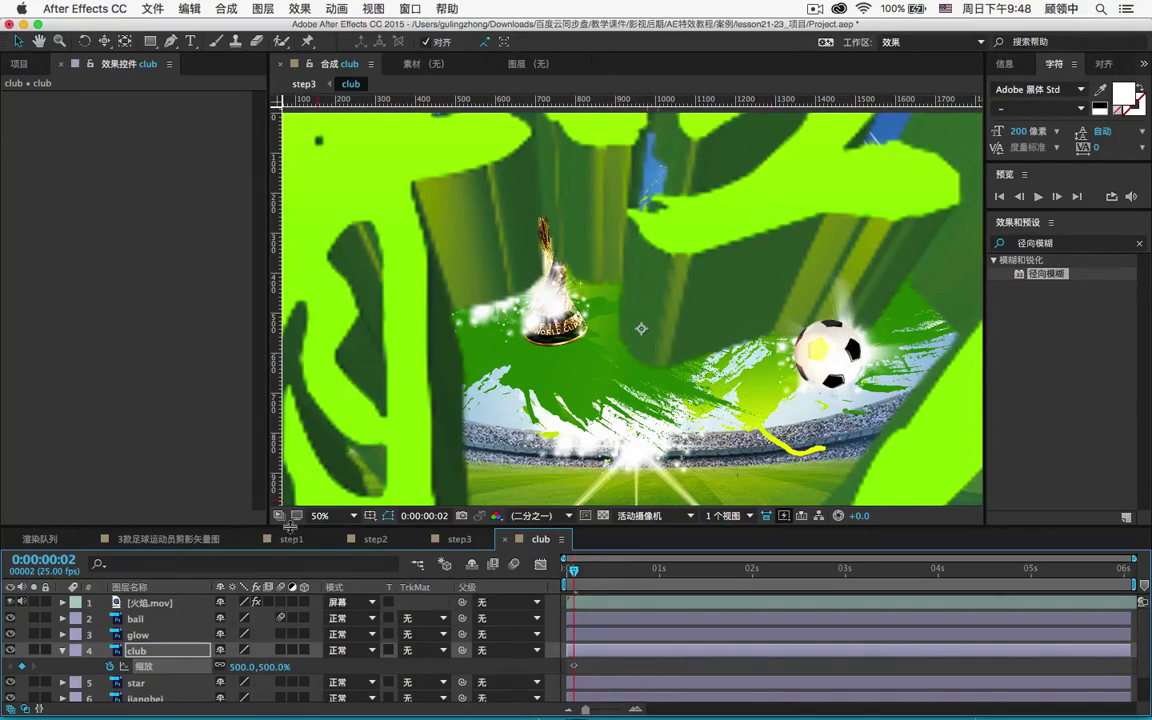
# Step: Enlarge the timeline area and delay the jiangbei trophy layer so it starts at about 2.6 seconds
pyautogui.moveTo(270, 528); pyautogui.dragTo(247, 392)
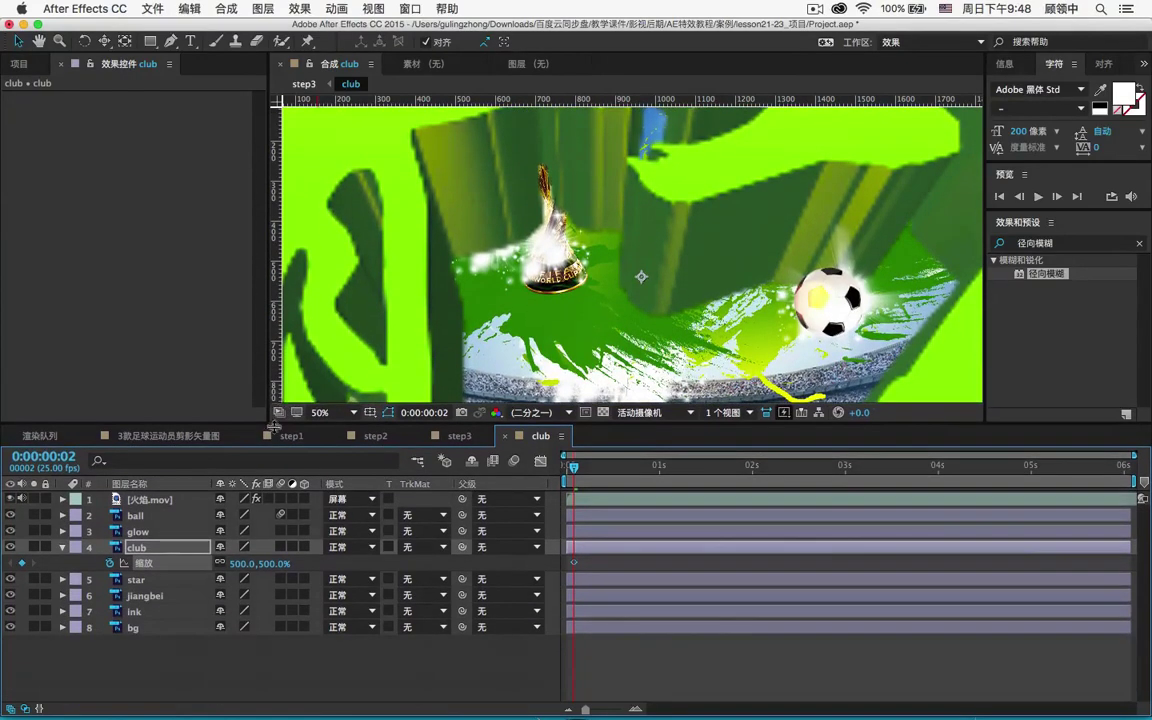
pyautogui.click(140, 582)
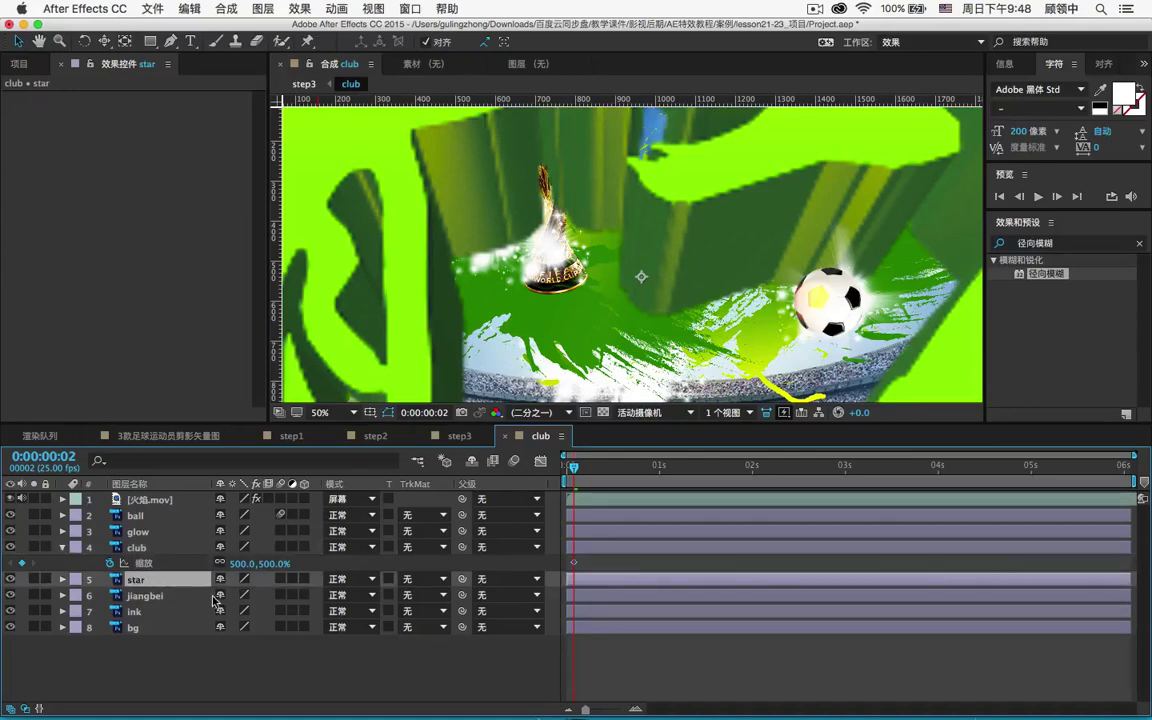
pyautogui.click(152, 597)
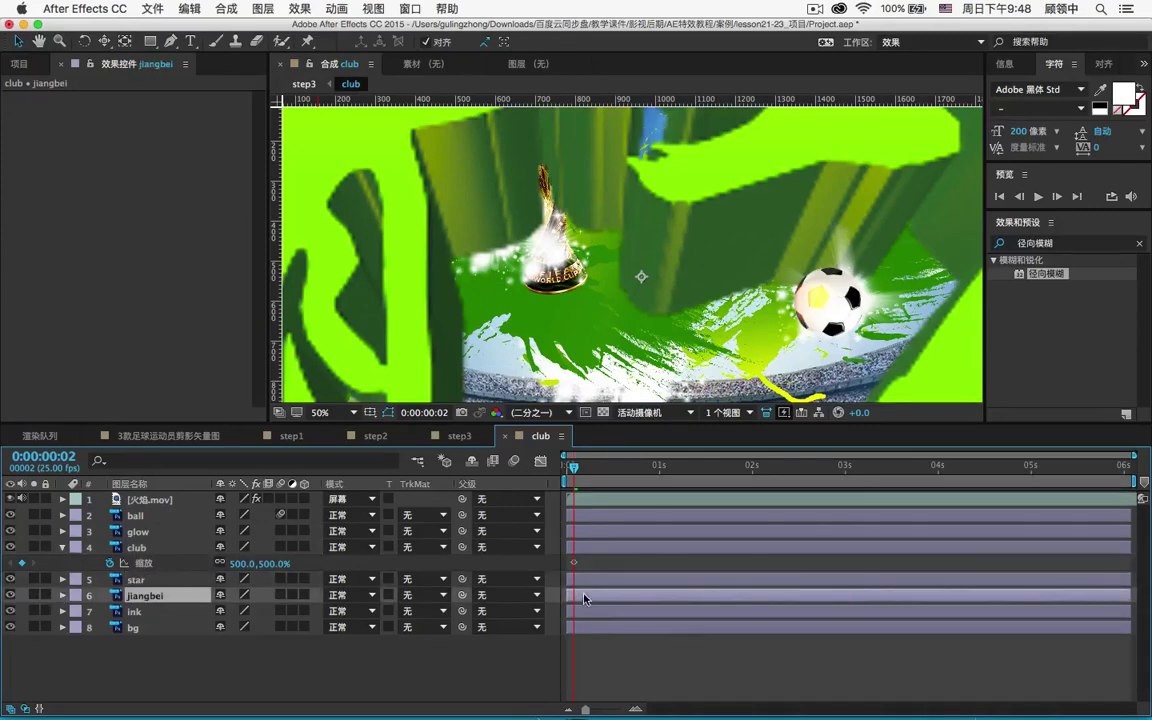
pyautogui.moveTo(586, 597); pyautogui.dragTo(818, 585)
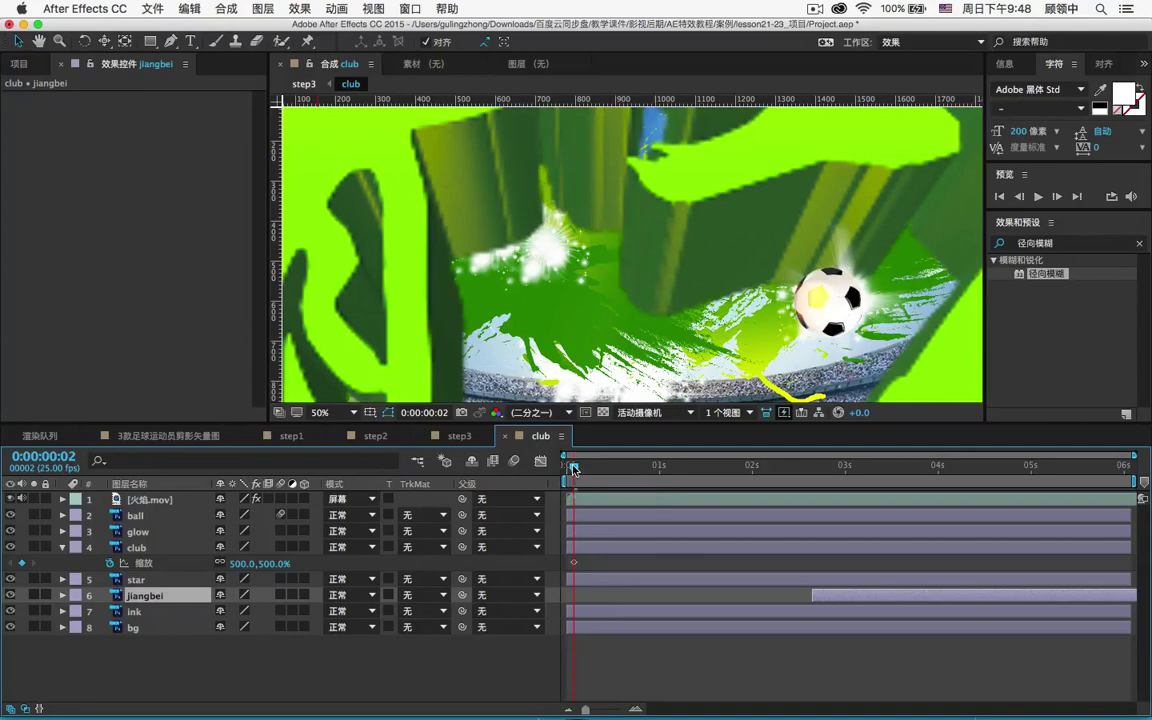
# Step: Add a 100% scale keyframe to the club title layer at 0:00:00:06
pyautogui.moveTo(574, 468); pyautogui.dragTo(589, 469)
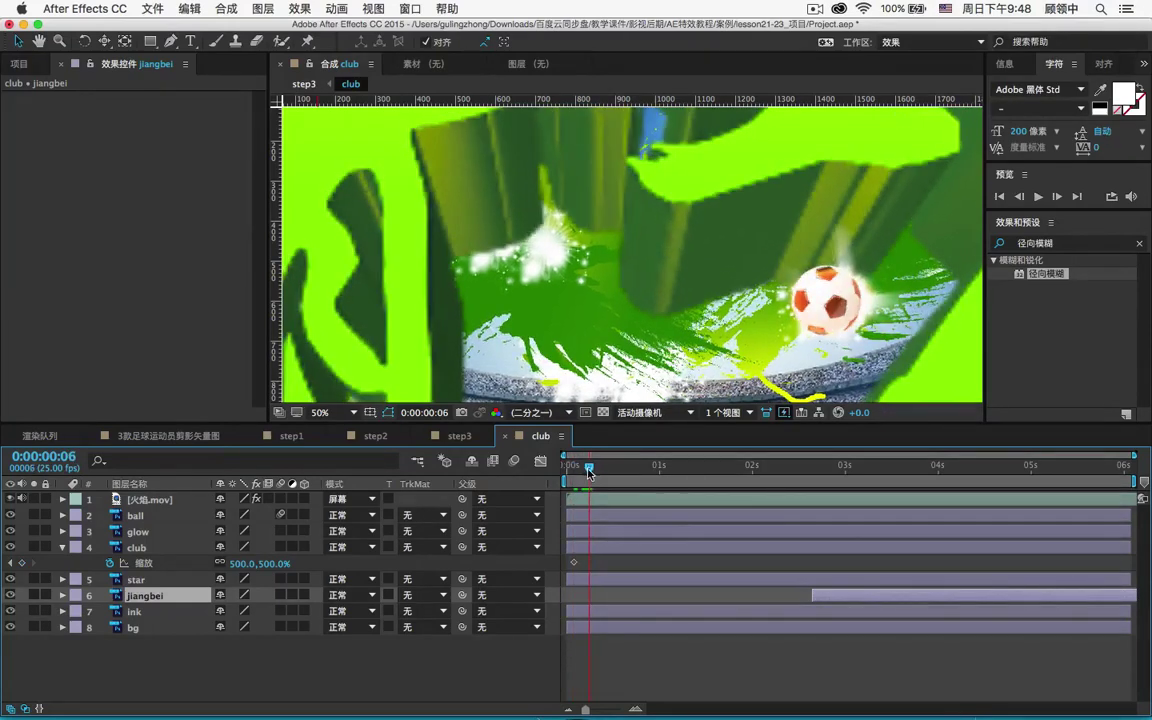
pyautogui.click(244, 563)
pyautogui.write('1')
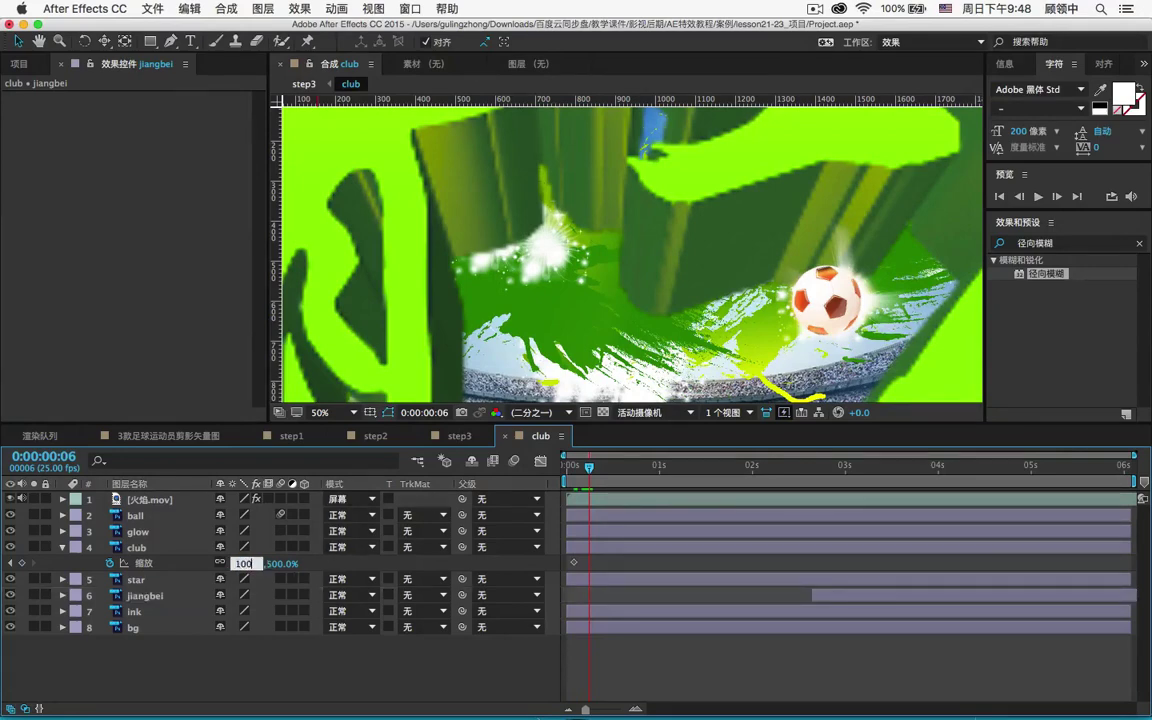
pyautogui.write('00')
pyautogui.press('Return')
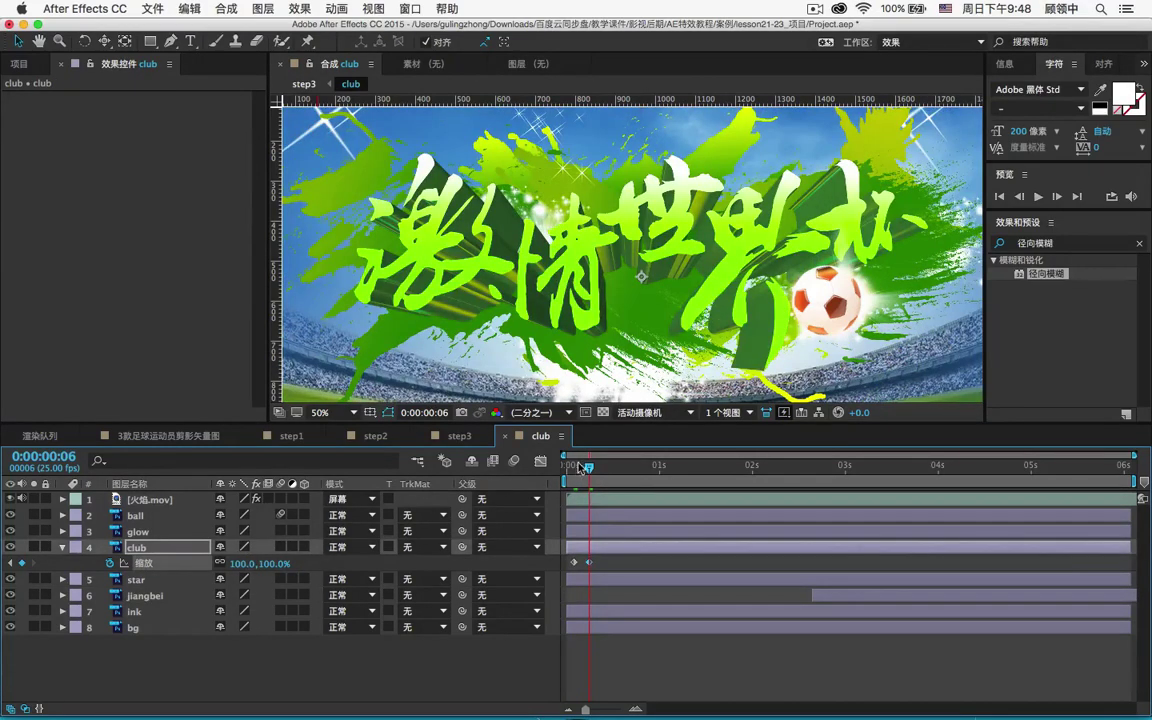
# Step: Add a 300% scale keyframe to the club title layer at 0:00:00:10
pyautogui.moveTo(589, 468)
pyautogui.mouseDown()
pyautogui.moveTo(571, 470)
pyautogui.moveTo(603, 469)
pyautogui.mouseUp()
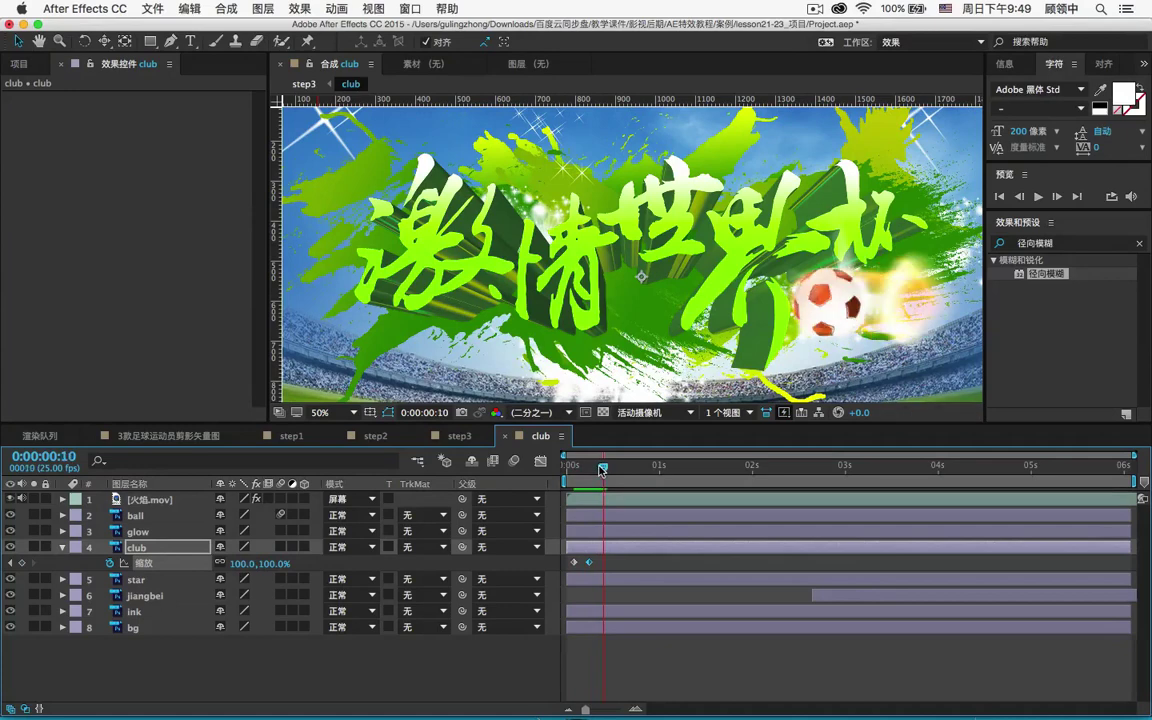
pyautogui.click(243, 563)
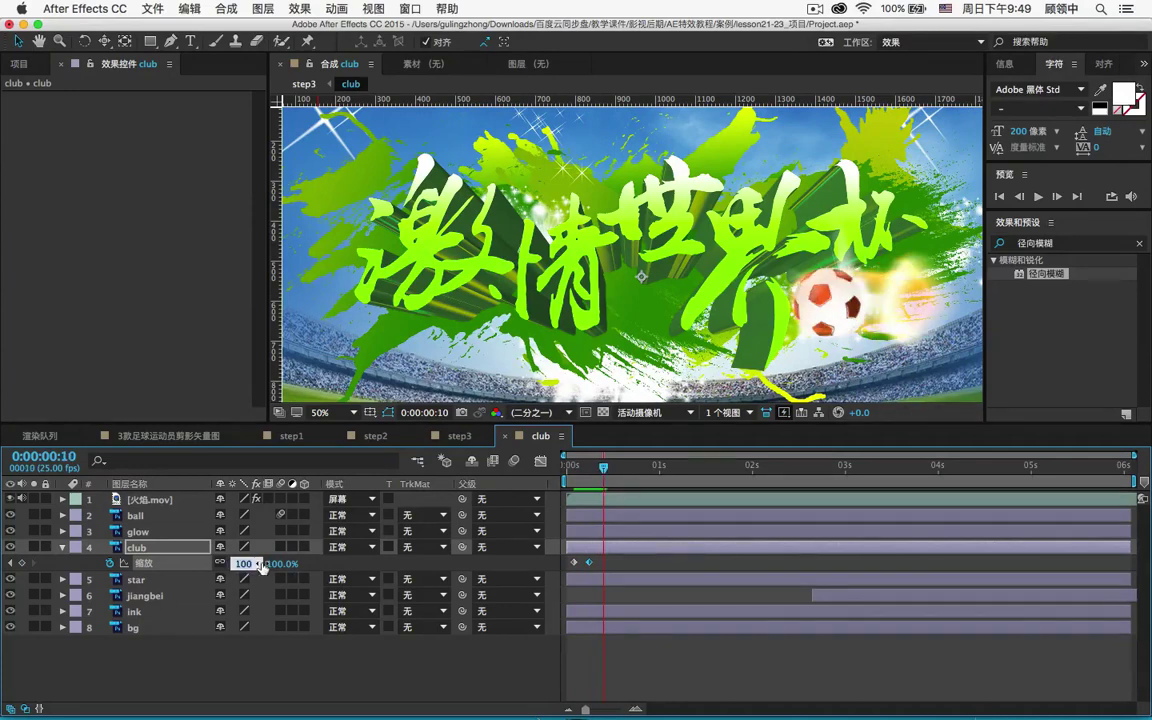
pyautogui.write('300')
pyautogui.press('Return')
# Step: Add a scale keyframe to the club title layer at 0:00:00:14, first 100%, and revise it to 80%
pyautogui.press('space')
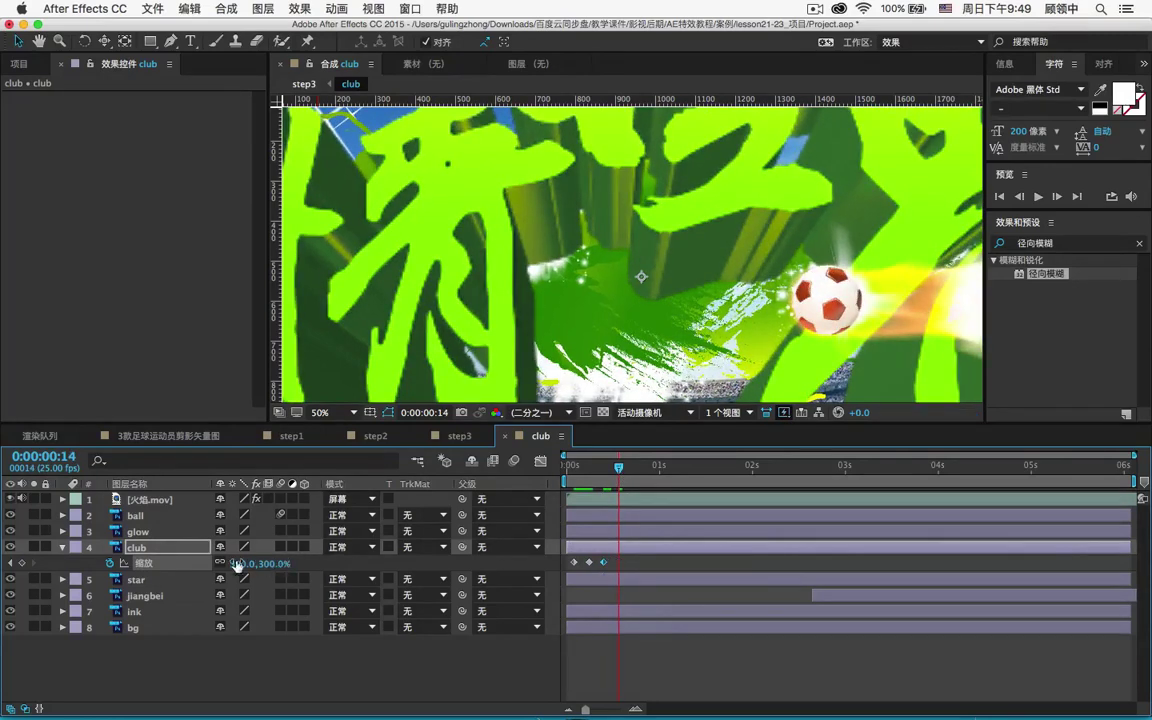
pyautogui.click(243, 563)
pyautogui.write('100')
pyautogui.press('Return')
pyautogui.click(627, 467)
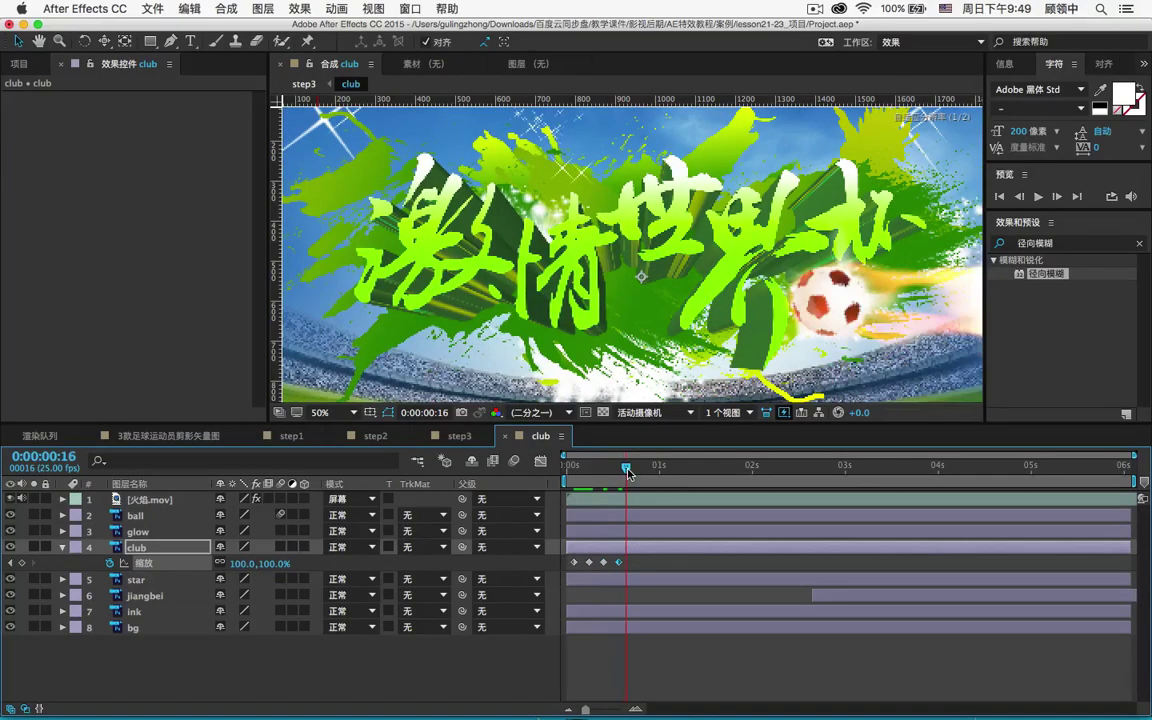
pyautogui.moveTo(627, 470); pyautogui.dragTo(622, 472)
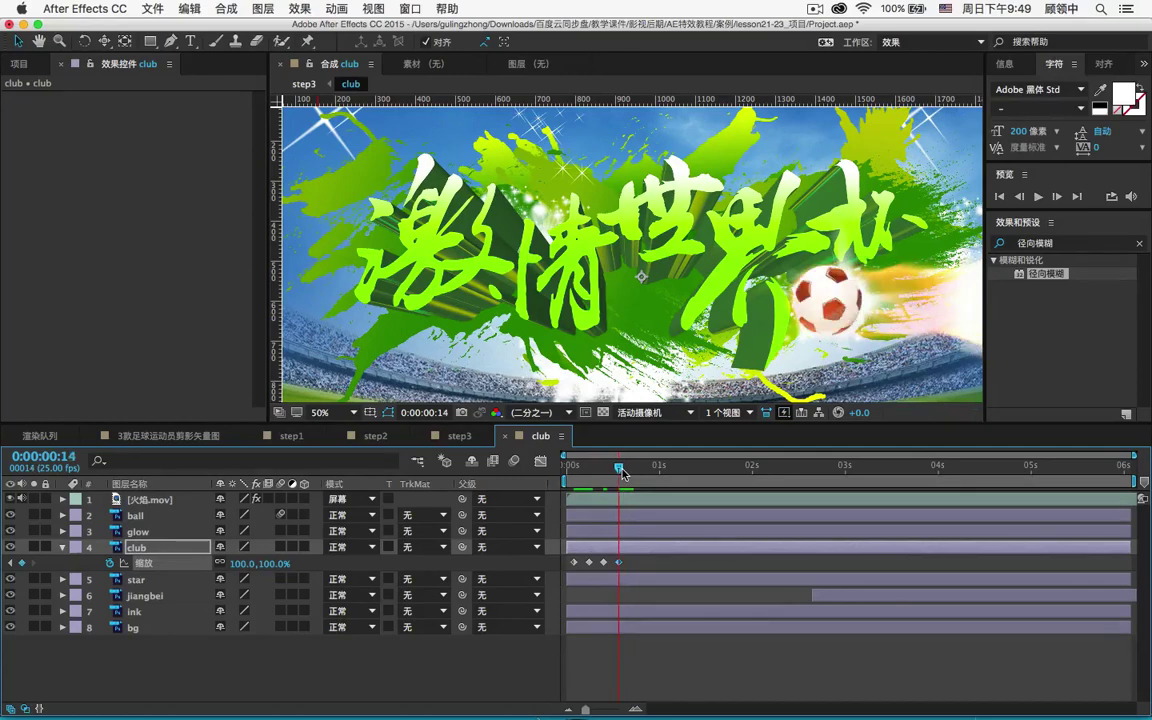
pyautogui.click(284, 563)
pyautogui.write('80')
pyautogui.press('Return')
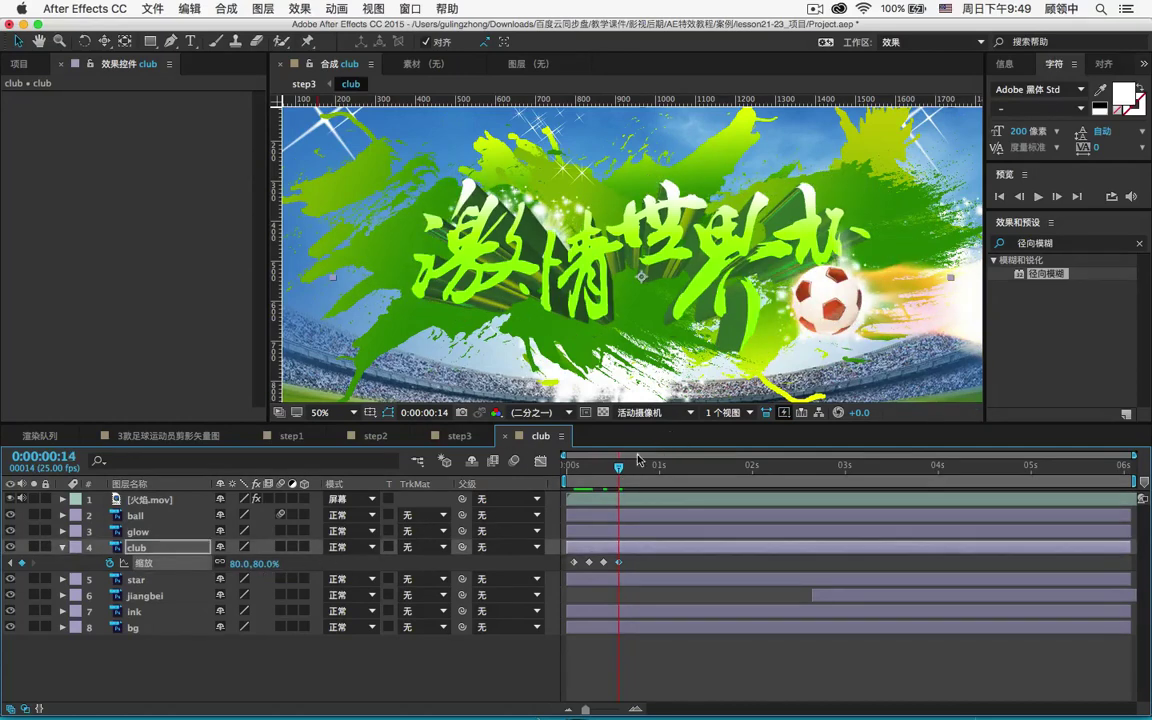
# Step: Return to the keyframe at 0:00:00:06 and set the club title layer's scale to 60%
pyautogui.click(591, 476)
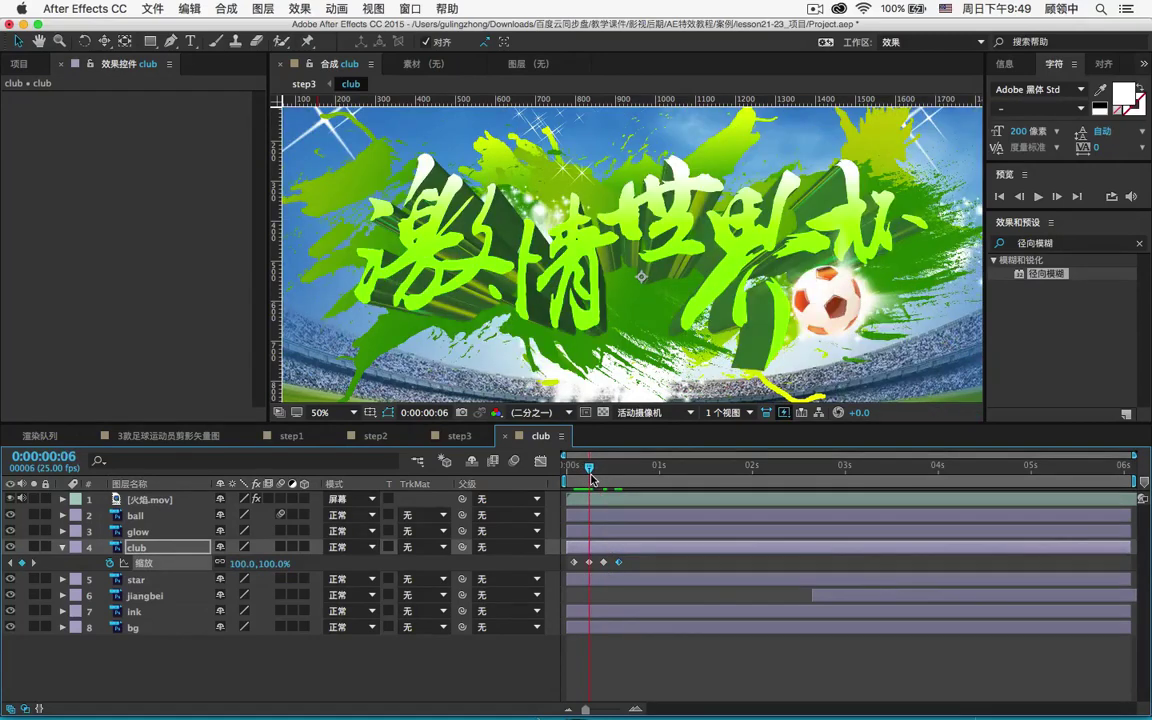
pyautogui.click(273, 563)
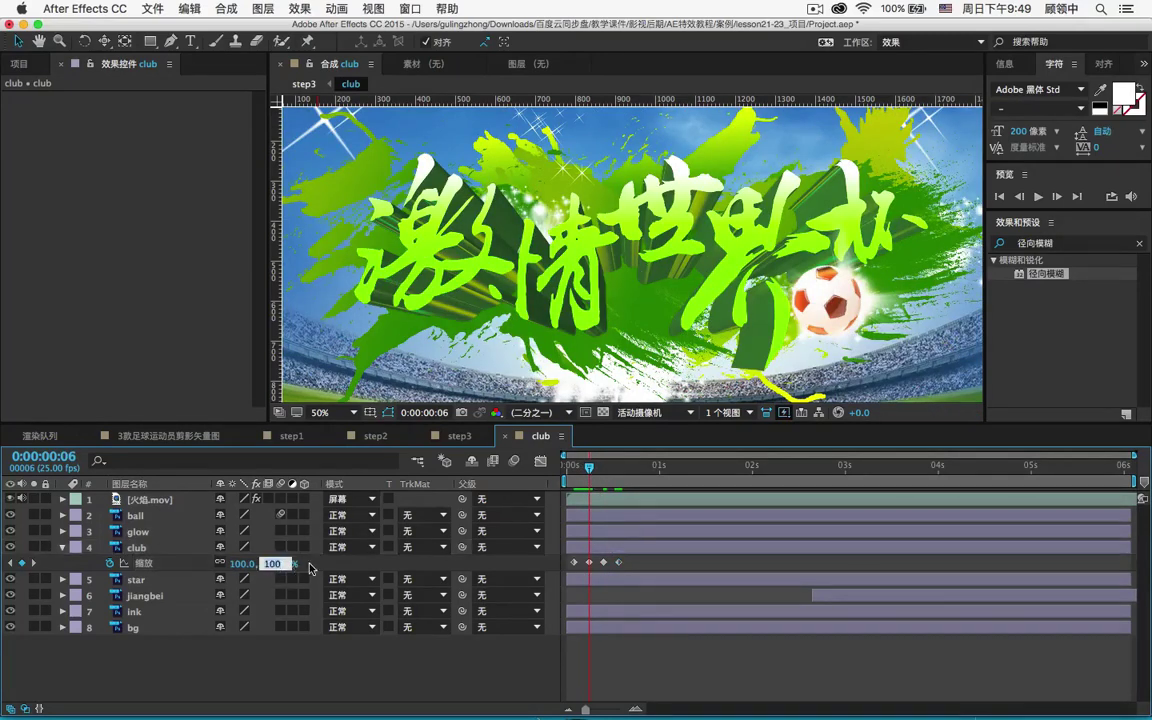
pyautogui.write('60')
pyautogui.press('Return')
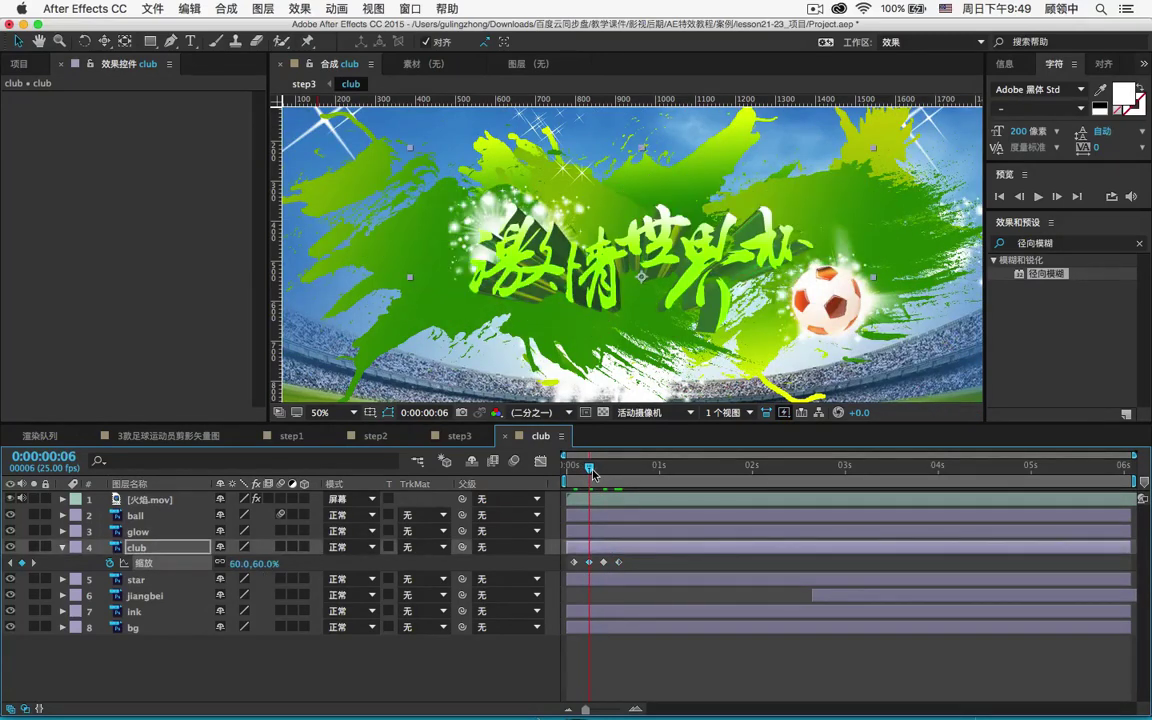
# Step: Add a 150% scale keyframe to the club title layer at 0:00:00:18
pyautogui.moveTo(592, 473); pyautogui.dragTo(639, 479)
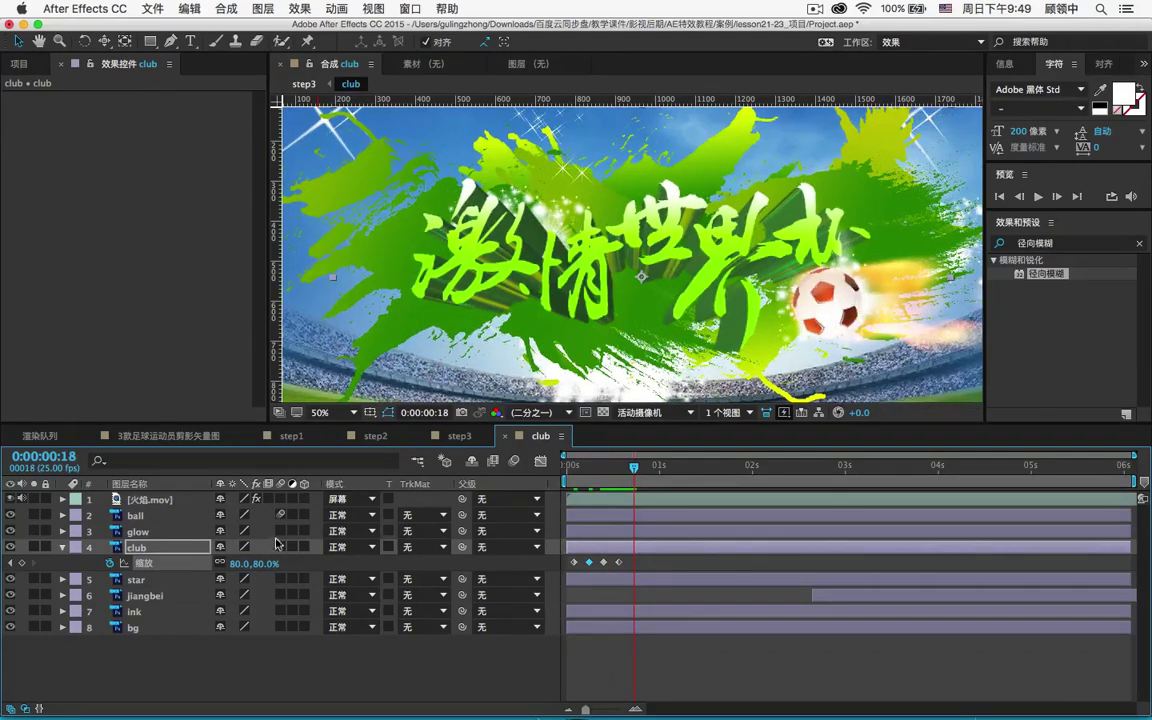
pyautogui.click(240, 563)
pyautogui.write('1')
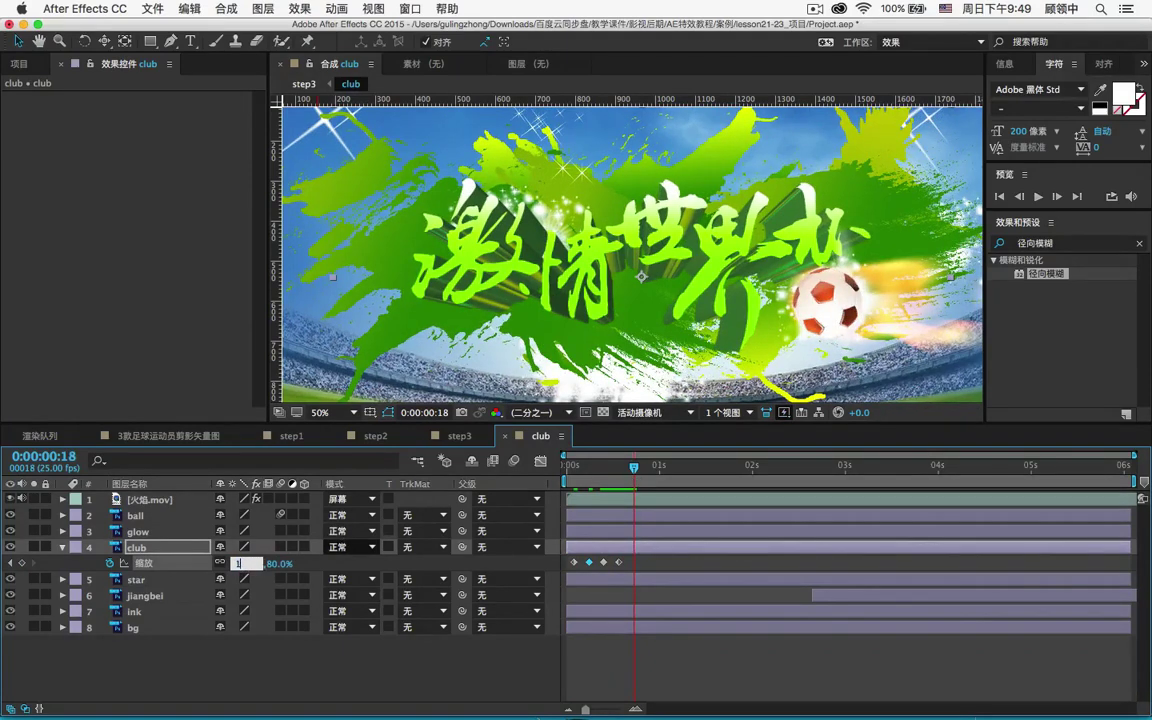
pyautogui.write('50.0,150.0')
pyautogui.press('Return')
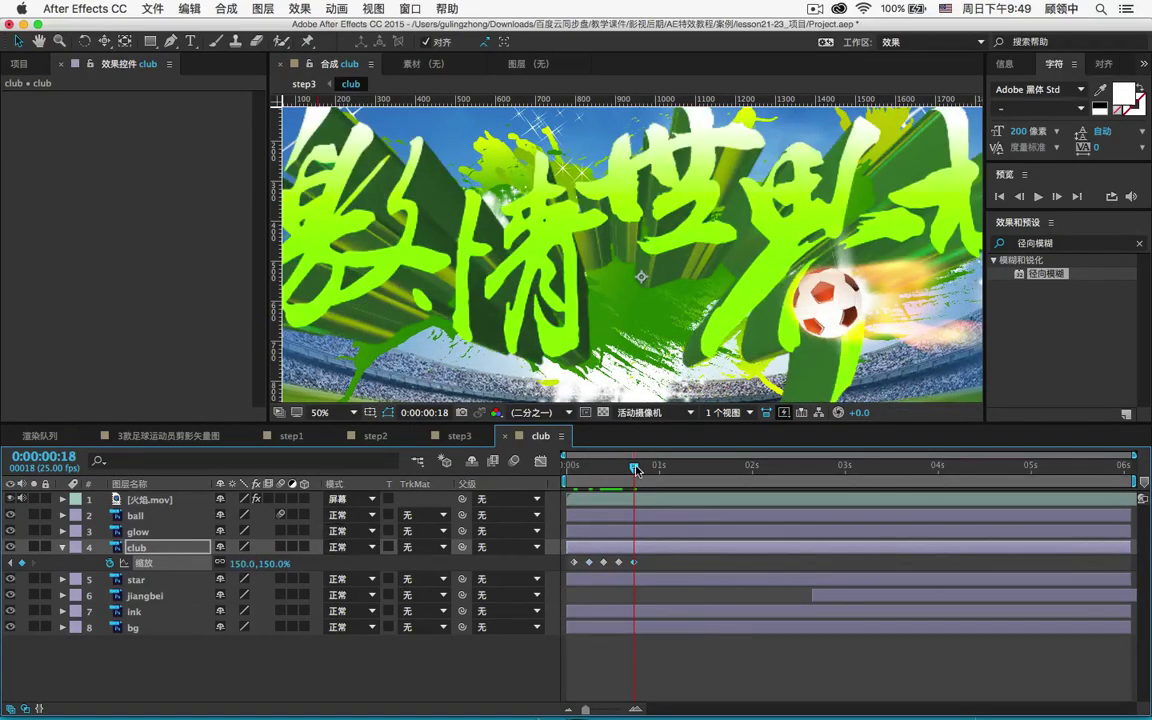
# Step: Add a 90% scale keyframe to the club title layer at 0:00:00:22
pyautogui.moveTo(636, 470); pyautogui.dragTo(648, 470)
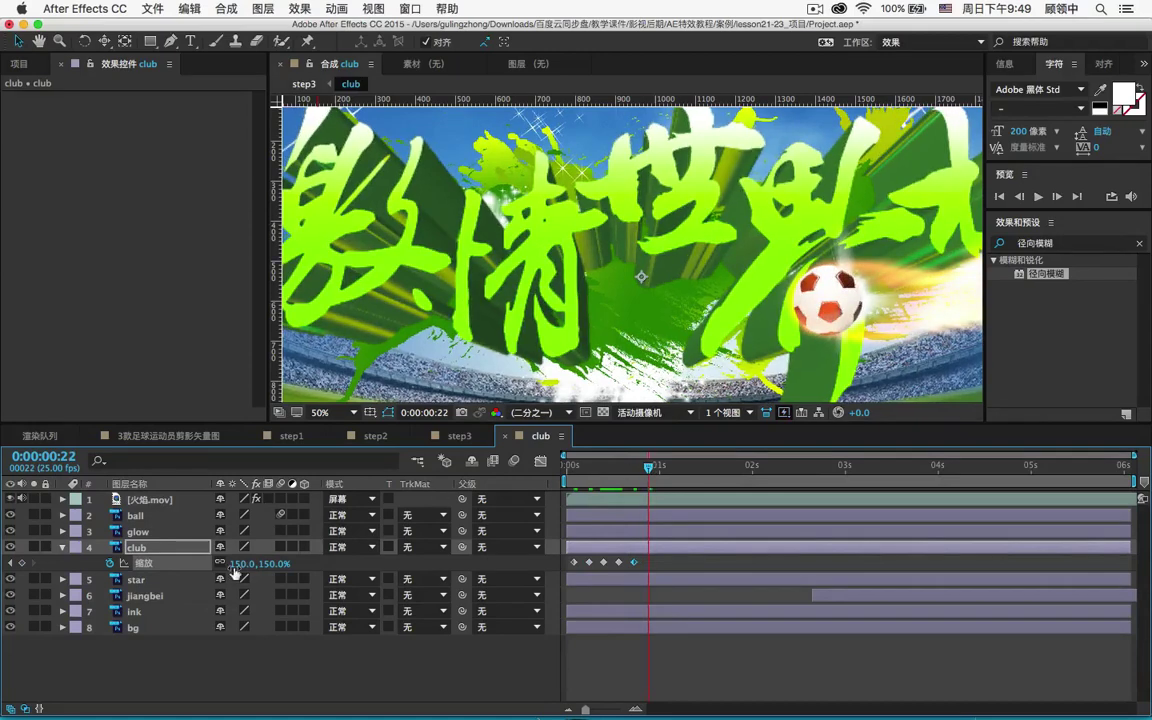
pyautogui.click(236, 566)
pyautogui.write('90')
pyautogui.press('Return')
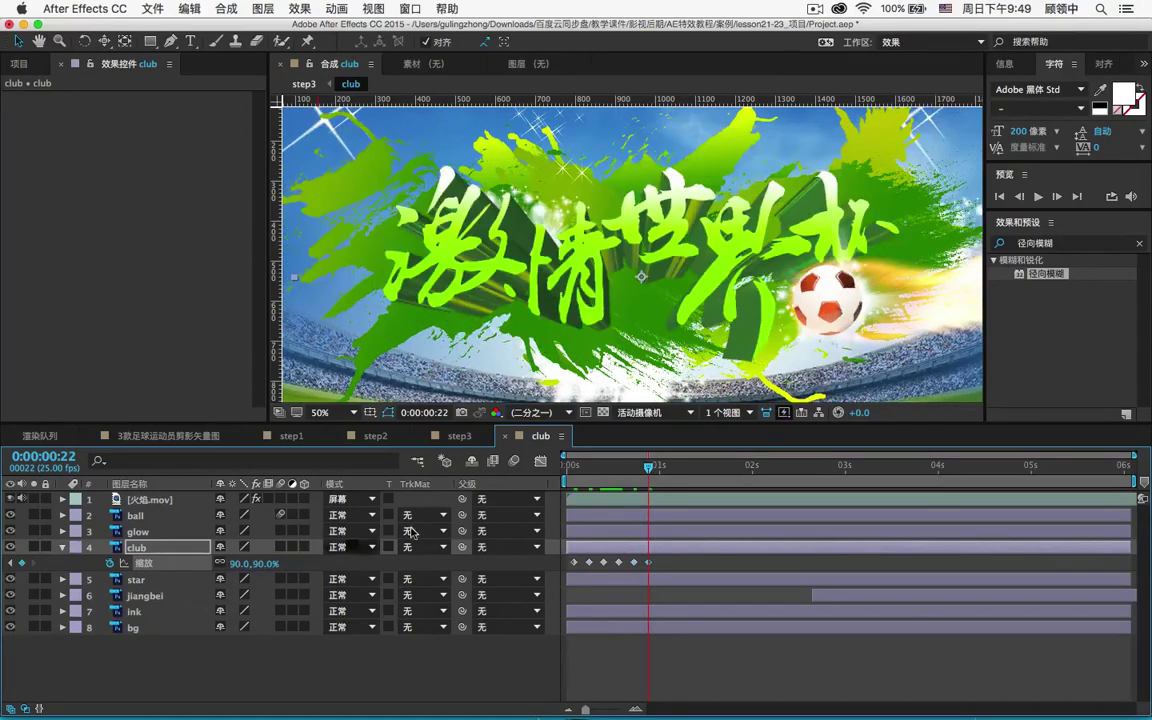
# Step: Add a final 100% scale keyframe to the club title layer at 0:00:01:01
pyautogui.moveTo(654, 470); pyautogui.dragTo(664, 470)
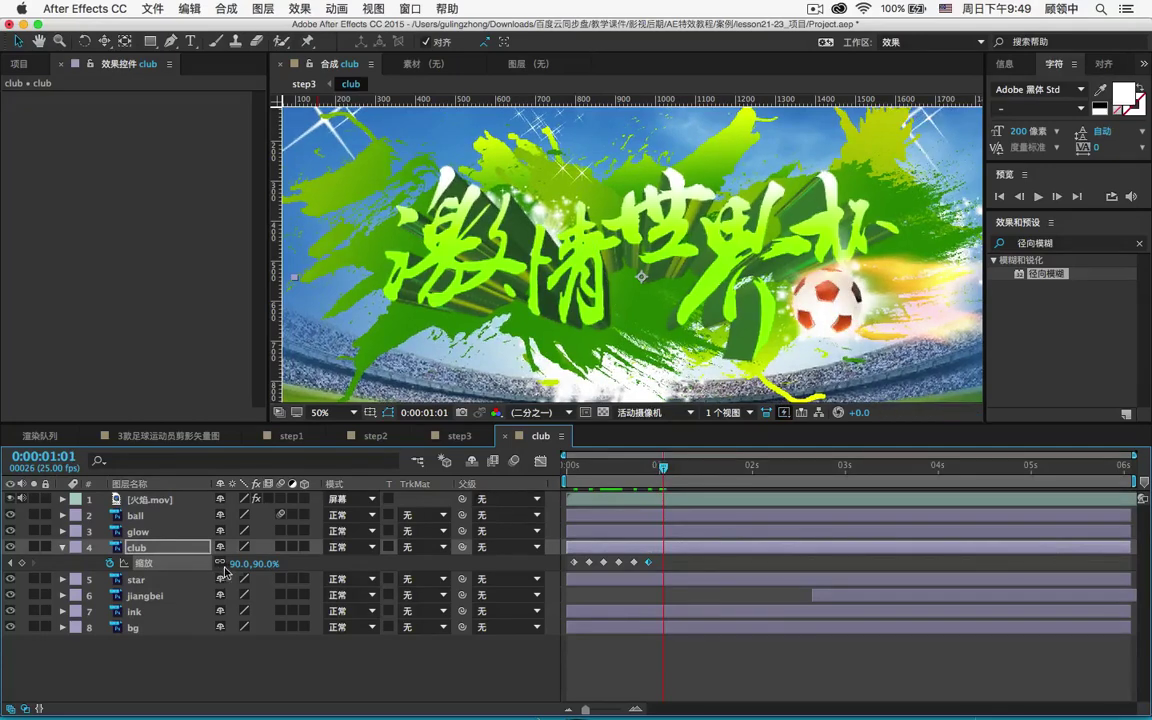
pyautogui.click(241, 563)
pyautogui.write('100')
pyautogui.press('Return')
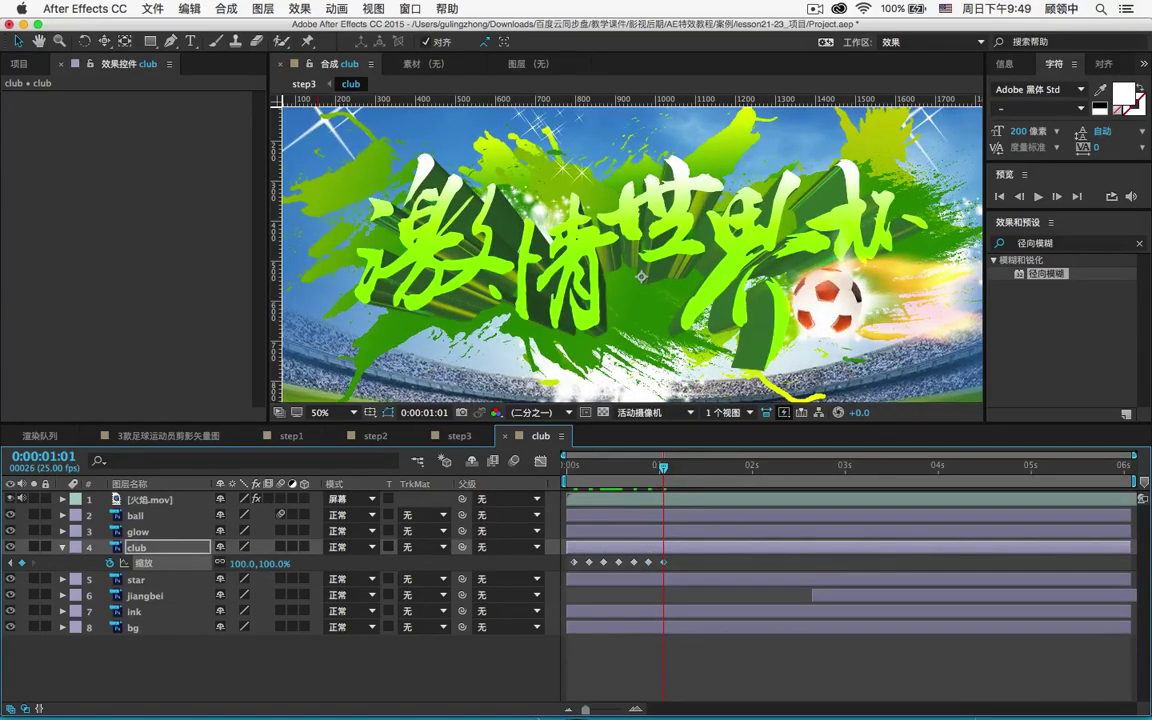
# Step: Preview the title's scale bounce from the start, with the work area ending at about 0:00:01:09
pyautogui.press('Home')
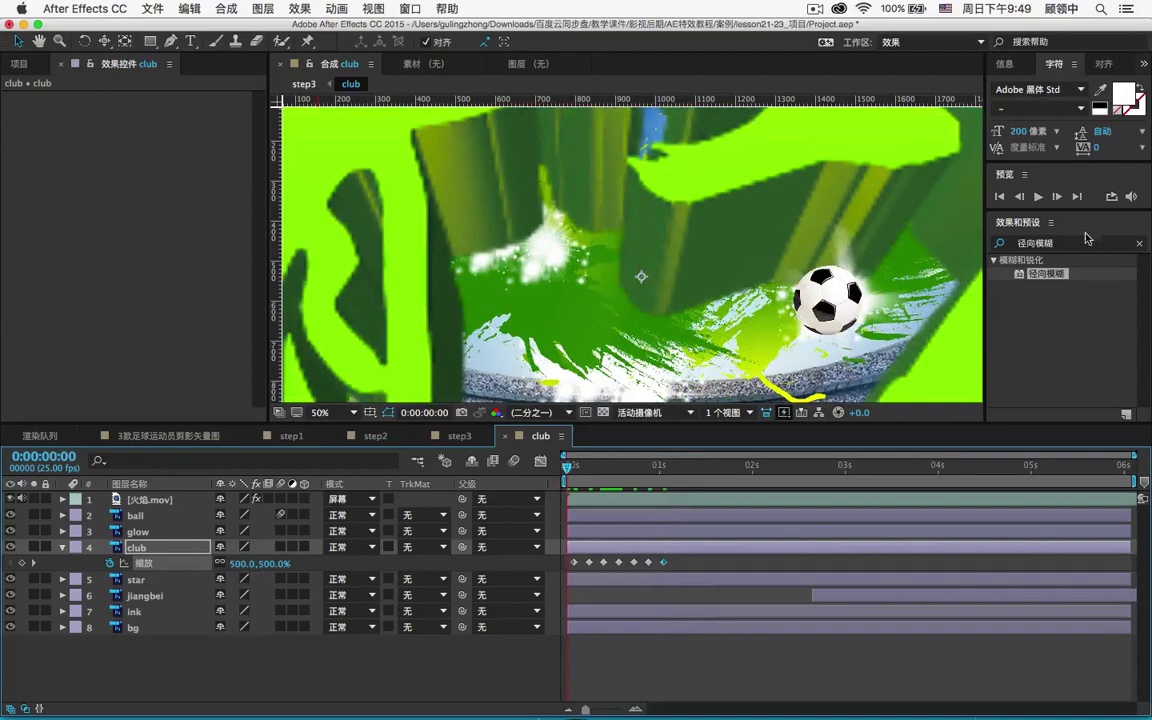
pyautogui.click(1036, 197)
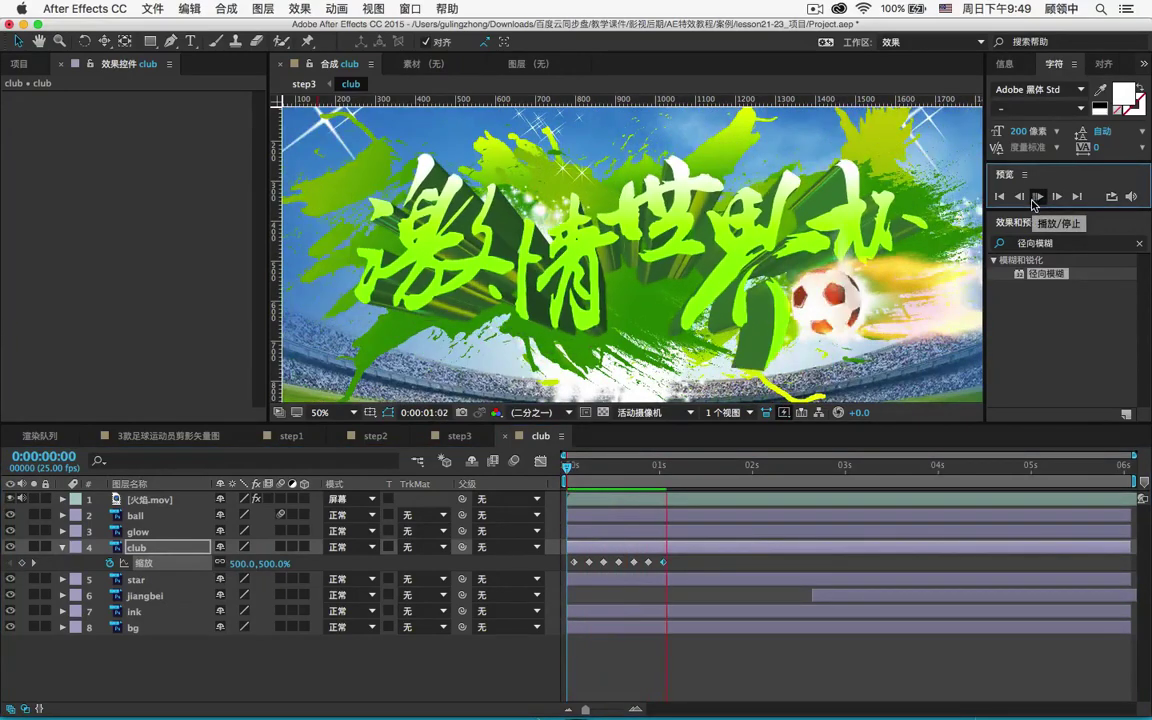
pyautogui.click(691, 465)
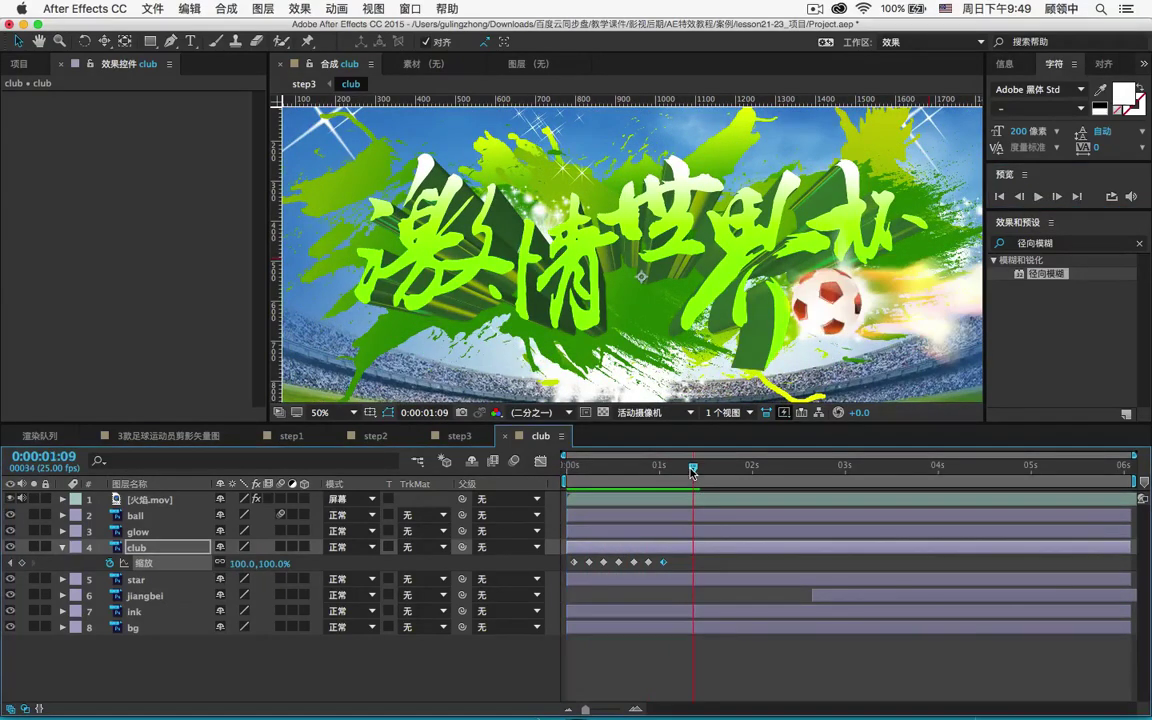
pyautogui.press('Home')
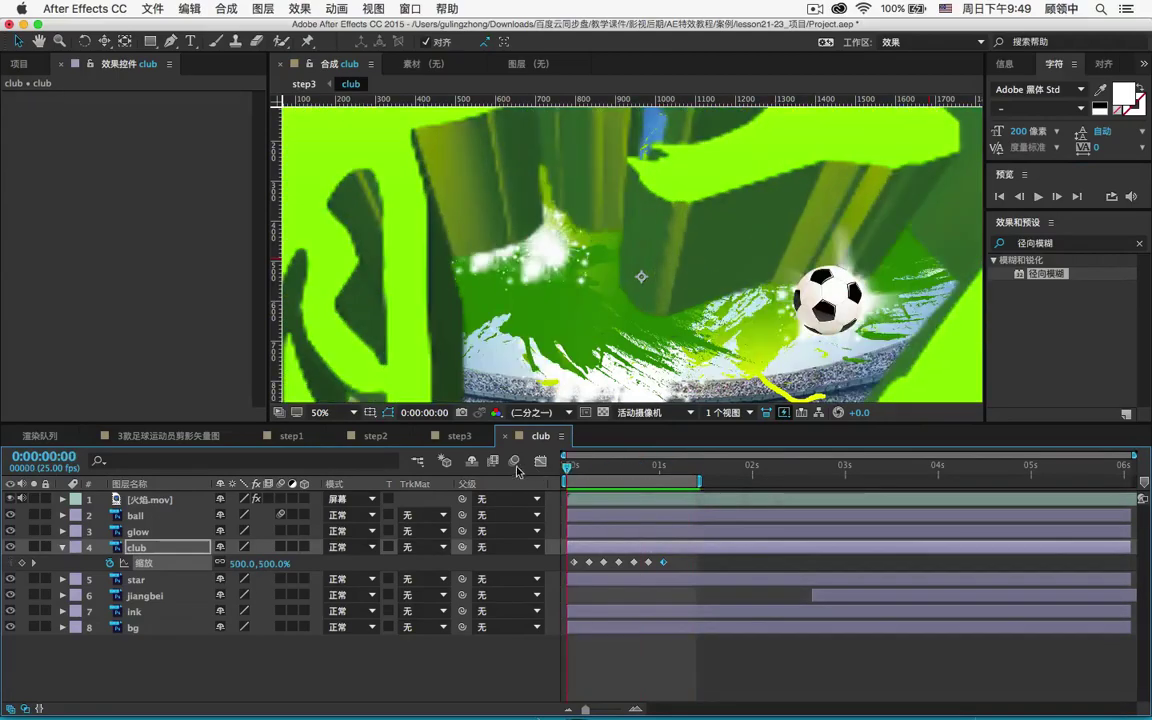
pyautogui.click(1037, 197)
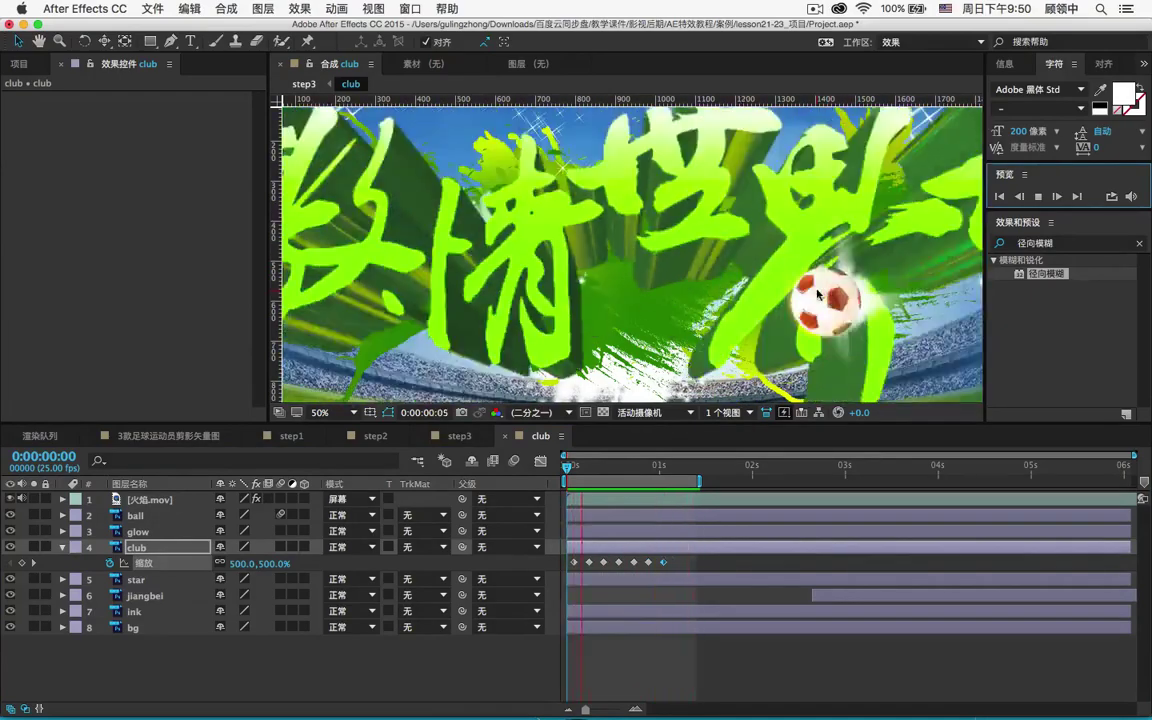
pyautogui.click(569, 468)
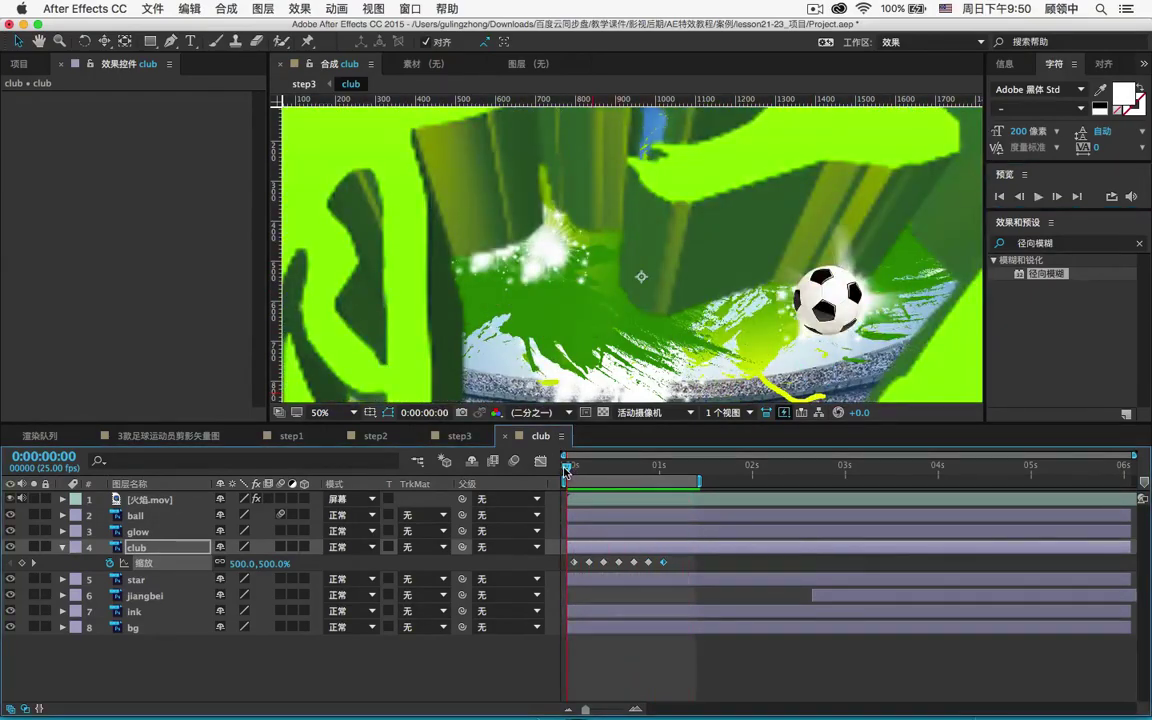
pyautogui.moveTo(566, 467); pyautogui.dragTo(654, 470)
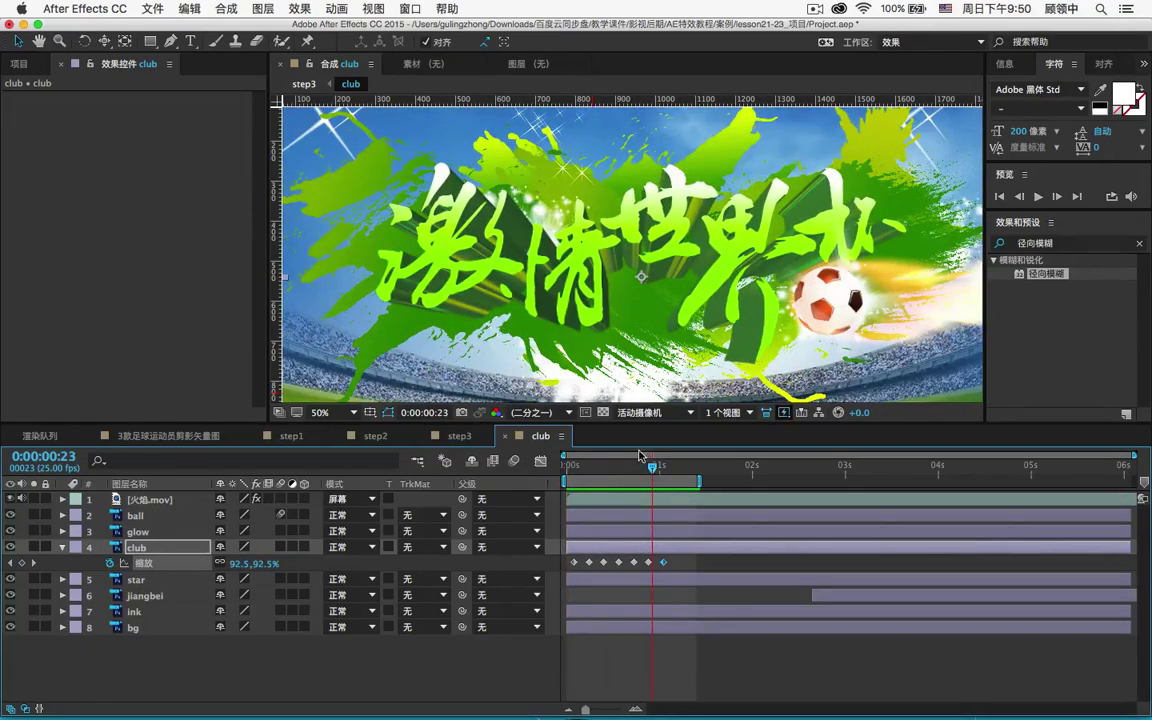
# Step: Hide and show the ink layer to check which part of the artwork it covers
pyautogui.click(157, 580)
pyautogui.click(150, 532)
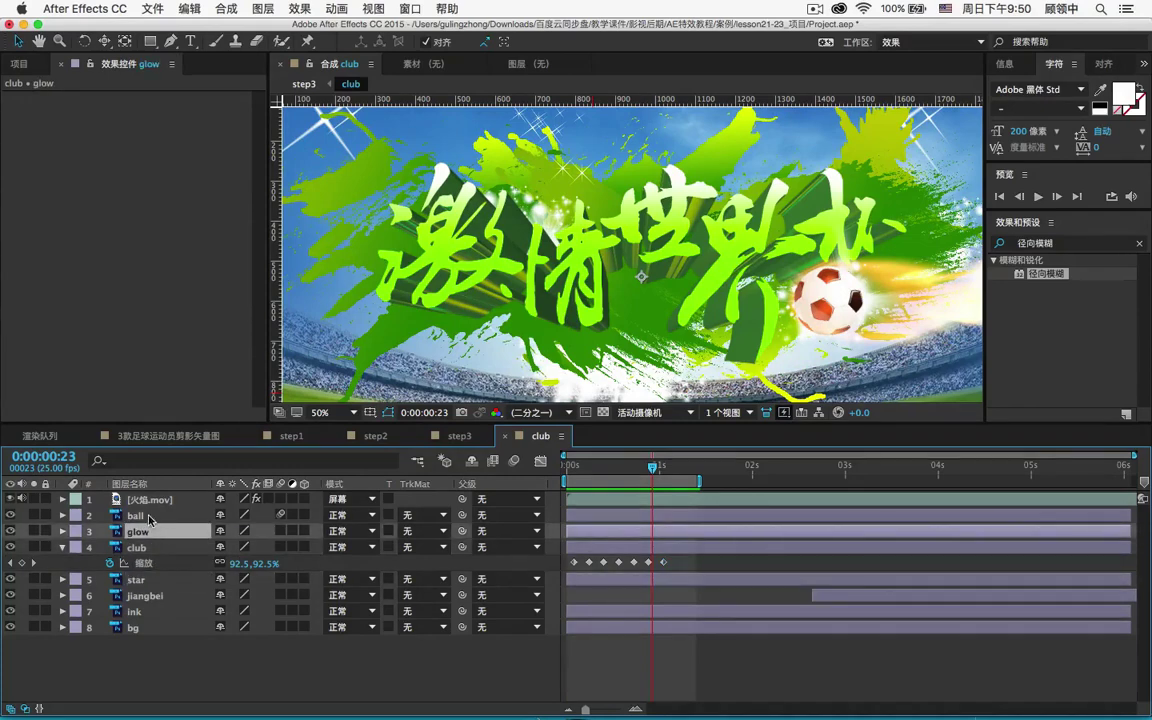
pyautogui.click(145, 517)
pyautogui.click(134, 611)
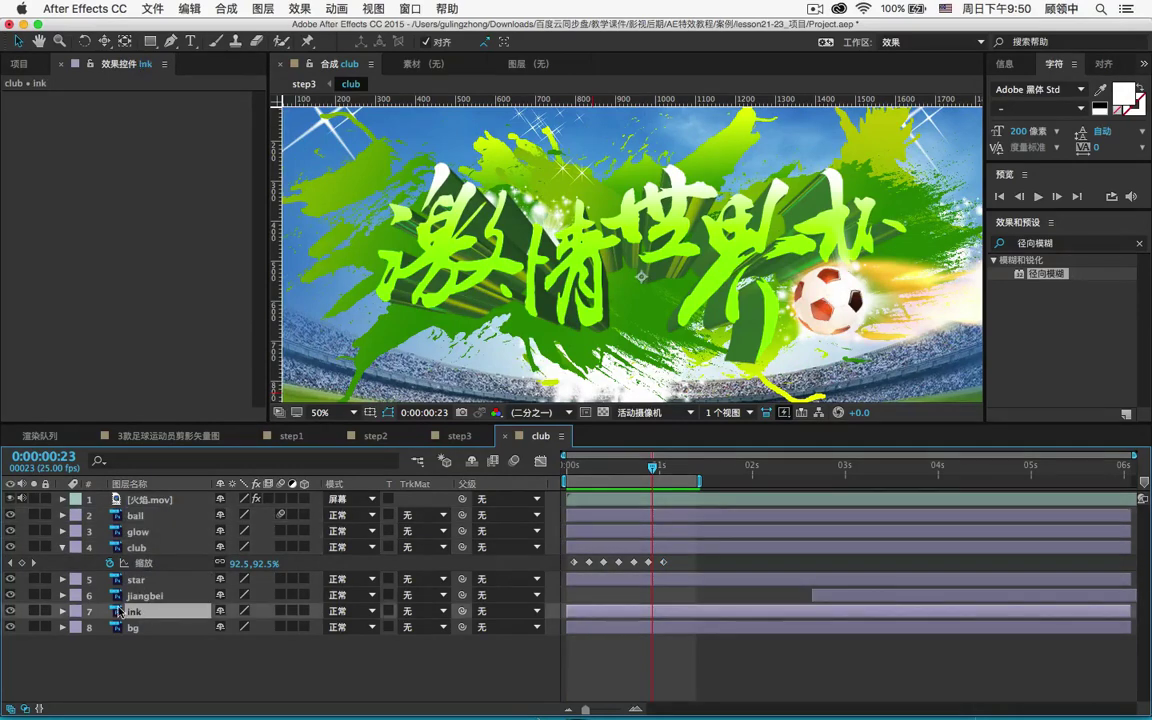
pyautogui.click(10, 611)
pyautogui.click(10, 611)
pyautogui.click(10, 611)
pyautogui.click(10, 611)
# Step: Link the ink layer's scale to the club layer's scale with an expression and check it across the animation
pyautogui.press('p')
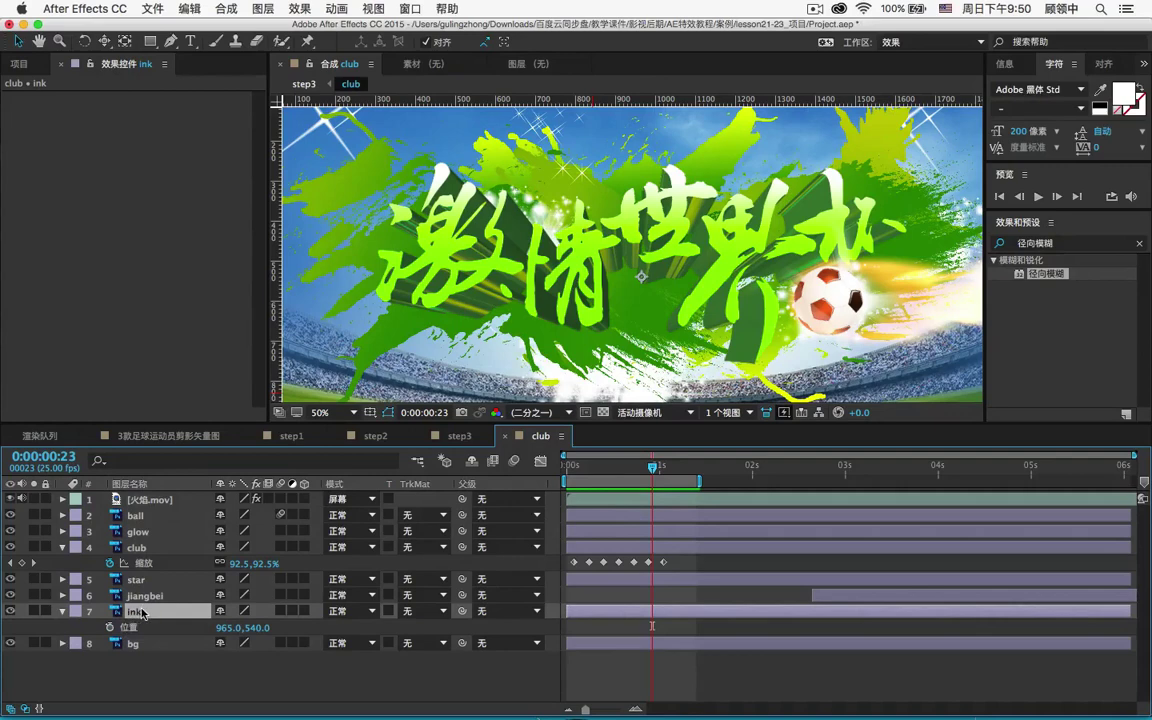
pyautogui.press('s')
pyautogui.keyDown('alt'); pyautogui.click(110, 627); pyautogui.keyUp('alt')
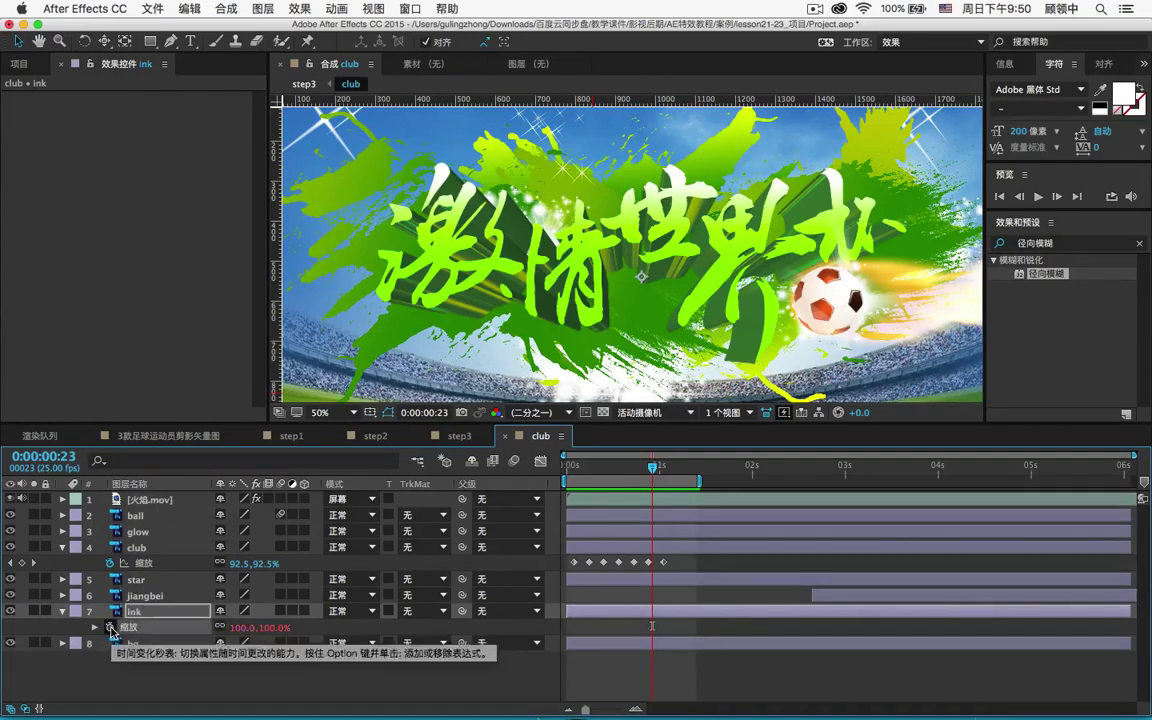
pyautogui.moveTo(260, 641); pyautogui.dragTo(160, 565)
pyautogui.moveTo(579, 467); pyautogui.dragTo(666, 467)
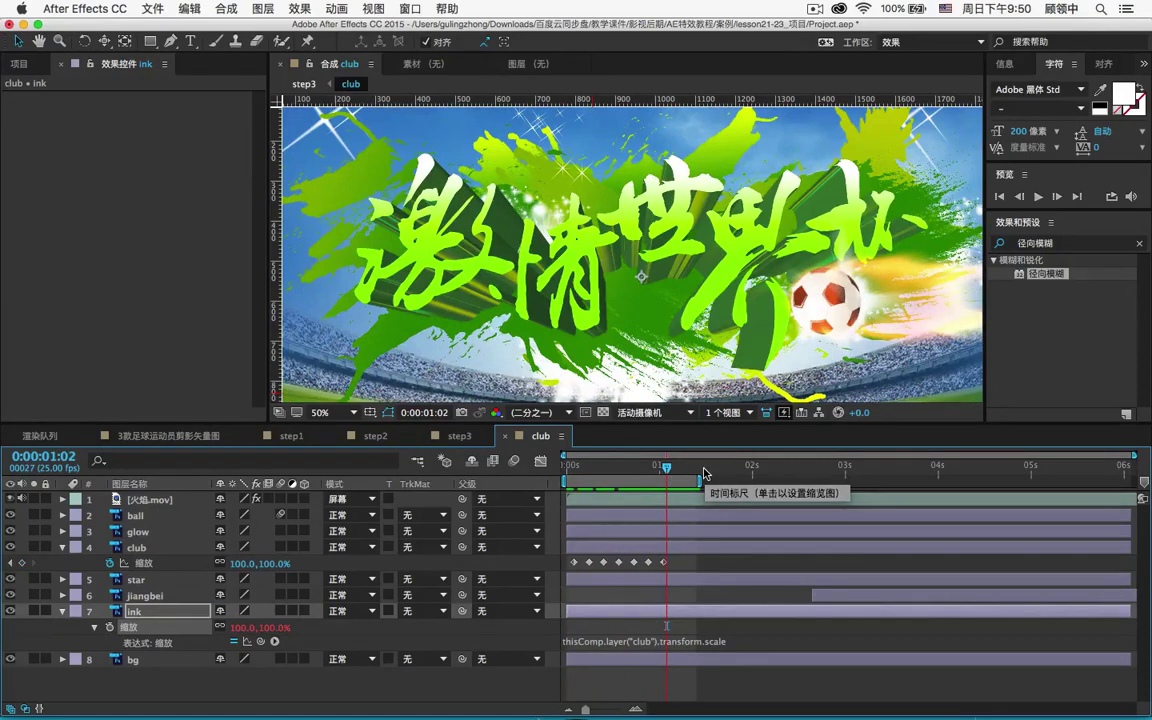
# Step: Try parenting the 火焰.mov and ball layers to the club layer and check how they scale over time
pyautogui.click(174, 518)
pyautogui.click(175, 501)
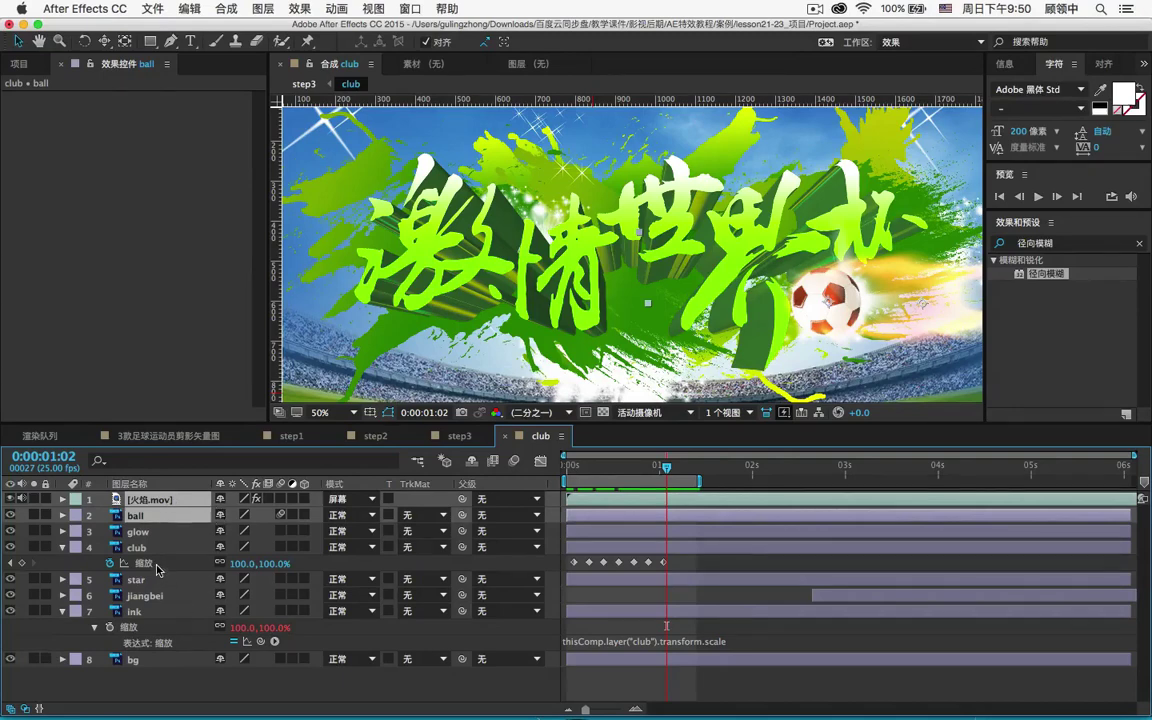
pyautogui.press('s')
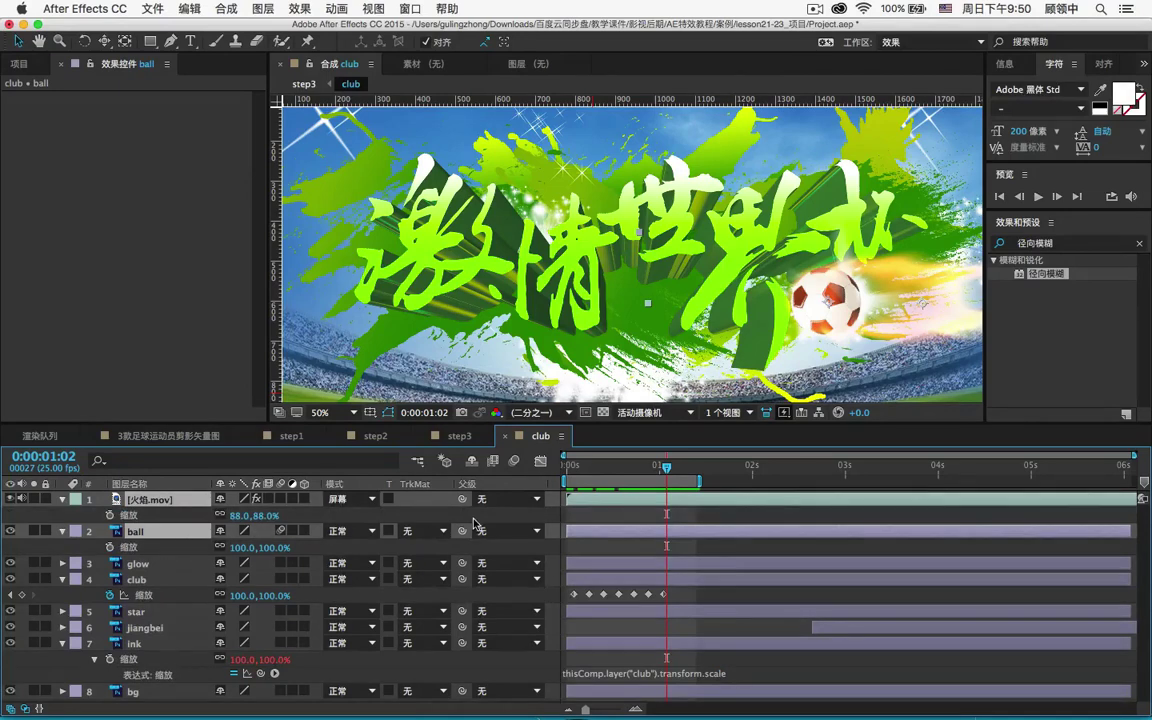
pyautogui.moveTo(461, 498); pyautogui.dragTo(172, 596)
pyautogui.moveTo(461, 531); pyautogui.dragTo(155, 595)
pyautogui.moveTo(595, 470); pyautogui.dragTo(638, 468)
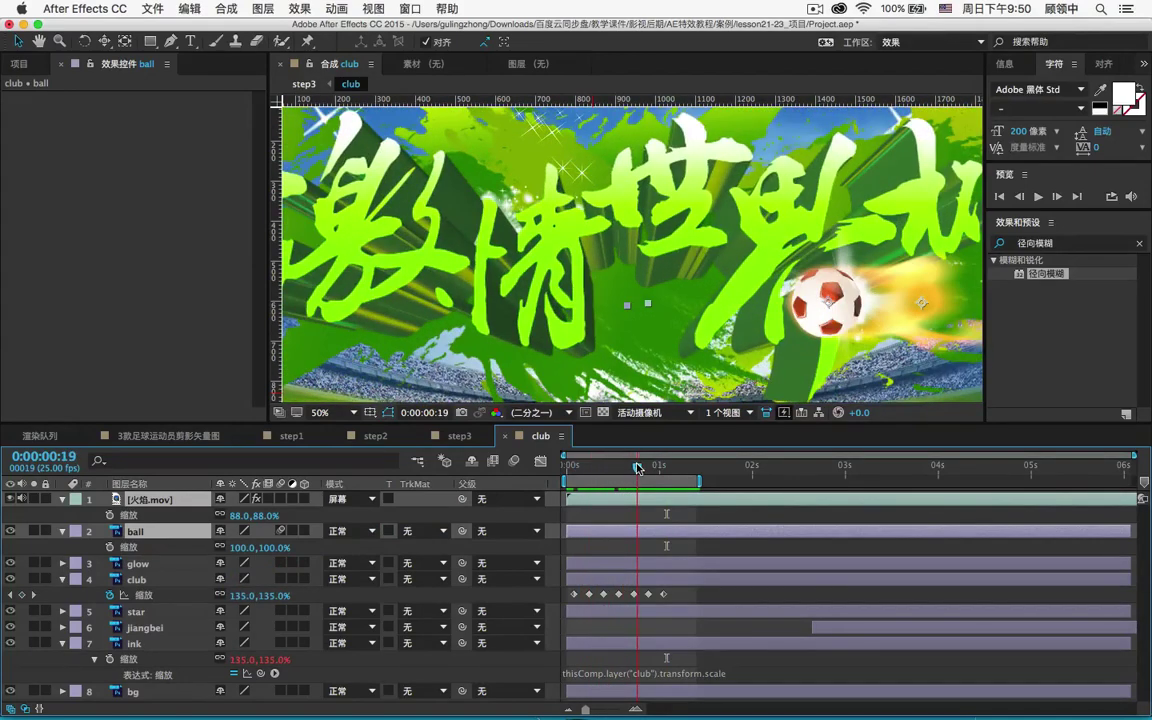
pyautogui.moveTo(456, 492); pyautogui.dragTo(172, 578)
pyautogui.moveTo(462, 498); pyautogui.dragTo(176, 588)
pyautogui.moveTo(462, 531); pyautogui.dragTo(172, 586)
pyautogui.moveTo(594, 472)
pyautogui.mouseDown()
pyautogui.moveTo(635, 467)
pyautogui.moveTo(585, 466)
pyautogui.mouseUp()
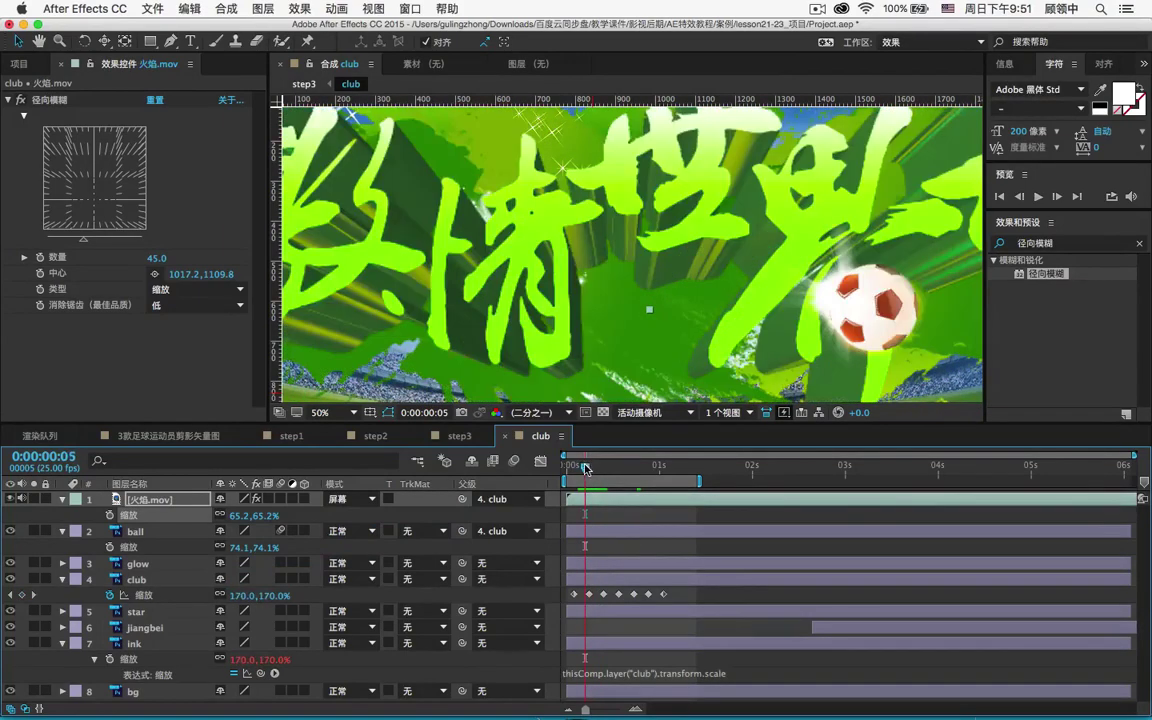
pyautogui.press('space')
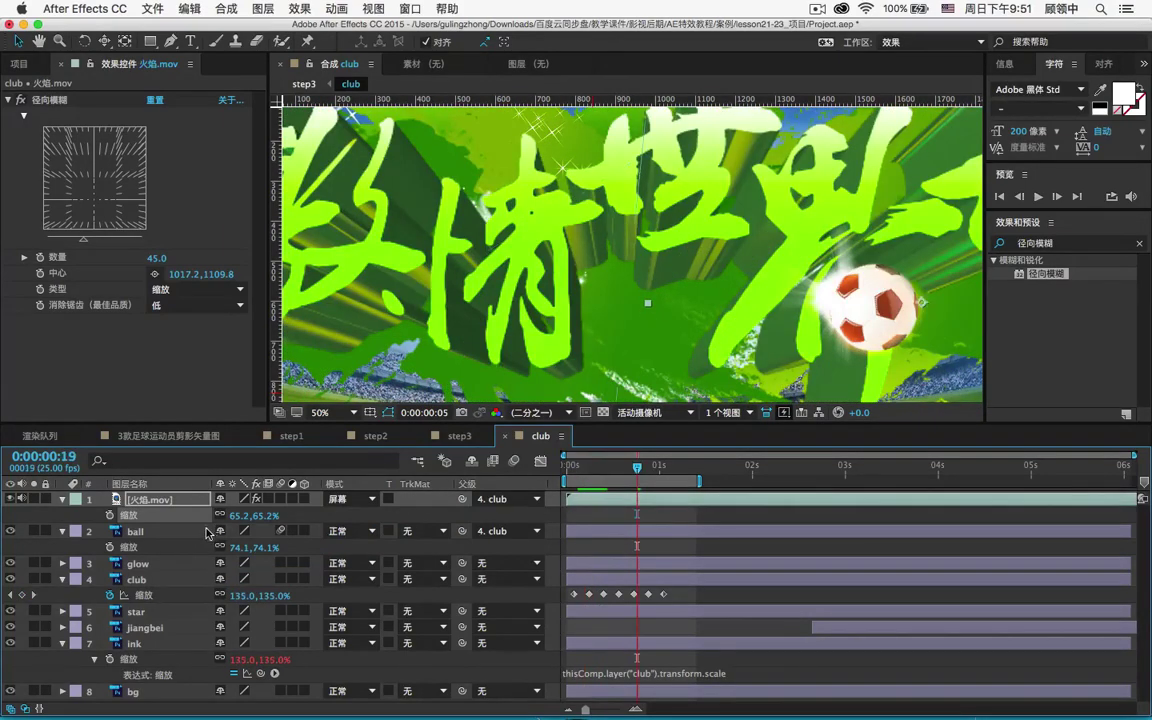
# Step: Undo the ball layer's parenting and set the 火焰.mov layer's parent to 无
pyautogui.press('super+z')
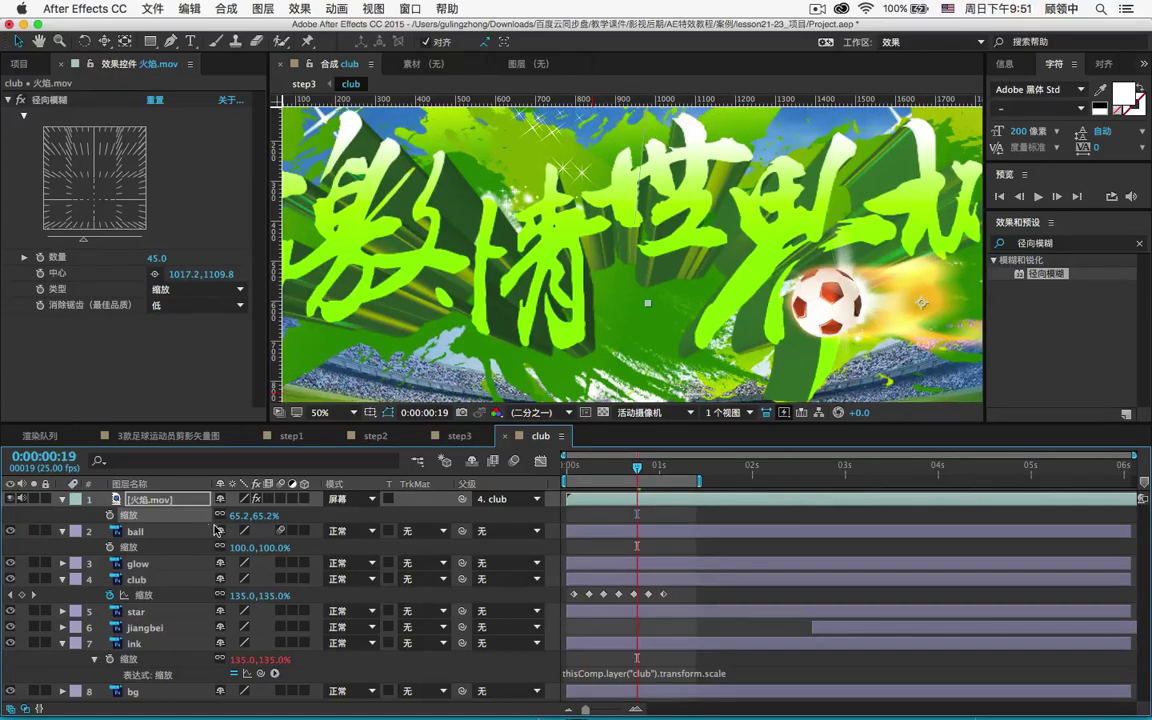
pyautogui.click(512, 503)
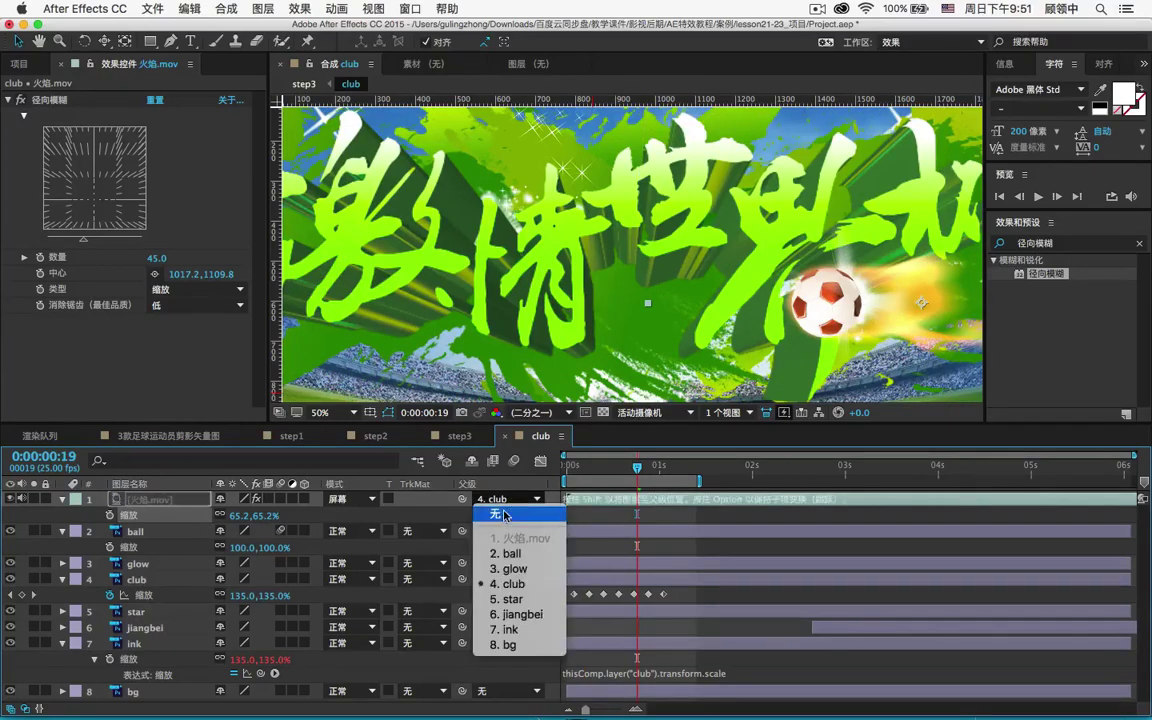
pyautogui.click(506, 514)
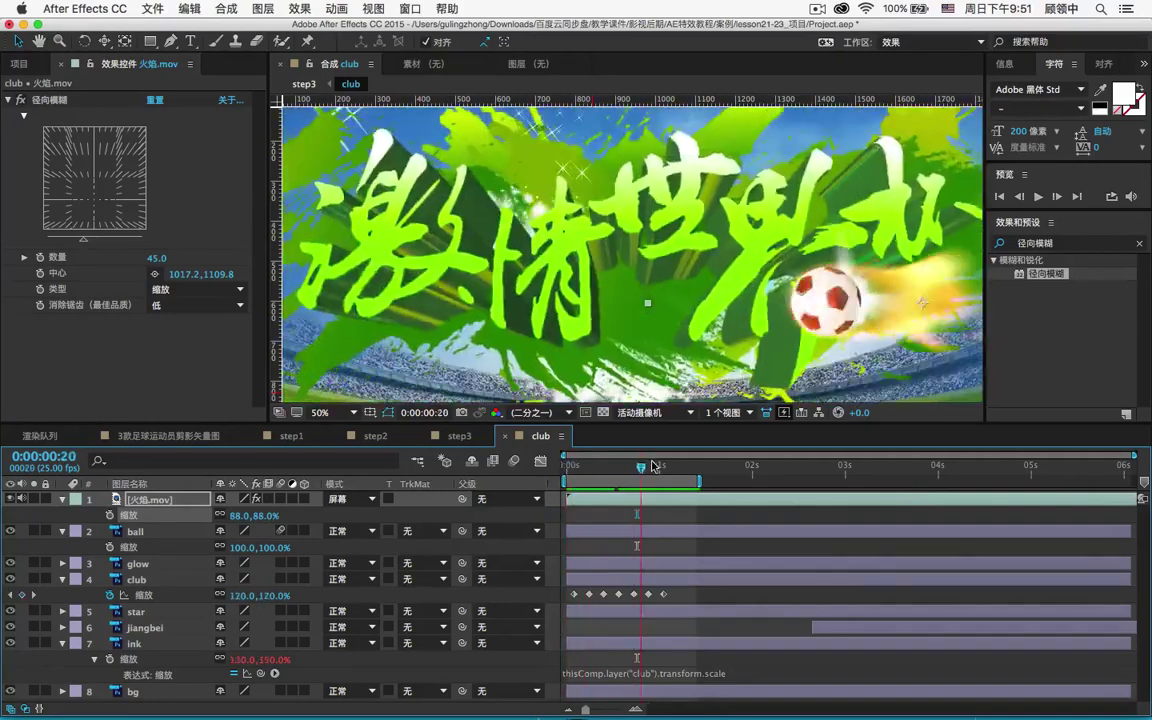
# Step: Preview the title and ink animation, and extend the work area's end to just past 4 seconds
pyautogui.press('space')
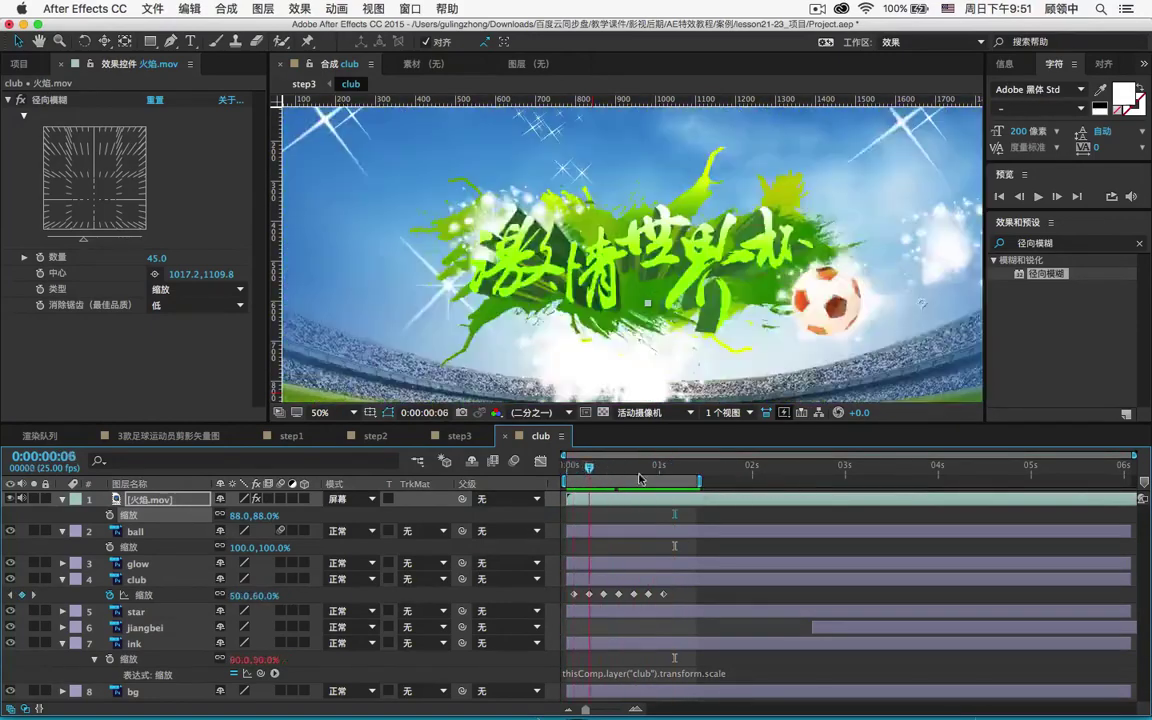
pyautogui.click(718, 466)
pyautogui.moveTo(695, 483); pyautogui.dragTo(950, 483)
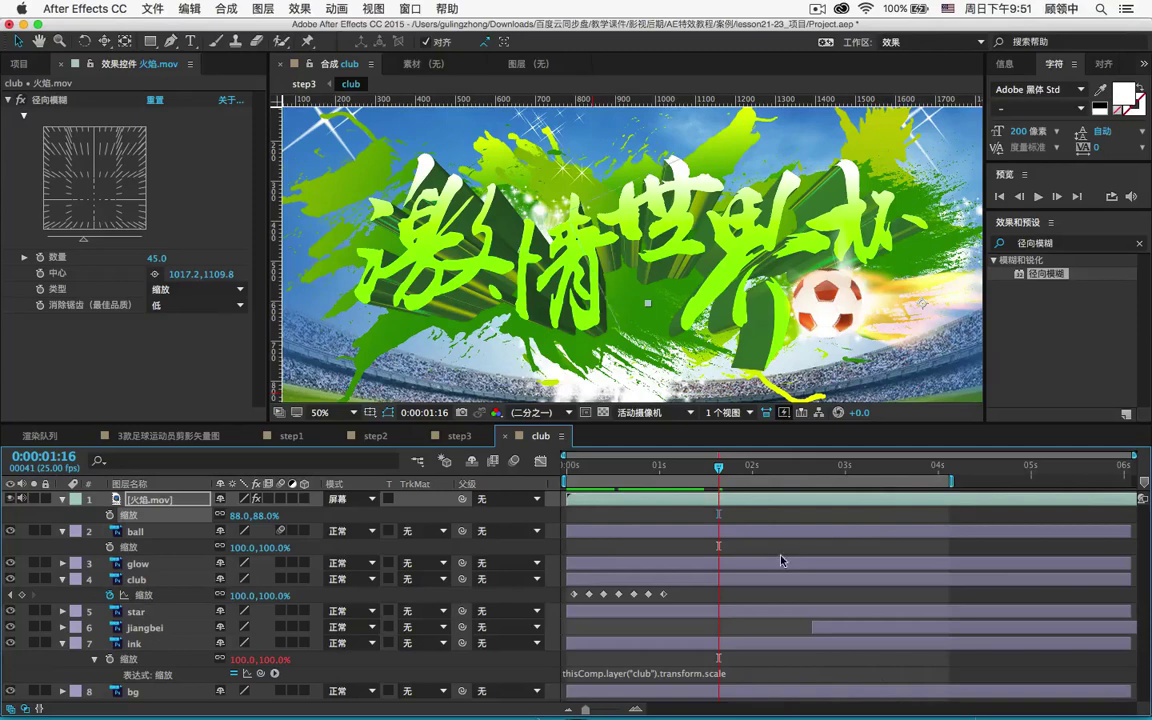
# Step: Shift the jiangbei trophy layer earlier so that it starts at 0:00:01:08
pyautogui.click(160, 629)
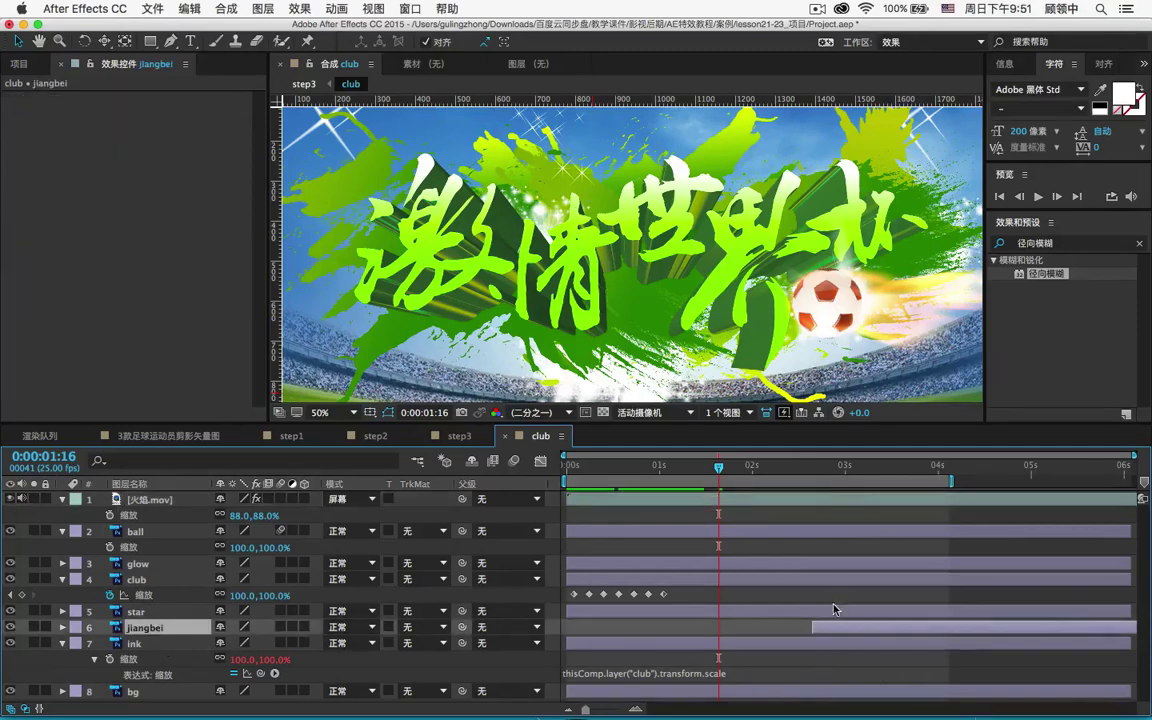
pyautogui.moveTo(828, 632); pyautogui.dragTo(705, 631)
pyautogui.moveTo(716, 467); pyautogui.dragTo(689, 479)
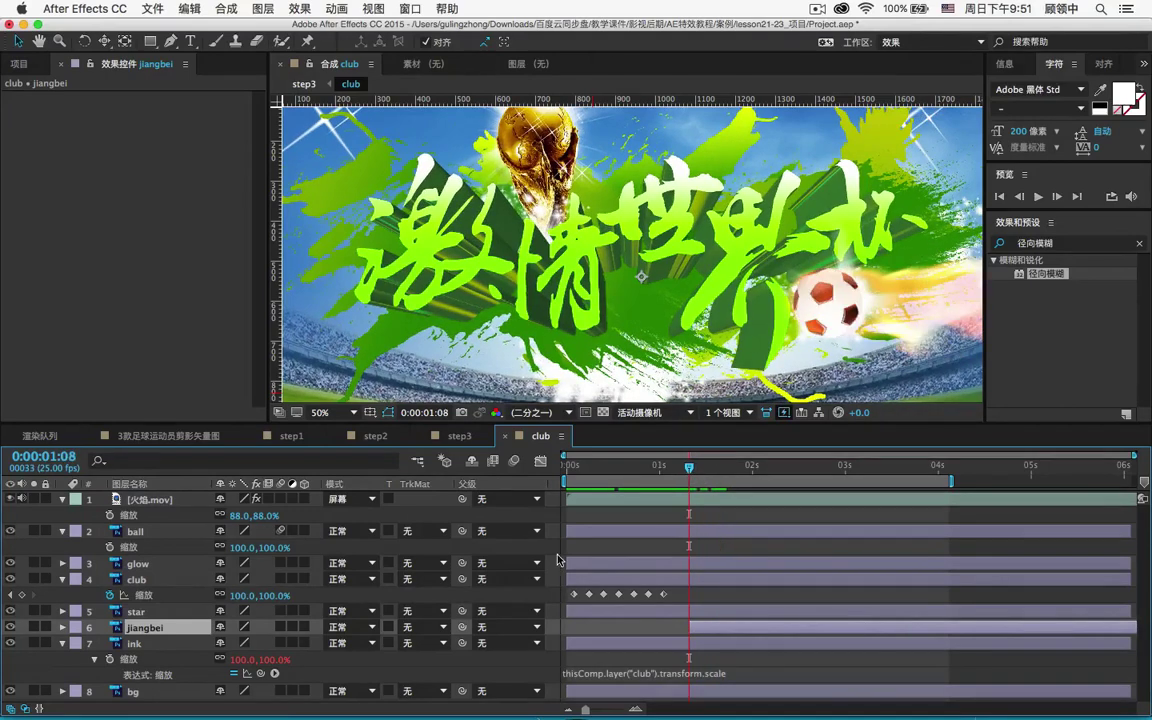
# Step: Add position keyframes to the jiangbei layer at 0:00:01:08 and 0:00:01:16, both at 965, 540
pyautogui.press('p')
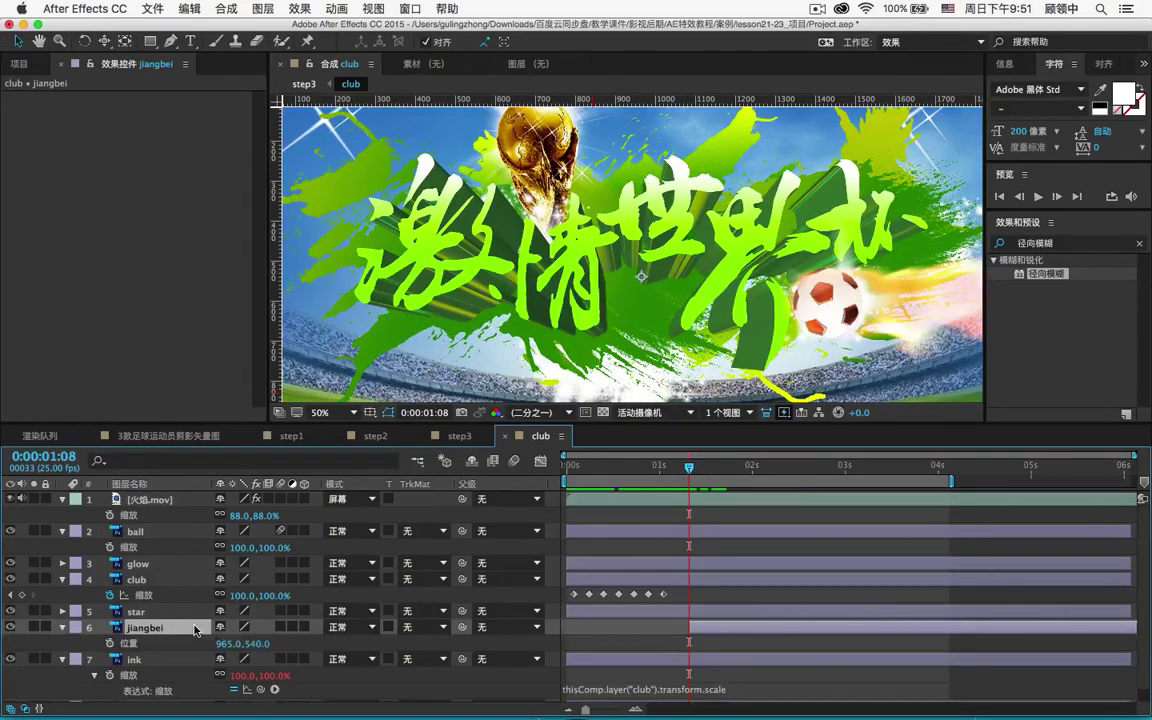
pyautogui.click(109, 643)
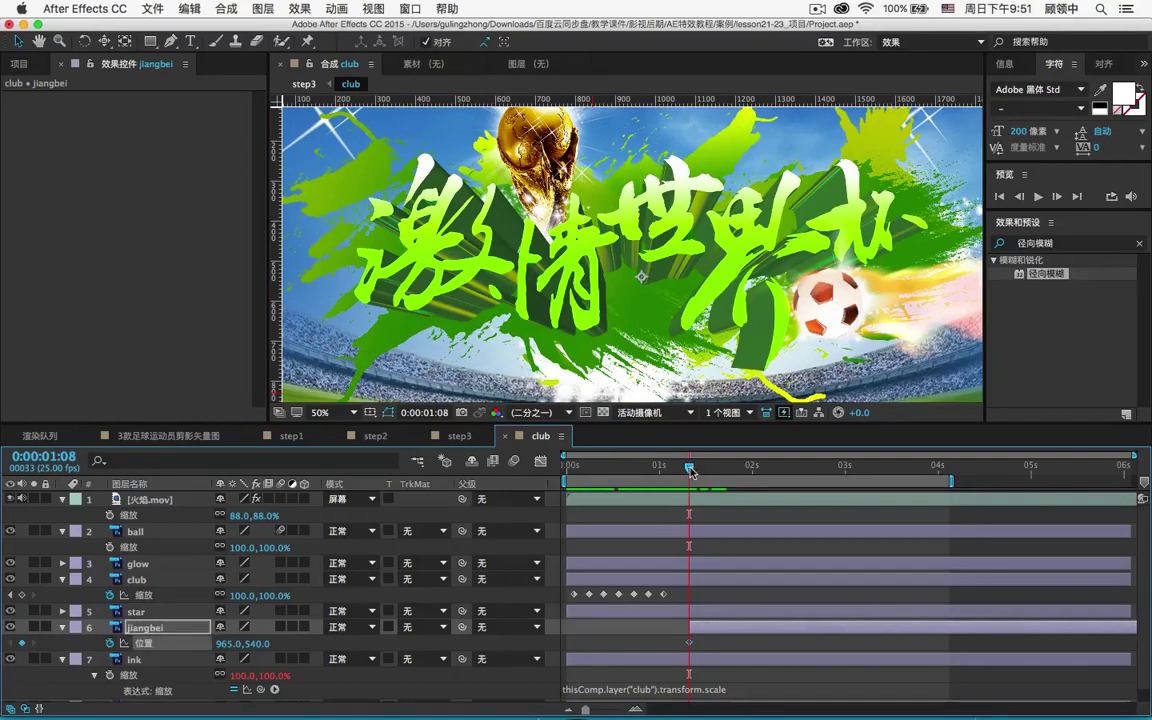
pyautogui.moveTo(690, 470); pyautogui.dragTo(720, 473)
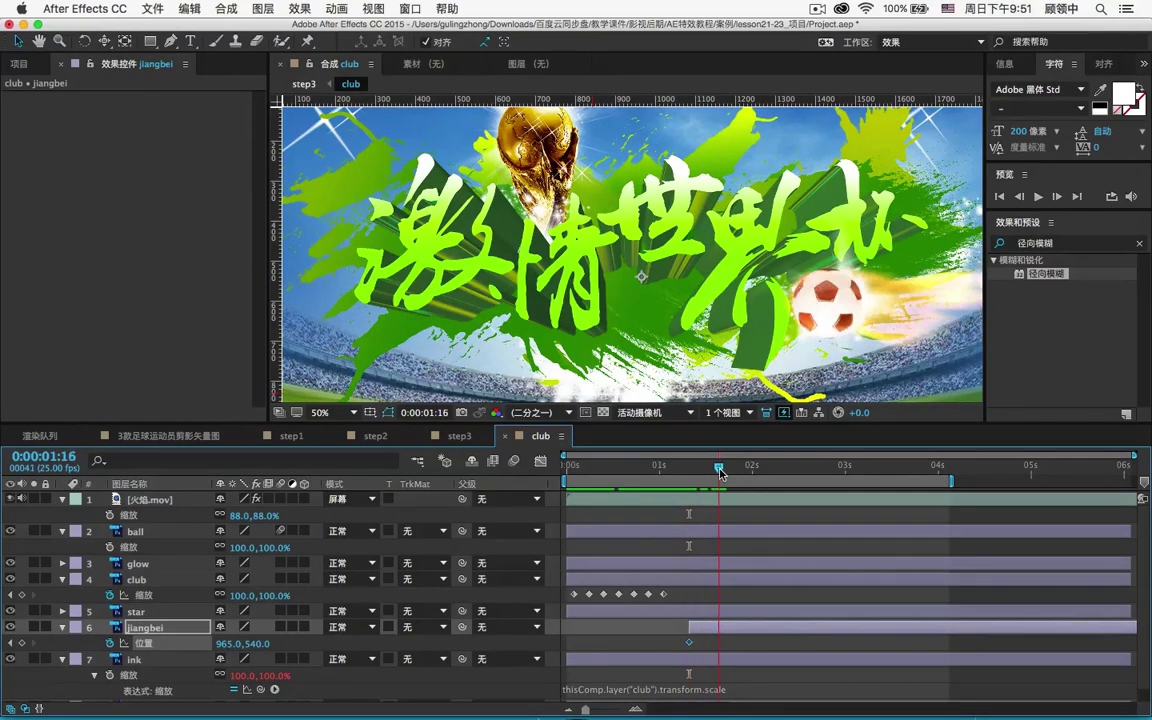
pyautogui.click(22, 643)
# Step: At 0:00:01:08, move the trophy down behind the title to about 981, 760
pyautogui.click(702, 469)
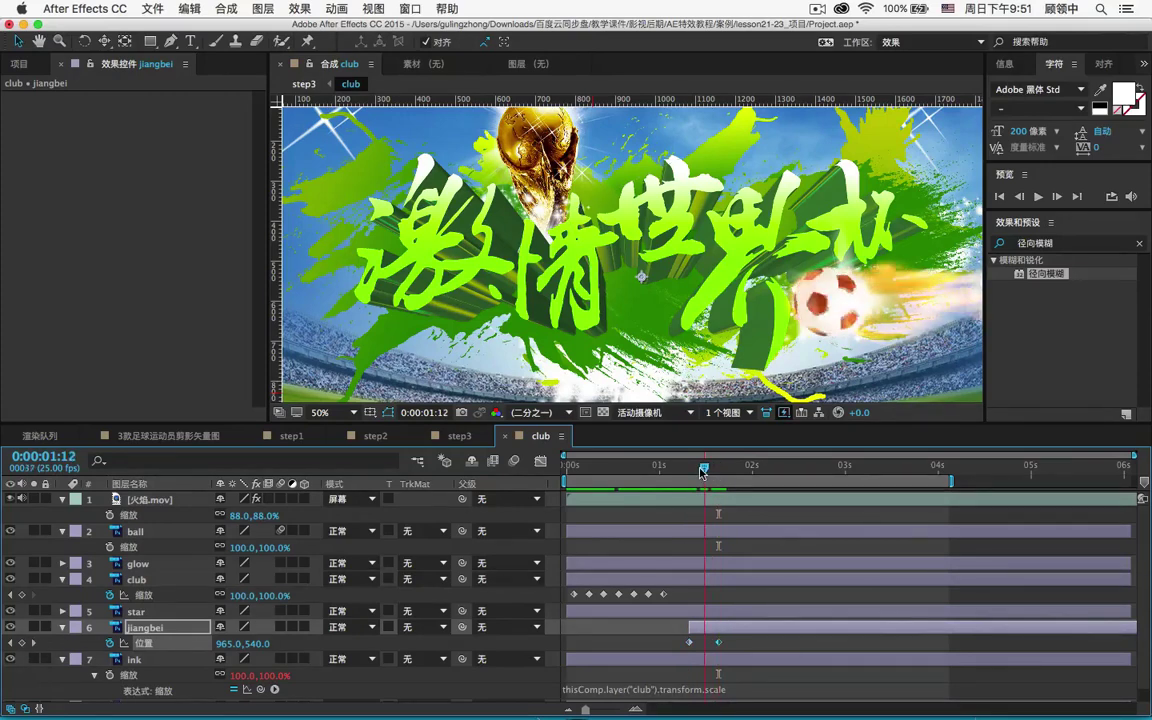
pyautogui.press('pageup')
pyautogui.press('pageup')
pyautogui.press('pageup')
pyautogui.press('pageup')
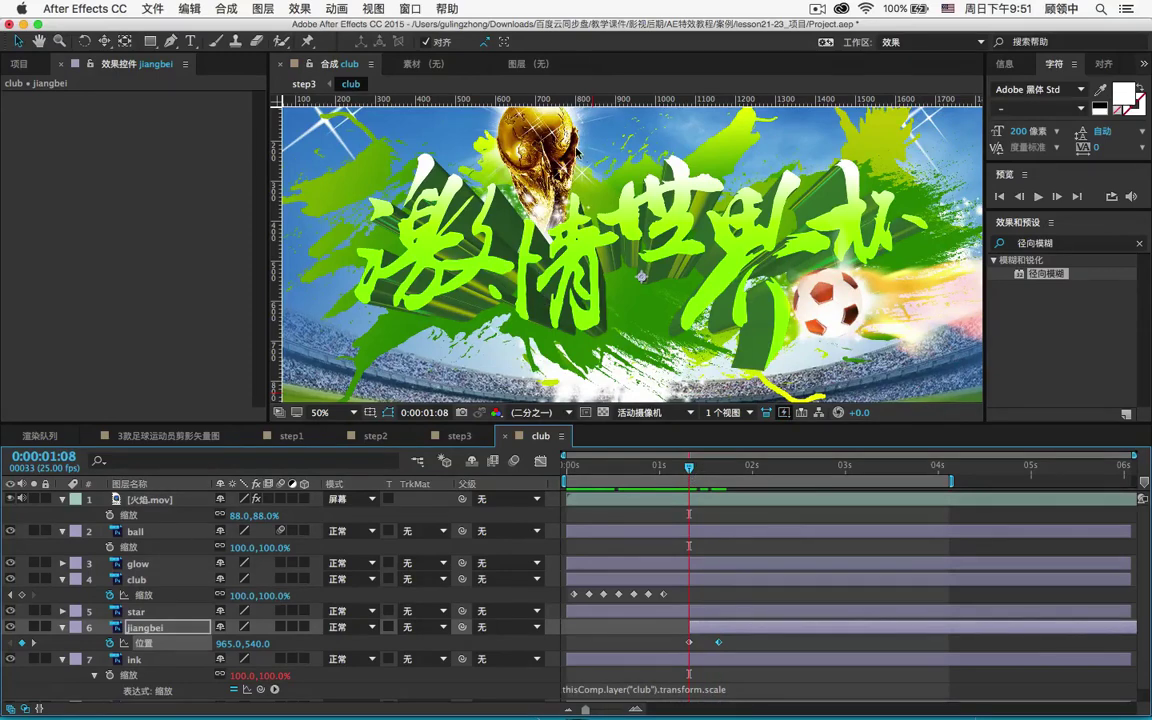
pyautogui.click(557, 145)
pyautogui.moveTo(557, 145); pyautogui.dragTo(565, 255)
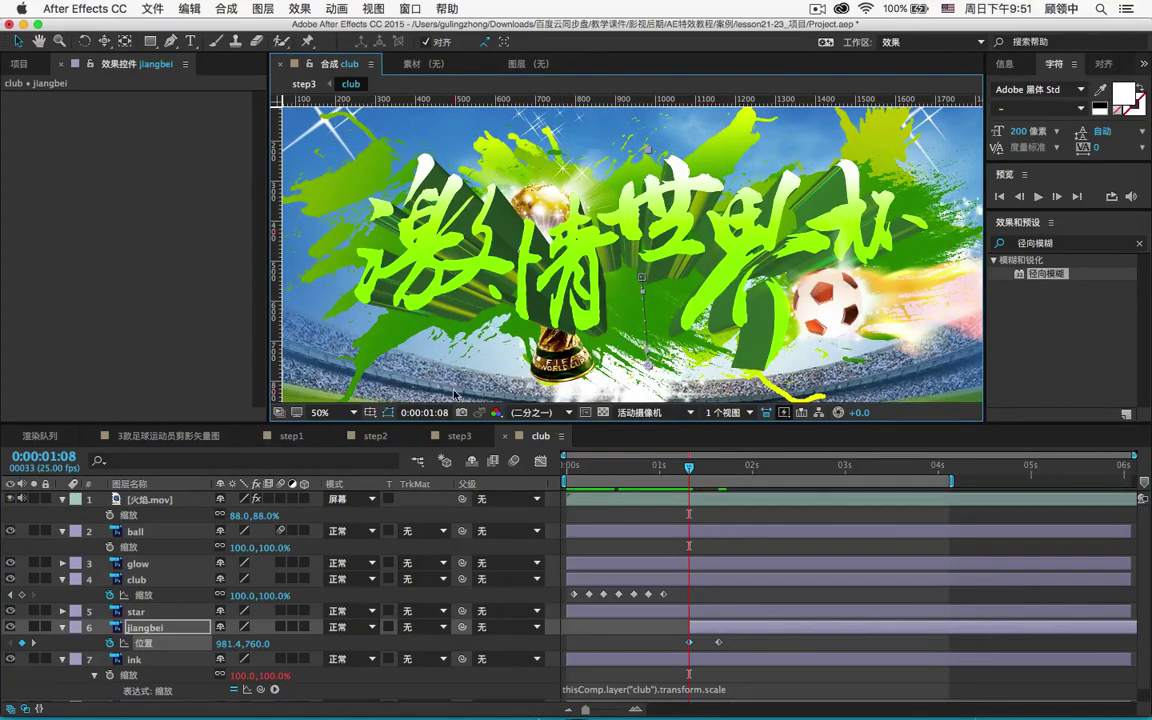
# Step: Set the jiangbei layer's scale to 0% at 0:00:01:08 and keyframe it
pyautogui.hotkey('shift', 's')
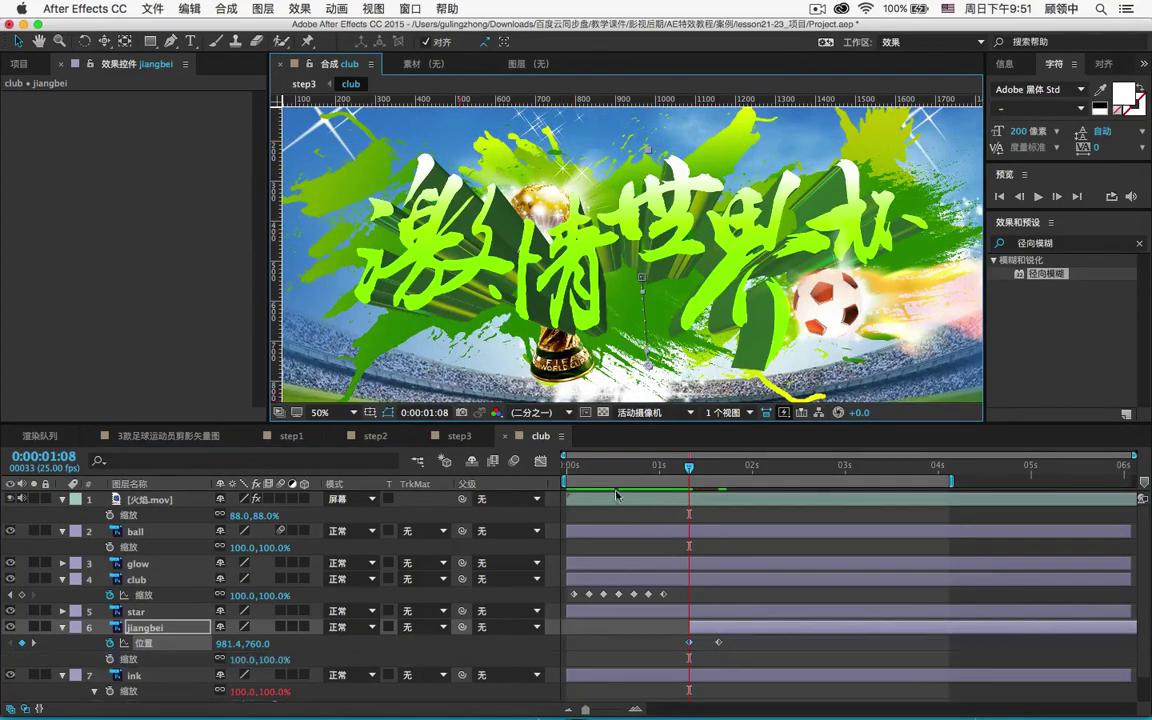
pyautogui.click(237, 660)
pyautogui.write('0')
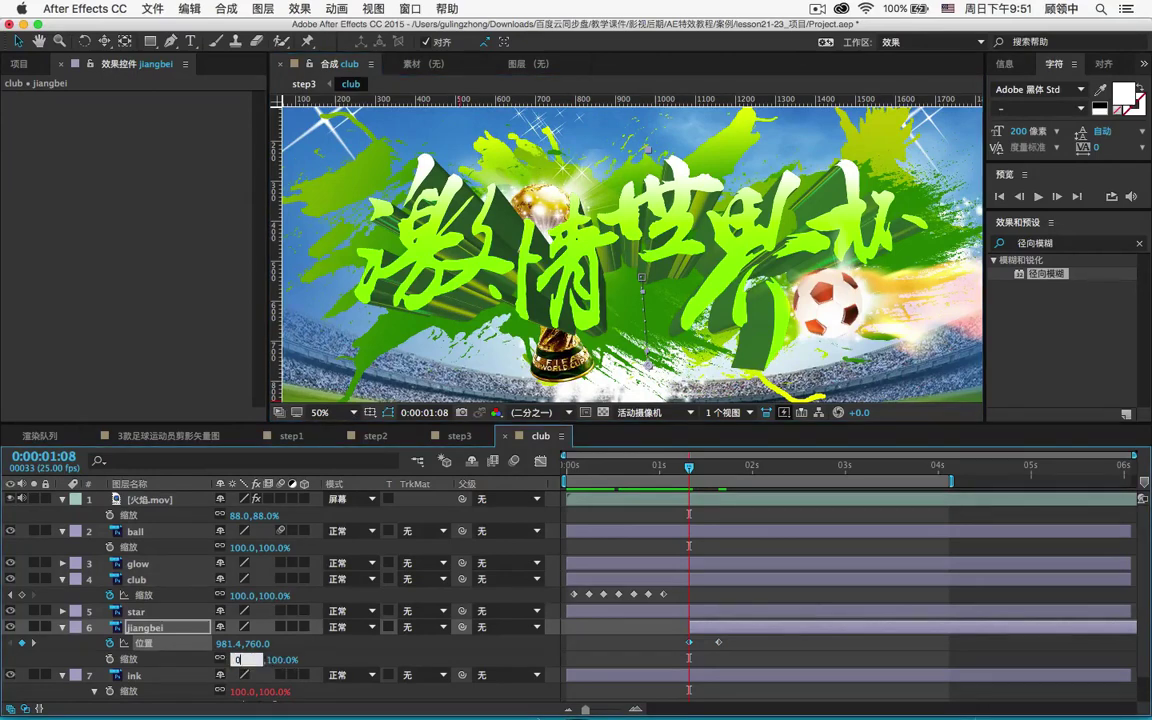
pyautogui.press('Return')
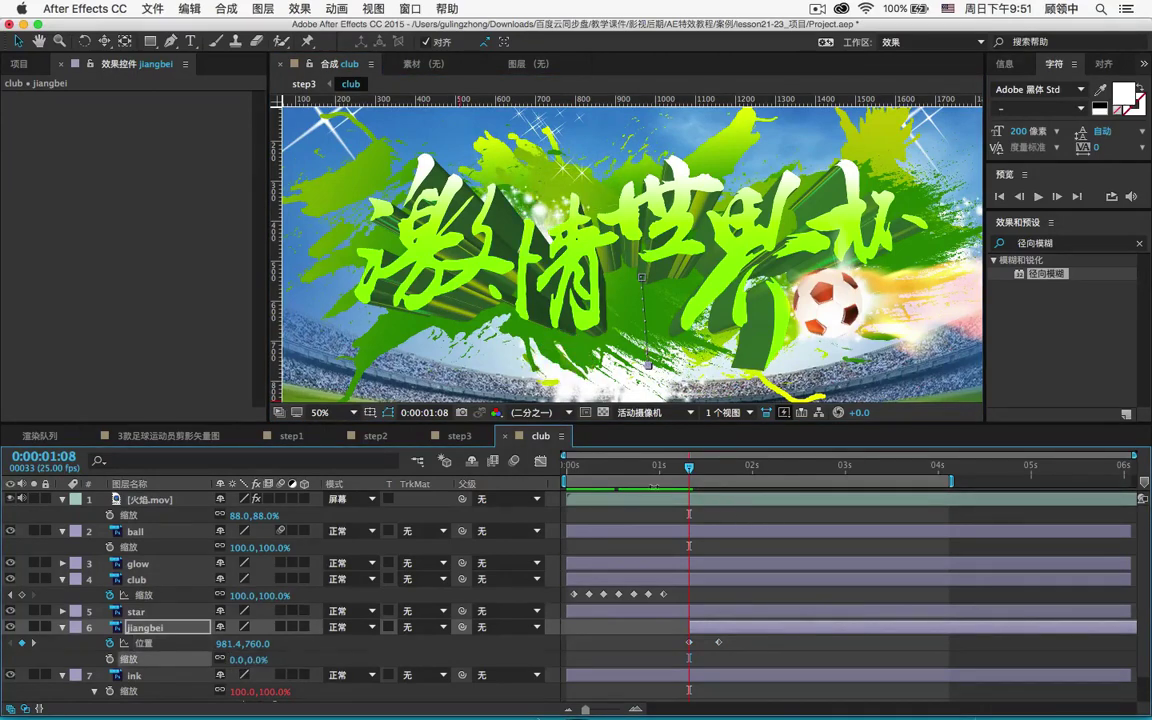
pyautogui.click(110, 660)
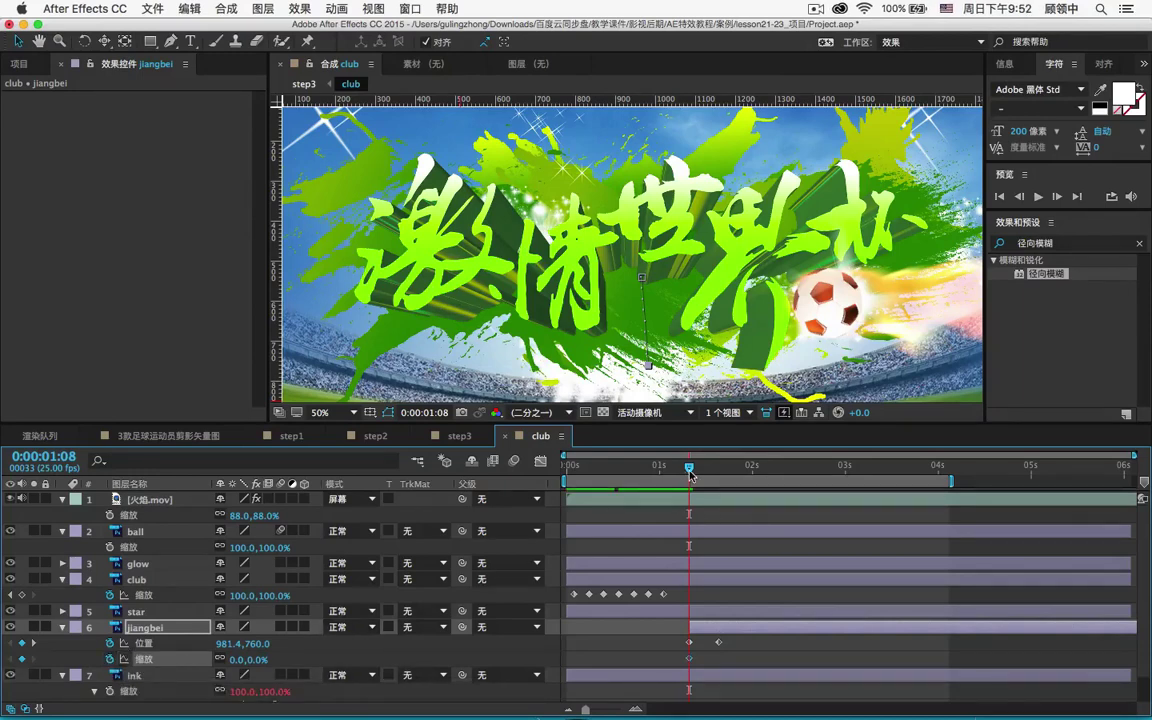
# Step: Set the jiangbei layer's scale to 100% at 0:00:01:16 and scrub through the trophy's growth
pyautogui.moveTo(689, 475); pyautogui.dragTo(720, 475)
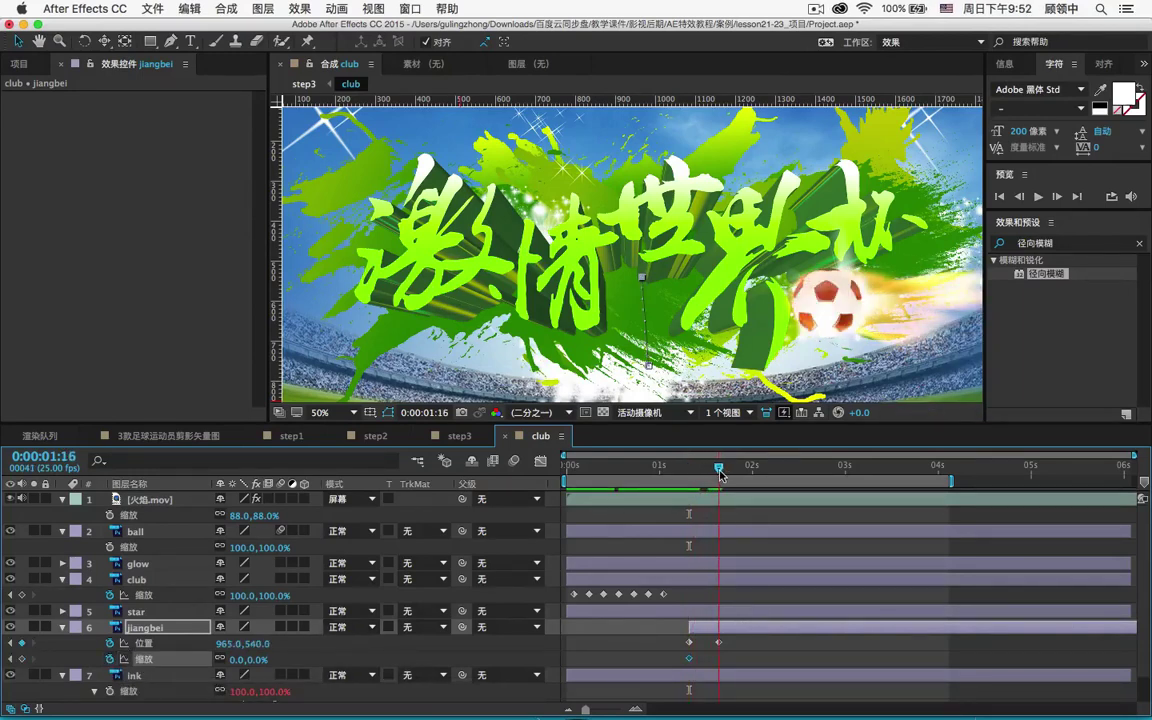
pyautogui.click(234, 660)
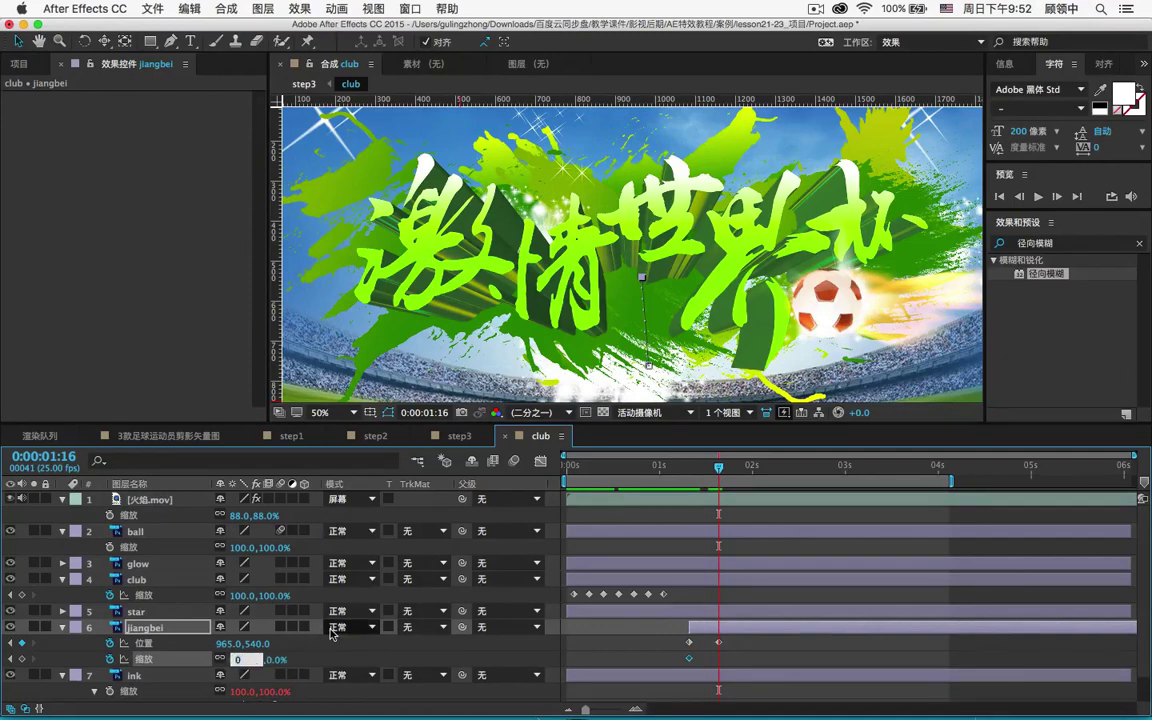
pyautogui.write('25')
pyautogui.press('Return')
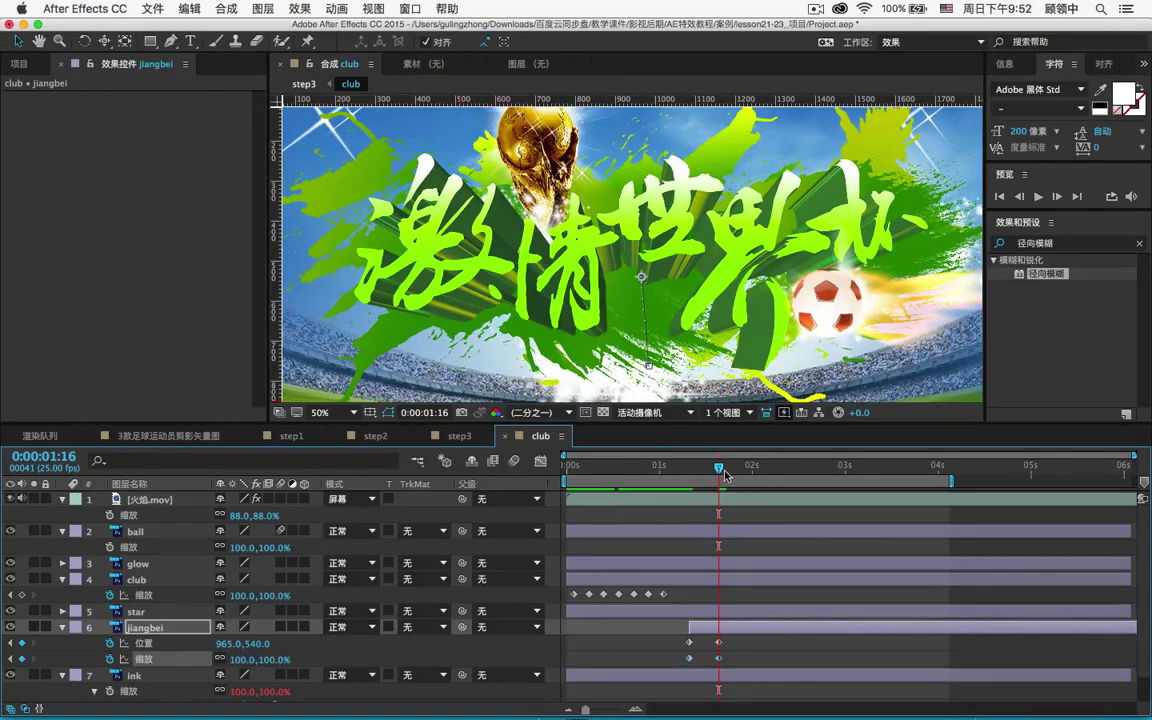
pyautogui.click(697, 470)
pyautogui.moveTo(697, 470); pyautogui.dragTo(720, 467)
# Step: Try moving the jiangbei layer's anchor point onto the trophy at 0:00:01:16, to about 730, 402
pyautogui.press('y')
pyautogui.click(604, 245)
pyautogui.moveTo(610, 258); pyautogui.dragTo(556, 233)
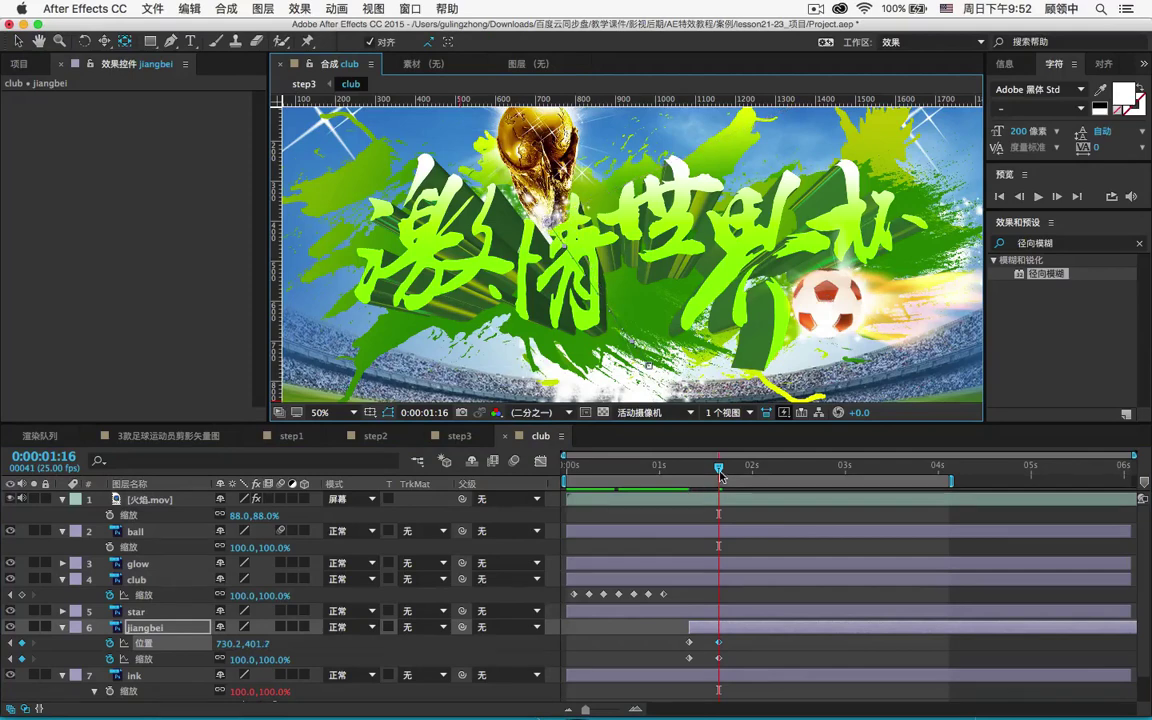
# Step: At 0:00:01:08, try enlarging the trophy to 24% and shifting its anchor point to about 793, 580
pyautogui.moveTo(720, 475); pyautogui.dragTo(689, 478)
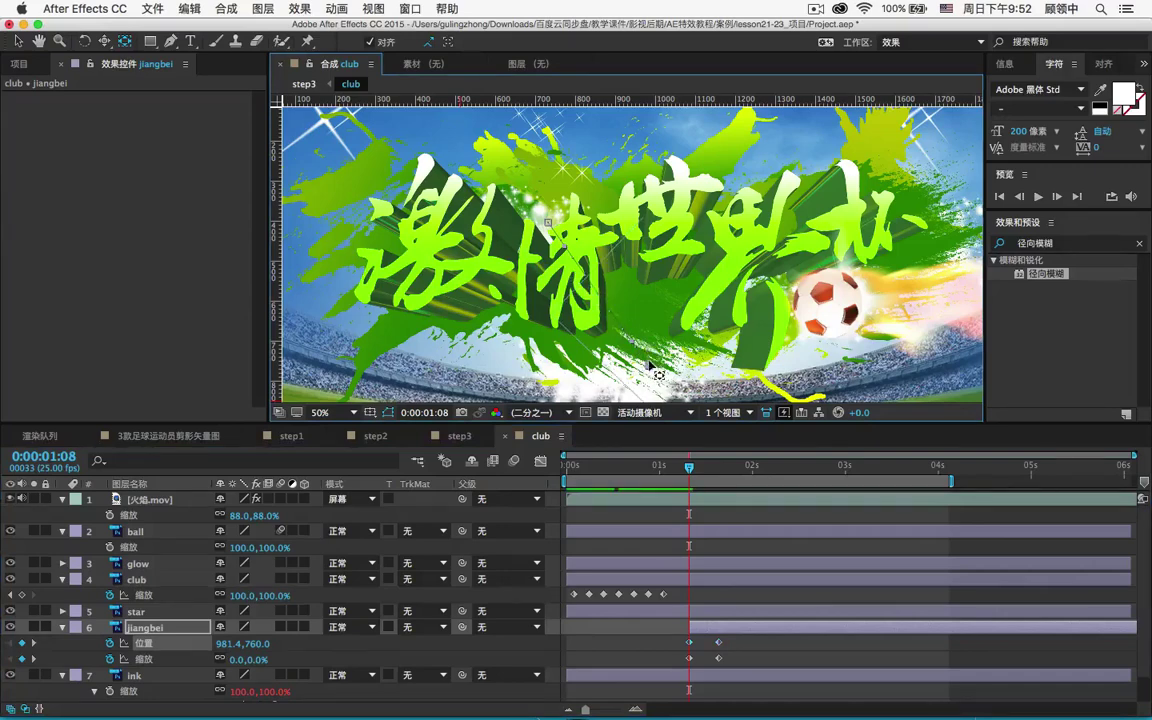
pyautogui.moveTo(240, 660); pyautogui.dragTo(262, 662)
pyautogui.moveTo(594, 362); pyautogui.dragTo(586, 328)
pyautogui.moveTo(656, 359); pyautogui.dragTo(601, 330)
pyautogui.moveTo(689, 467)
pyautogui.mouseDown()
pyautogui.moveTo(708, 469)
pyautogui.moveTo(689, 467)
pyautogui.mouseUp()
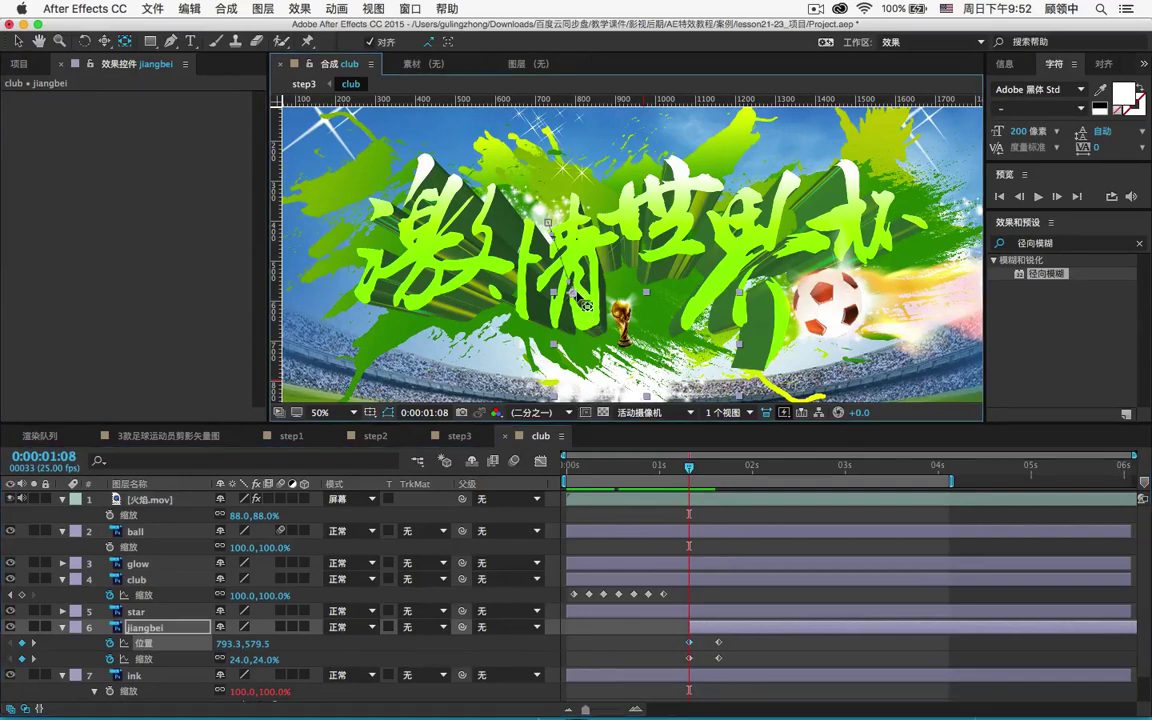
# Step: Reset the jiangbei layer's transform and delete its position and scale keyframes
pyautogui.click(166, 635)
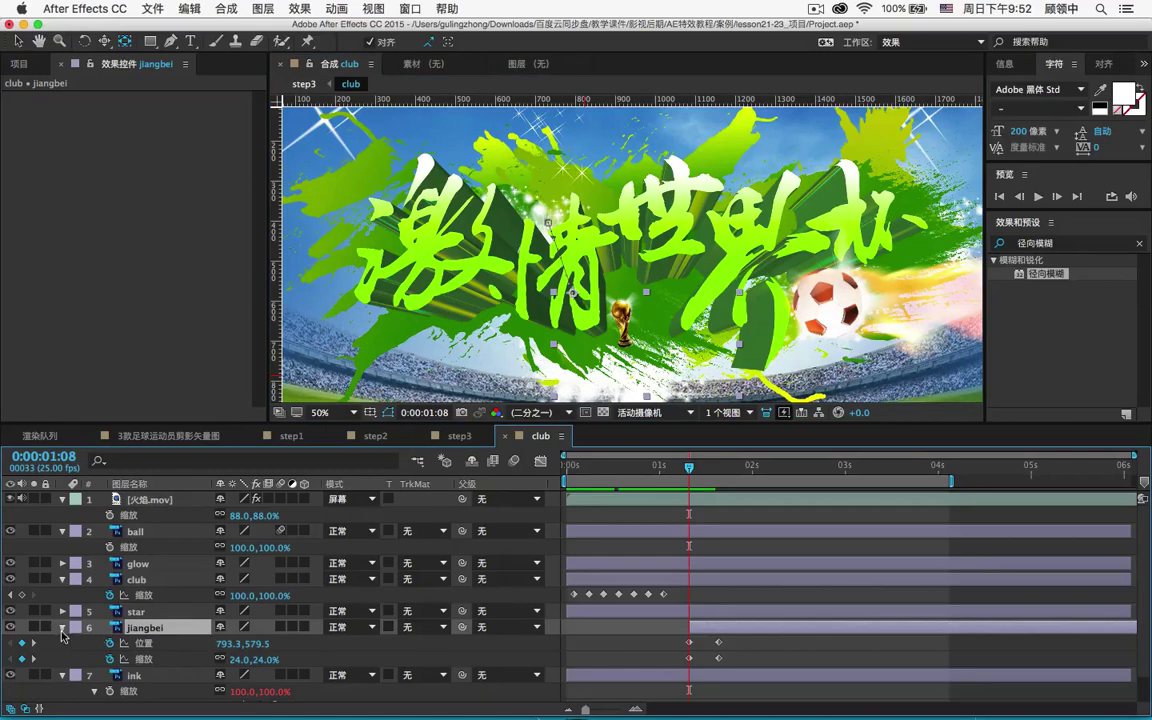
pyautogui.click(63, 628)
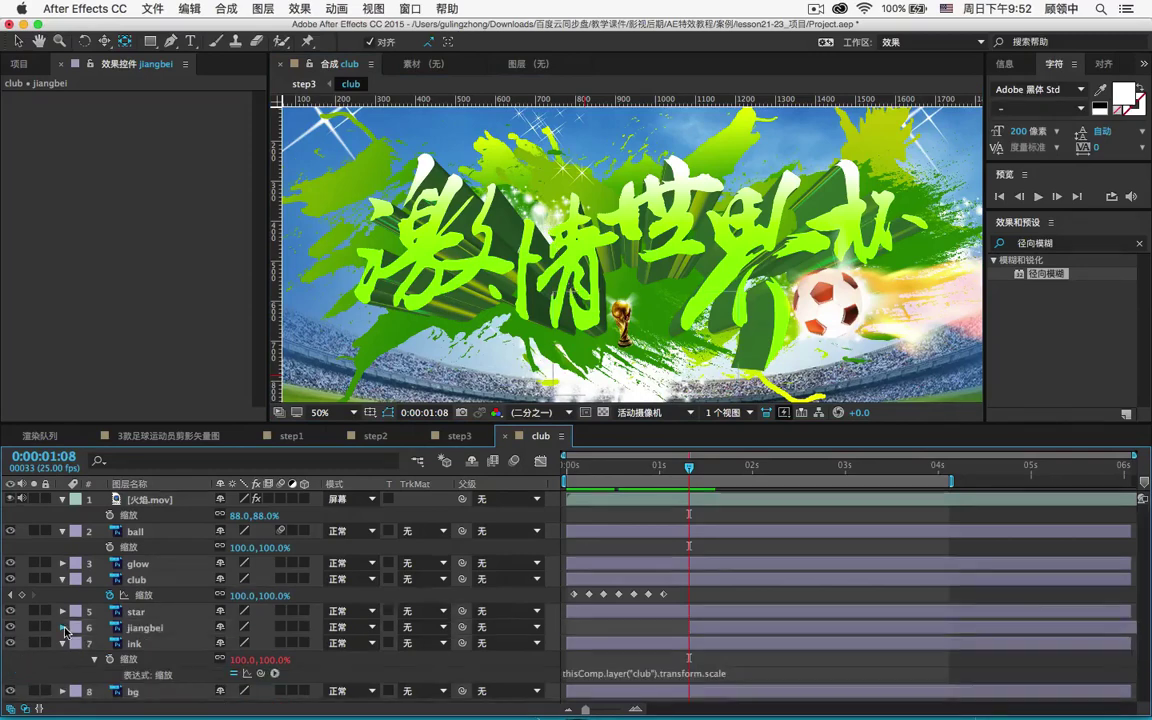
pyautogui.click(224, 614)
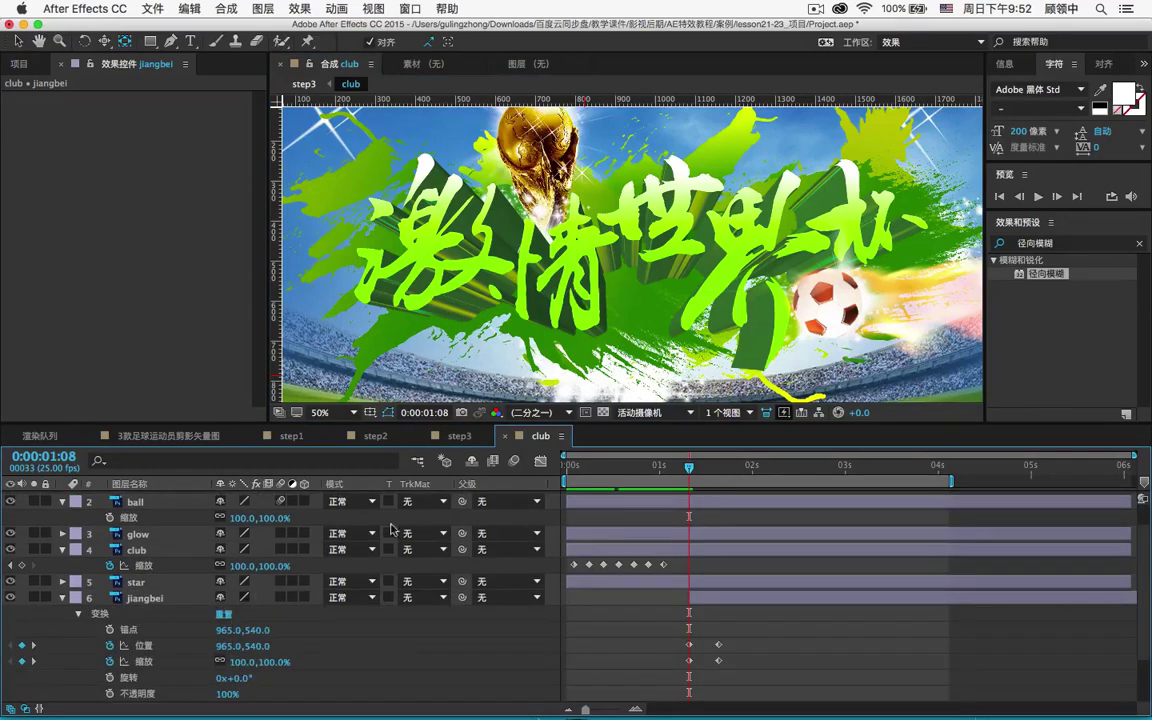
pyautogui.moveTo(745, 627); pyautogui.dragTo(658, 681)
pyautogui.press('Delete')
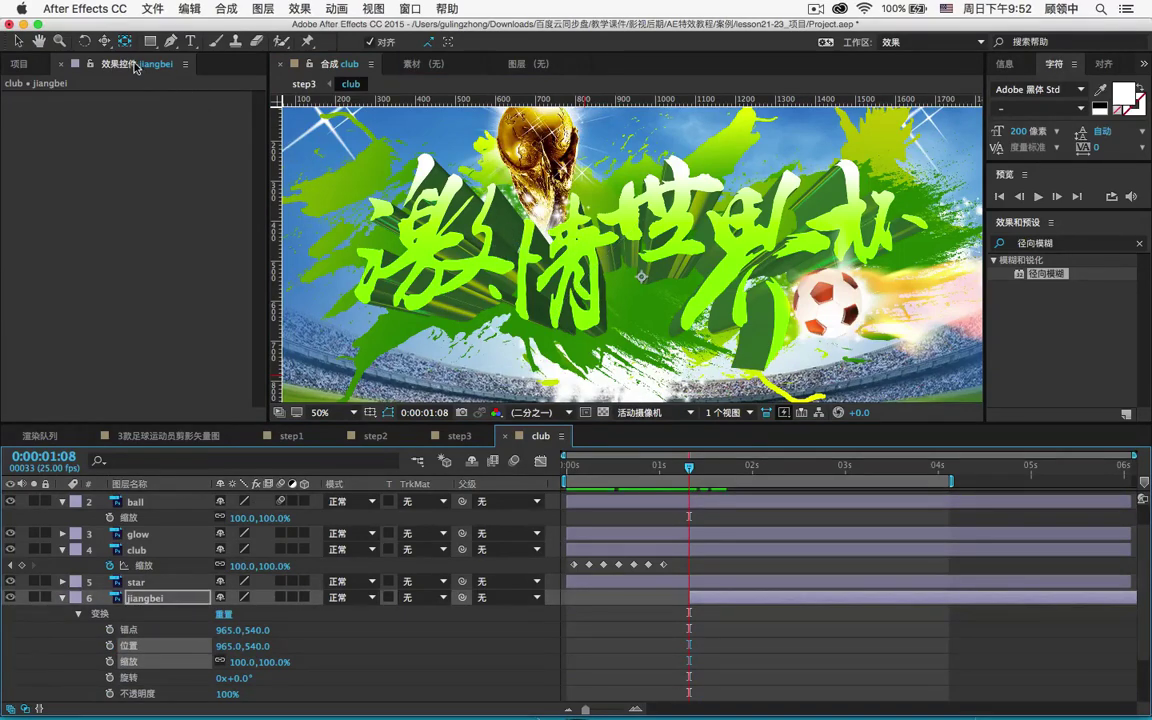
# Step: Move the jiangbei layer's anchor point to the trophy's base at 757, 540 and solo the layer
pyautogui.click(640, 279)
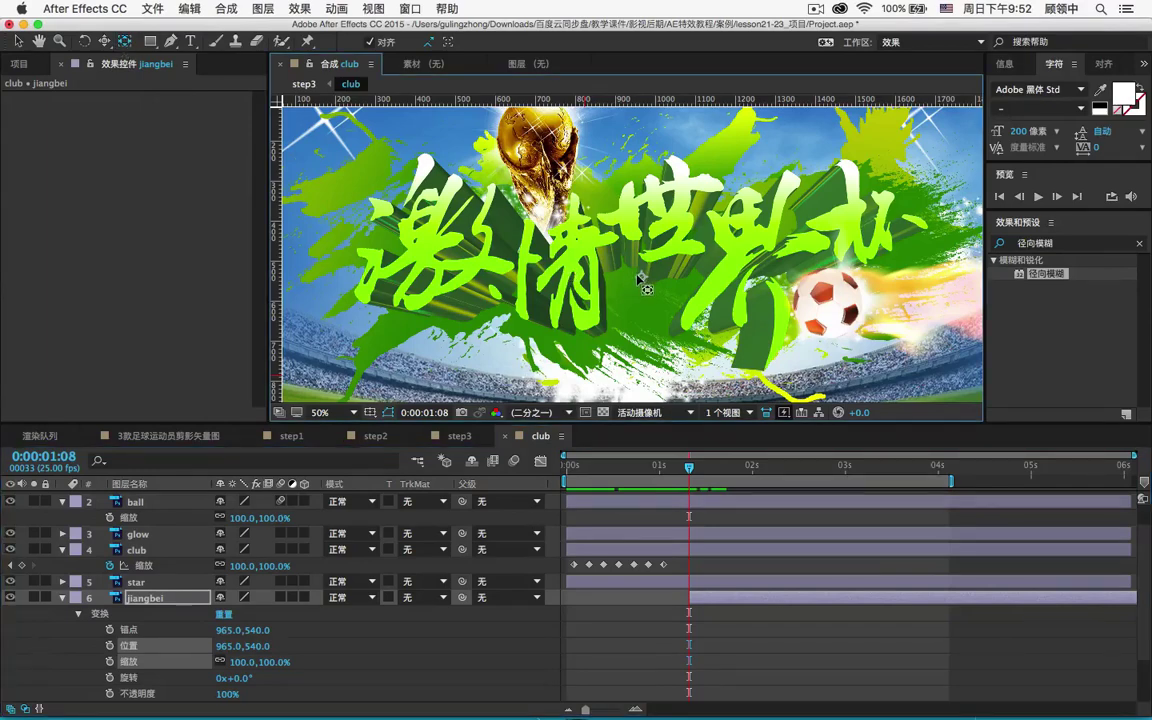
pyautogui.moveTo(640, 279); pyautogui.dragTo(509, 247)
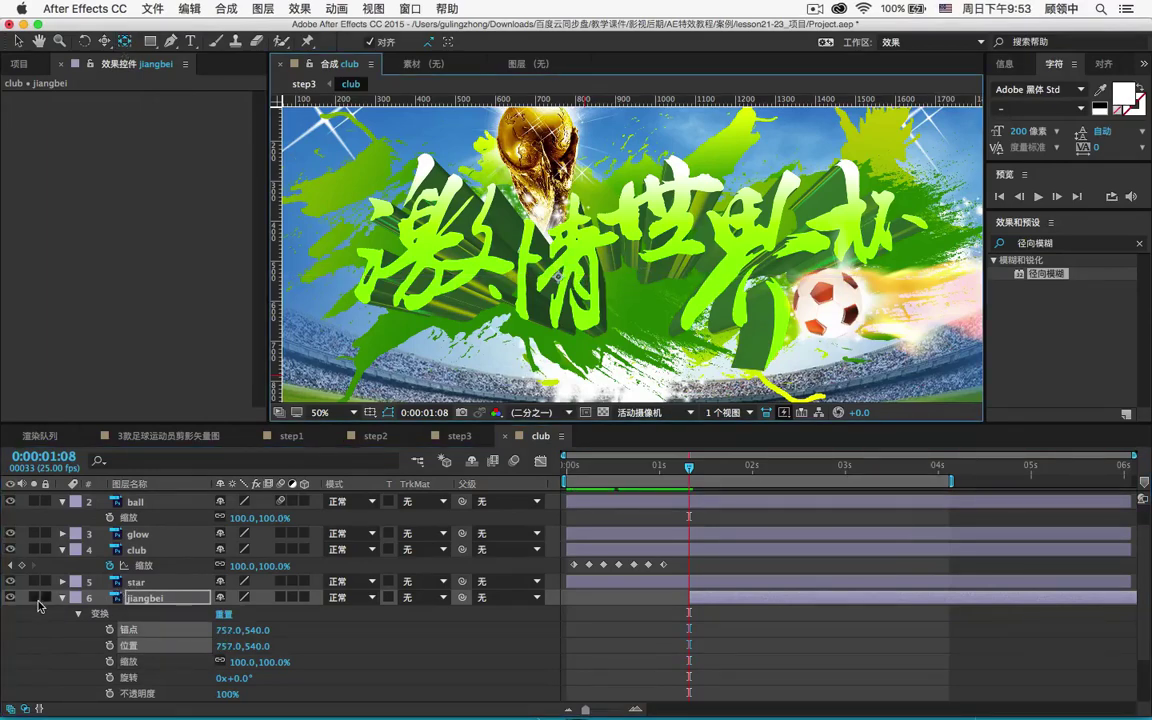
pyautogui.click(34, 597)
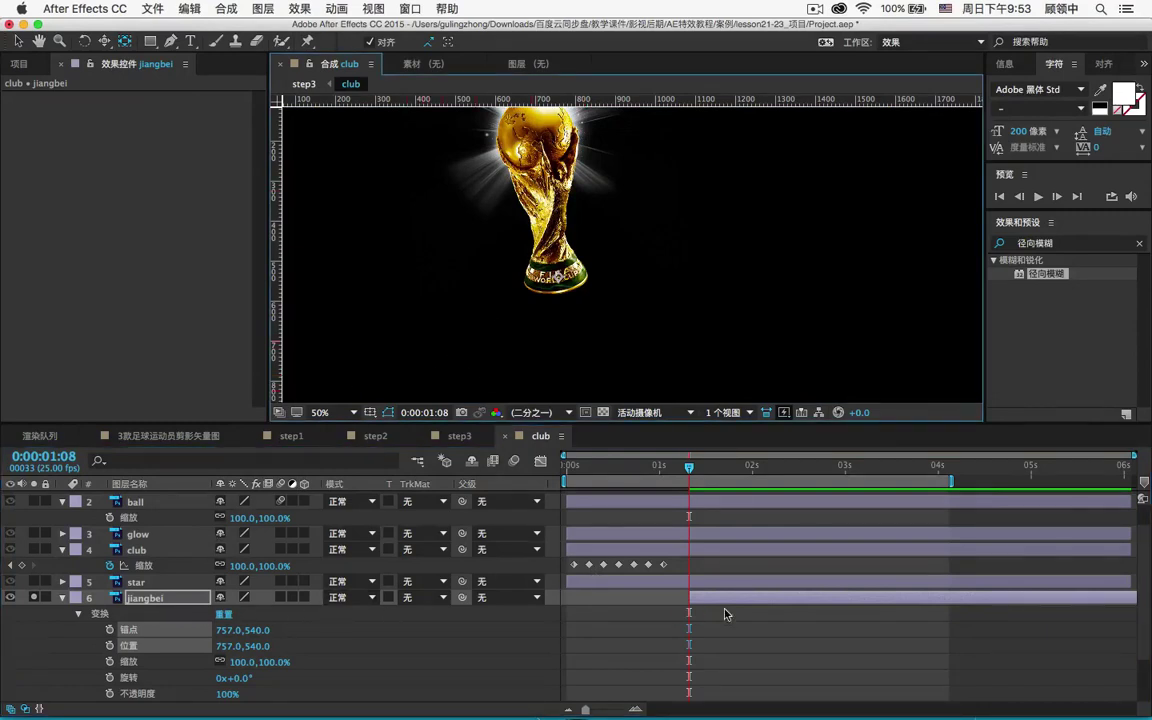
pyautogui.click(17, 41)
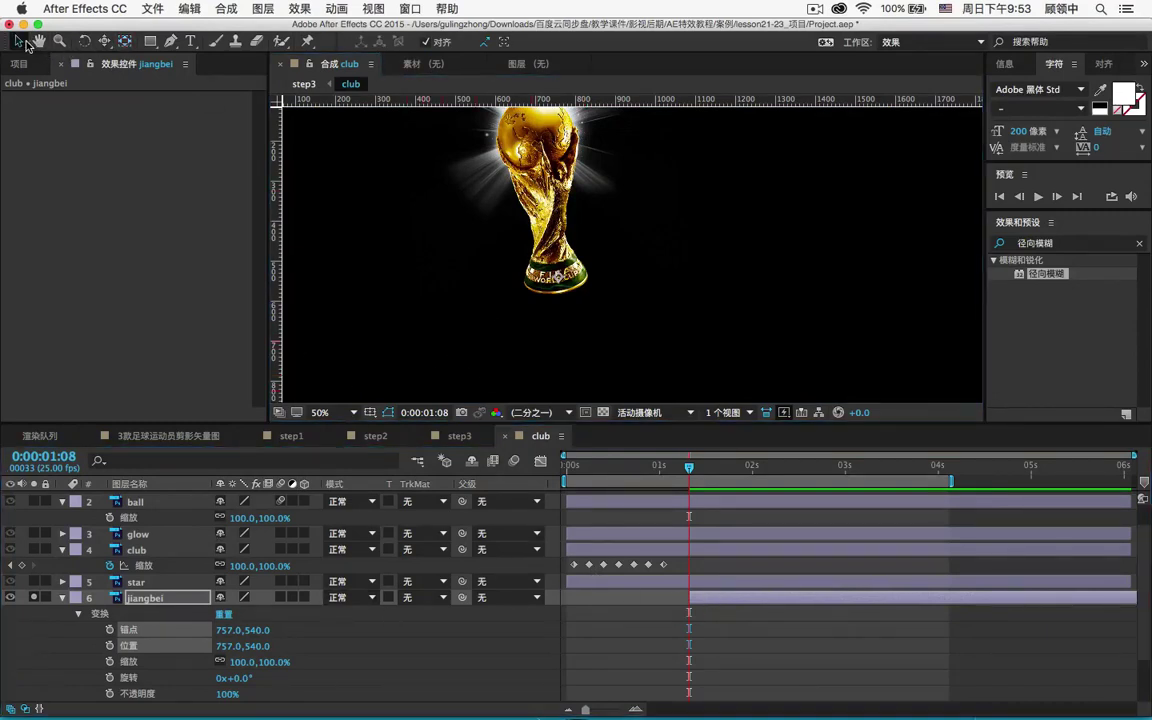
pyautogui.click(755, 600)
pyautogui.click(124, 41)
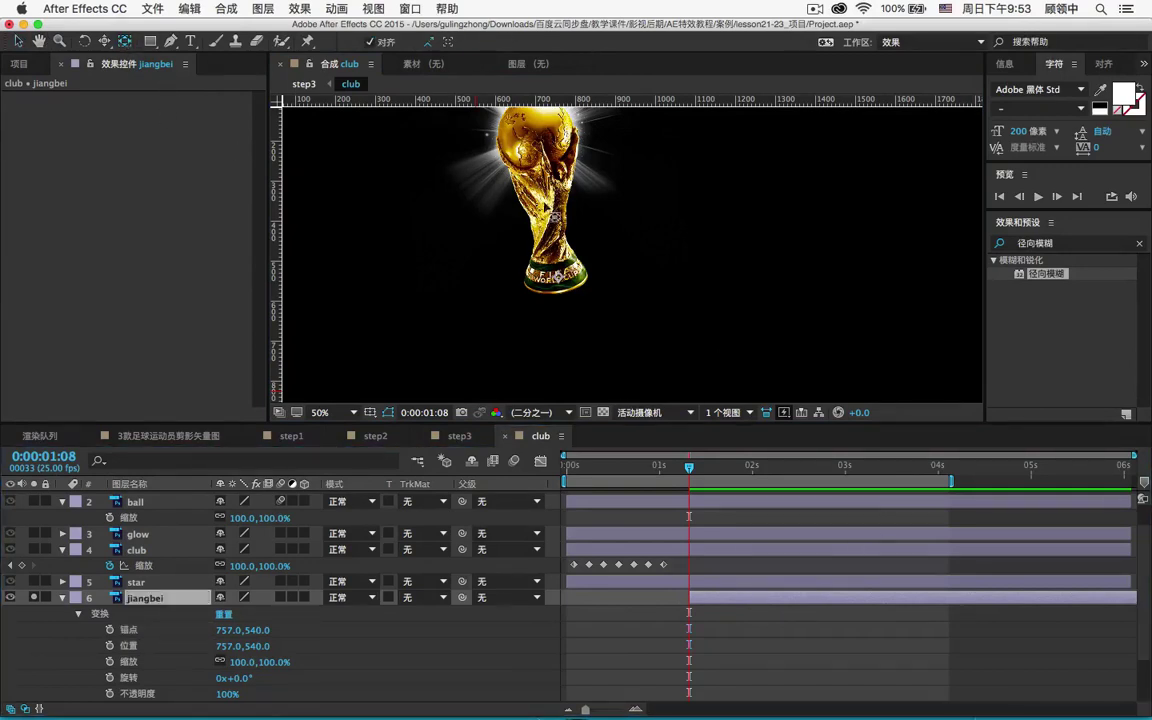
pyautogui.scroll(-2, 535, 200)
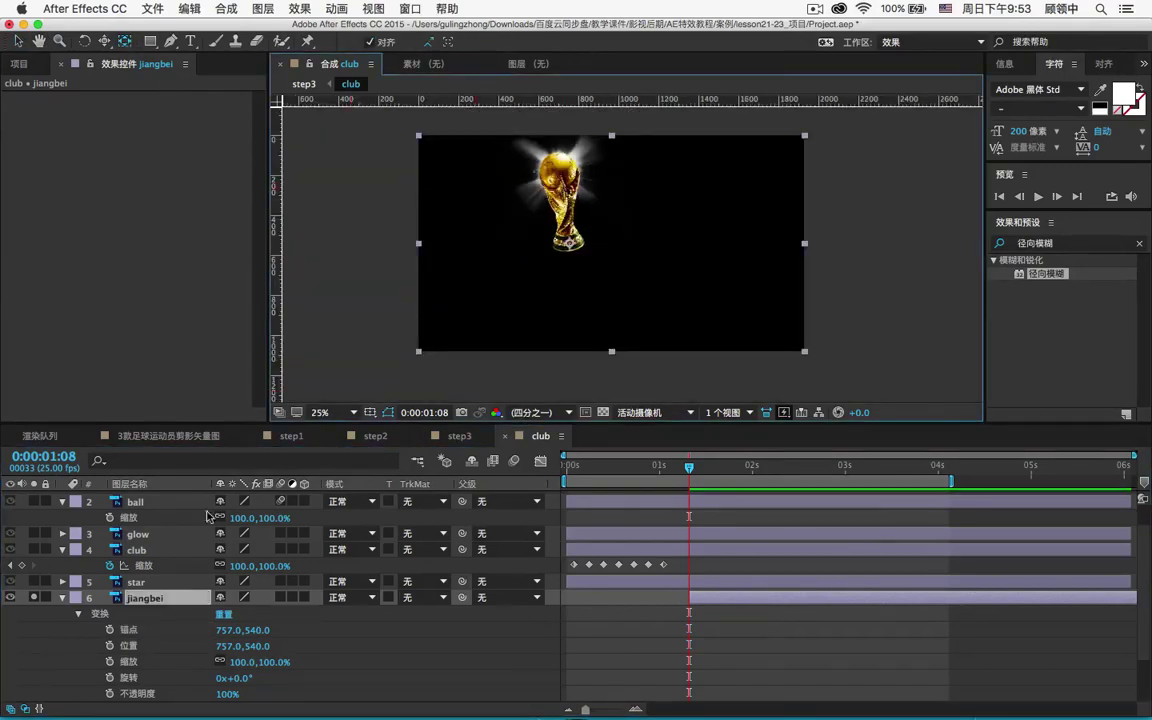
pyautogui.click(716, 467)
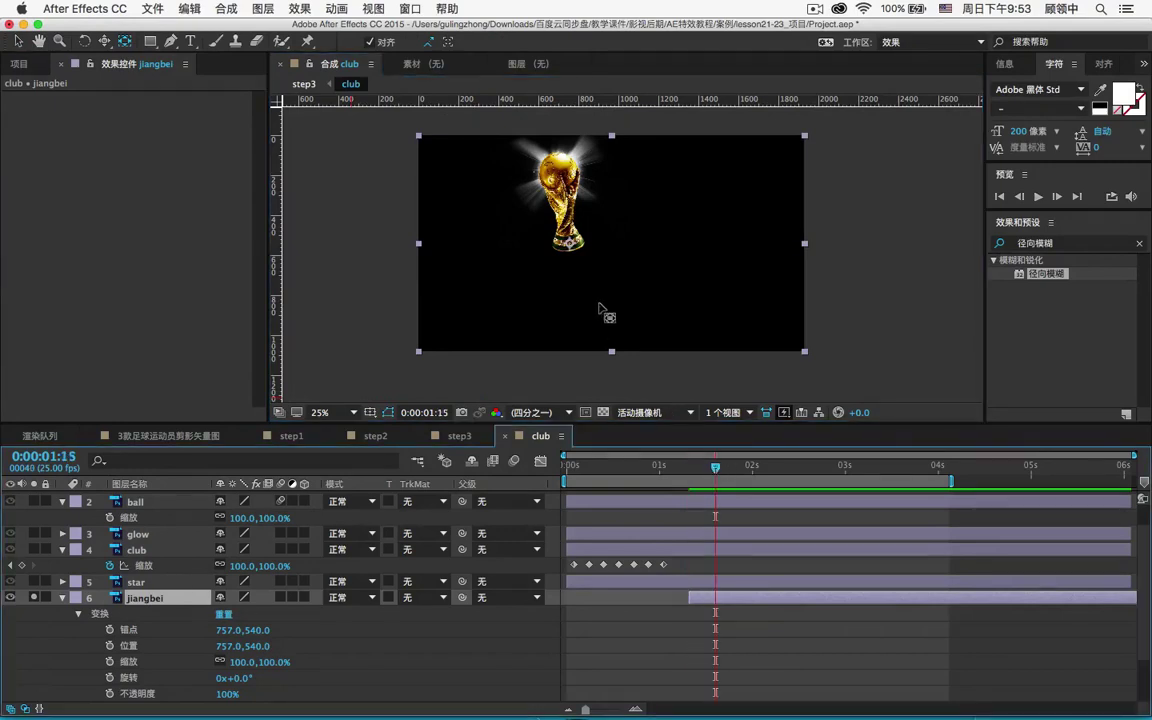
pyautogui.moveTo(576, 256); pyautogui.dragTo(568, 243)
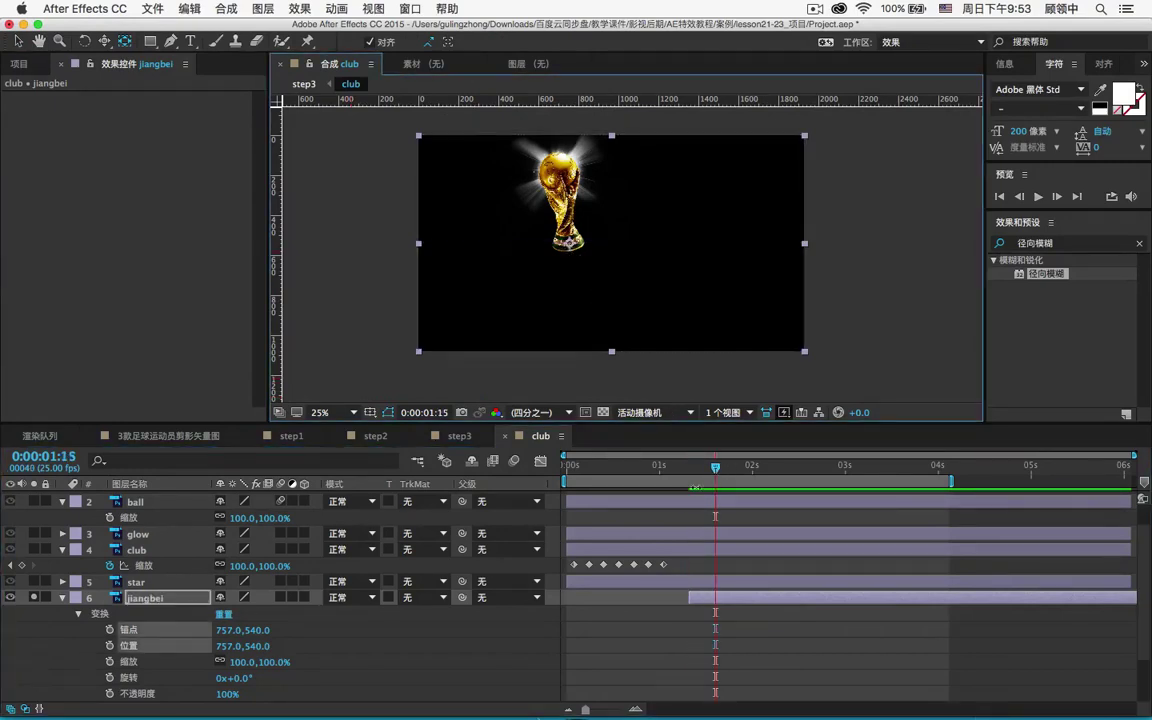
# Step: Add position and scale keyframes to the jiangbei layer at 0:00:01:08 and 0:00:01:13, keeping 757, 540 and 100%
pyautogui.moveTo(716, 467); pyautogui.dragTo(689, 467)
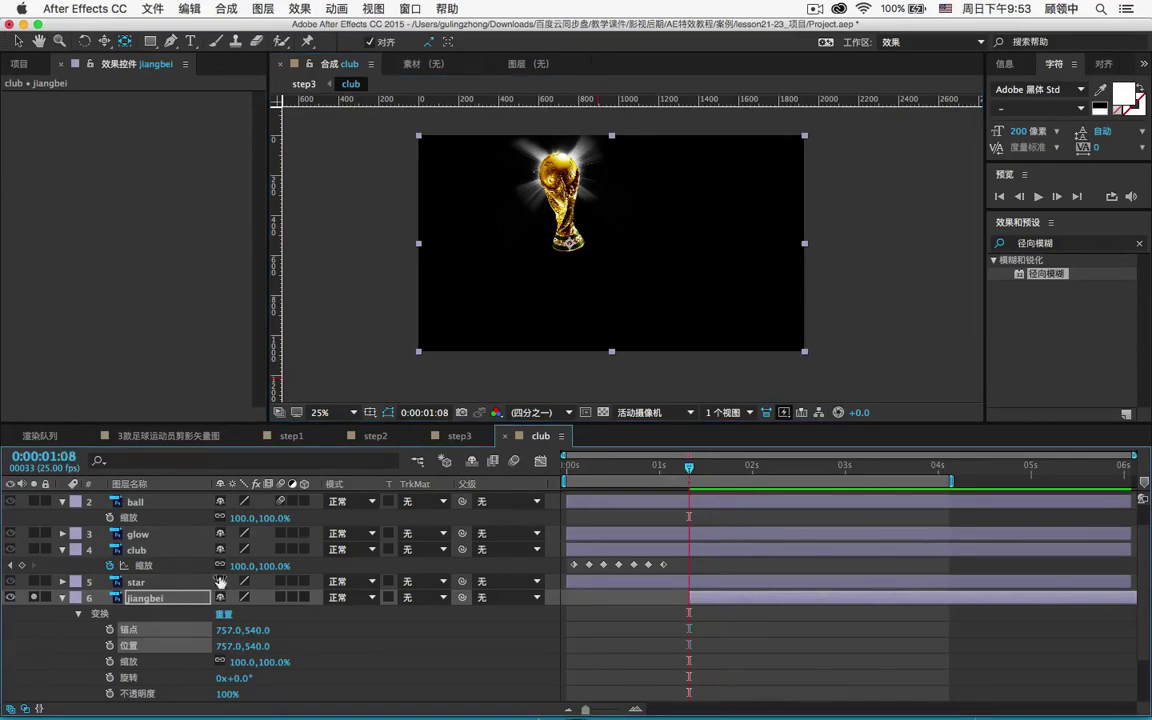
pyautogui.click(150, 662)
pyautogui.keyDown('shift'); pyautogui.click(149, 656); pyautogui.keyUp('shift')
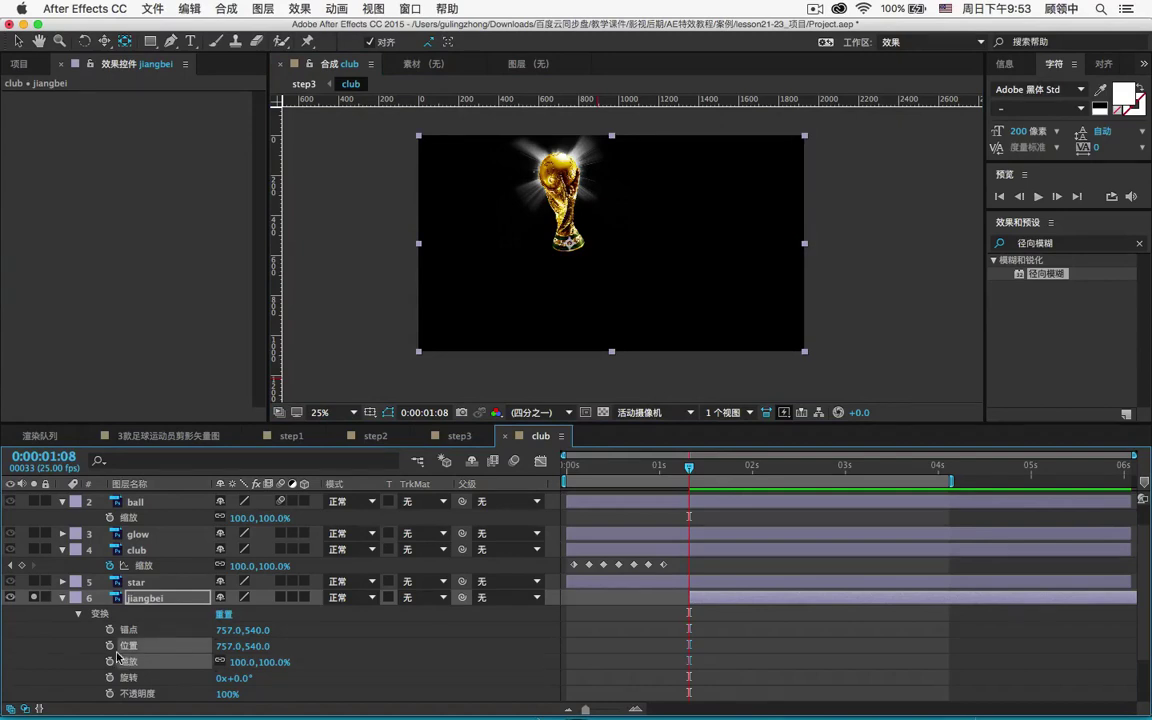
pyautogui.click(110, 661)
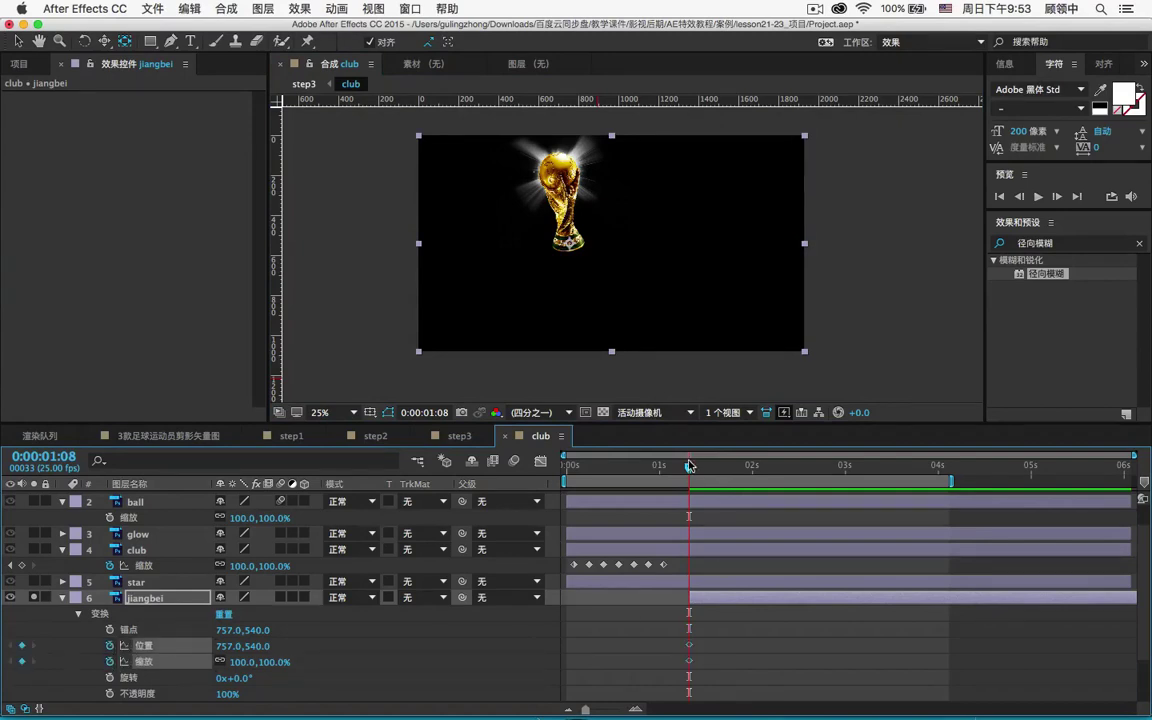
pyautogui.moveTo(689, 465); pyautogui.dragTo(707, 468)
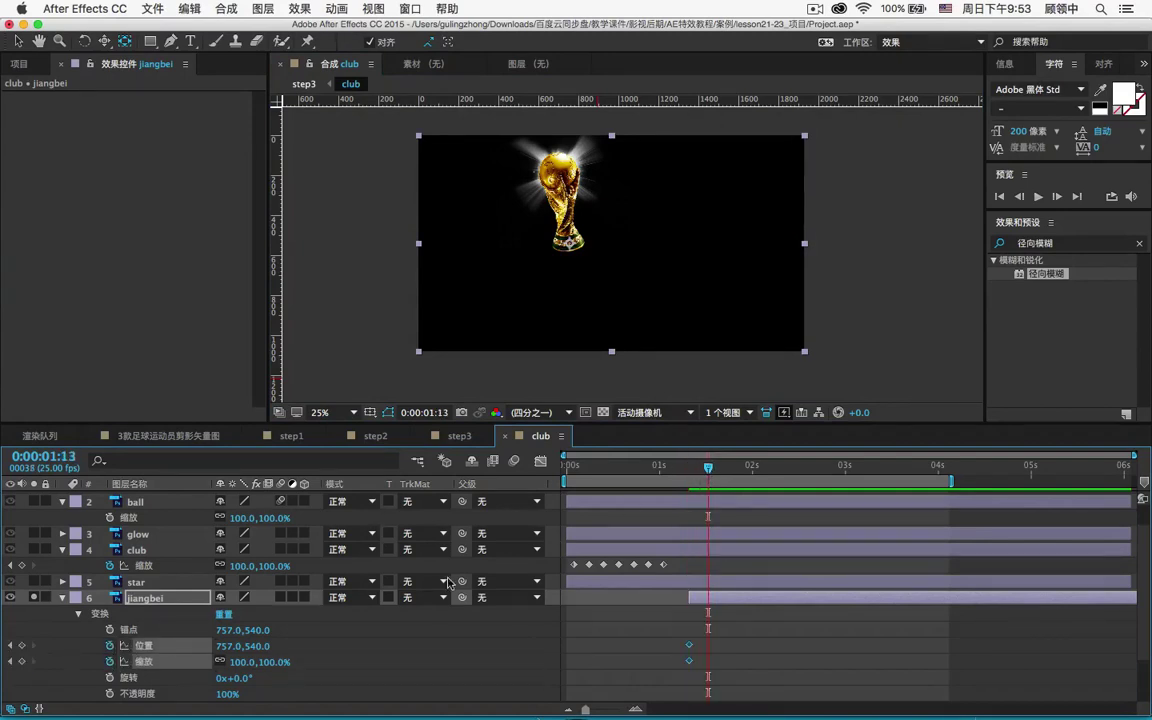
pyautogui.click(22, 645)
pyautogui.click(22, 661)
# Step: Set the jiangbei layer's scale to 0% at the 0:00:01:08 keyframe and check the trophy's growth
pyautogui.press('j')
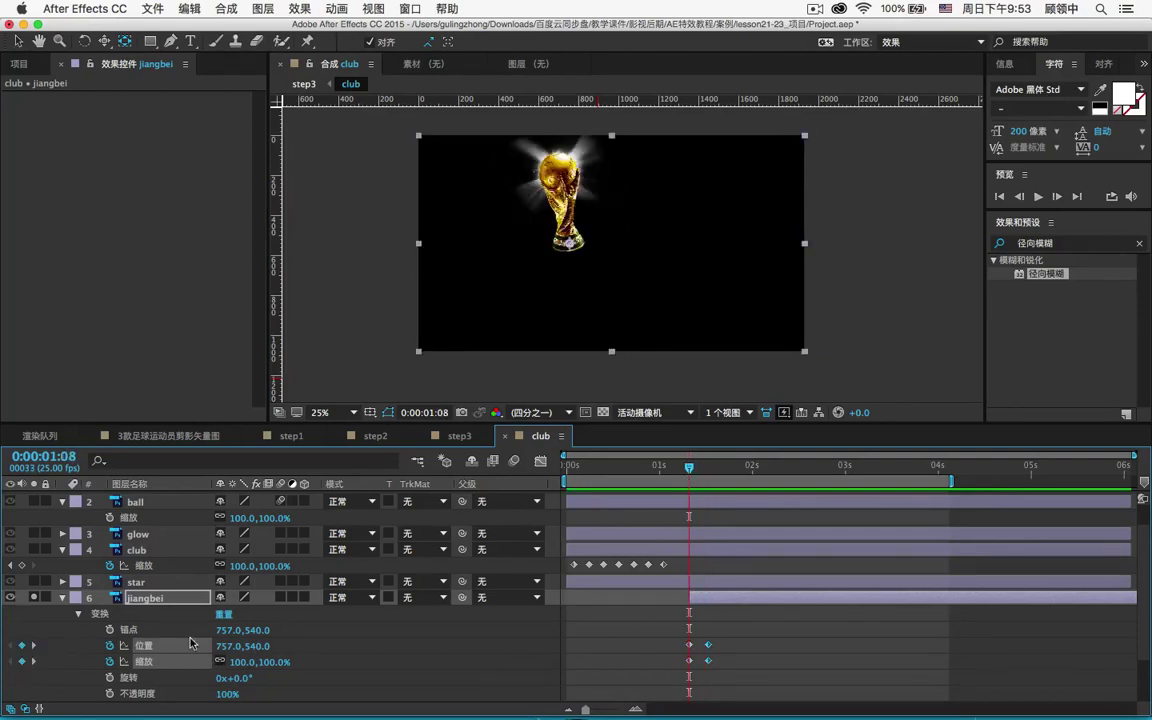
pyautogui.click(244, 664)
pyautogui.write('0')
pyautogui.press('Return')
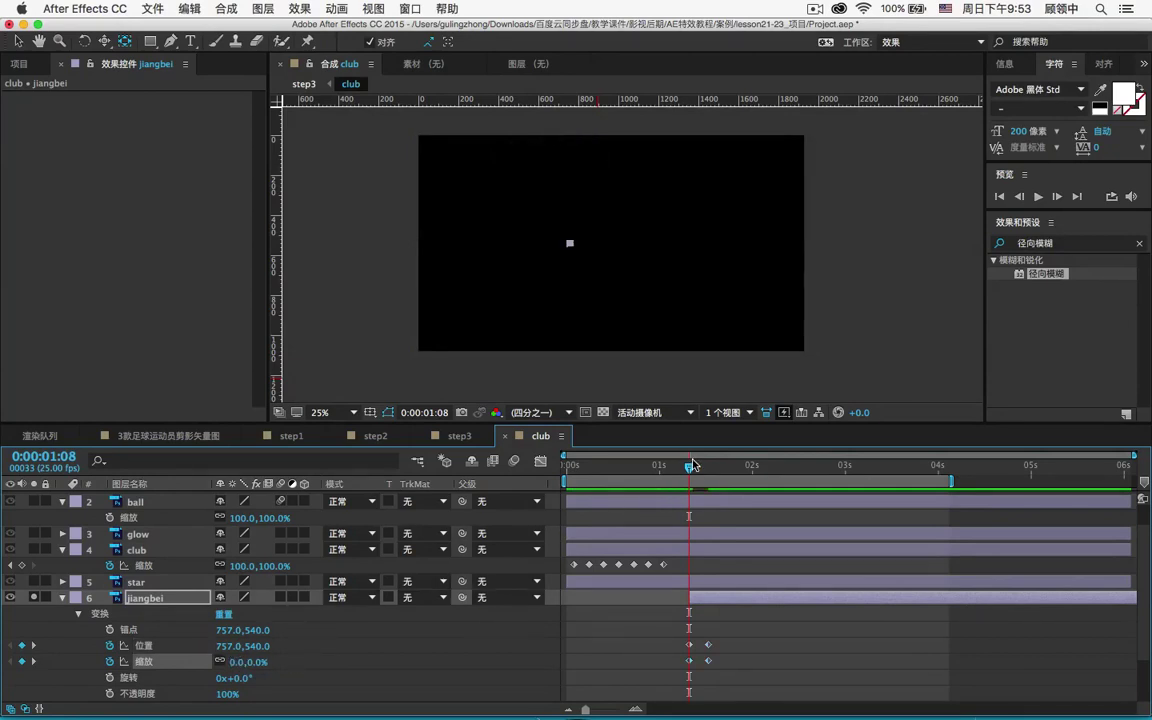
pyautogui.moveTo(691, 467)
pyautogui.mouseDown()
pyautogui.moveTo(707, 468)
pyautogui.moveTo(674, 467)
pyautogui.moveTo(691, 467)
pyautogui.mouseUp()
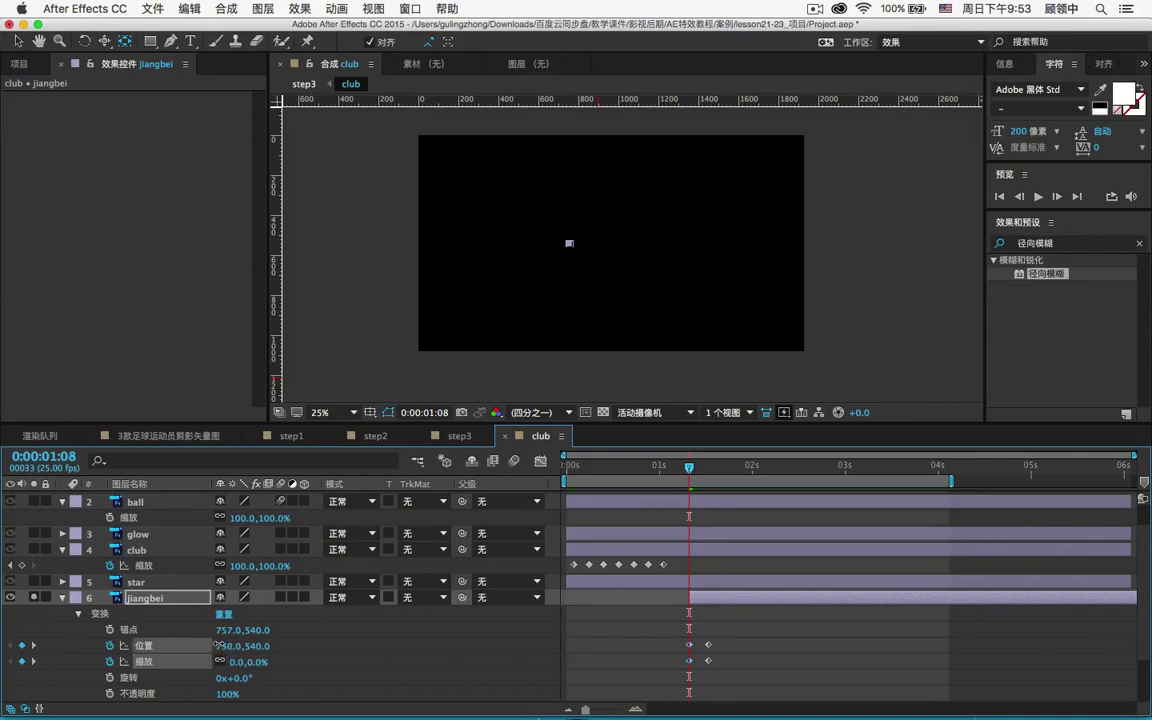
# Step: Offset the jiangbei layer's starting position right and slightly down at the 0:00:01:08 keyframe and check the movement through 0:00:01:13
pyautogui.moveTo(222, 646); pyautogui.dragTo(325, 643)
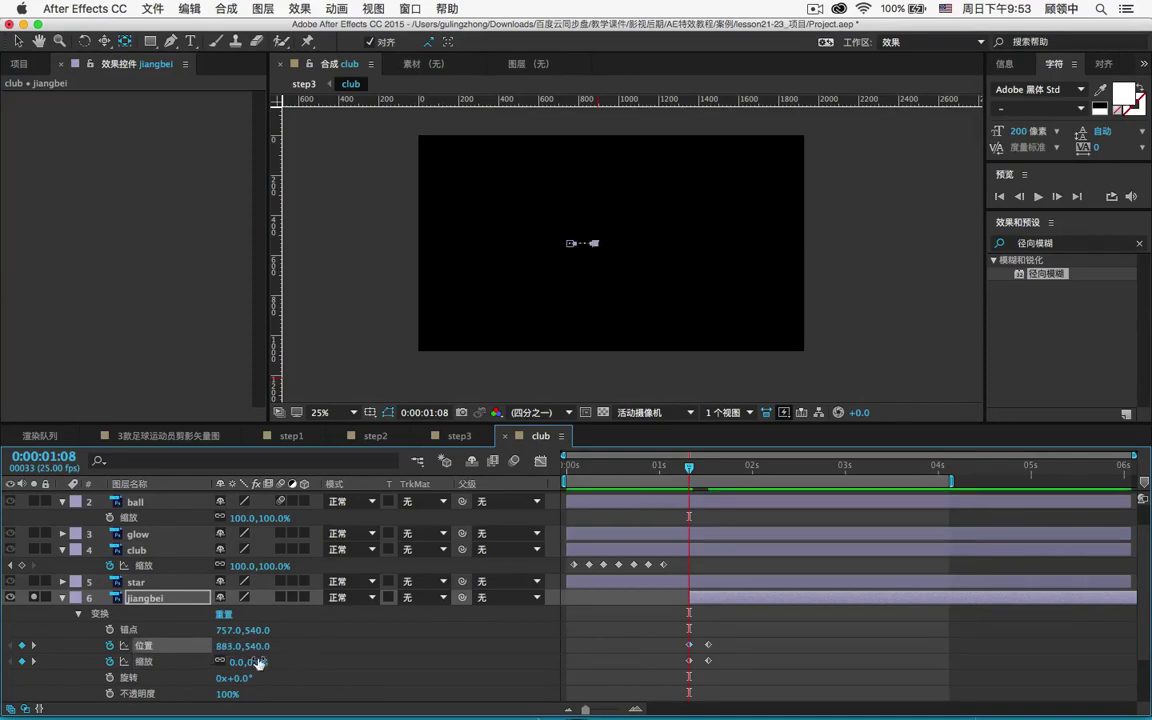
pyautogui.moveTo(234, 650); pyautogui.dragTo(285, 646)
pyautogui.moveTo(691, 469); pyautogui.dragTo(708, 468)
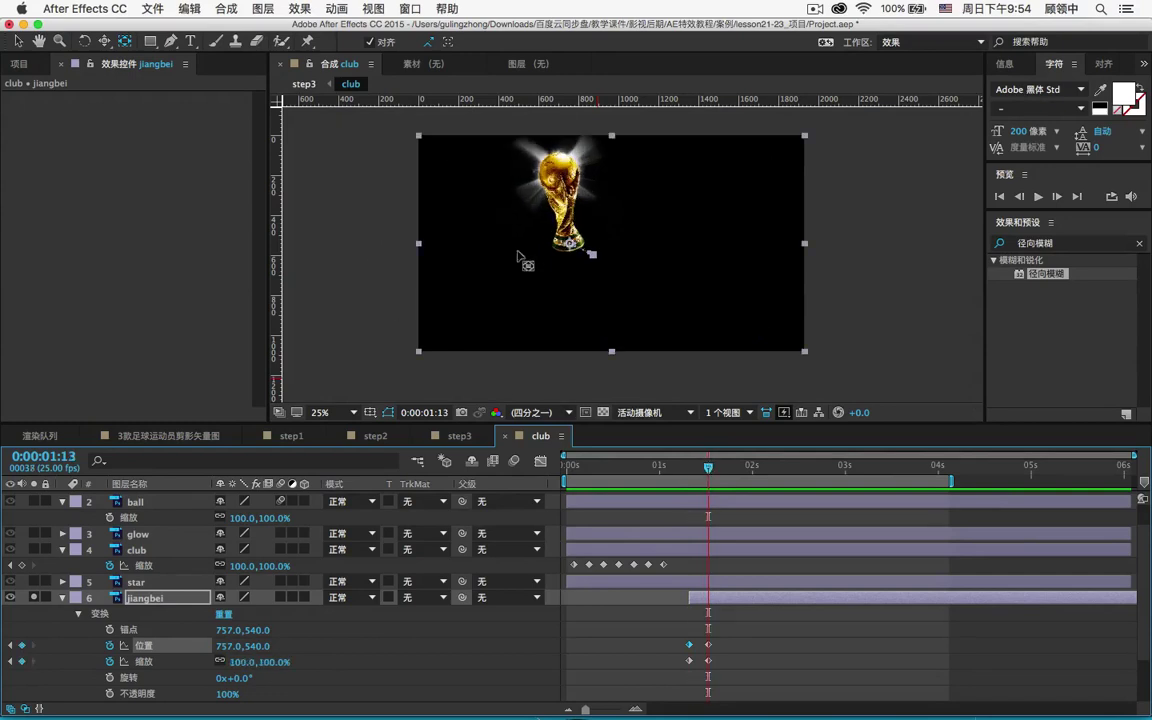
# Step: Unsolo the jiangbei layer and check the trophy's entrance with all layers up to 0:00:01:13
pyautogui.click(31, 598)
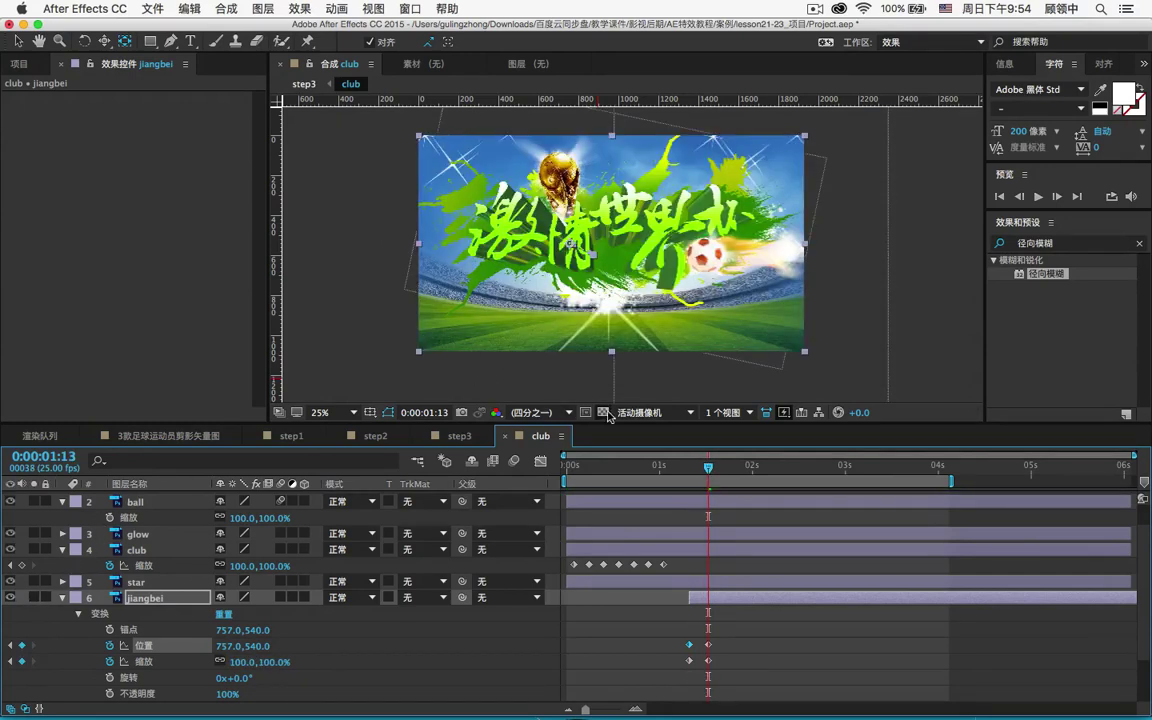
pyautogui.click(685, 467)
pyautogui.moveTo(685, 467); pyautogui.dragTo(709, 459)
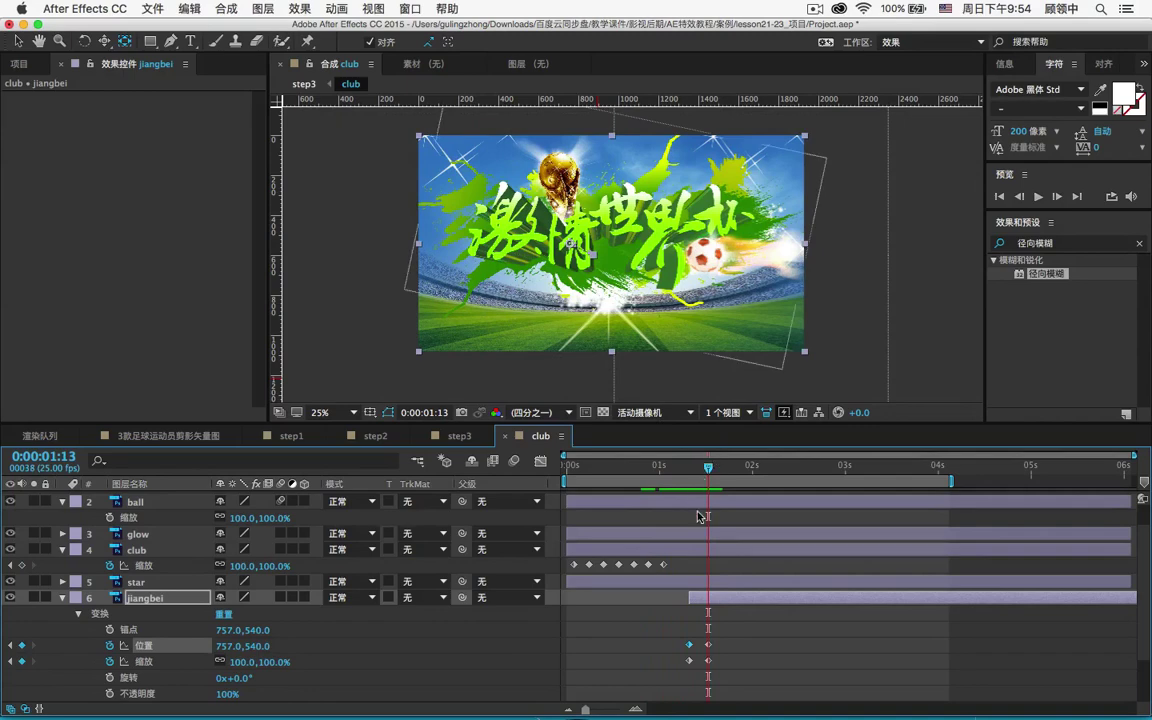
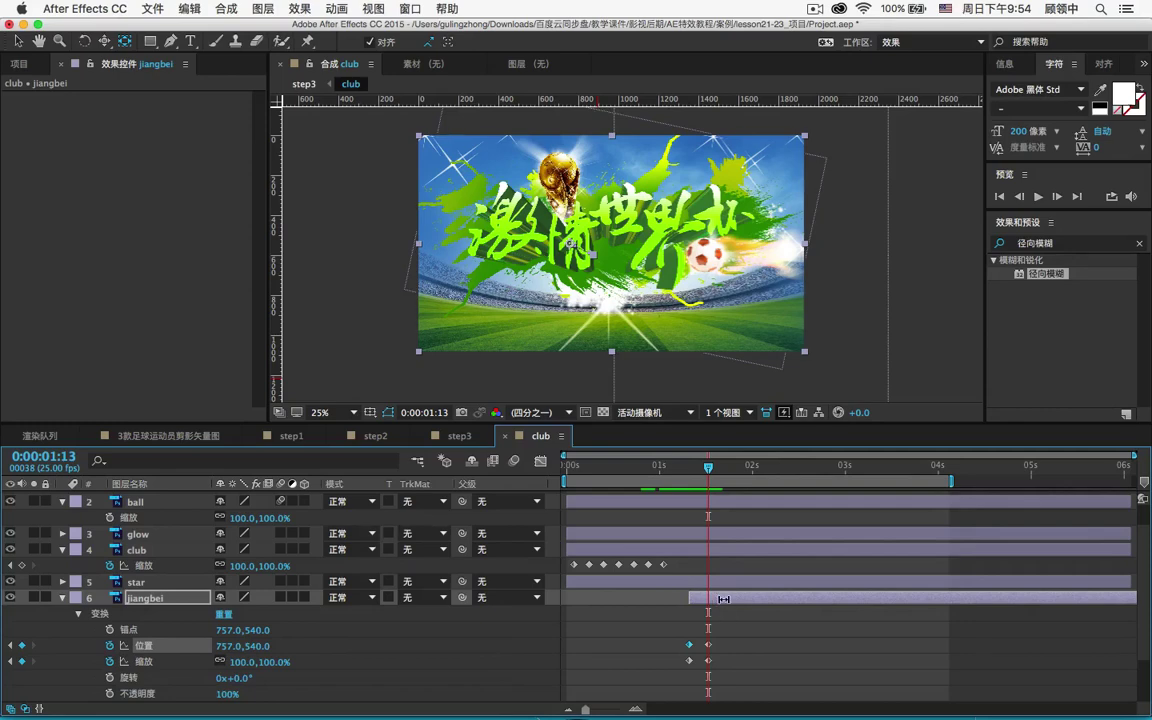
# Step: Split the jiangbei layer at 0:00:01:13 and delete all position and scale keyframes from jiangbei 2
pyautogui.press('super+shift+d')
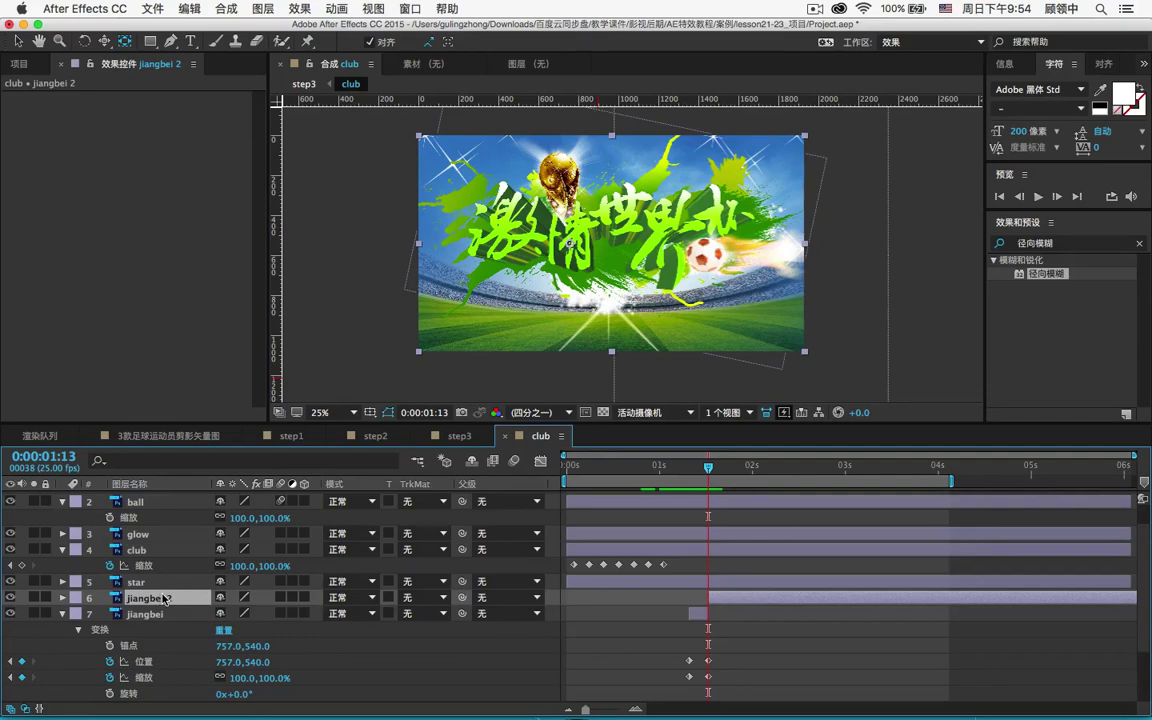
pyautogui.press('u')
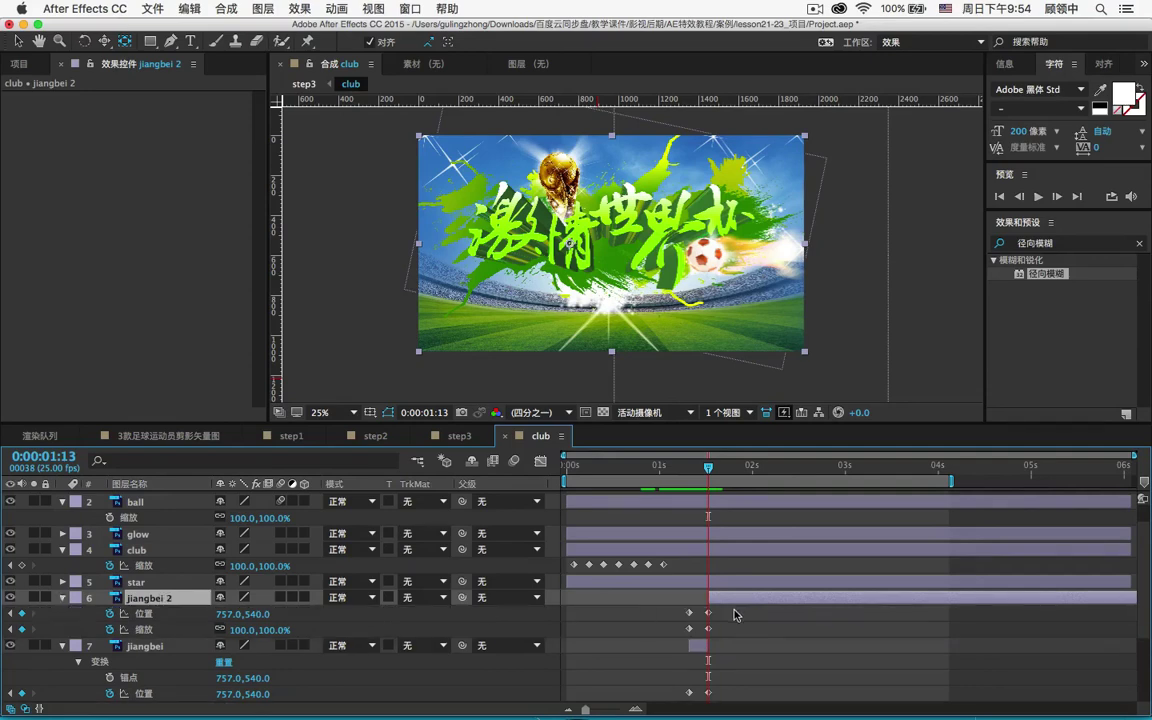
pyautogui.moveTo(745, 605); pyautogui.dragTo(662, 636)
pyautogui.press('Delete')
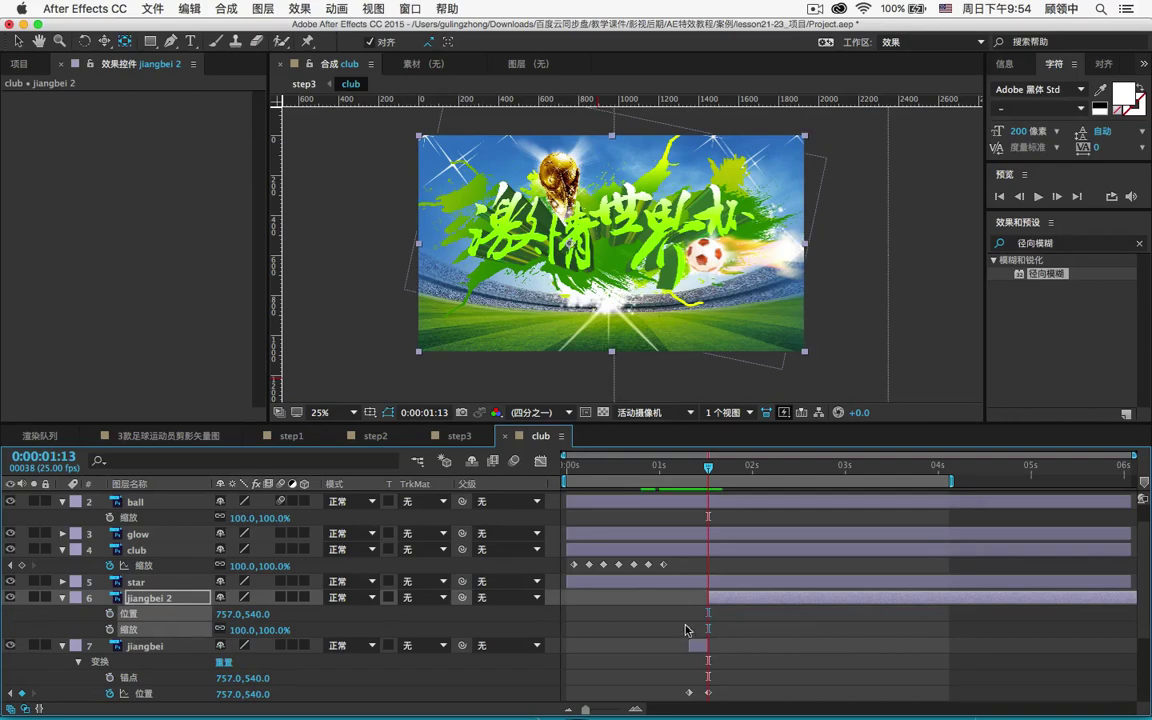
pyautogui.click(110, 629)
pyautogui.click(110, 613)
pyautogui.hotkey('ctrl', 'z')
pyautogui.hotkey('ctrl', 'z')
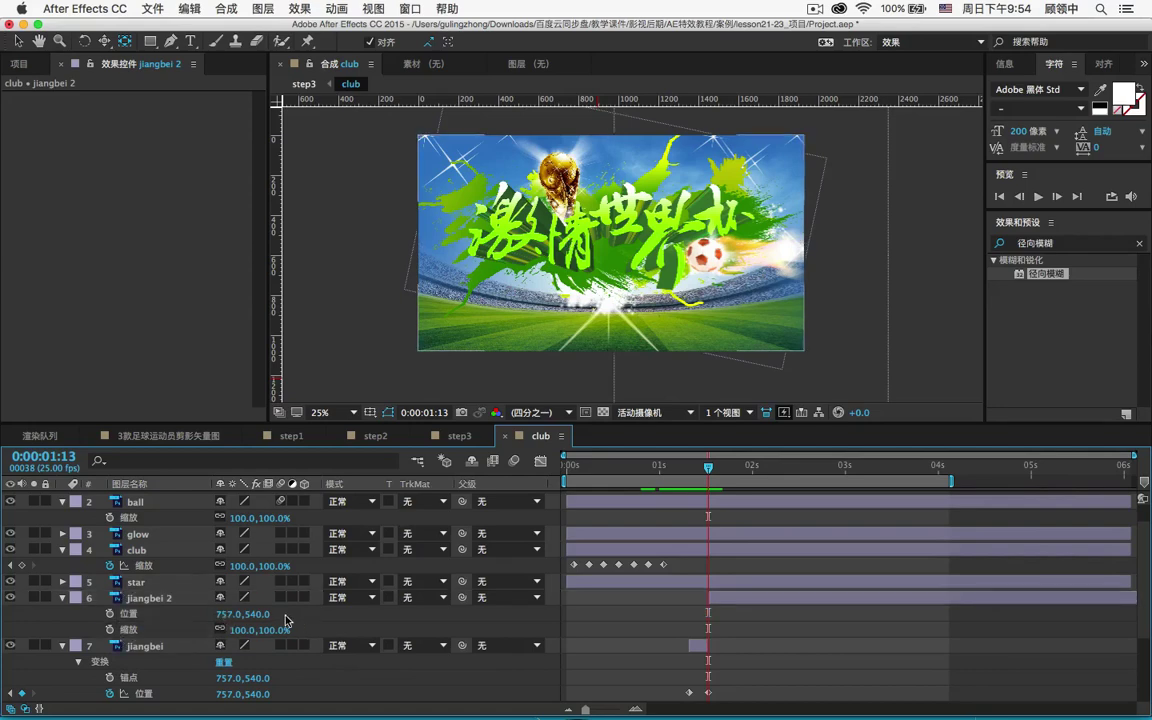
# Step: Add a scale expression to jiangbei 2 that links it to the club layer's scale
pyautogui.keyDown('alt'); pyautogui.click(110, 630); pyautogui.keyUp('alt')
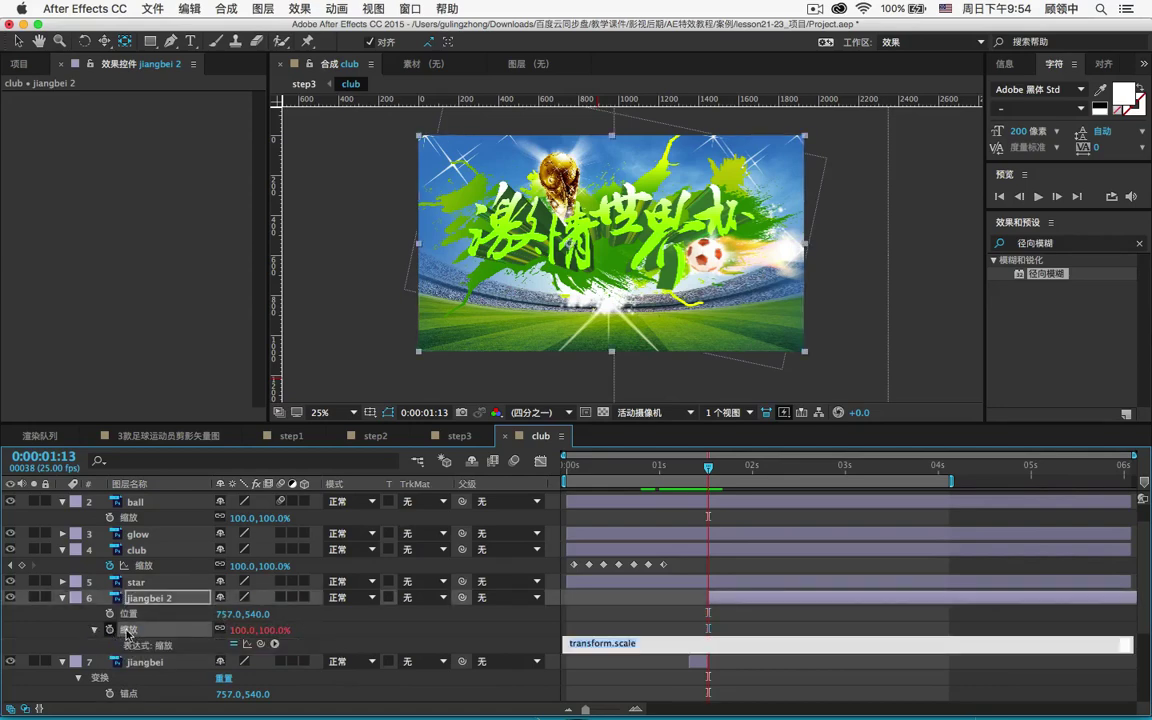
pyautogui.moveTo(265, 650); pyautogui.dragTo(185, 566)
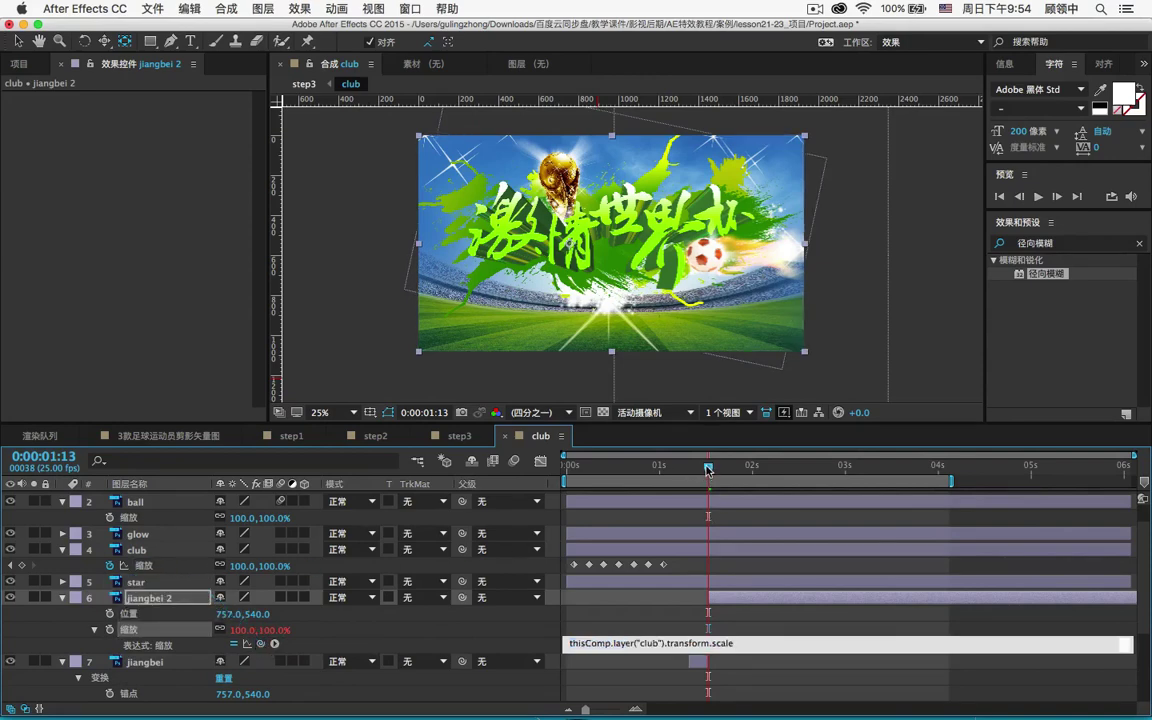
pyautogui.moveTo(708, 470)
pyautogui.mouseDown()
pyautogui.moveTo(690, 470)
pyautogui.moveTo(722, 470)
pyautogui.moveTo(709, 487)
pyautogui.mouseUp()
pyautogui.click(725, 593)
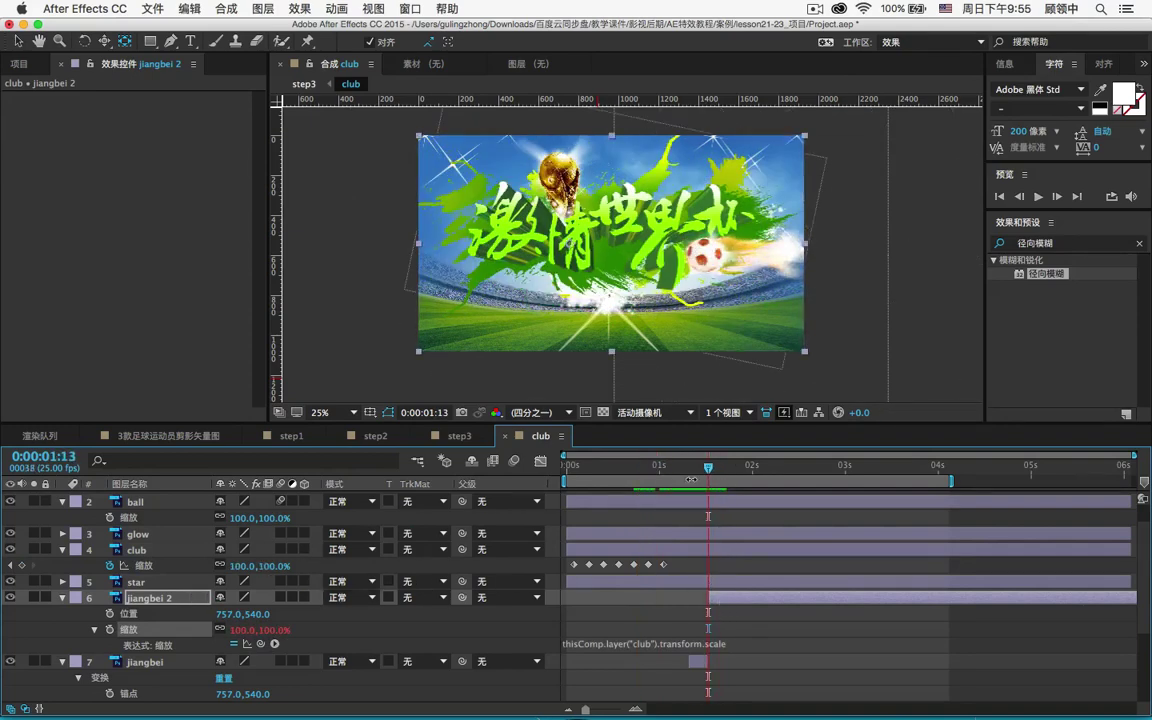
pyautogui.moveTo(708, 470)
pyautogui.mouseDown()
pyautogui.moveTo(723, 473)
pyautogui.moveTo(705, 472)
pyautogui.mouseUp()
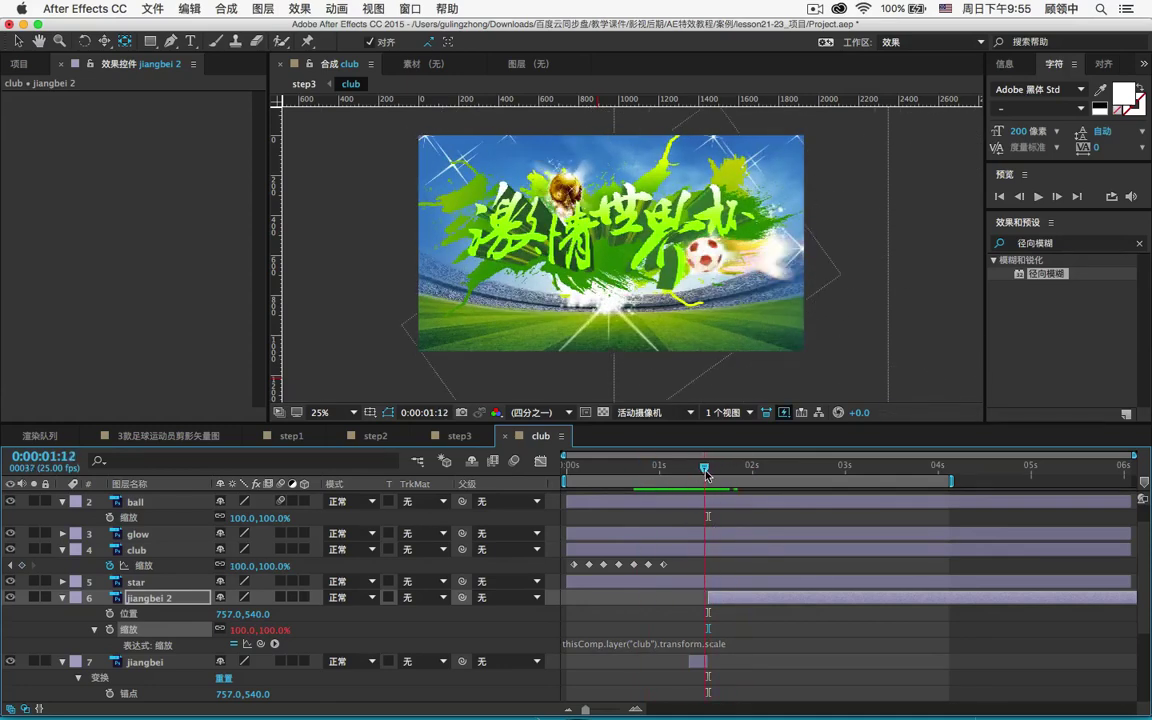
# Step: Extend the jiangbei 2 scale expression with valueAtTime(time-1.6) and check the trophy's bounce up to 0:00:02:07
pyautogui.click(765, 643)
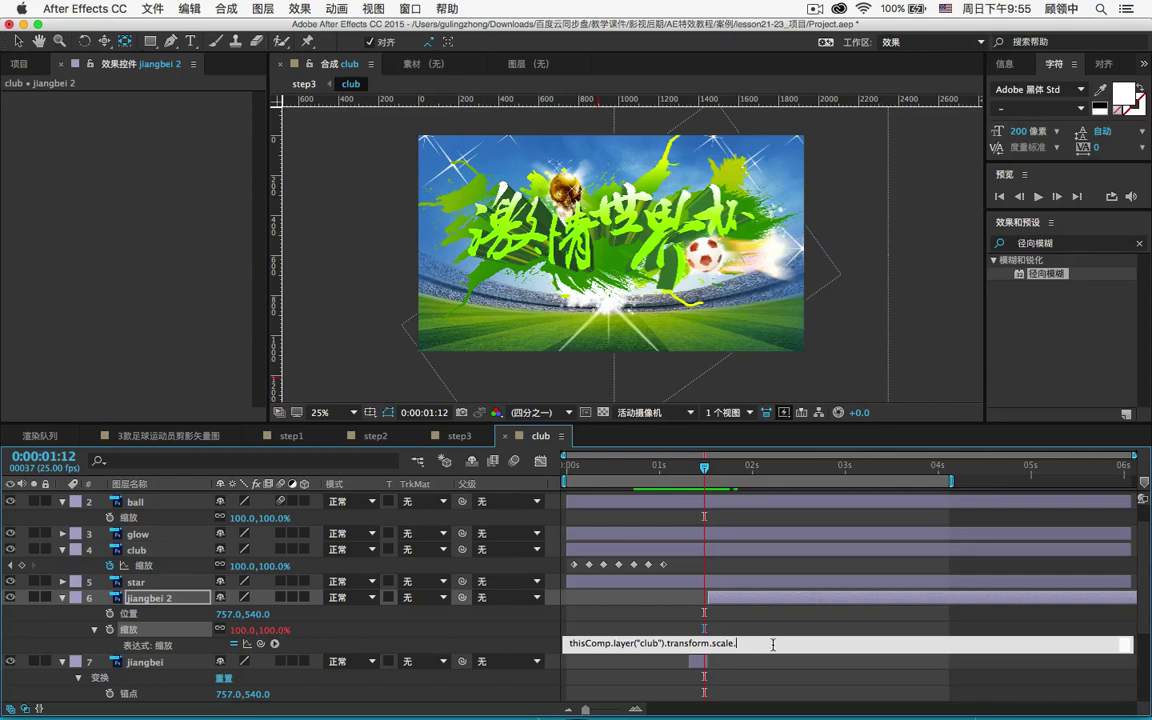
pyautogui.click(283, 643)
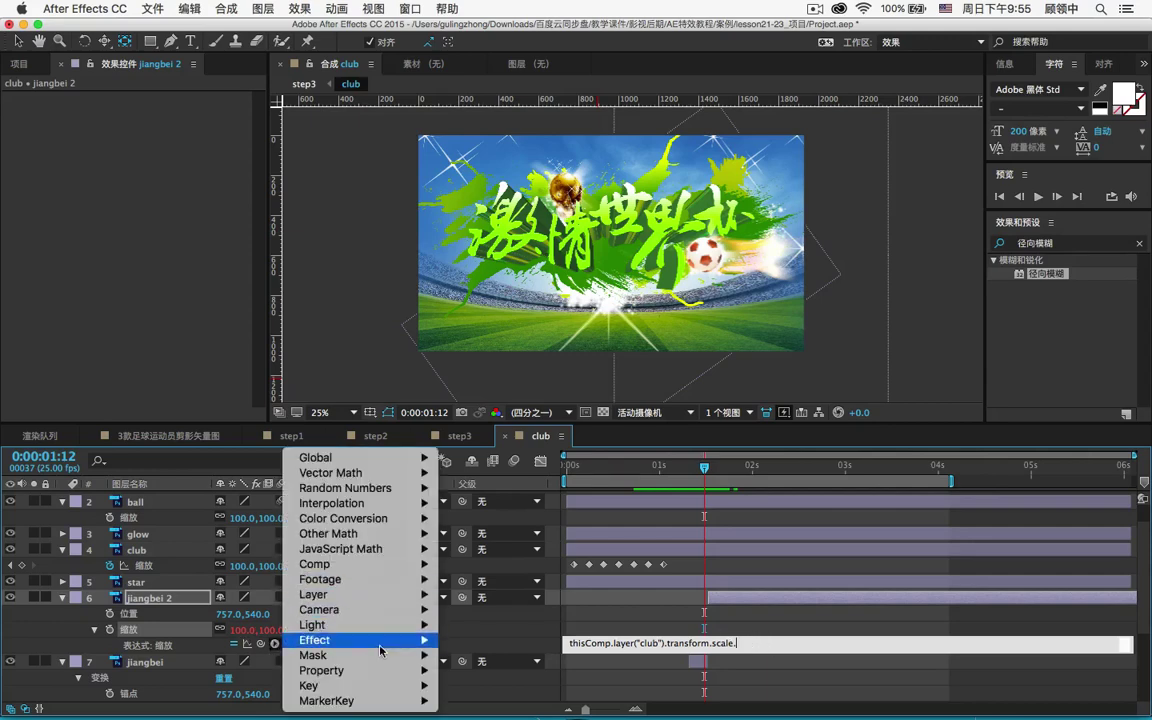
pyautogui.moveTo(388, 648)
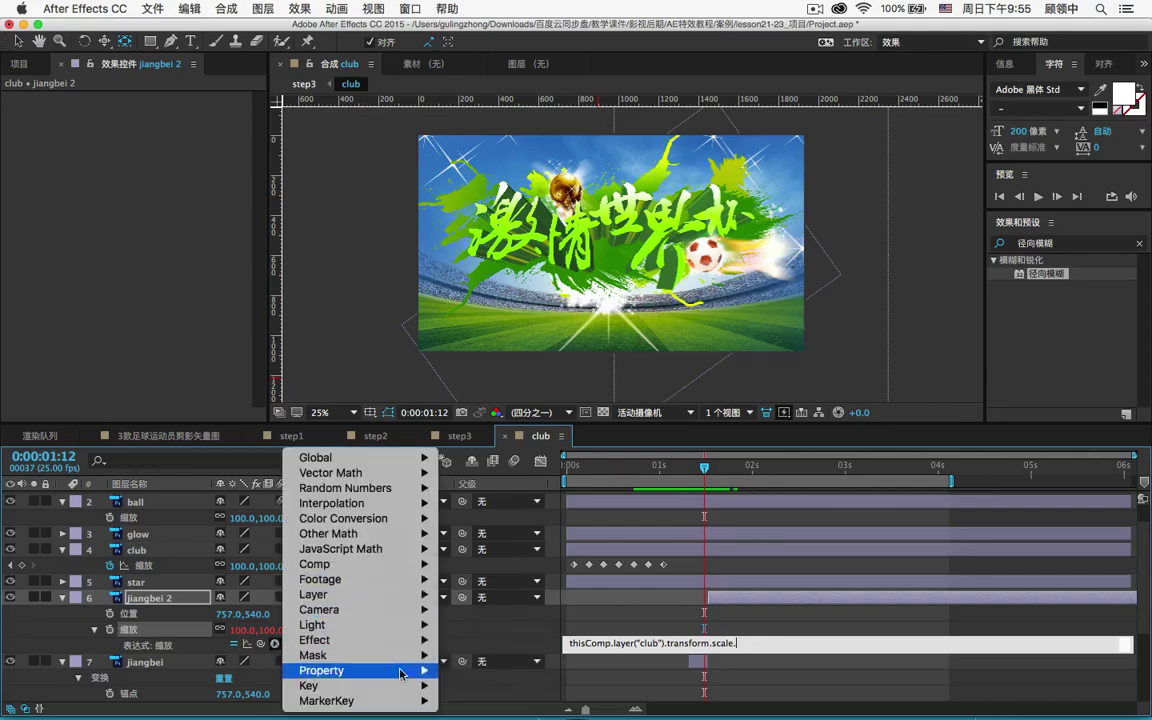
pyautogui.moveTo(400, 670)
pyautogui.click(523, 397)
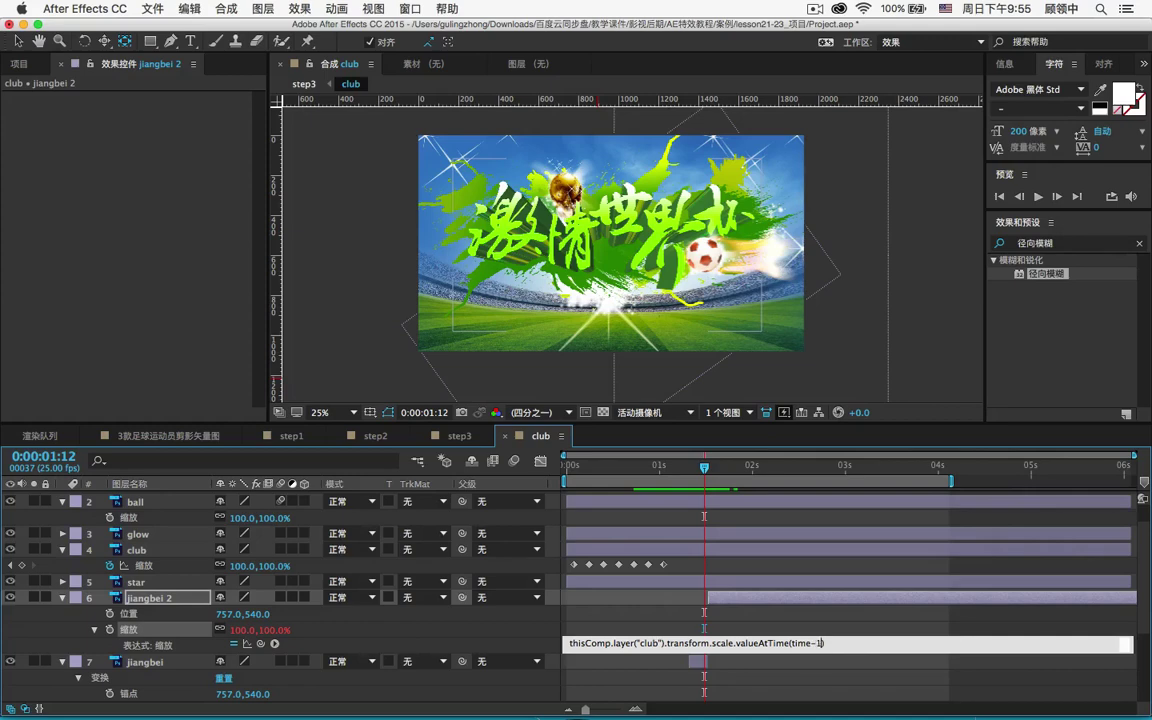
pyautogui.write('6')
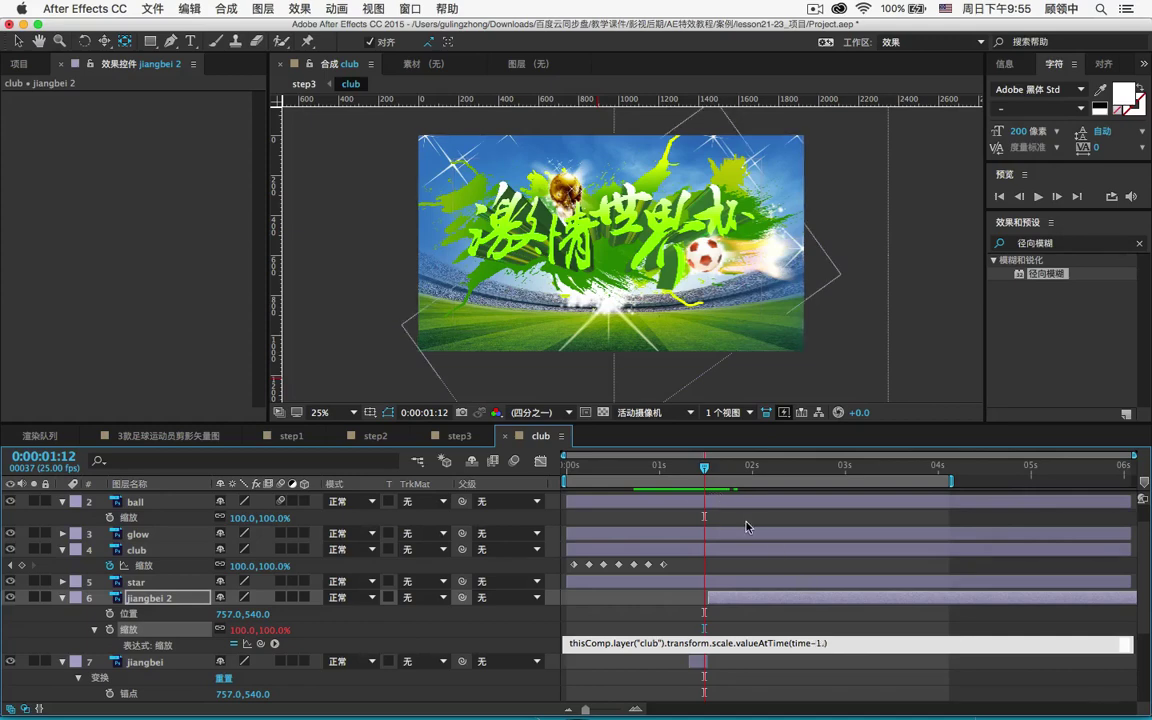
pyautogui.click(851, 631)
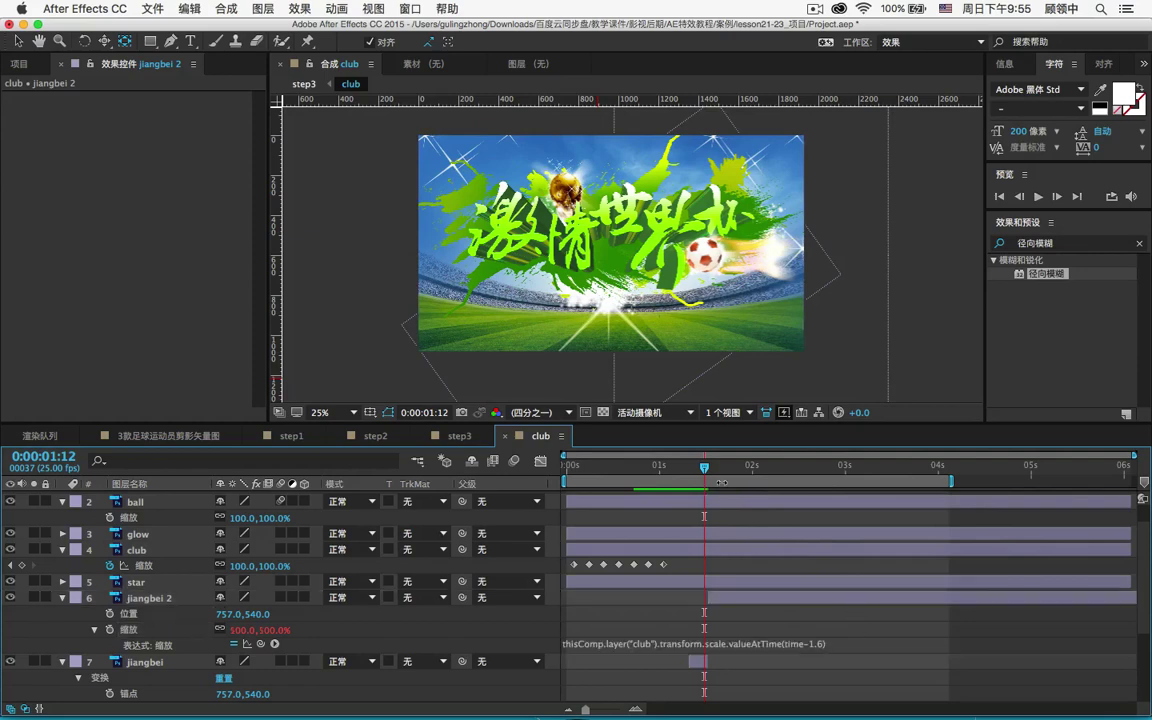
pyautogui.moveTo(704, 472); pyautogui.dragTo(746, 471)
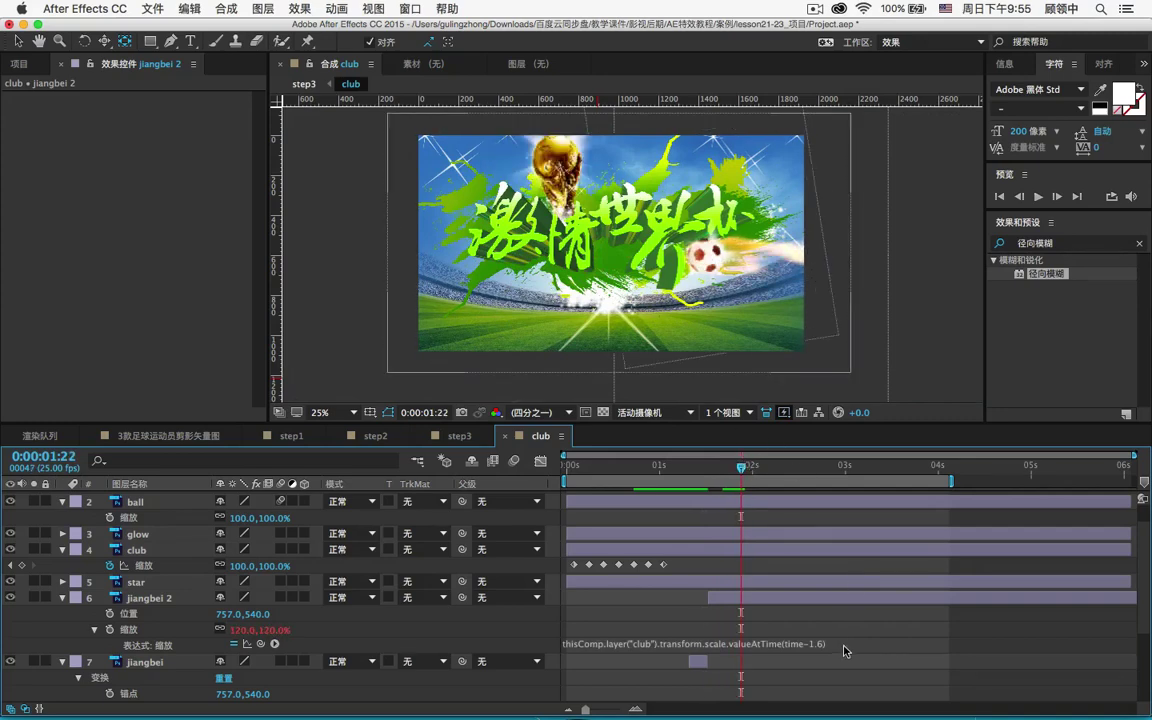
pyautogui.click(751, 468)
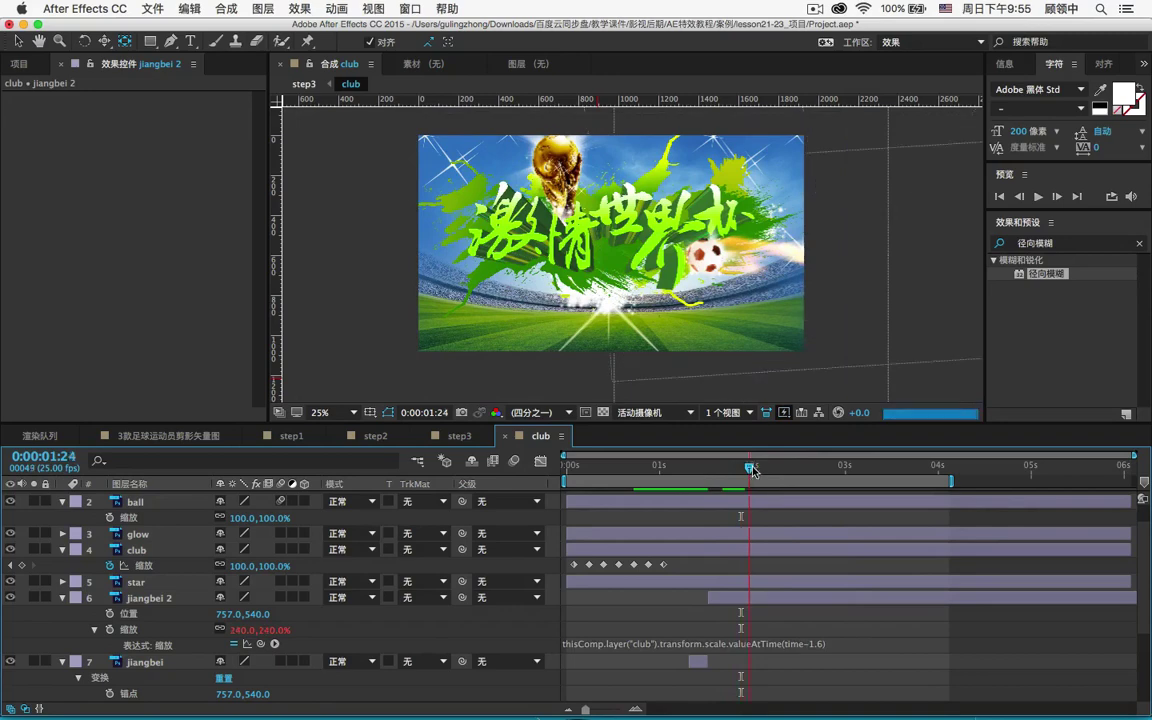
pyautogui.moveTo(752, 470); pyautogui.dragTo(779, 468)
# Step: Try multiplying the jiangbei 2 scale expression by 0.4, checking it up to 0:00:02:21, and remove the multiplier
pyautogui.click(845, 647)
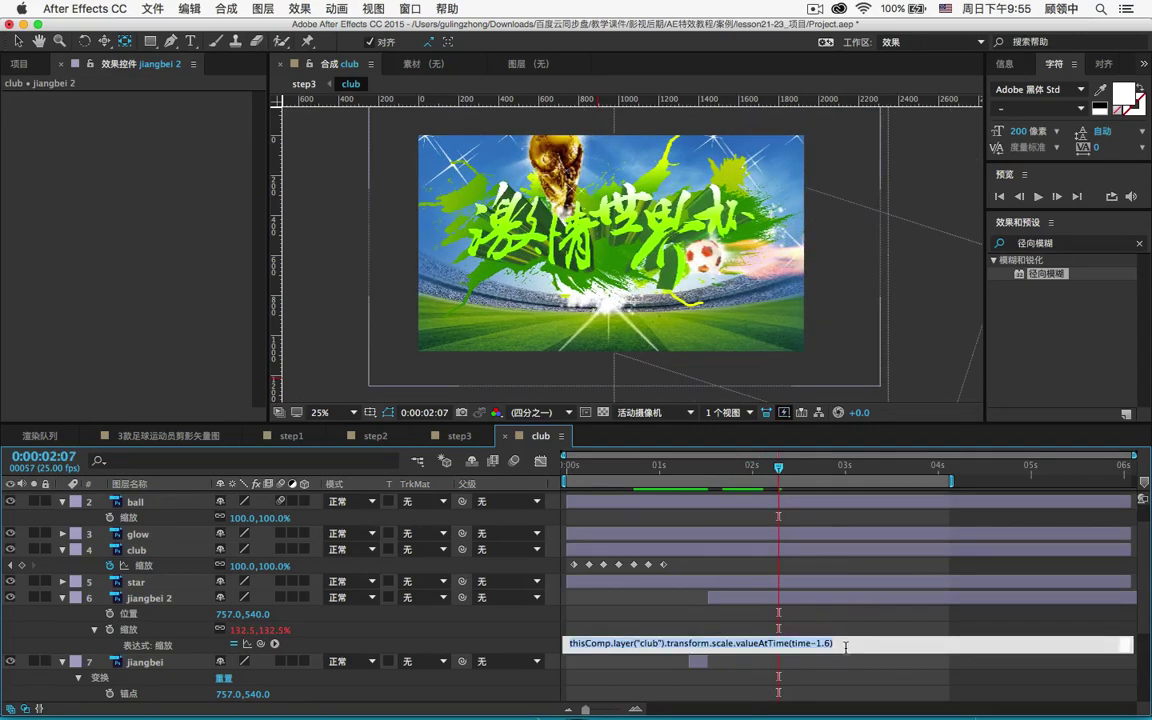
pyautogui.click(862, 648)
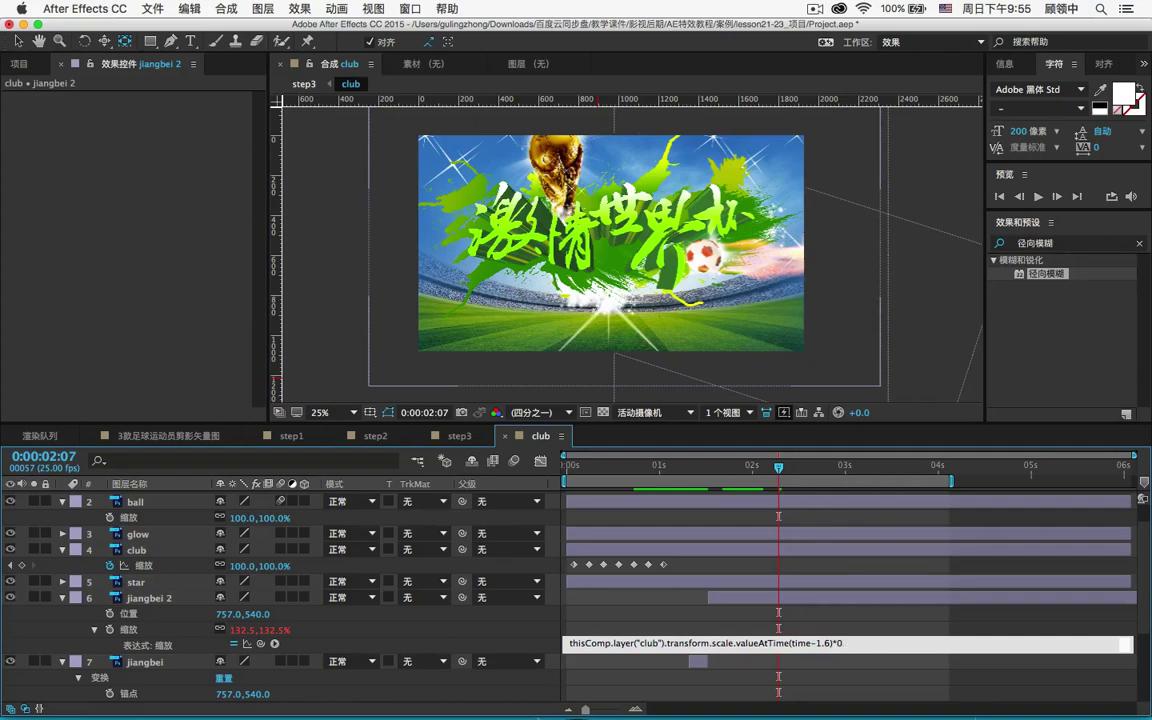
pyautogui.click(852, 622)
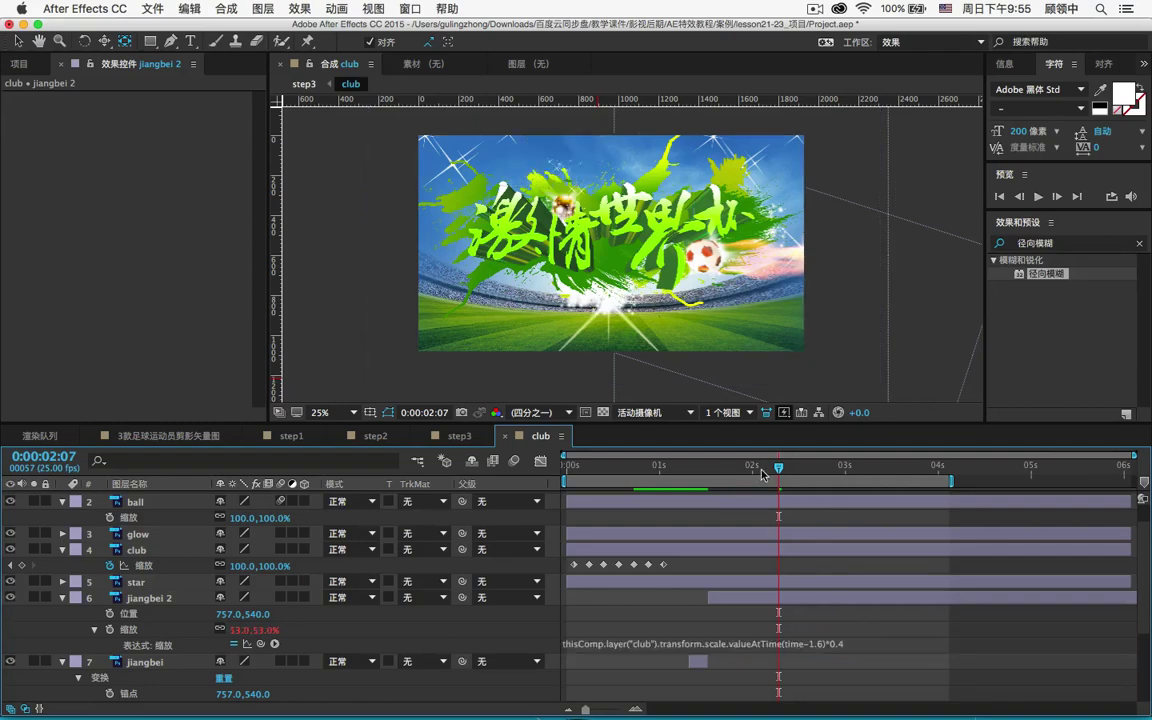
pyautogui.moveTo(779, 468); pyautogui.dragTo(830, 470)
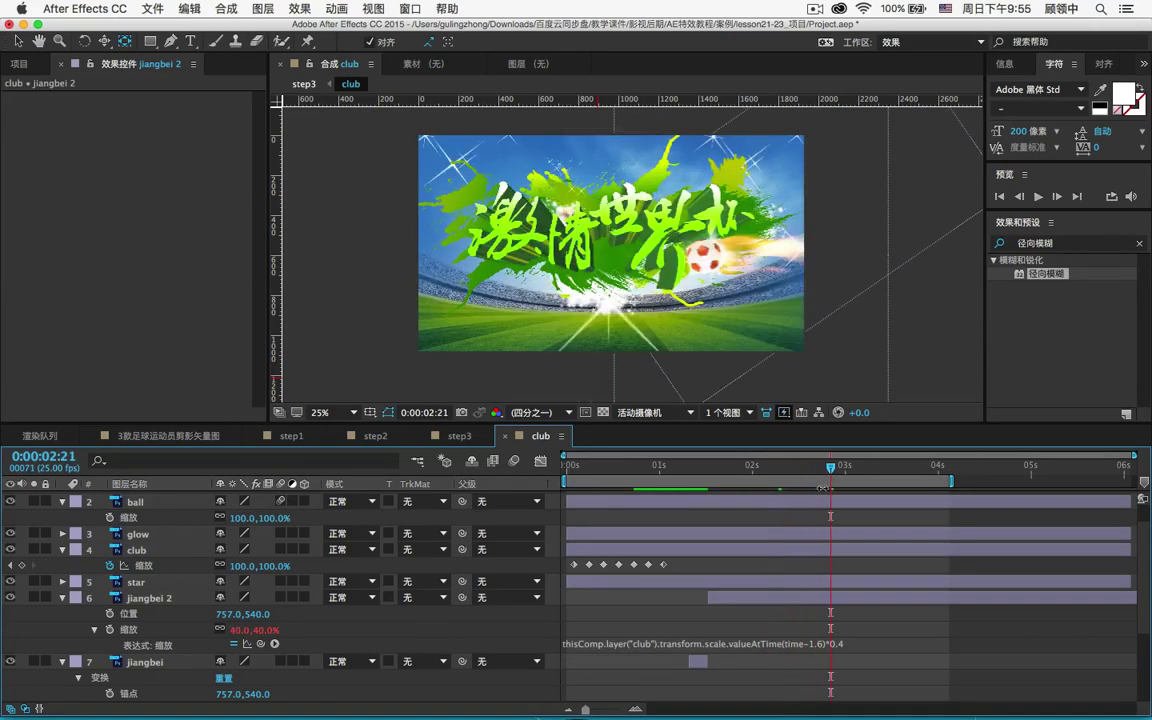
pyautogui.click(834, 643)
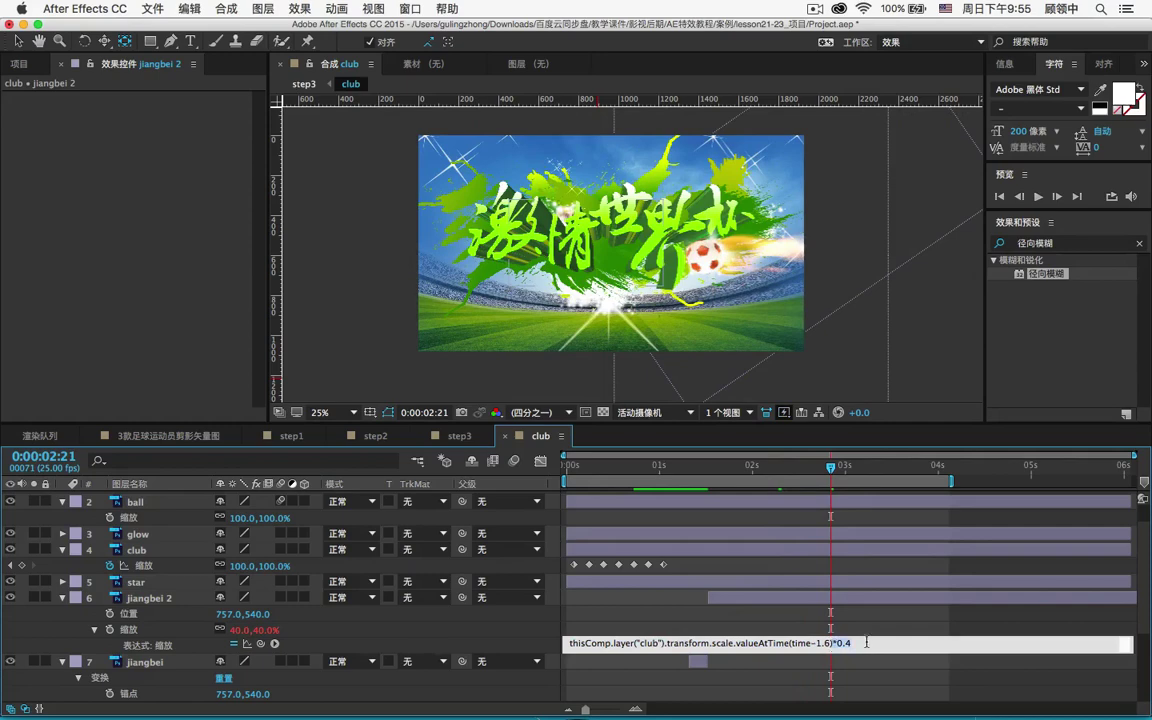
pyautogui.click(827, 477)
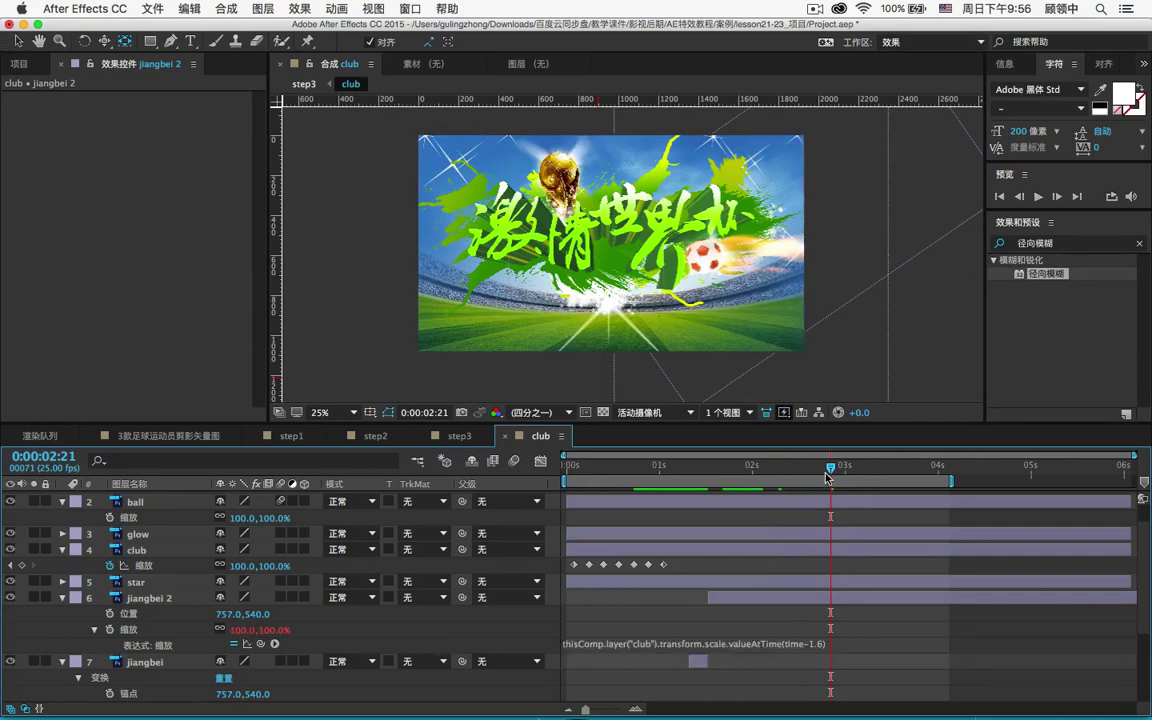
# Step: Play back the club composition from 0:00:01:08 to review the trophy's entrance and bounce
pyautogui.moveTo(804, 471); pyautogui.dragTo(690, 472)
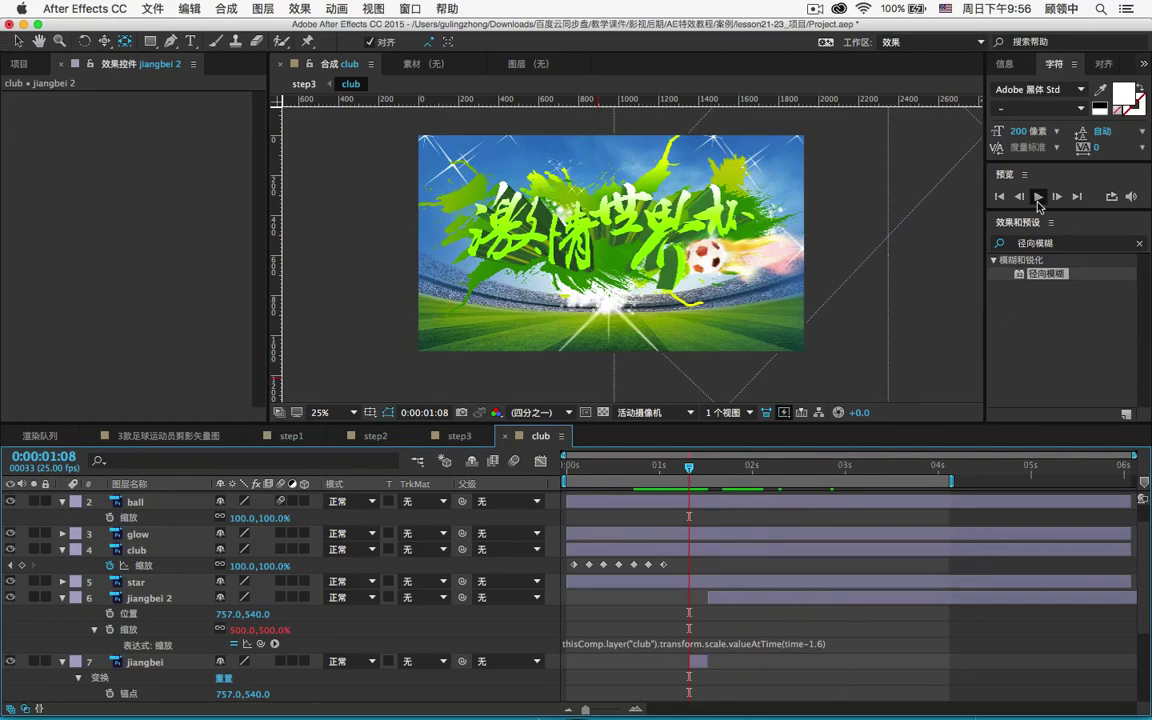
pyautogui.click(1038, 198)
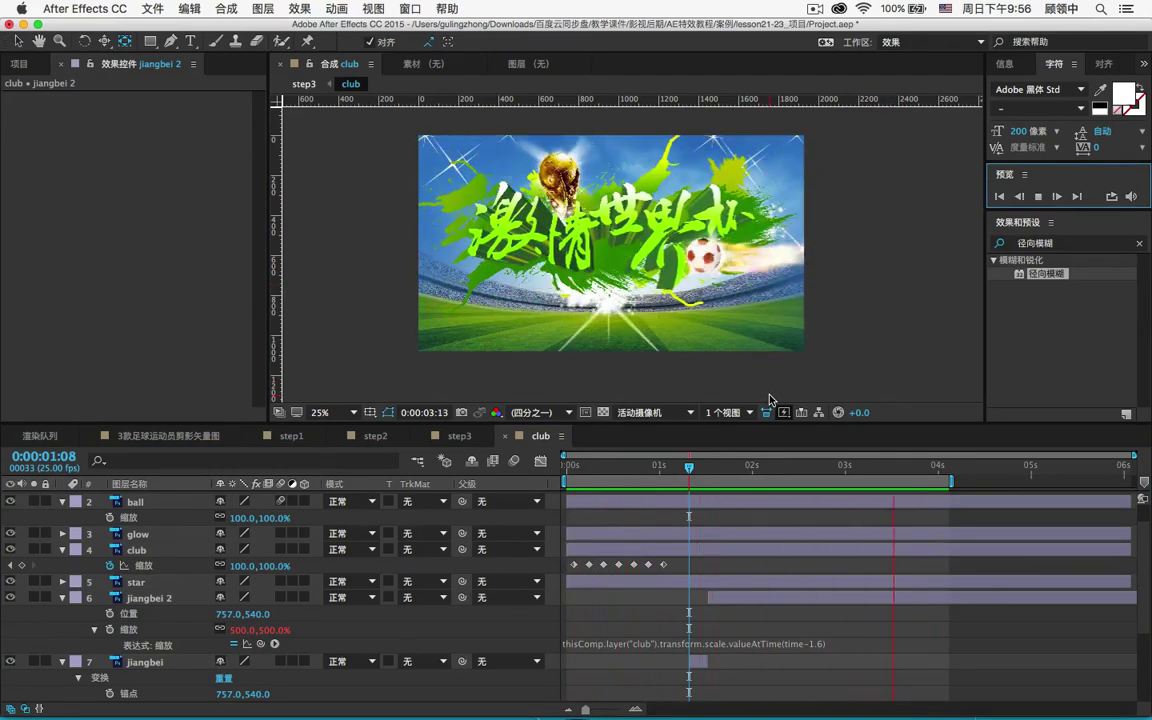
pyautogui.click(785, 468)
# Step: In the step3 composition, extend the work area's end past the 10-second mark and trim the composition to it
pyautogui.click(459, 436)
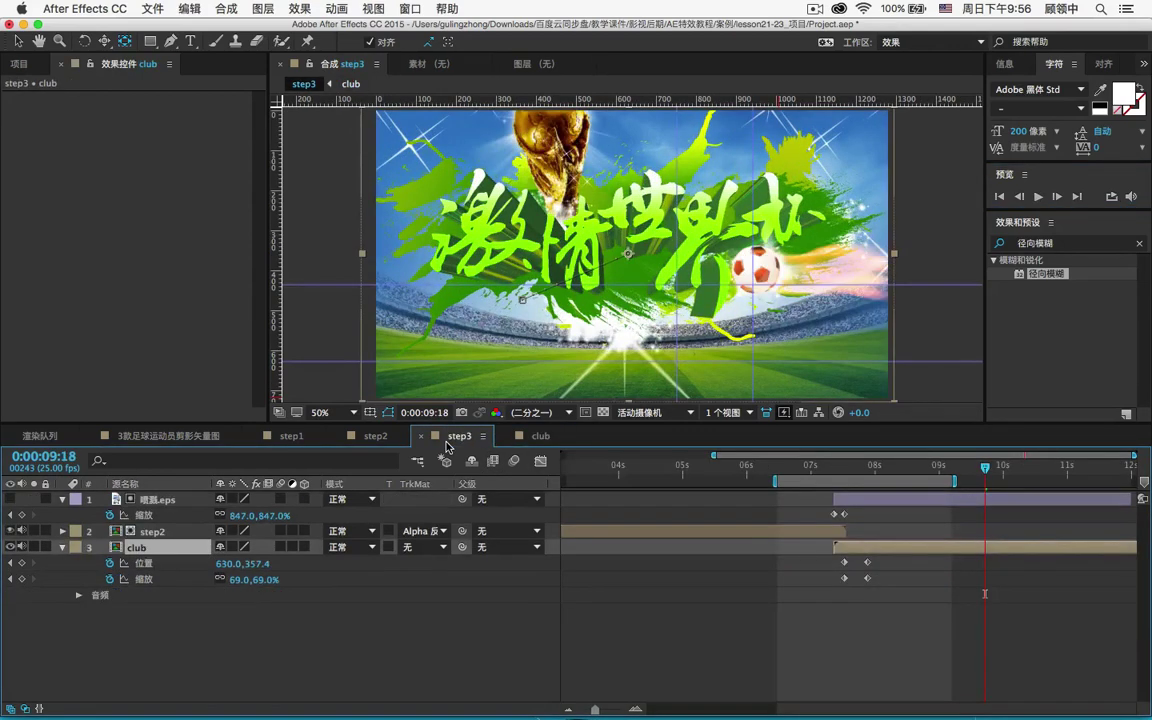
pyautogui.moveTo(958, 484)
pyautogui.mouseDown()
pyautogui.moveTo(1007, 482)
pyautogui.moveTo(850, 474)
pyautogui.moveTo(1050, 481)
pyautogui.mouseUp()
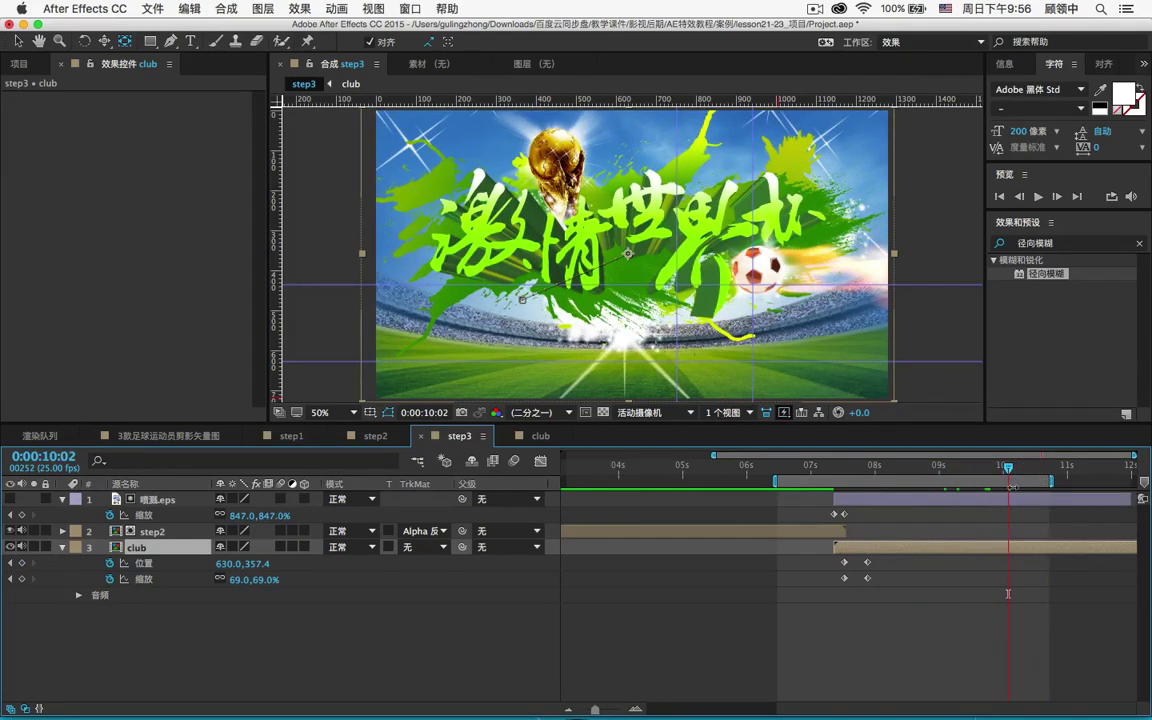
pyautogui.rightClick(838, 484)
pyautogui.click(960, 530)
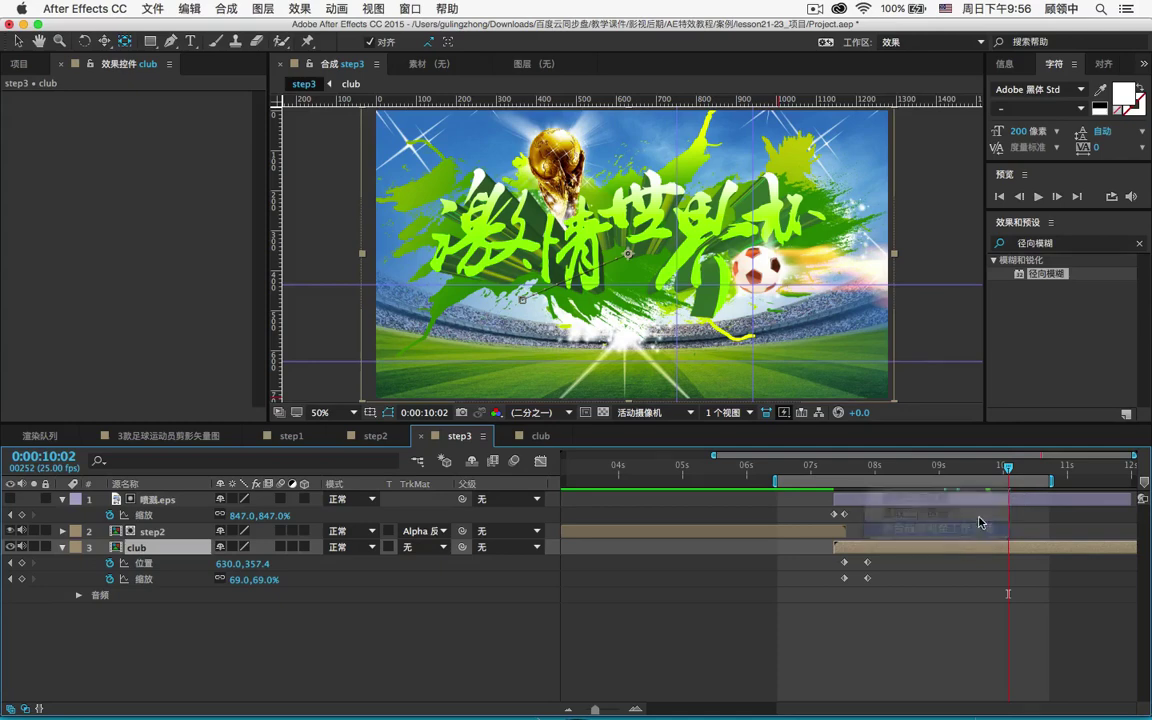
# Step: Play back the trimmed step3 composition from its start at 0:00:06:12 to review the complete transition
pyautogui.moveTo(698, 472); pyautogui.dragTo(585, 712)
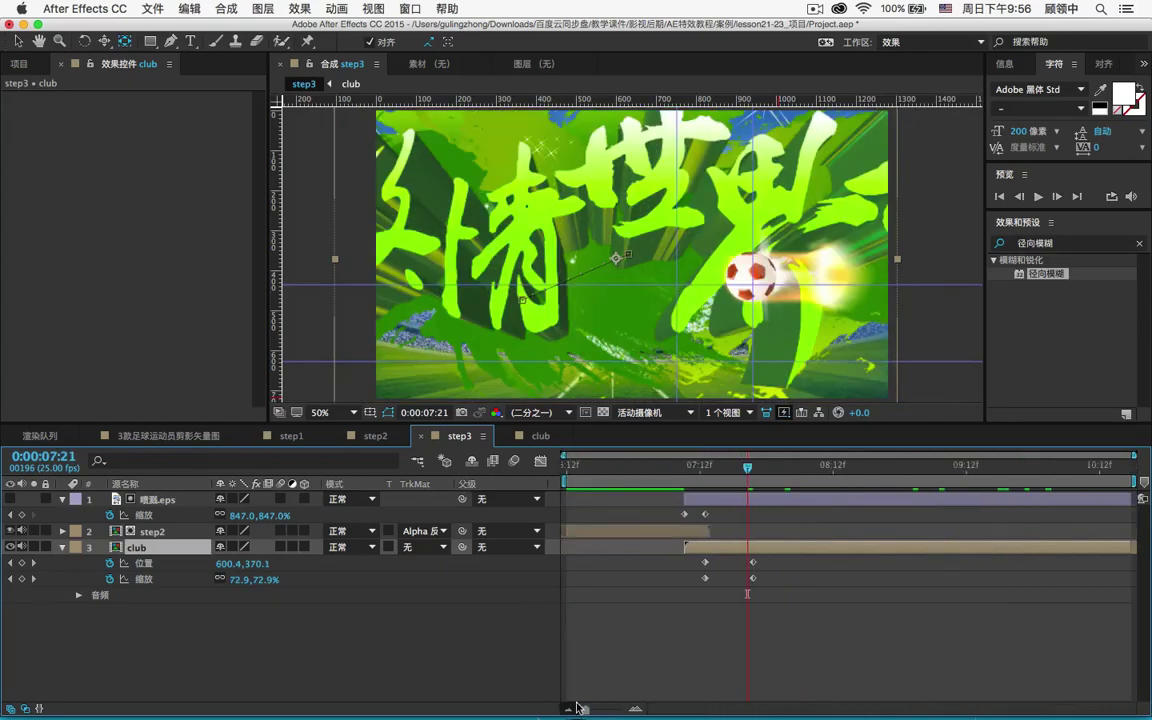
pyautogui.press('Home')
pyautogui.click(1039, 197)
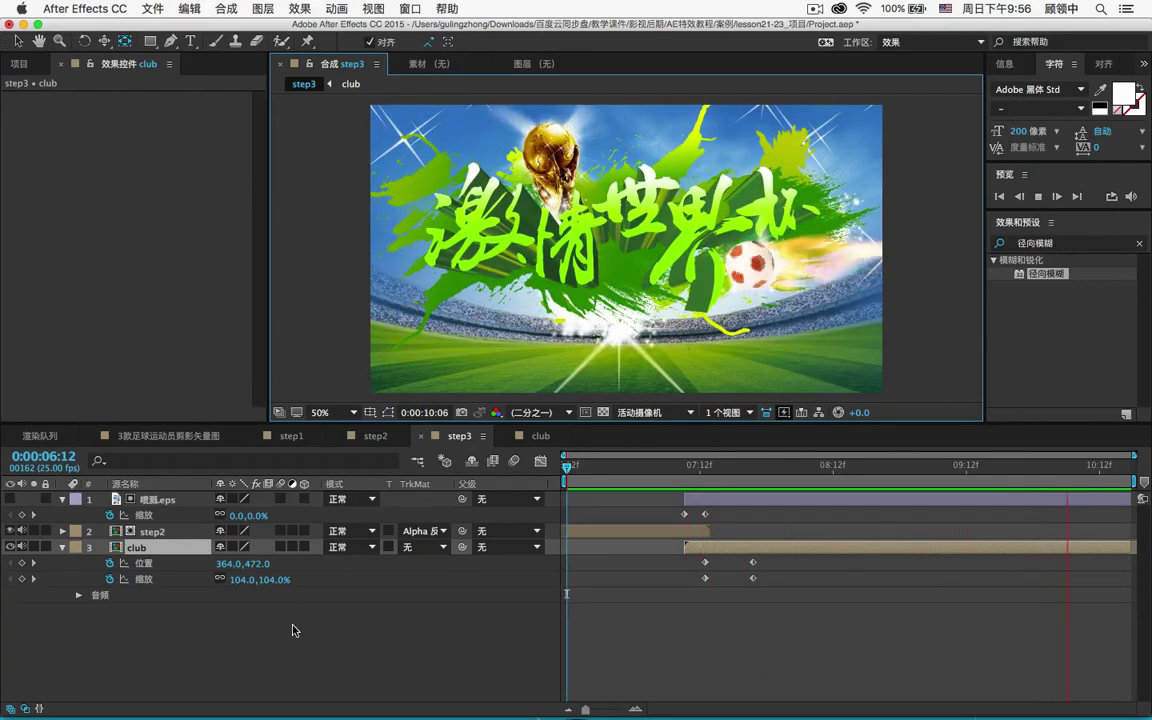
pyautogui.press('space')
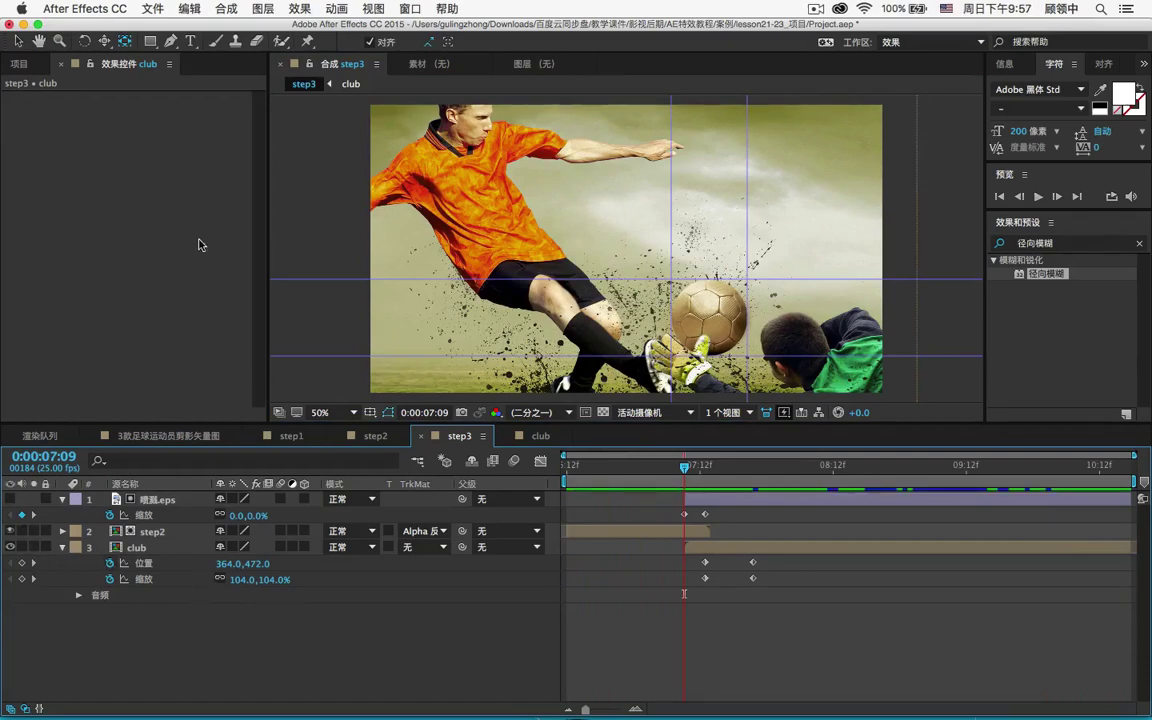
# Step: Try adding the Shakira Waka Waka music layer from the step2 composition to the trimmed step3 composition
pyautogui.click(377, 440)
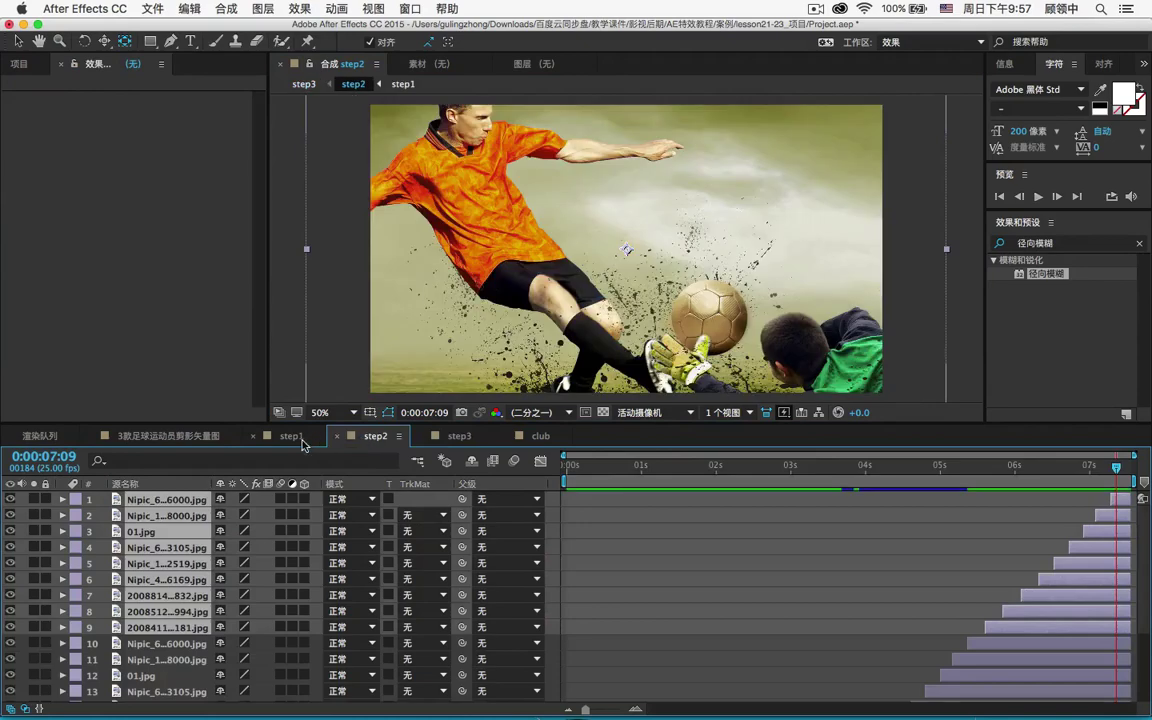
pyautogui.click(165, 694)
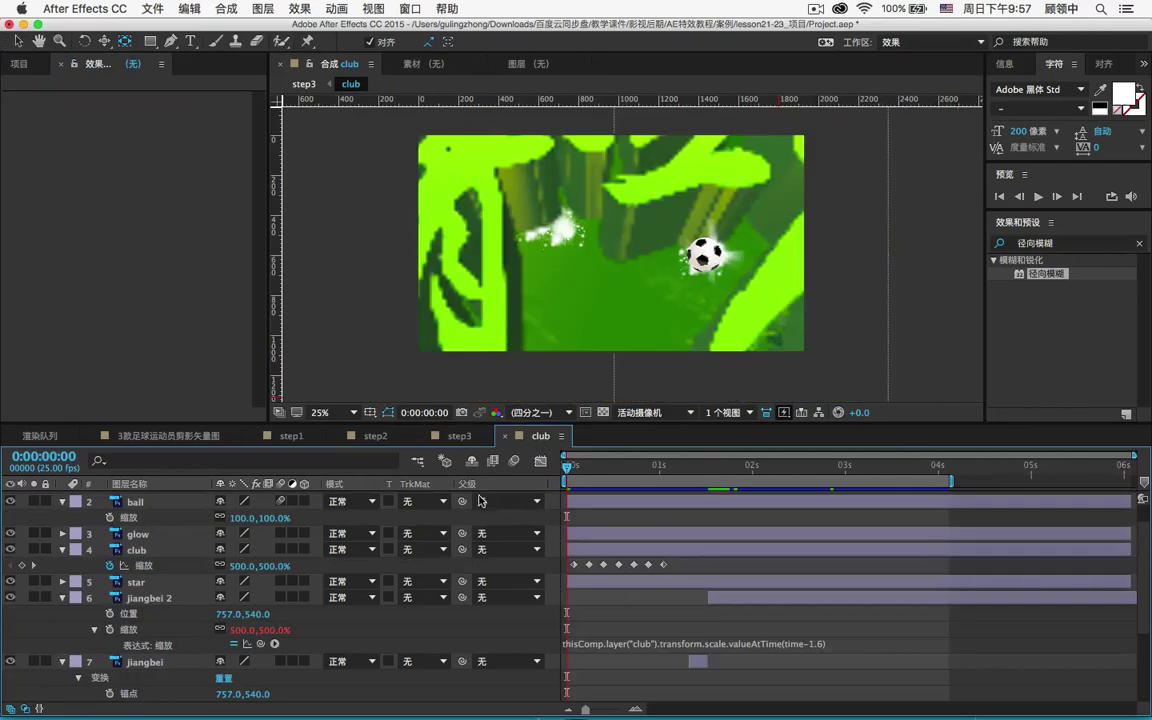
pyautogui.click(540, 436)
pyautogui.click(443, 440)
pyautogui.press('super+slash')
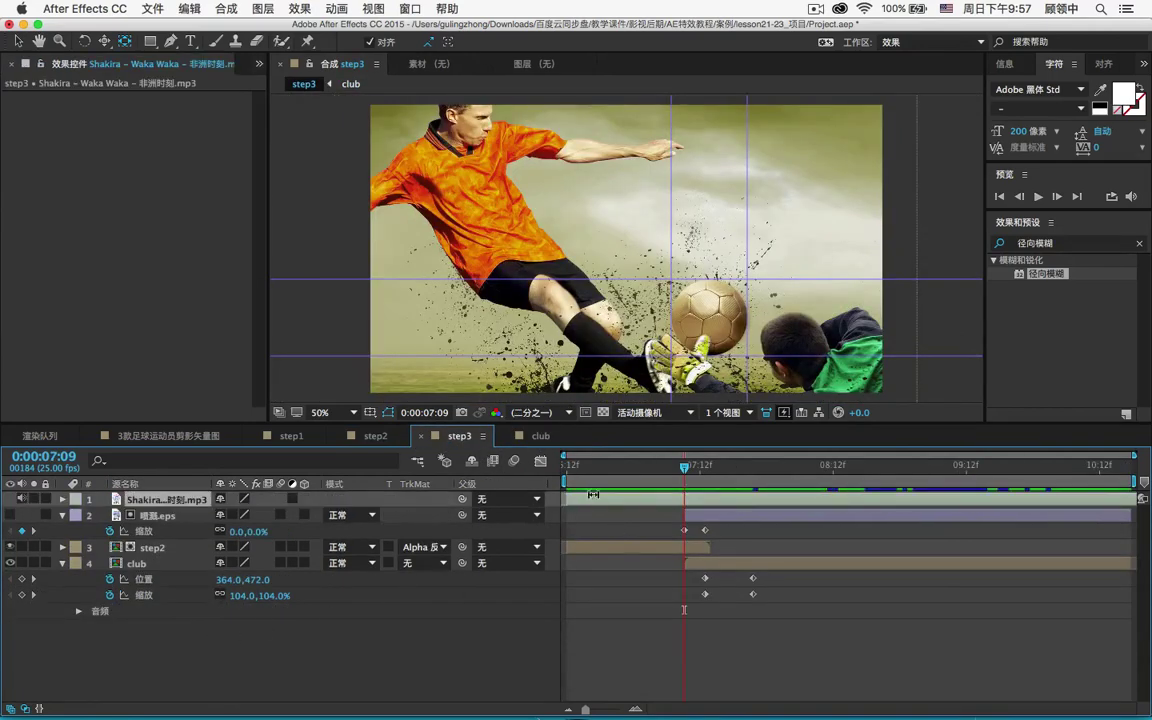
# Step: Play back the step3 composition with its music from the start at 0:00:06:12
pyautogui.press('Home')
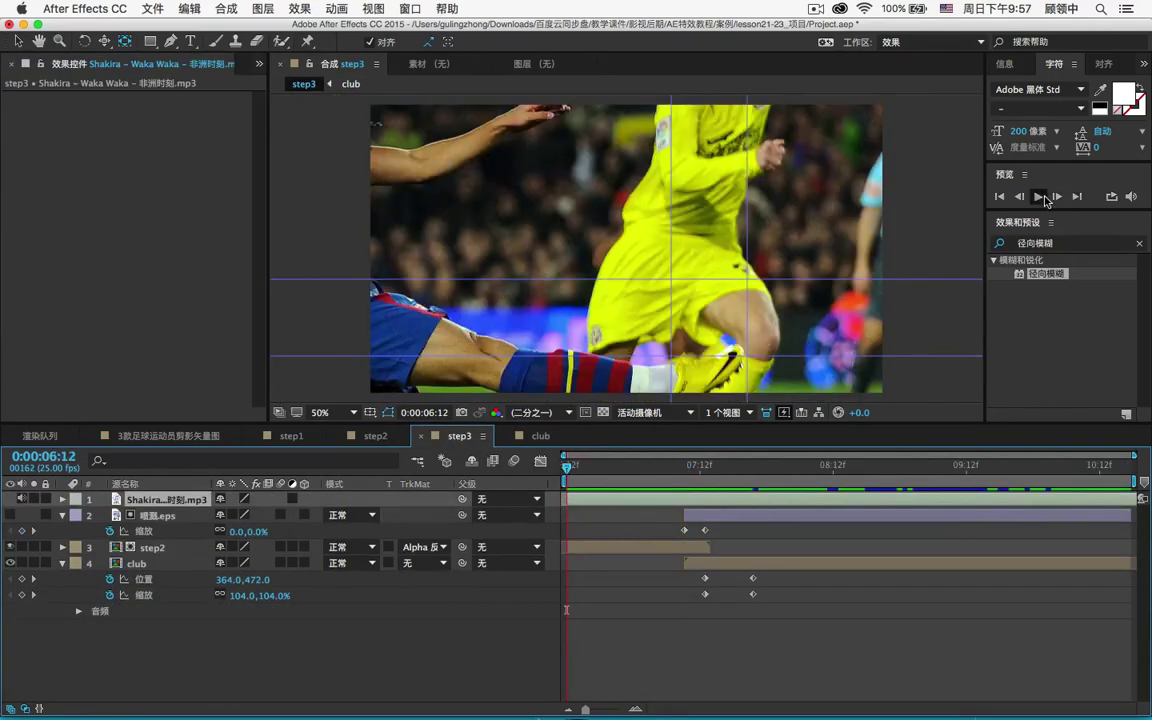
pyautogui.click(1038, 196)
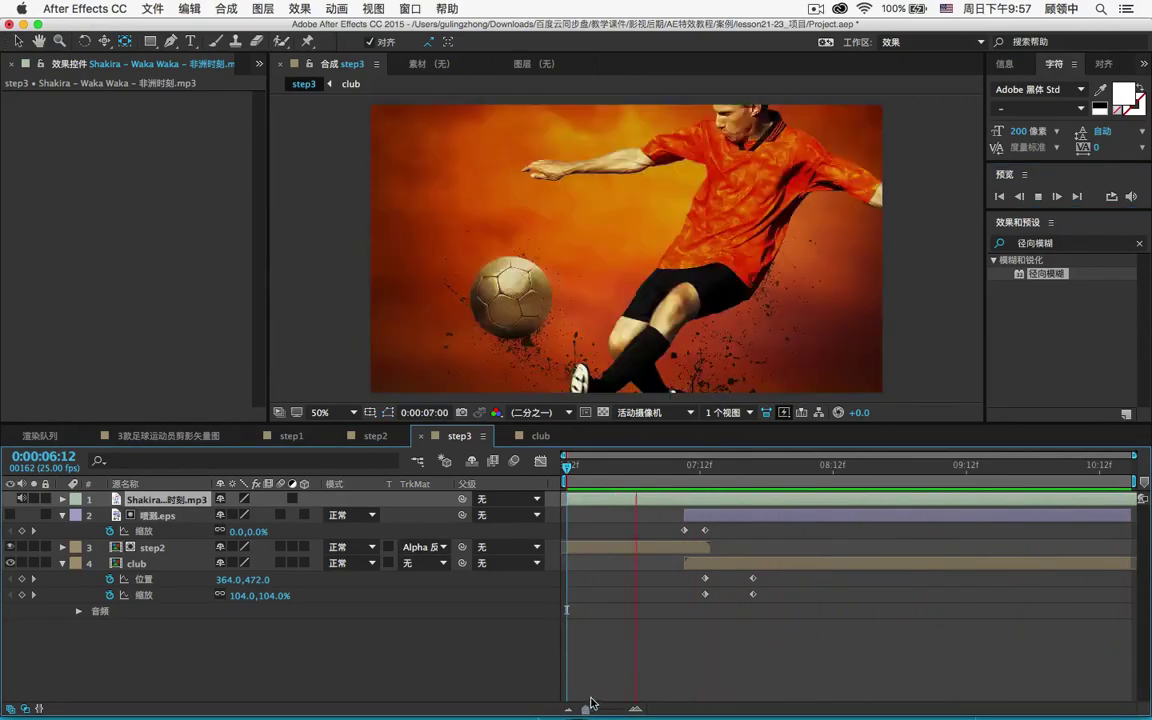
pyautogui.press('space')
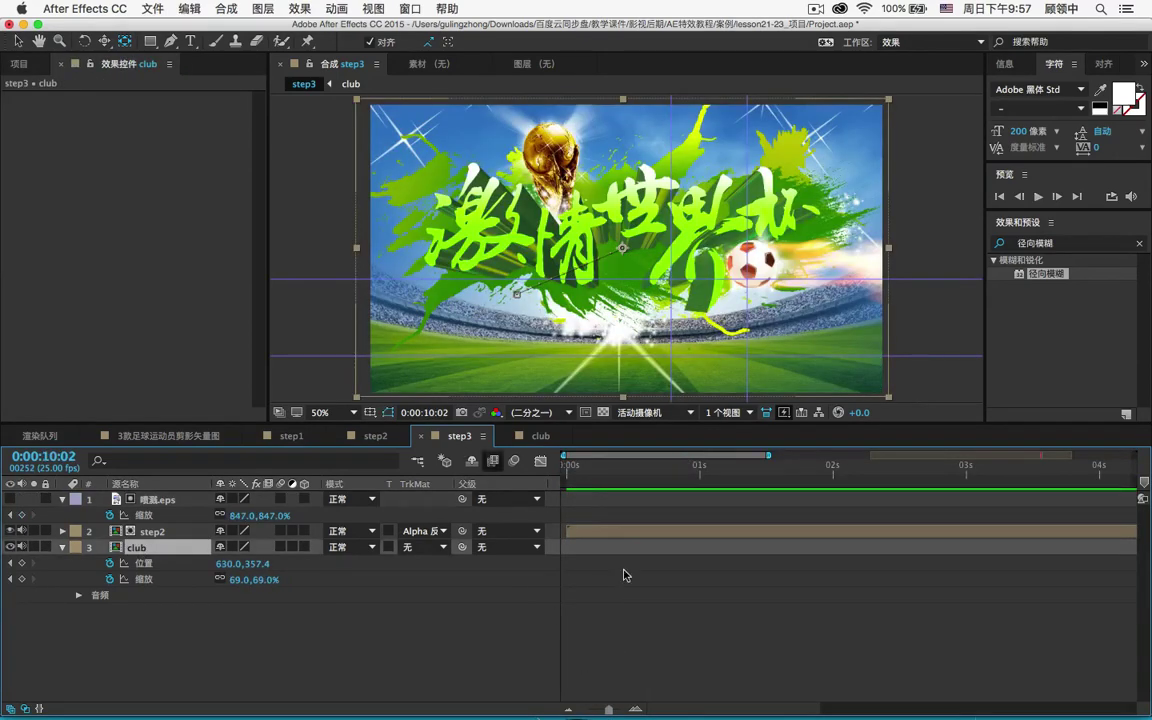
# Step: Extend the start of step3's work area back to 0 seconds and trim the composition to the work area
pyautogui.scroll(-4, 700, 550)
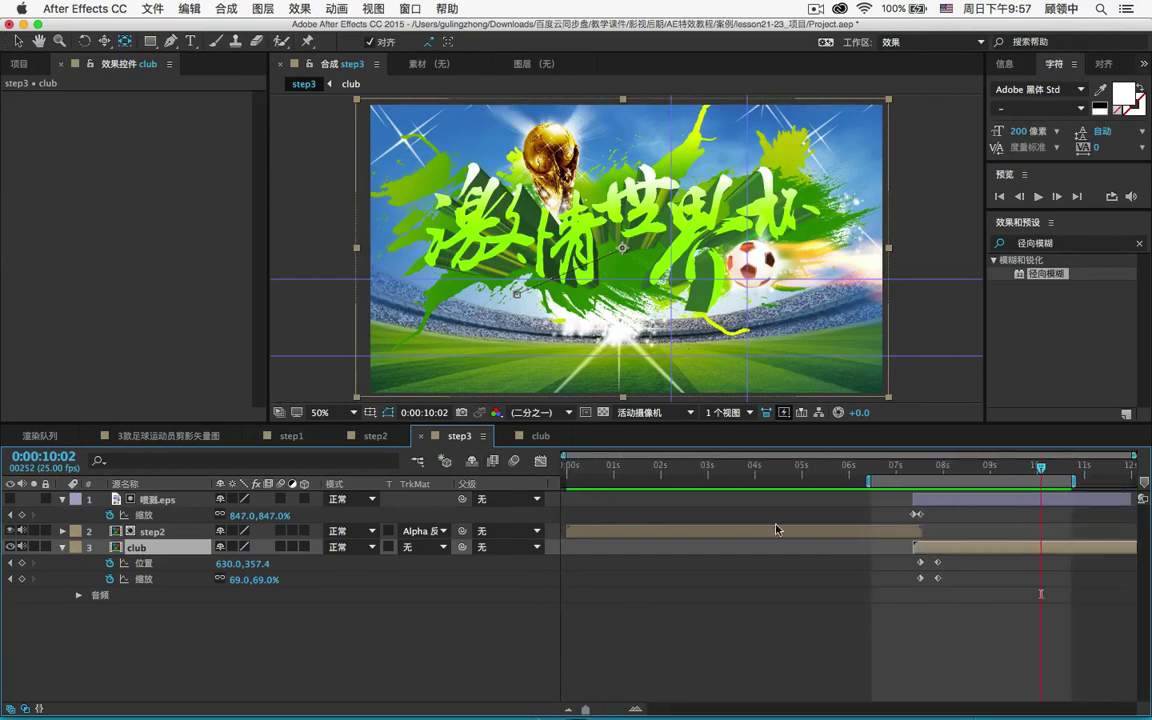
pyautogui.moveTo(872, 481); pyautogui.dragTo(564, 472)
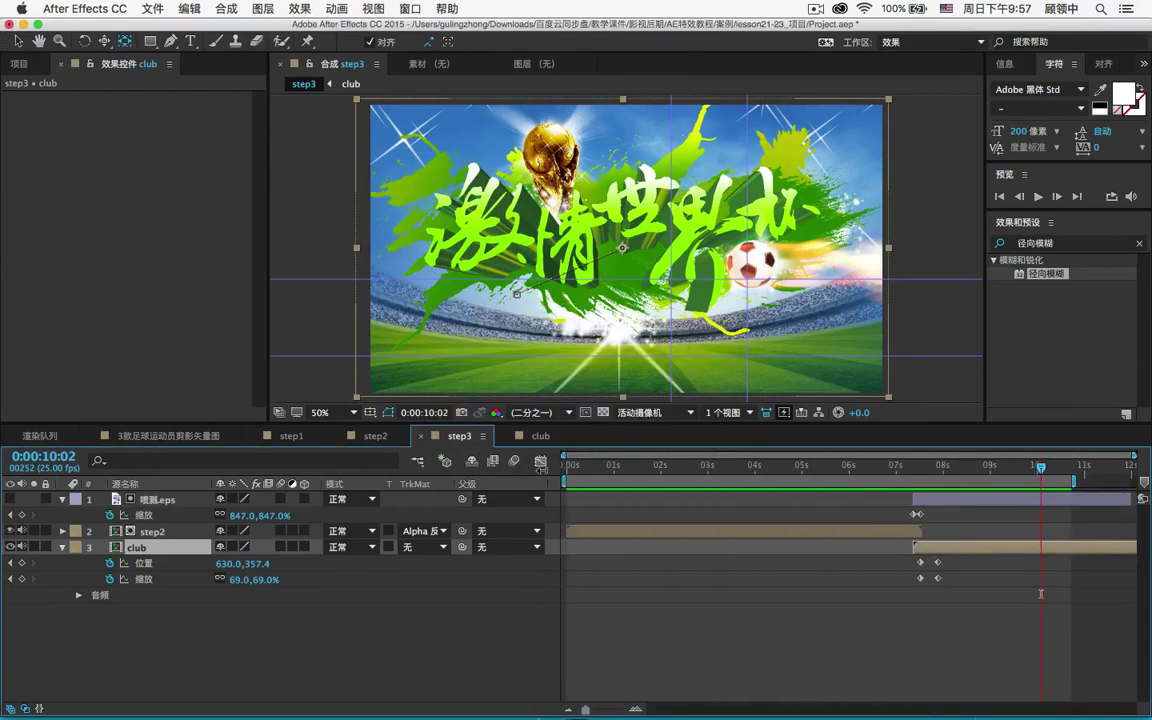
pyautogui.rightClick(955, 480)
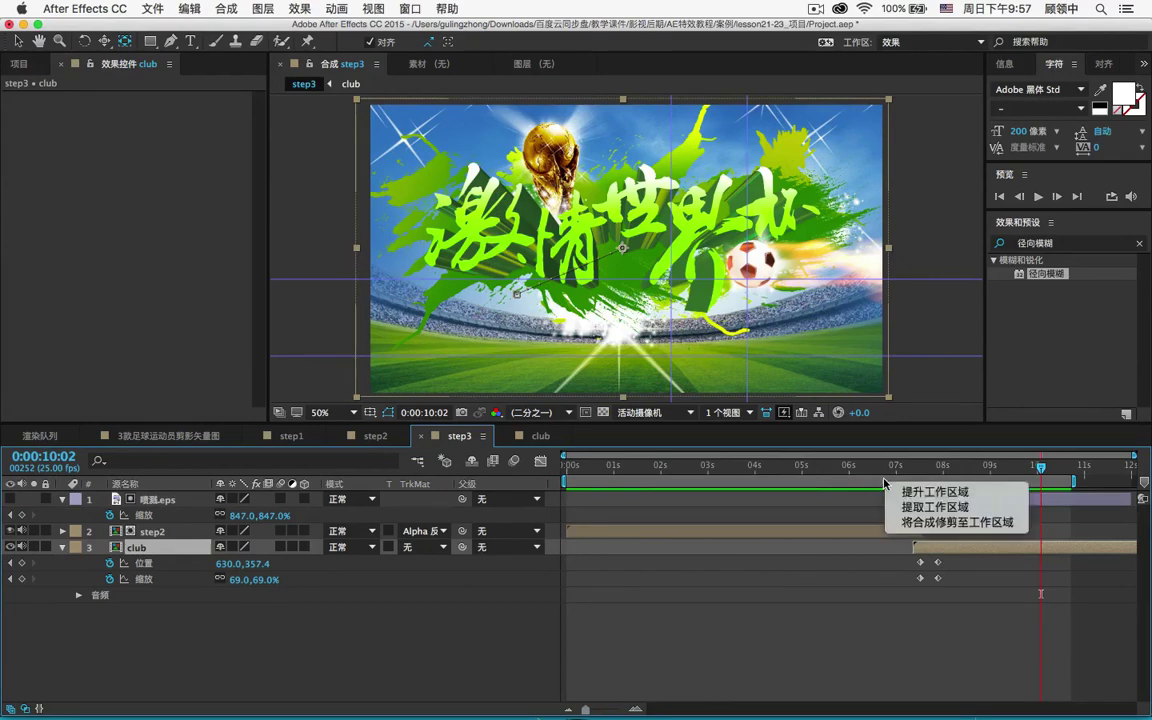
pyautogui.click(1000, 522)
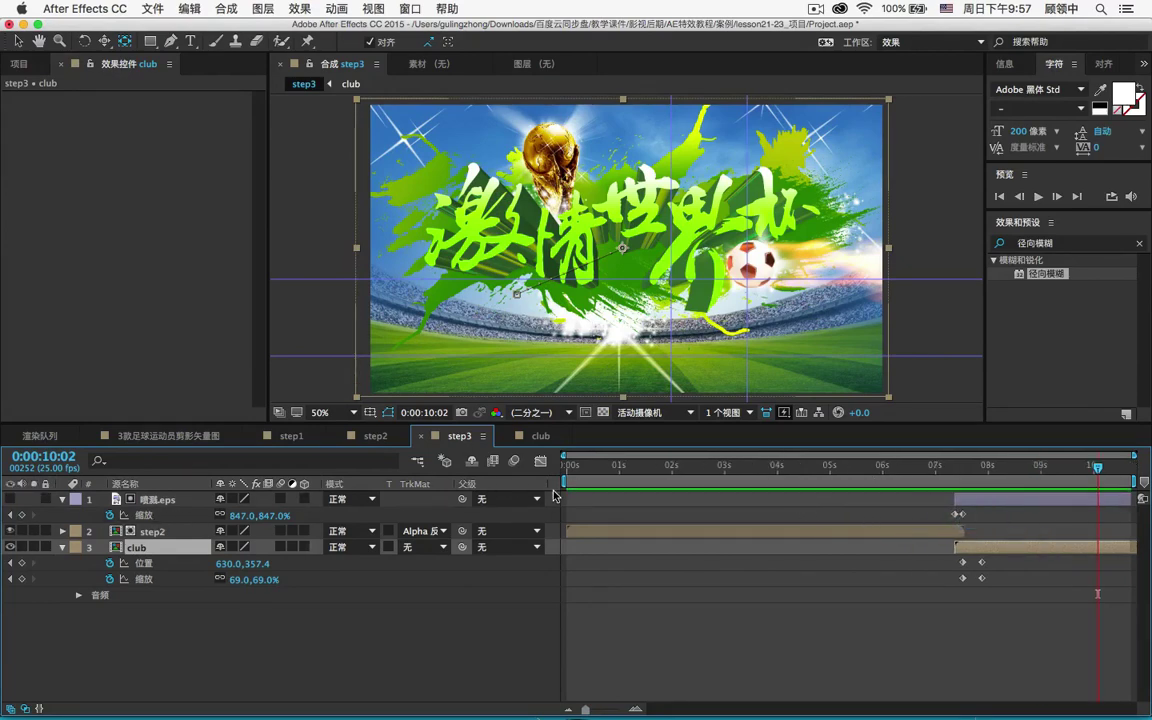
# Step: Copy the Shakira Waka Waka music layer from step2 into step3 at 0:00:00:00 and extend it to the composition's end
pyautogui.press('Home')
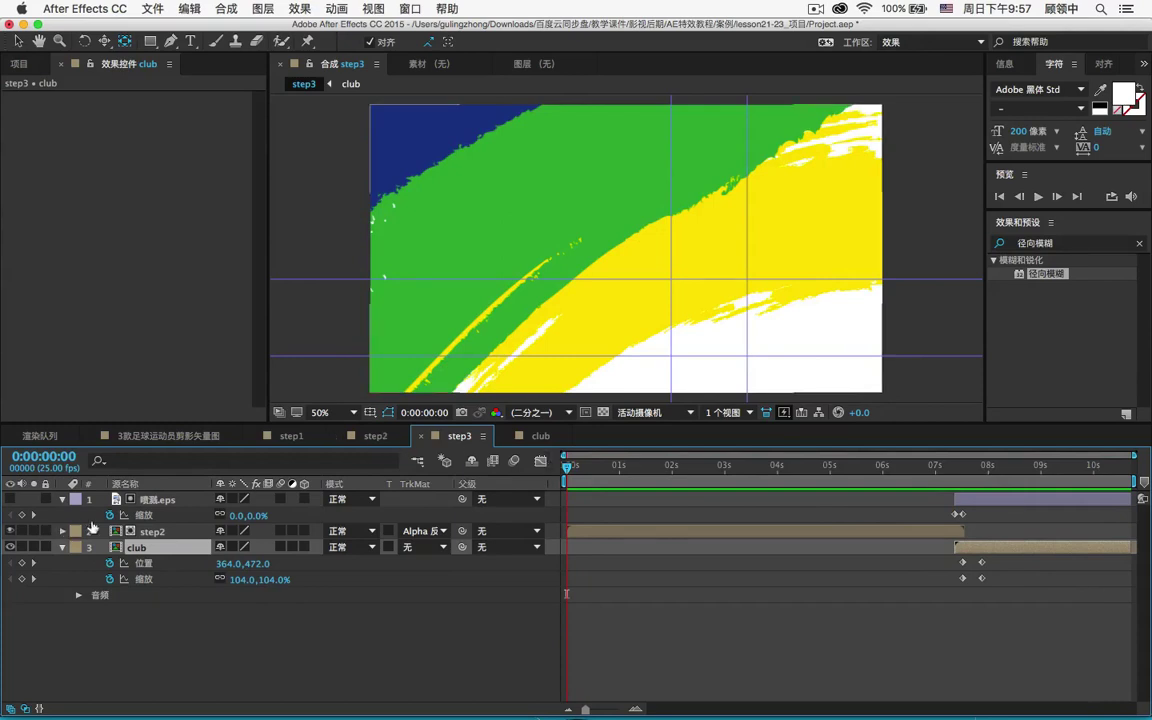
pyautogui.doubleClick(205, 531)
pyautogui.click(166, 693)
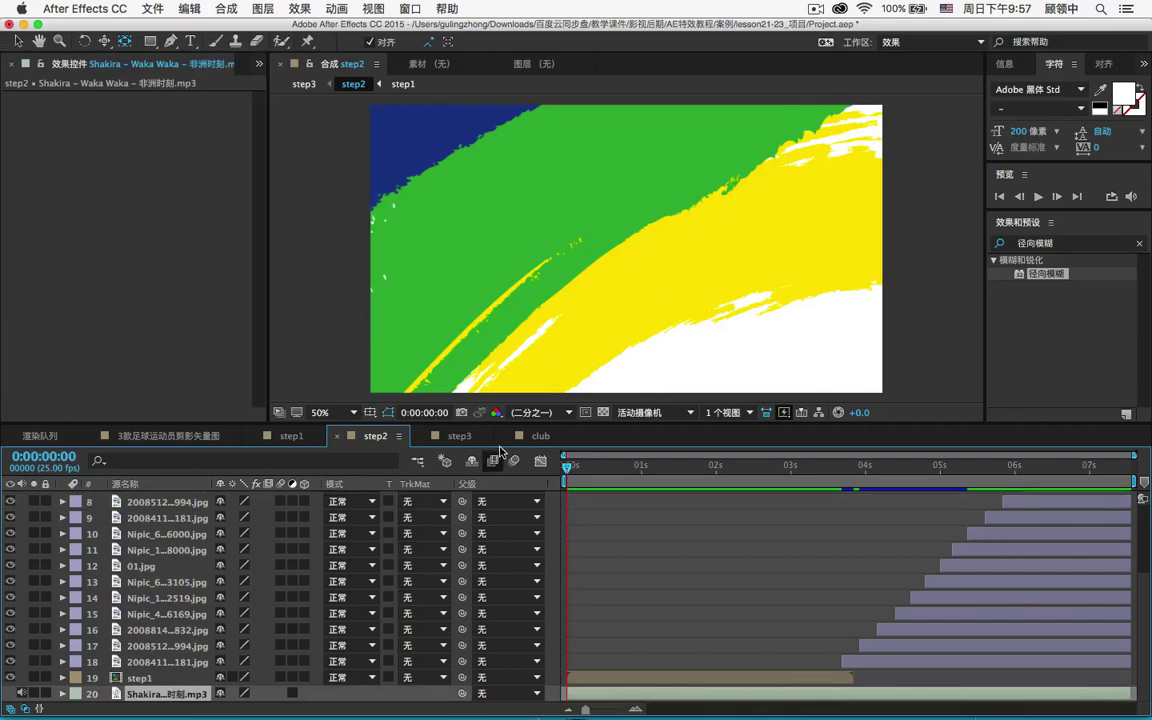
pyautogui.click(455, 436)
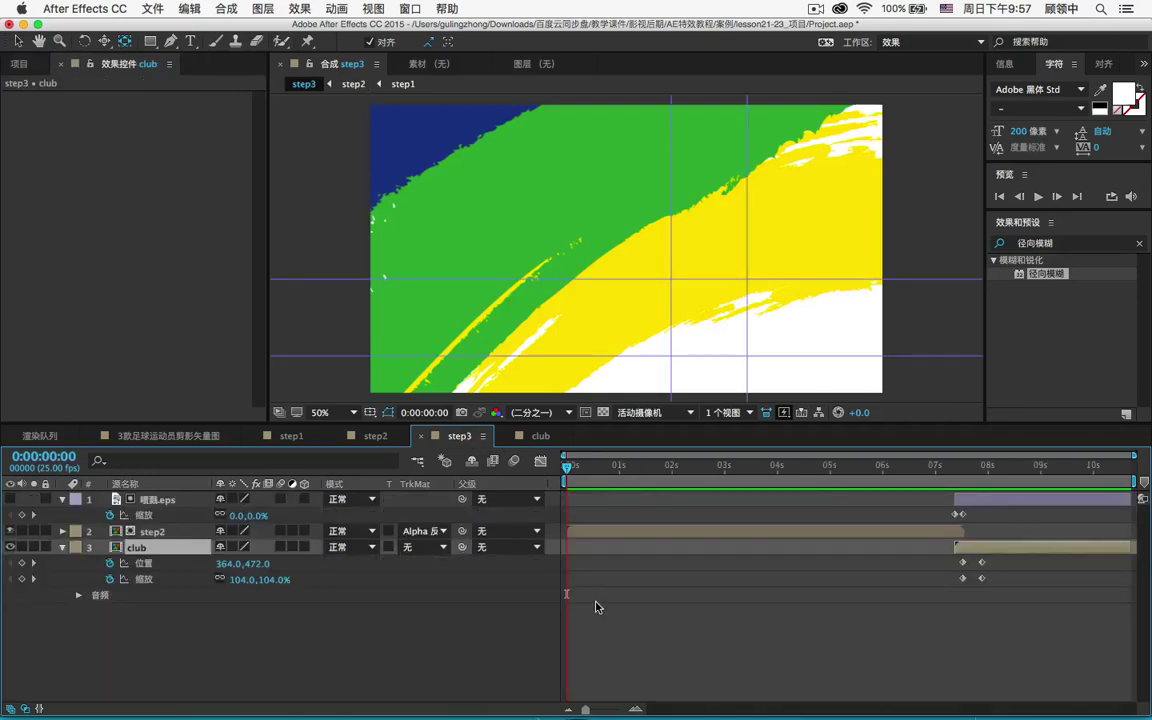
pyautogui.hotkey('ctrl', 'v')
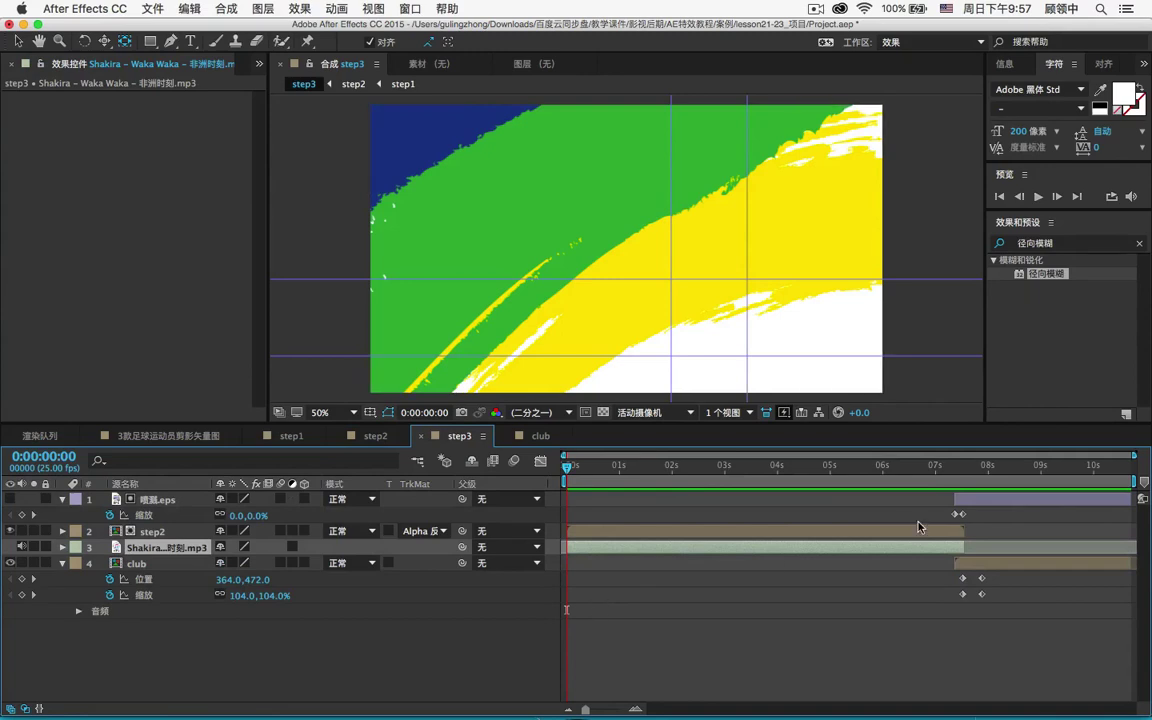
pyautogui.moveTo(964, 547); pyautogui.dragTo(1136, 547)
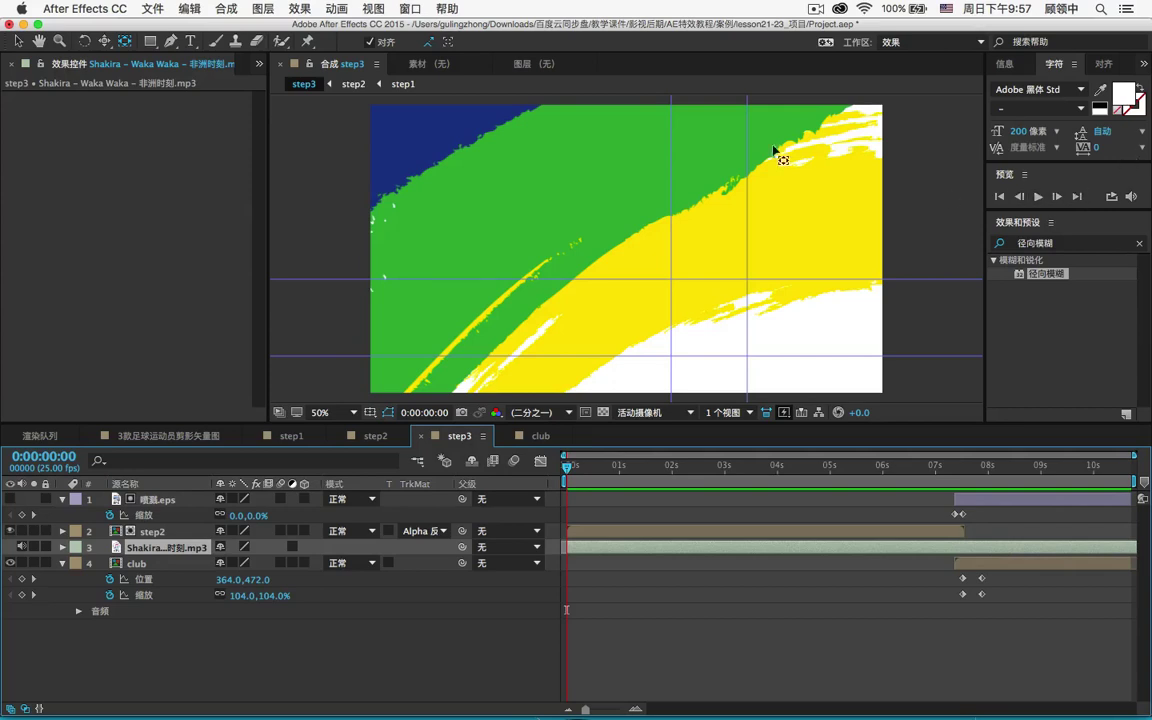
# Step: Clear all guides and play back step3 from the beginning, then check the closing title frame at 0:00:10:05
pyautogui.click(373, 9)
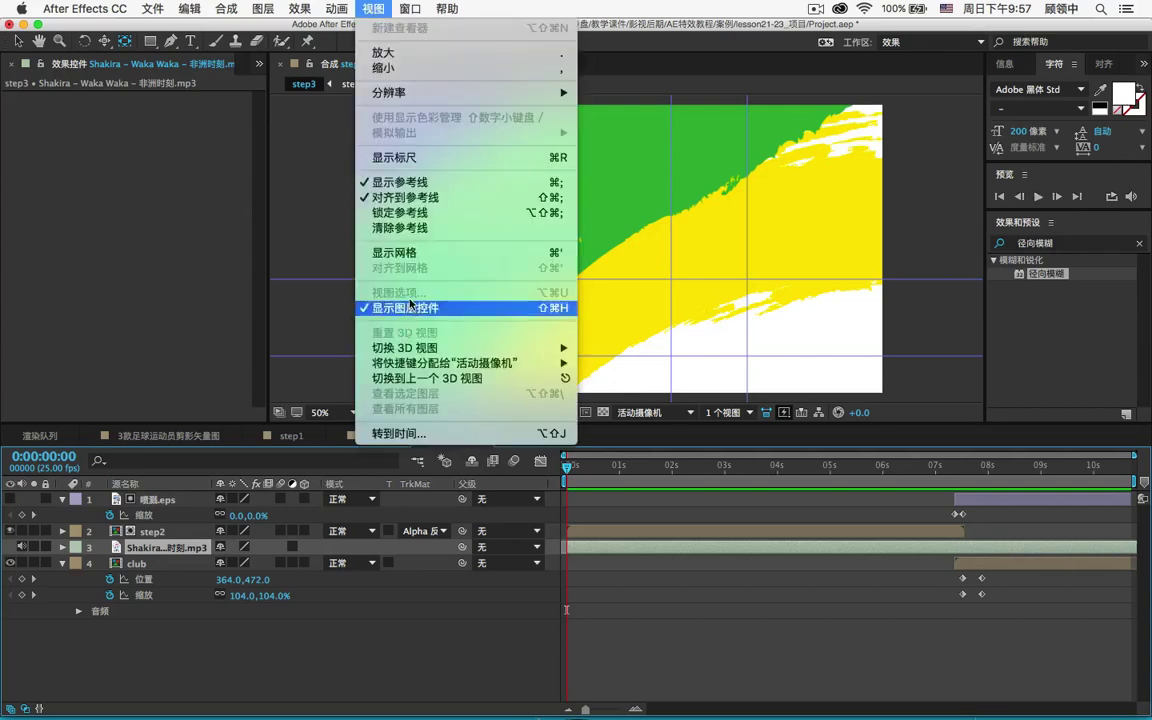
pyautogui.click(435, 229)
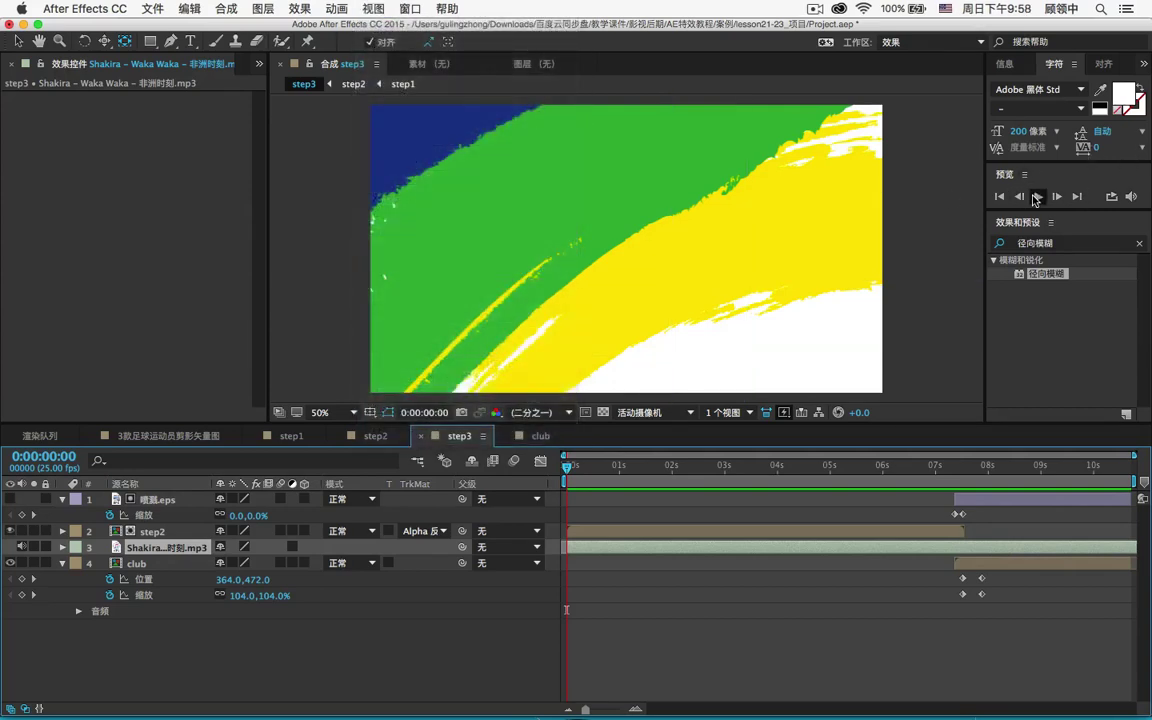
pyautogui.click(1037, 197)
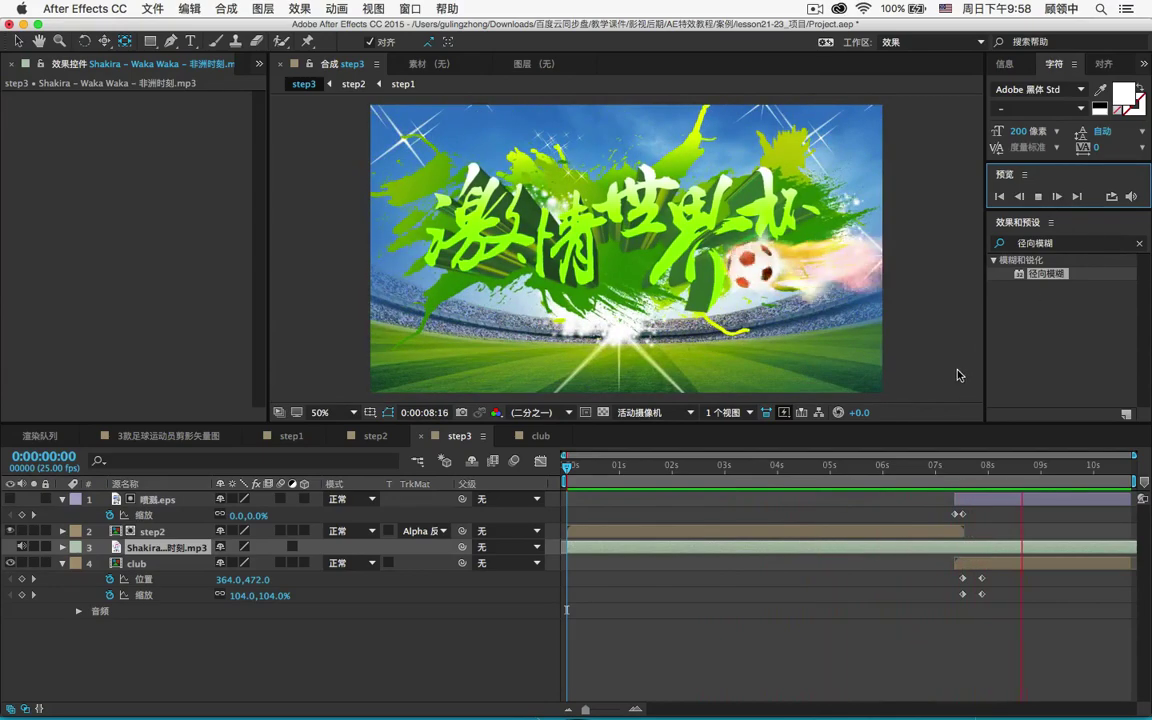
pyautogui.click(920, 411)
pyautogui.moveTo(1040, 470); pyautogui.dragTo(1104, 467)
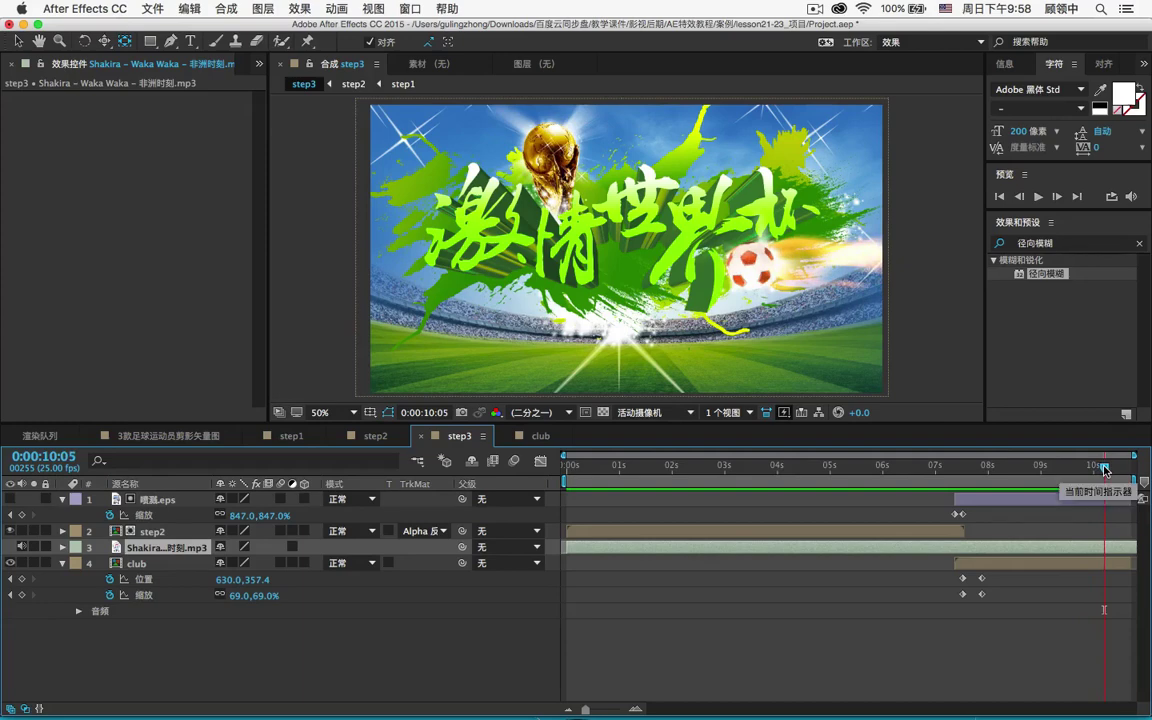